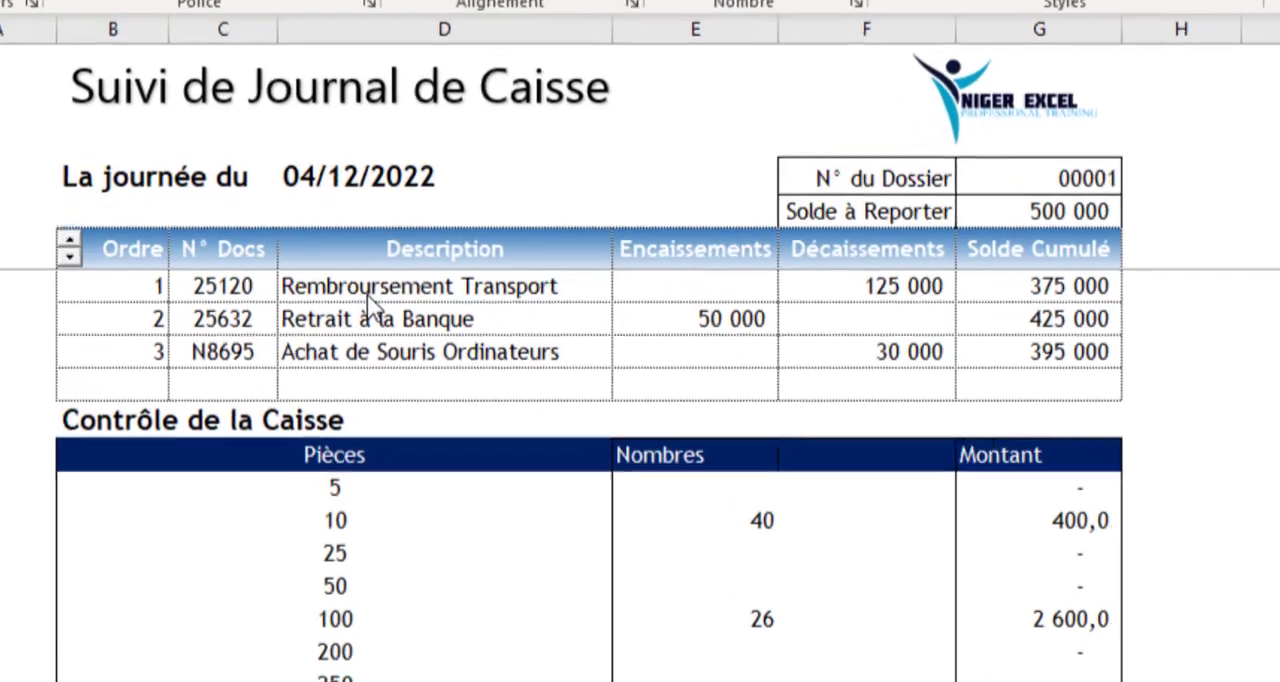
Test the spinner in the cash journal's header by adding three blank rows to the table and removing them again
click(391, 285)
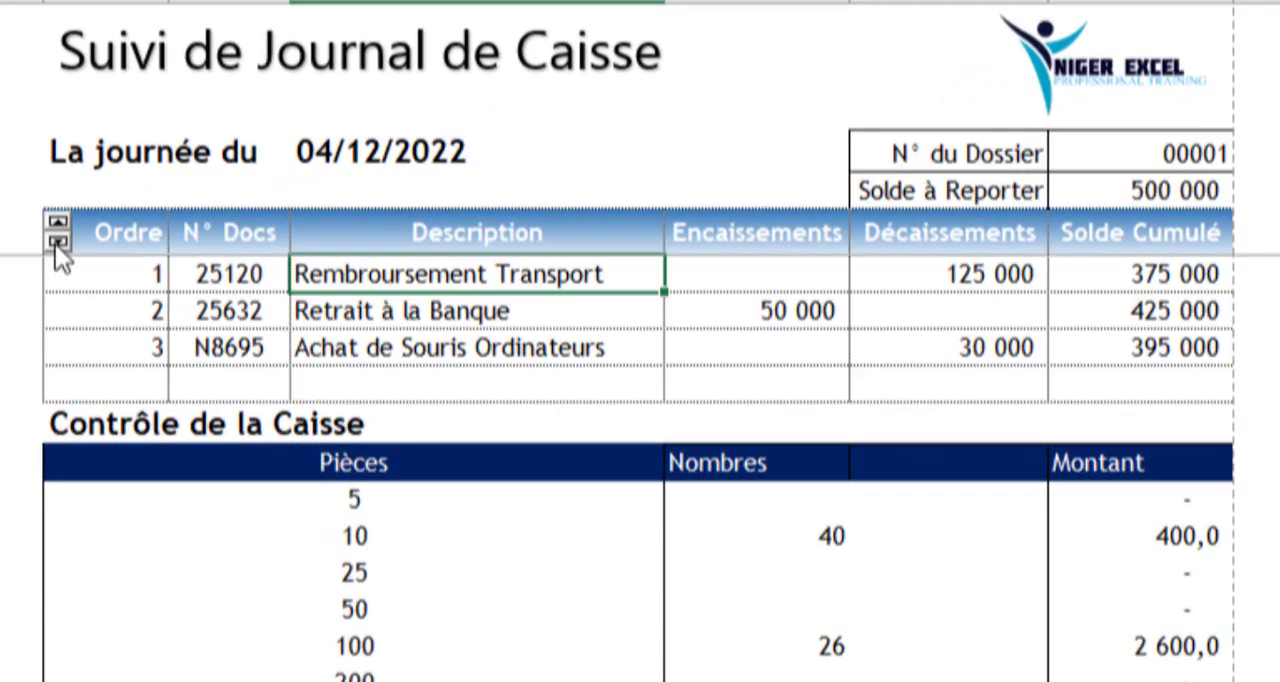
click(57, 219)
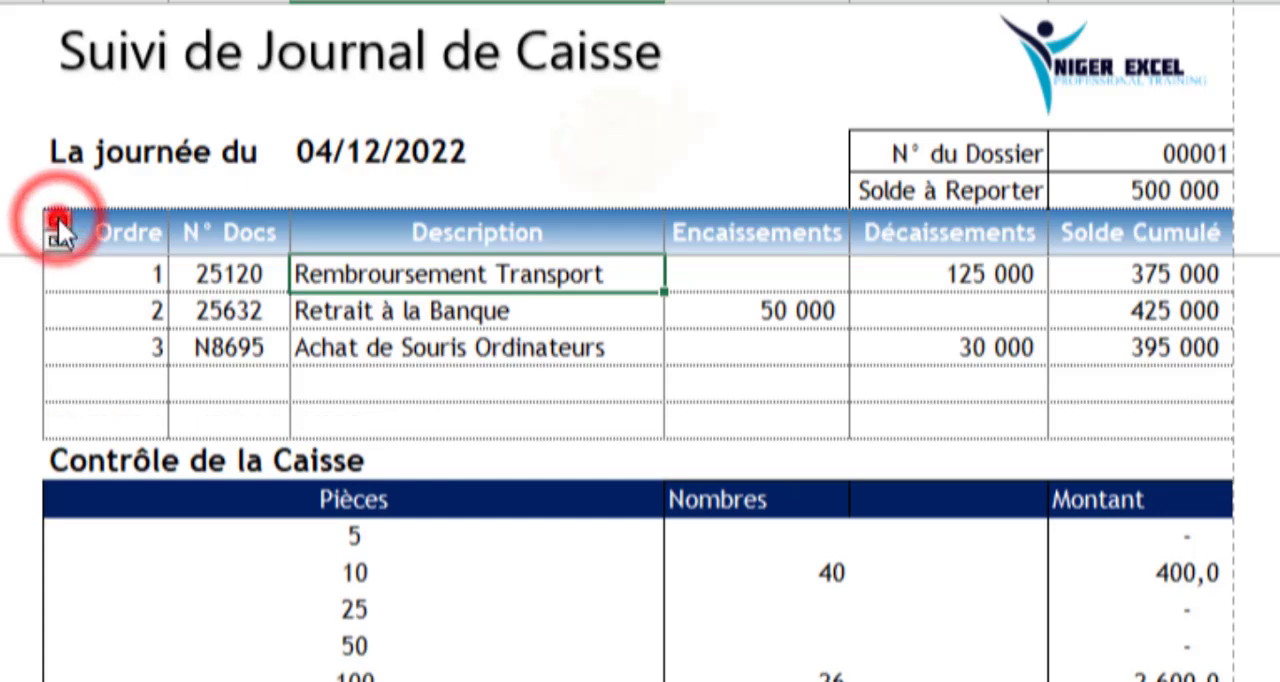
click(57, 219)
click(57, 219)
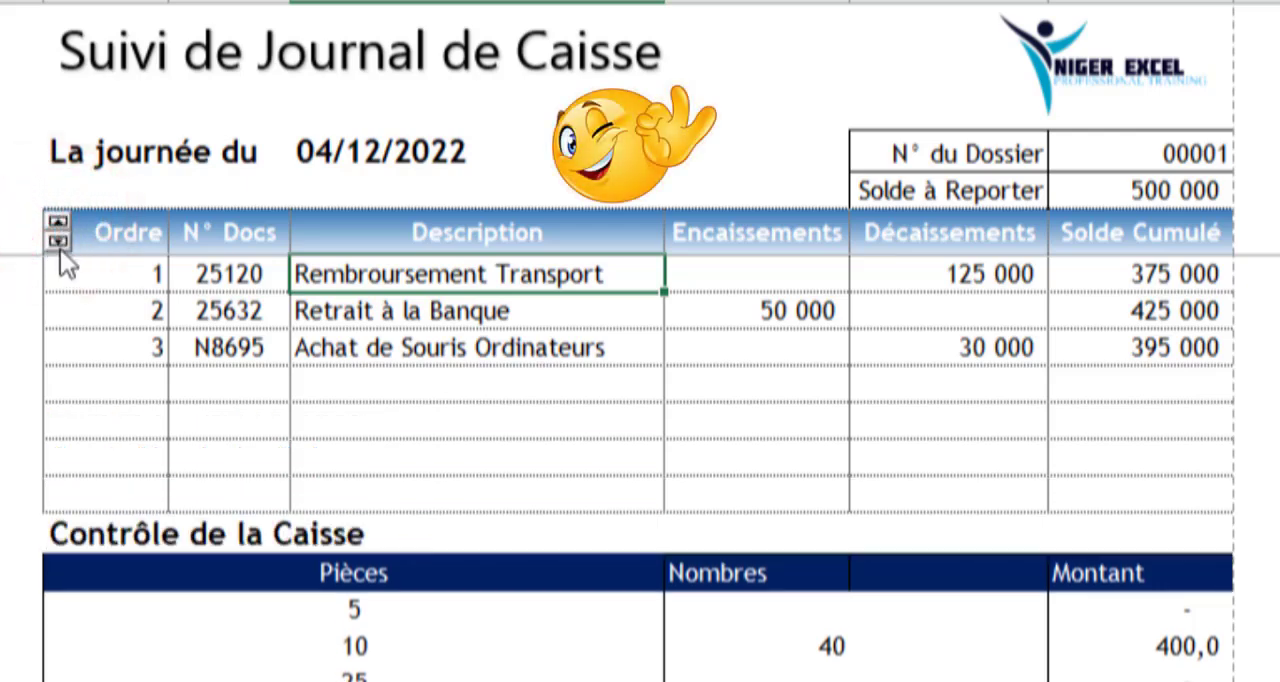
click(59, 247)
click(59, 247)
click(59, 247)
click(59, 247)
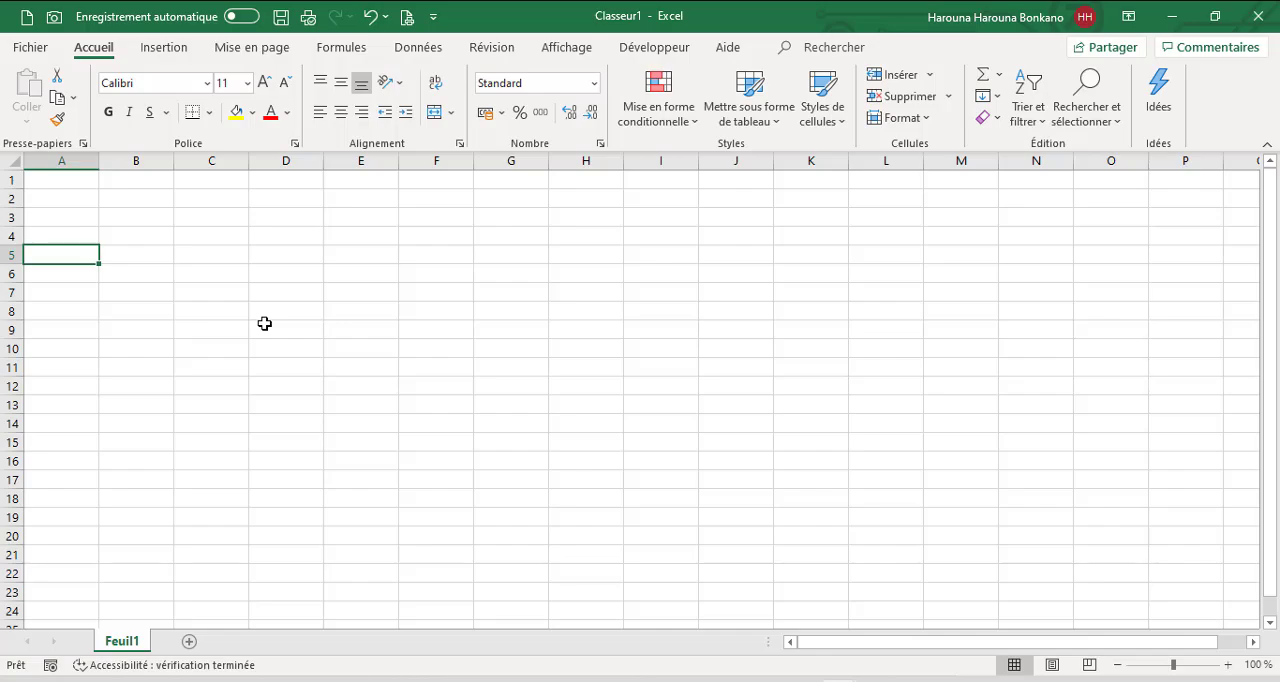
In the blank workbook, enter the column headers Ordre, N° Docs and Description in cells A5 to C5
text(Ordre)
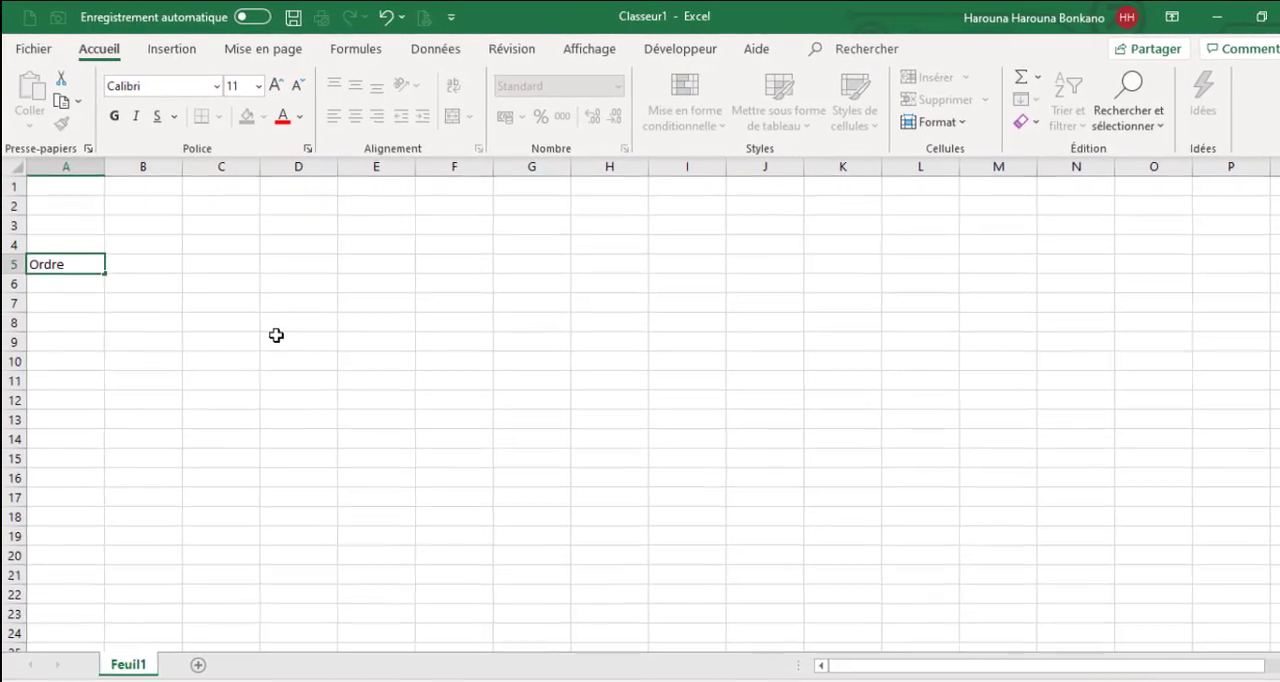
key(Tab)
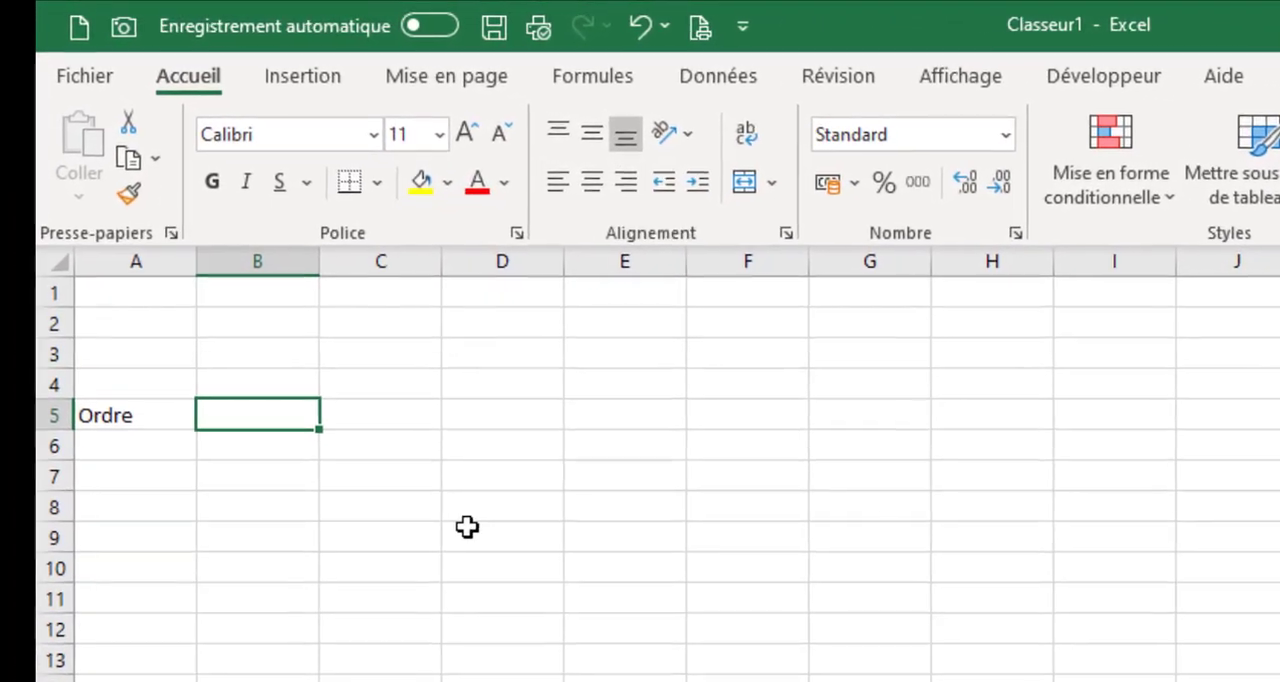
text(N° )
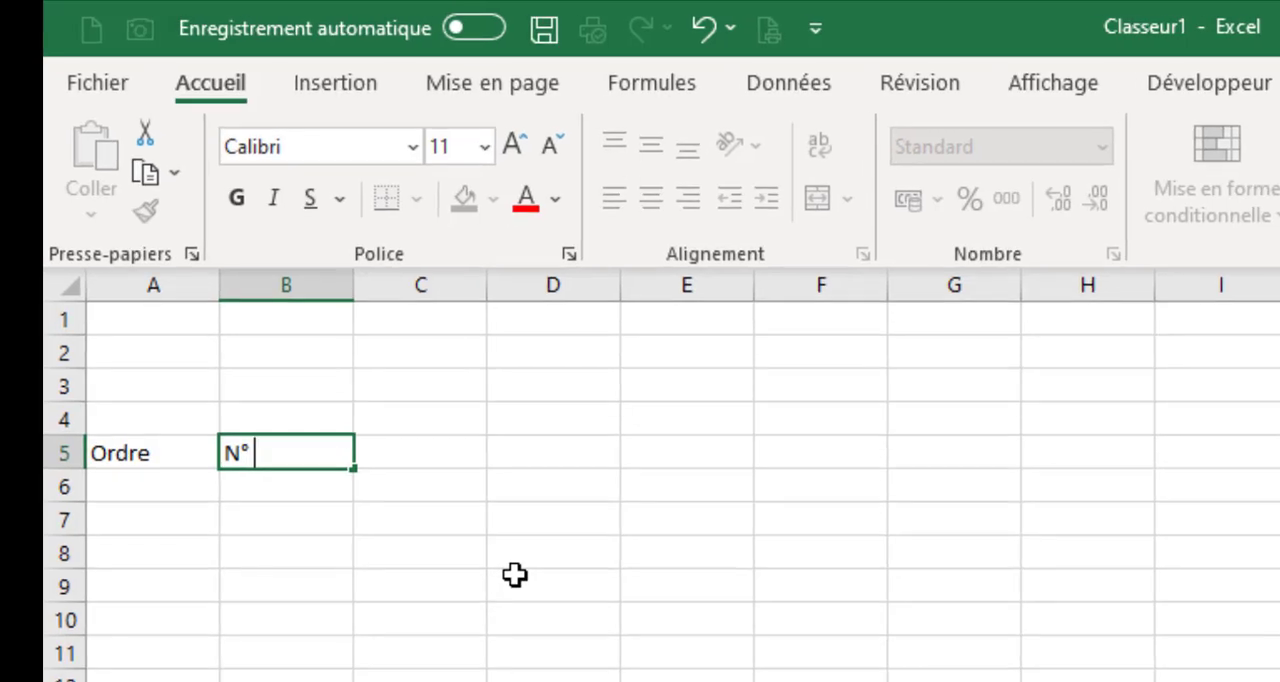
text(Docs)
key(Tab)
text(De)
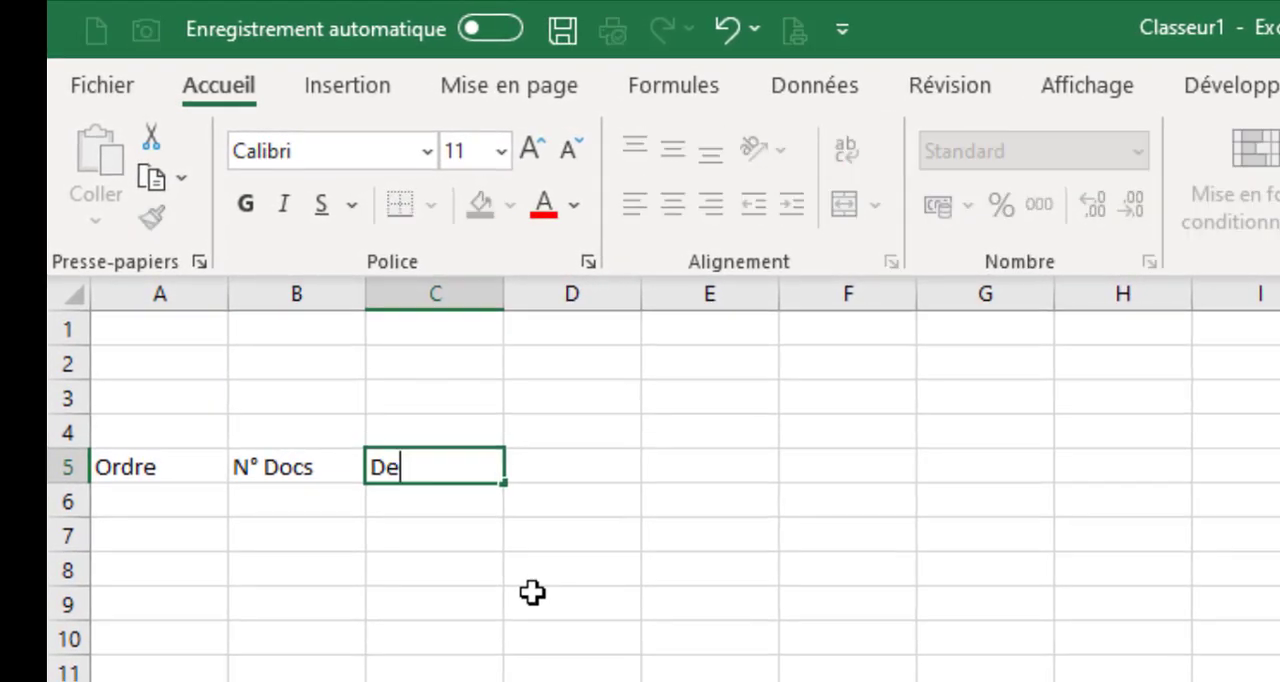
text(scription)
key(Tab)
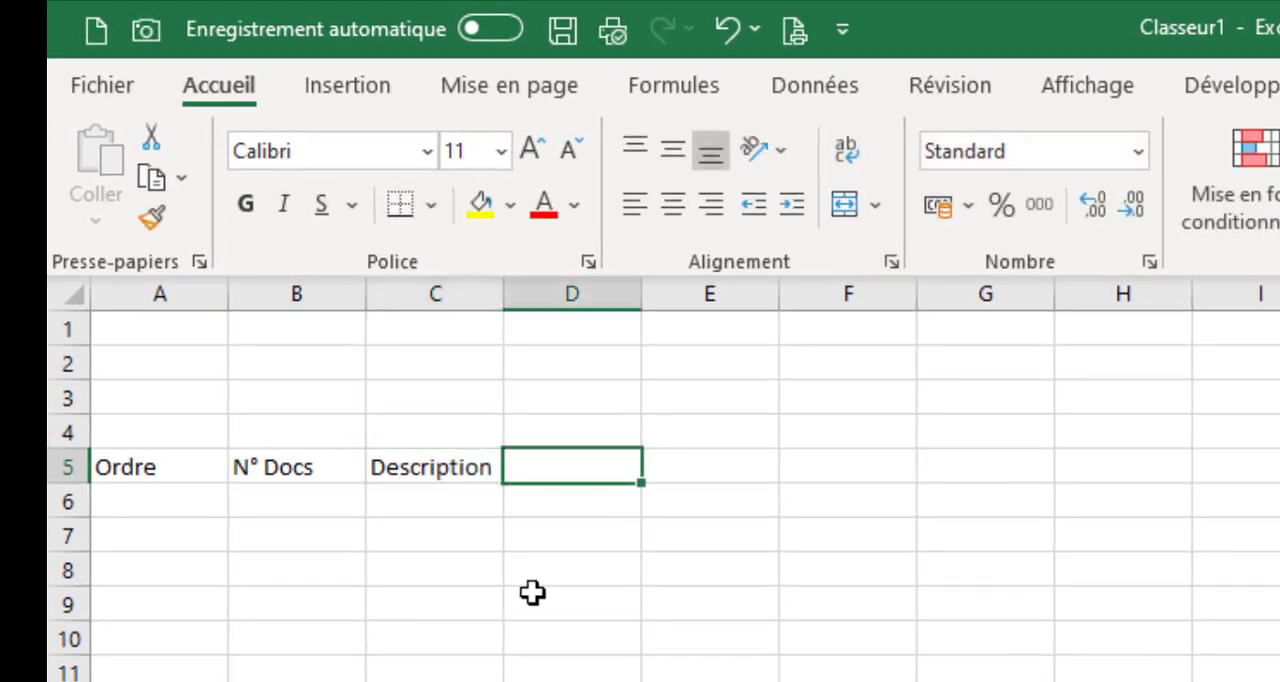
Complete the header row with Encaissement, Décaissement and Solde Cumulé in cells D5 to F5
text(Encaissement)
key(Tab)
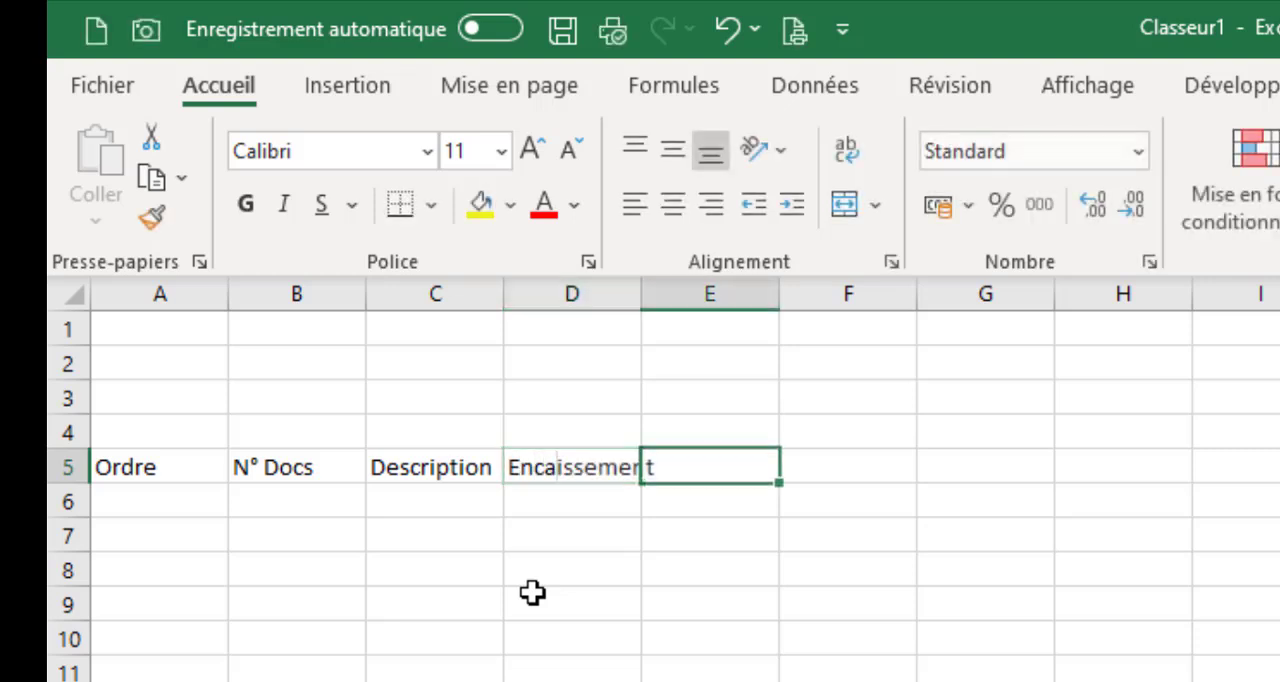
text(Décaissement)
key(Tab)
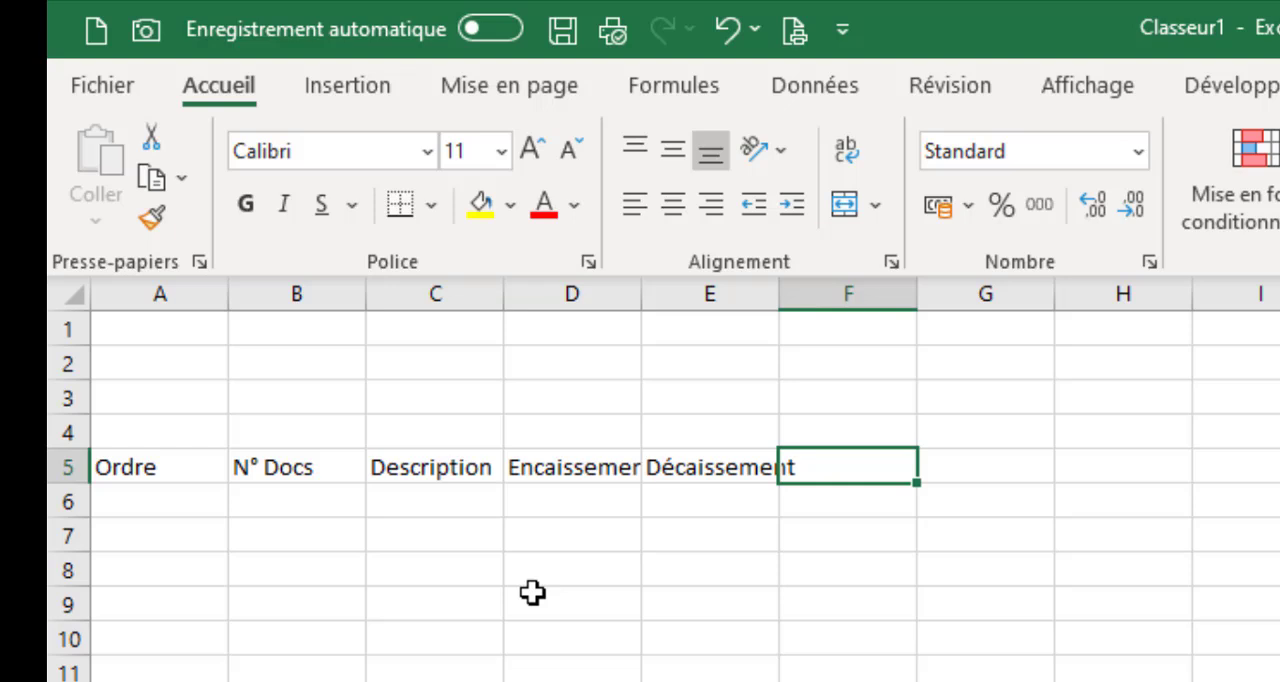
text(Solde Cumulé)
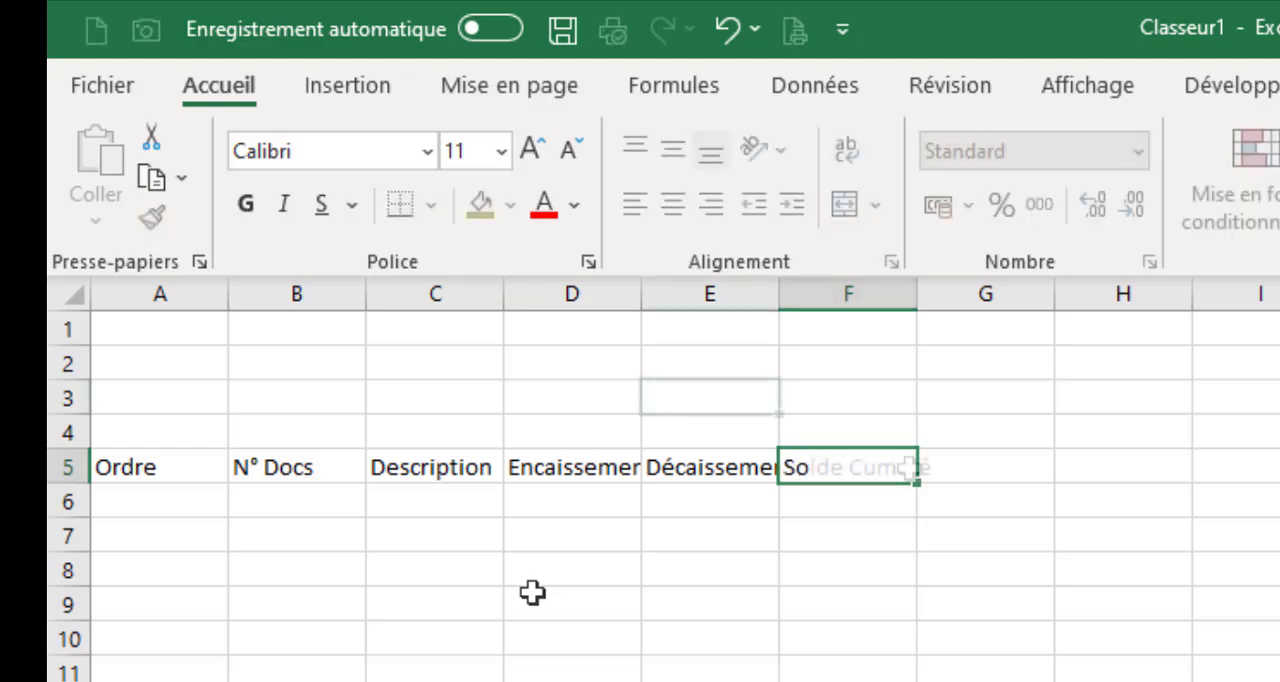
Enter the label N° Pièce in cell E3 and Solde à Reporter in cell E4
click(732, 404)
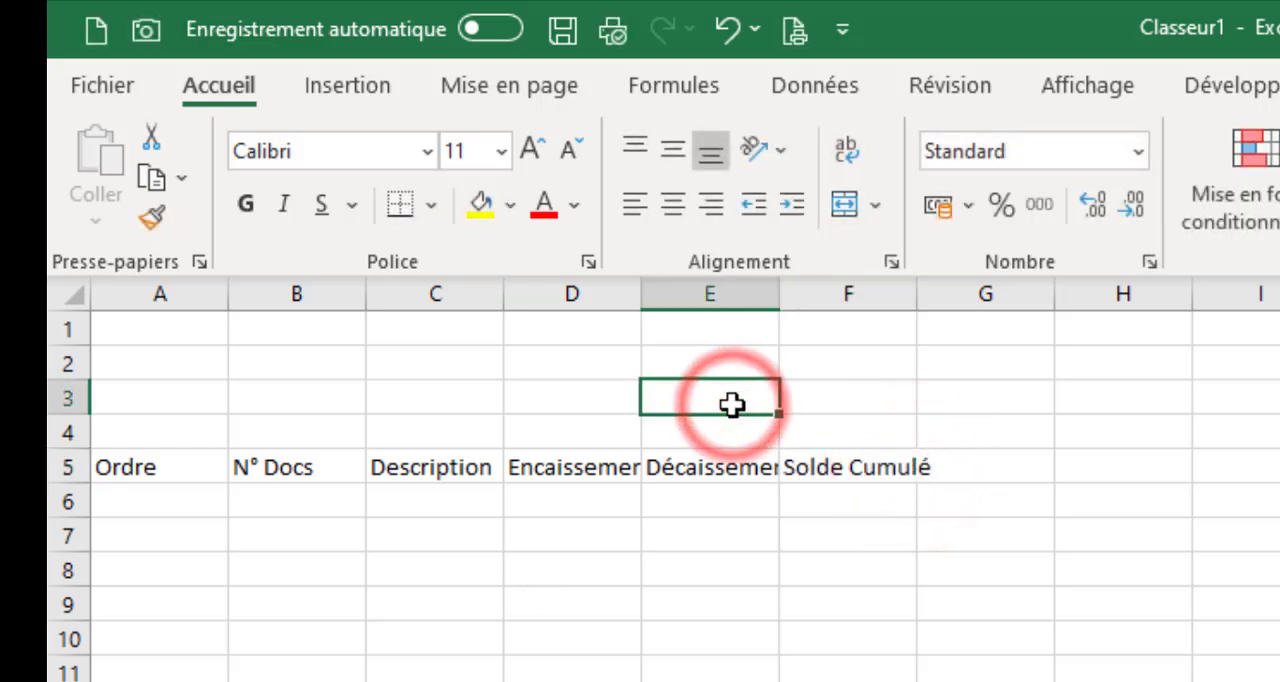
text(N° Pi)
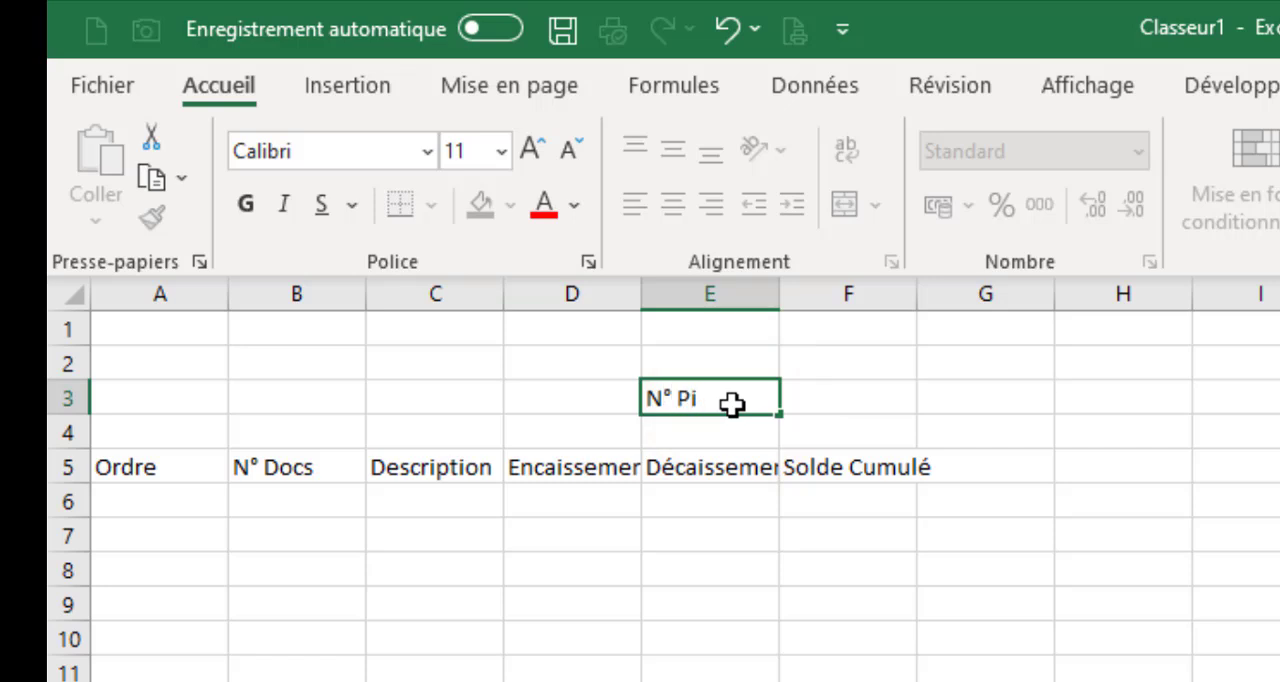
text(èce)
key(Tab)
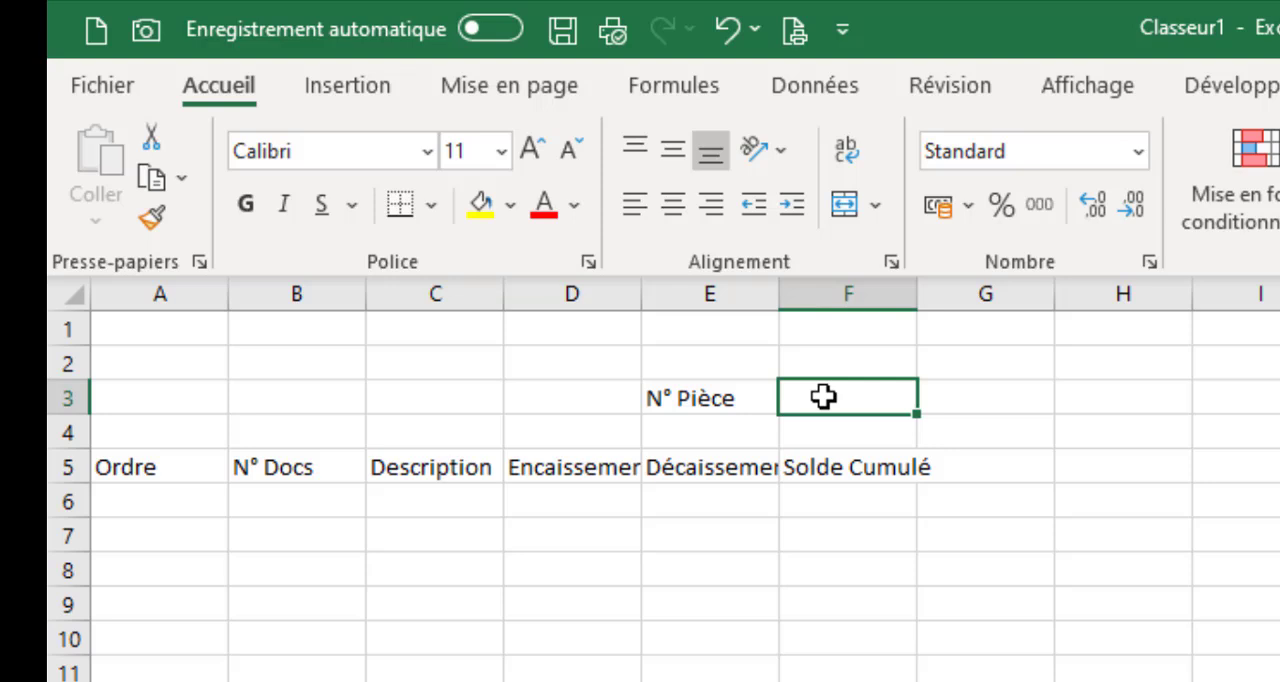
key(Return)
key(Return)
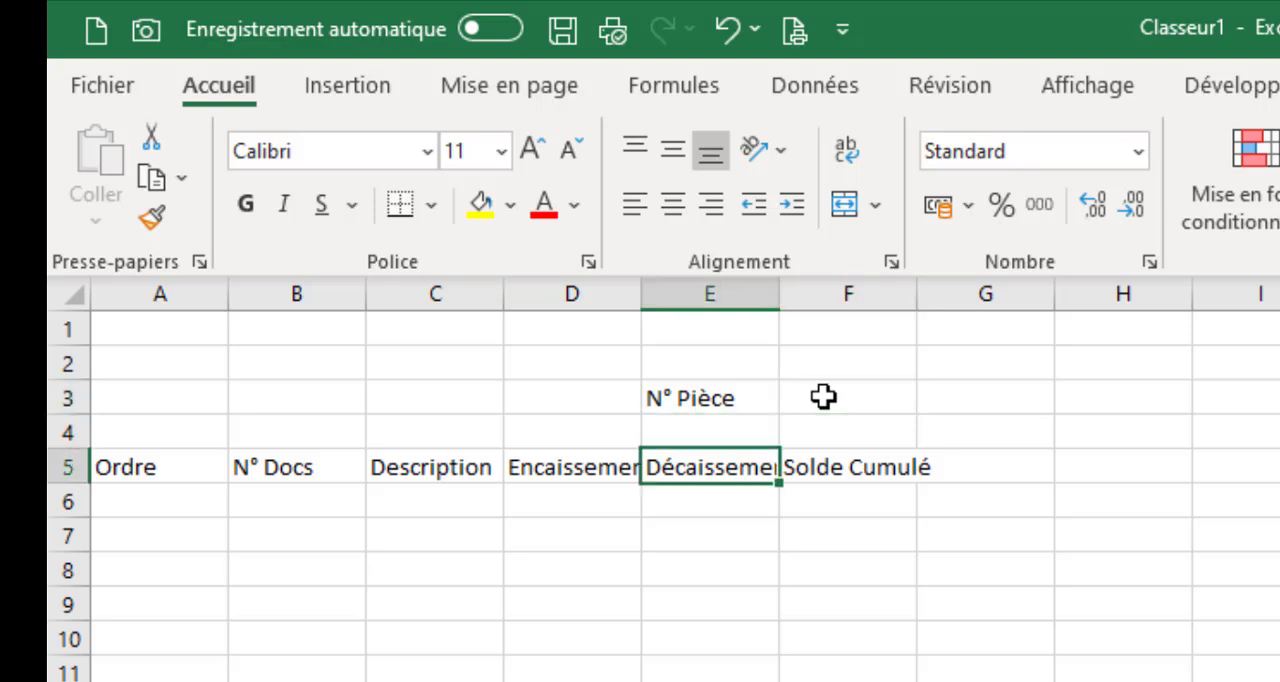
key(Up)
key(Up)
key(Down)
text(R)
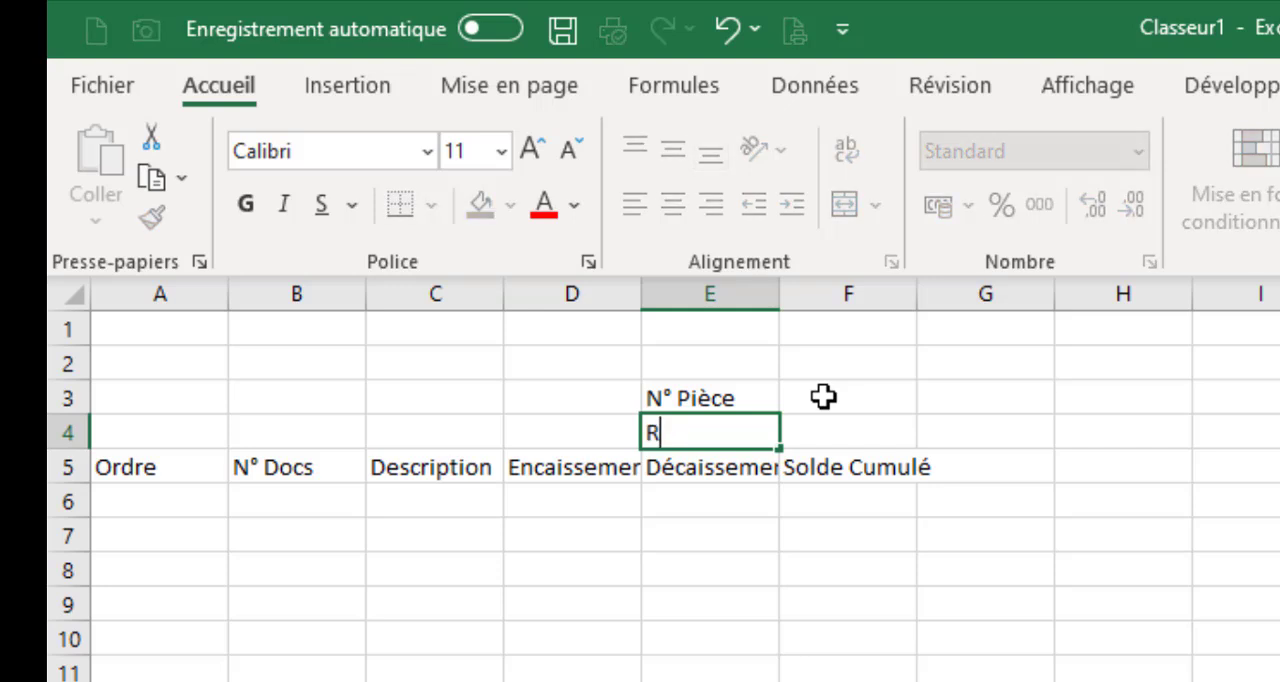
text(olde à Reporter)
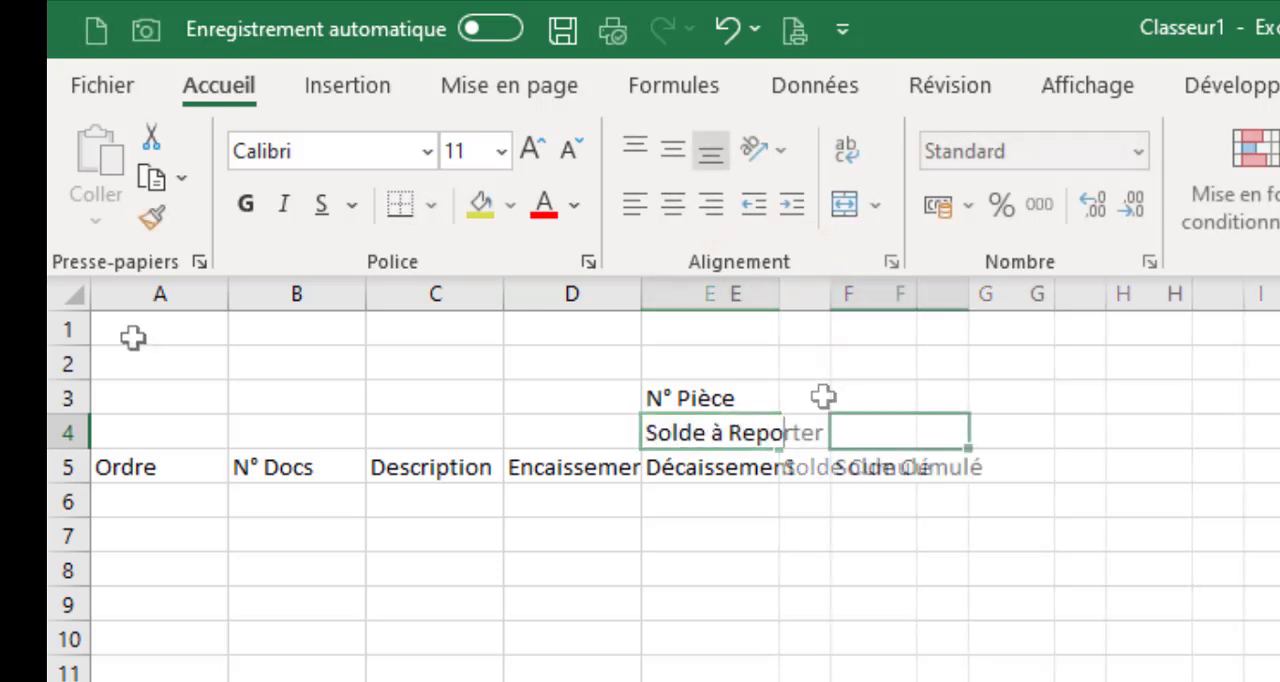
Enter the sheet title "Suivi du journal de caisse" in cell A1
click(134, 337)
text(Suivi du)
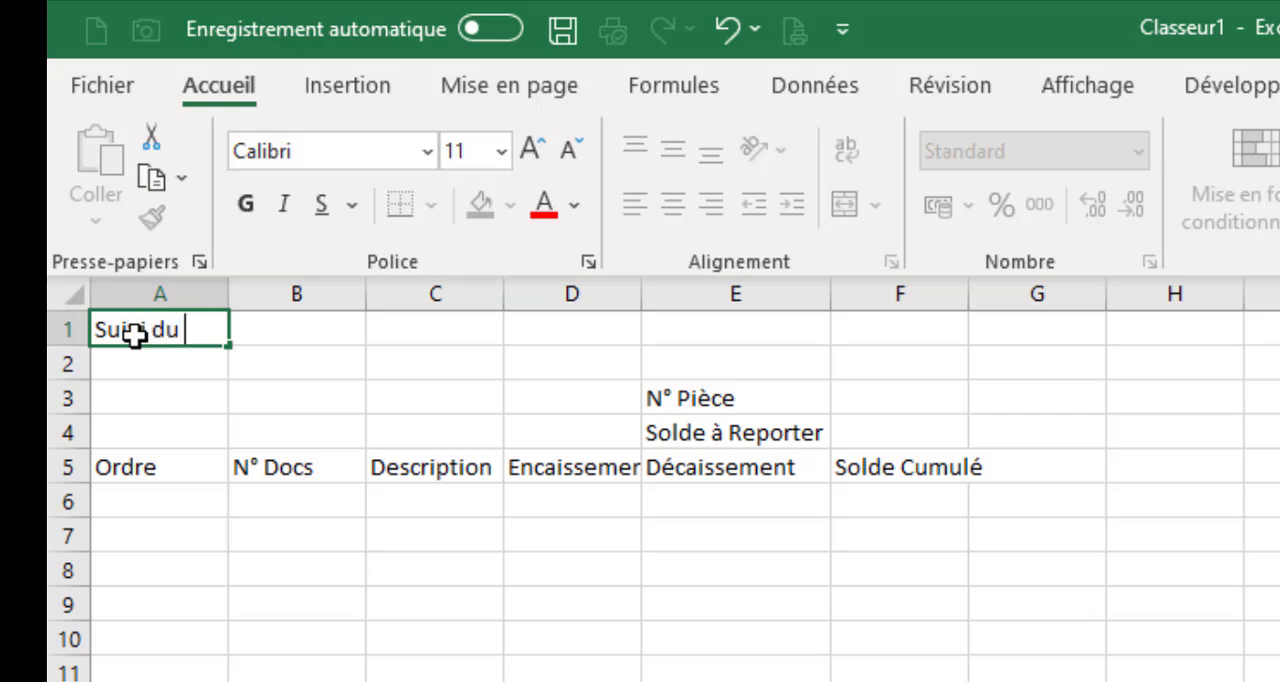
text(journal de caisse)
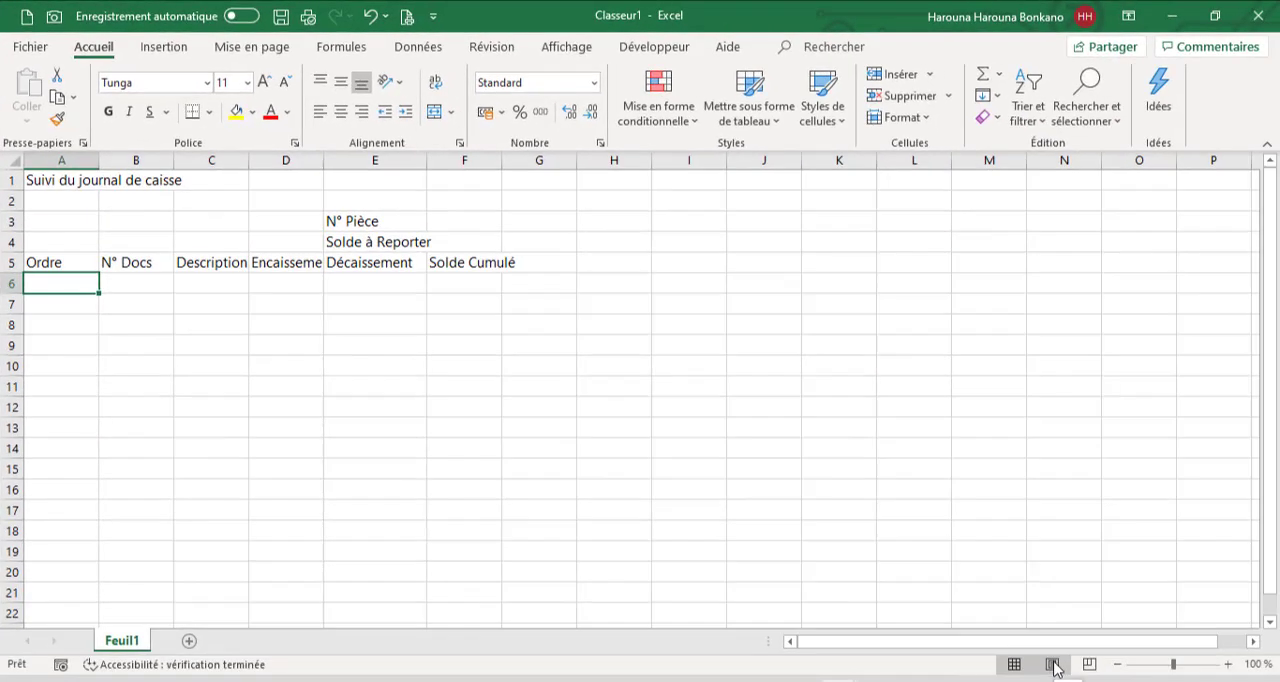
Switch the sheet to page layout view and increase the height of header row 5
click(1053, 665)
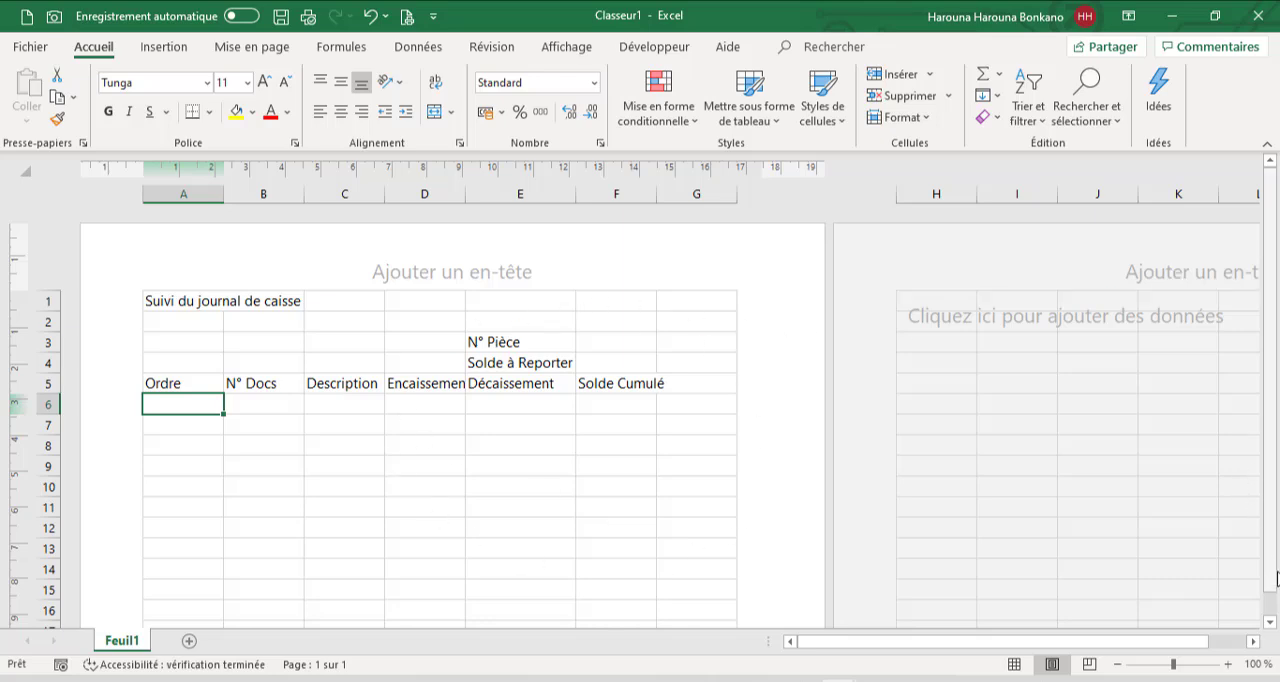
click(1270, 626)
scroll(1266, 615, up, 2)
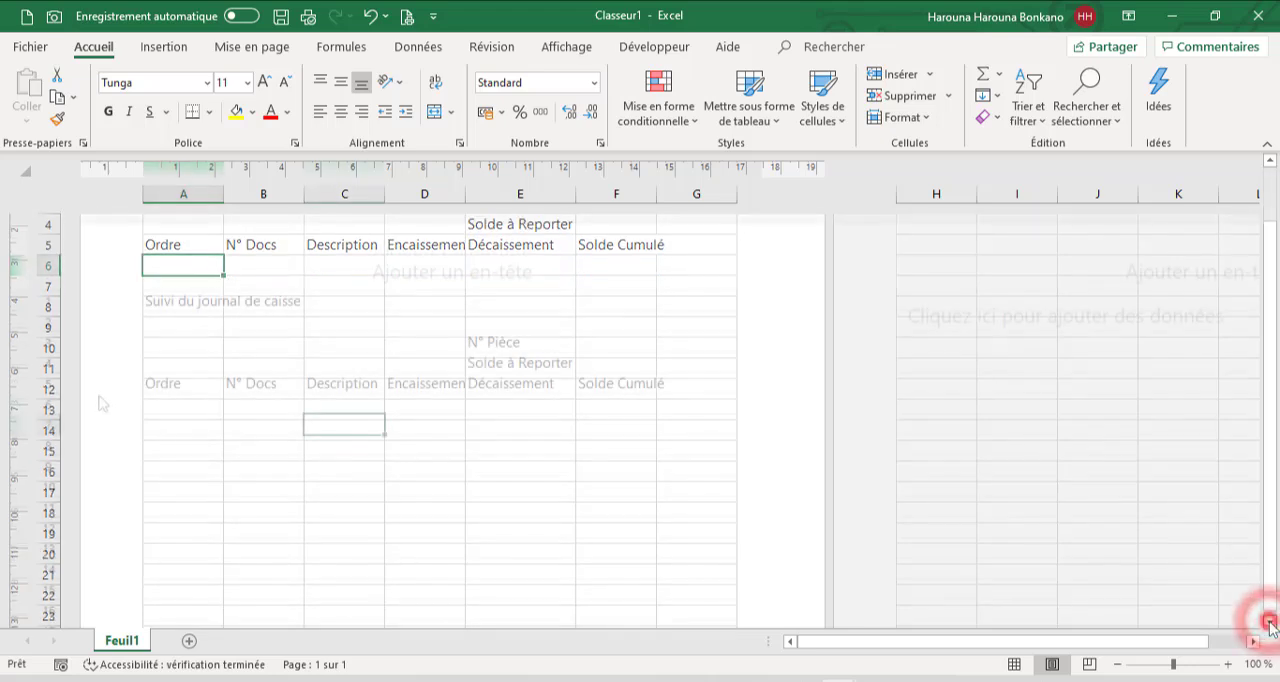
click(46, 389)
drag(46, 389, 47, 400)
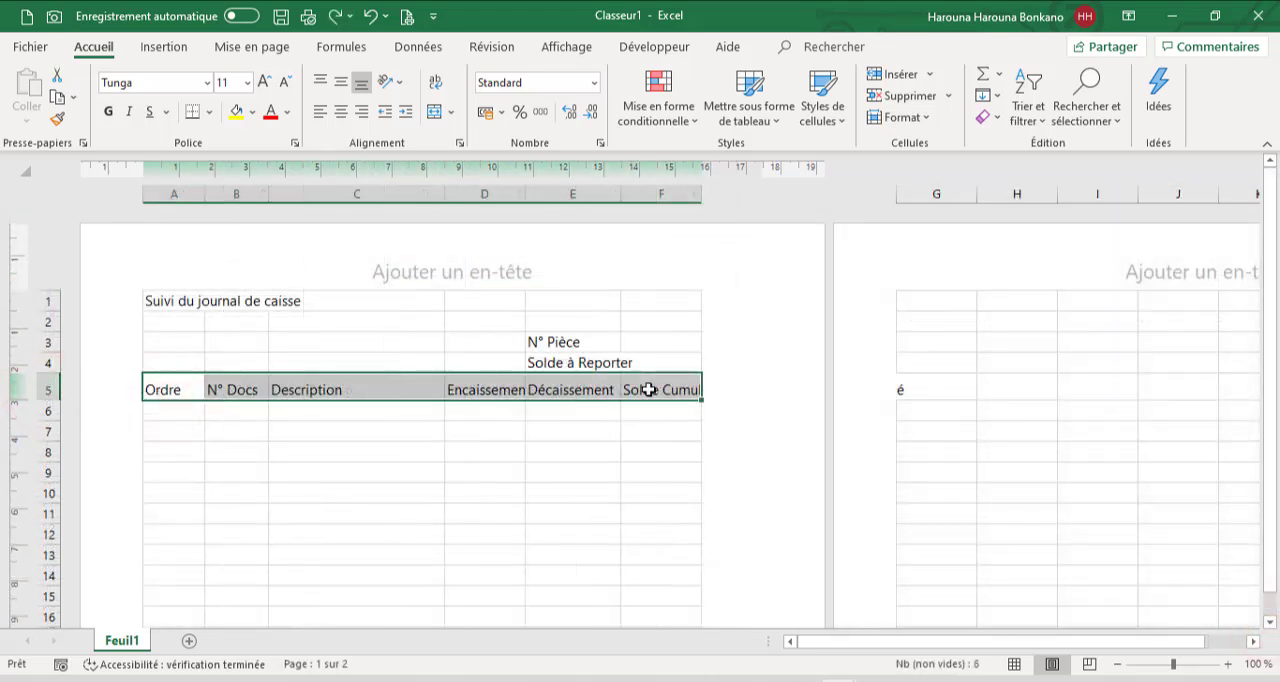
Fill header cells A5:F5 with a horizontal two-colour gradient running from dark blue down to light blue
click(458, 148)
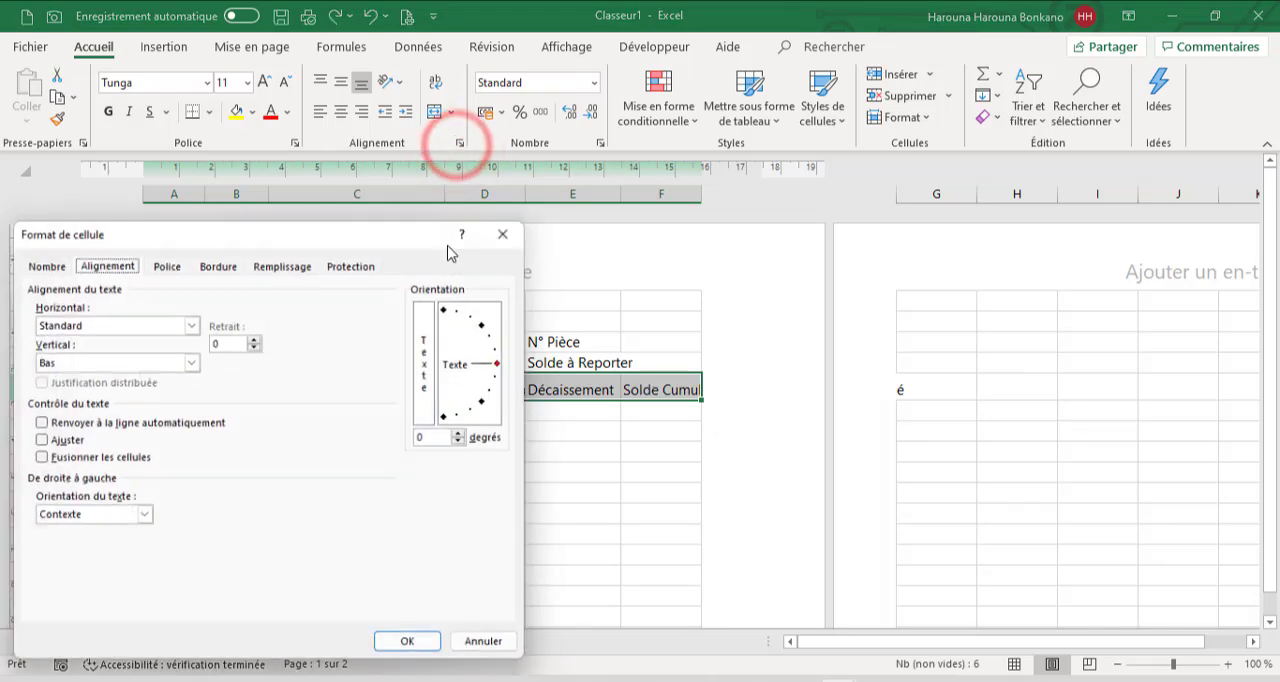
click(262, 264)
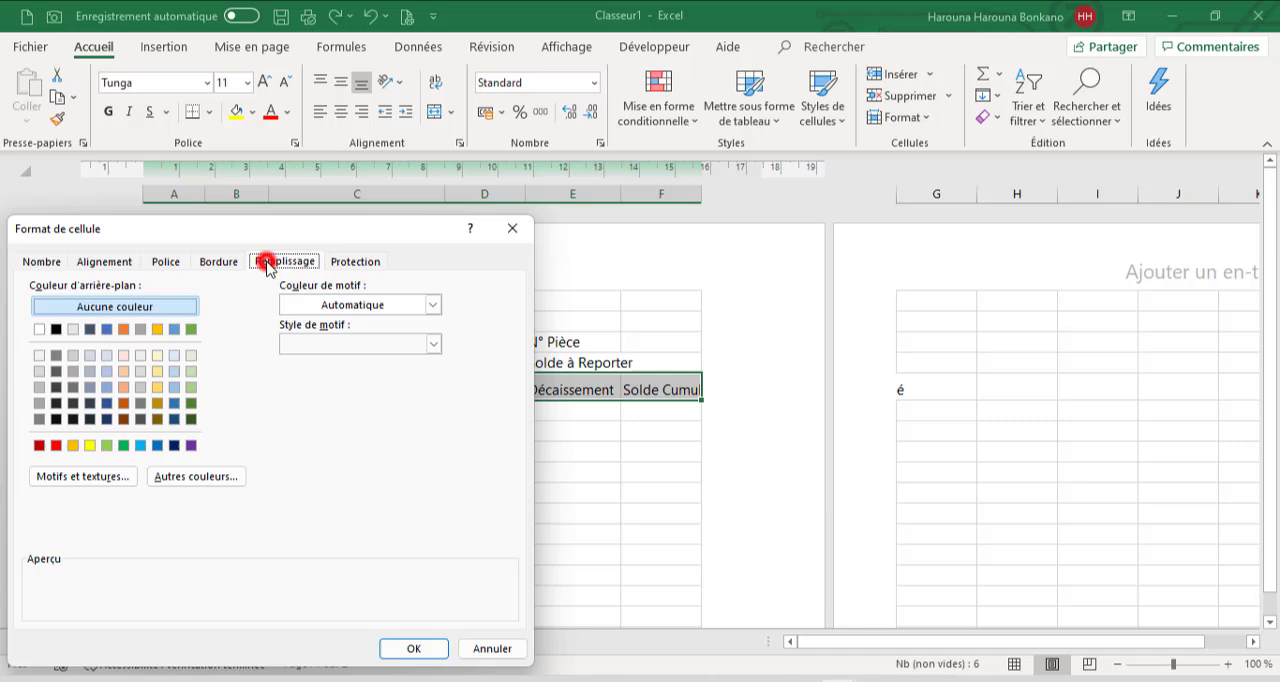
click(110, 480)
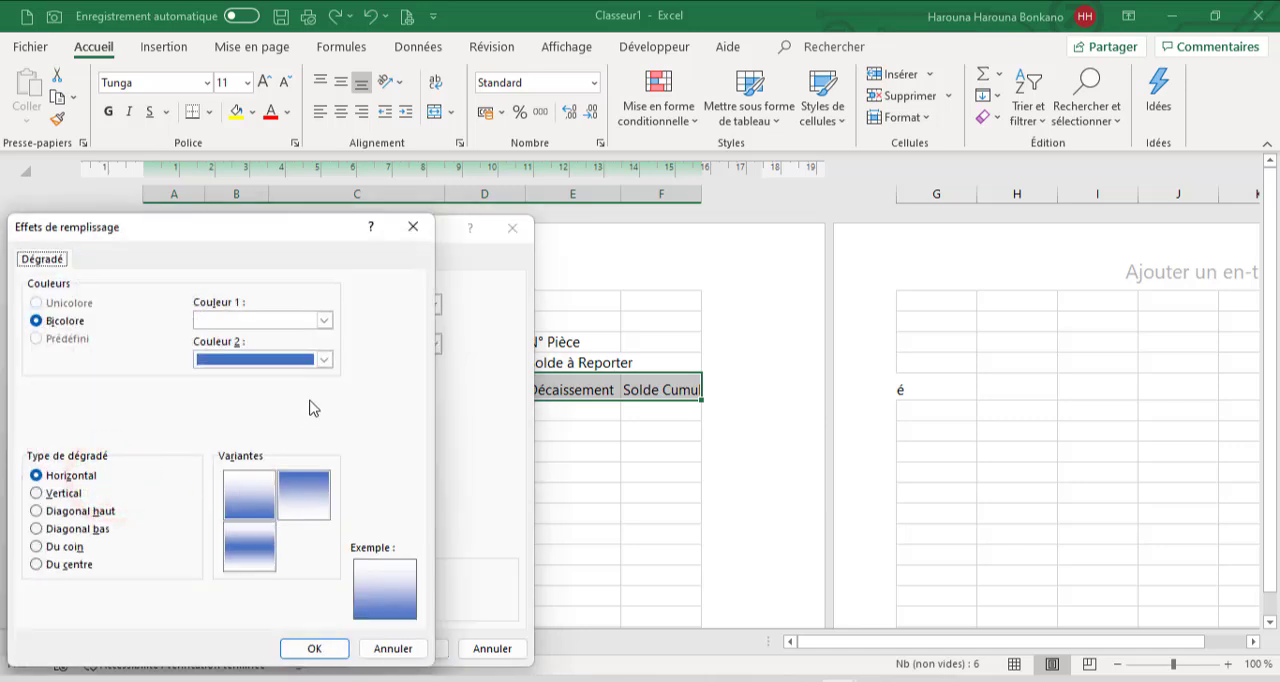
click(324, 320)
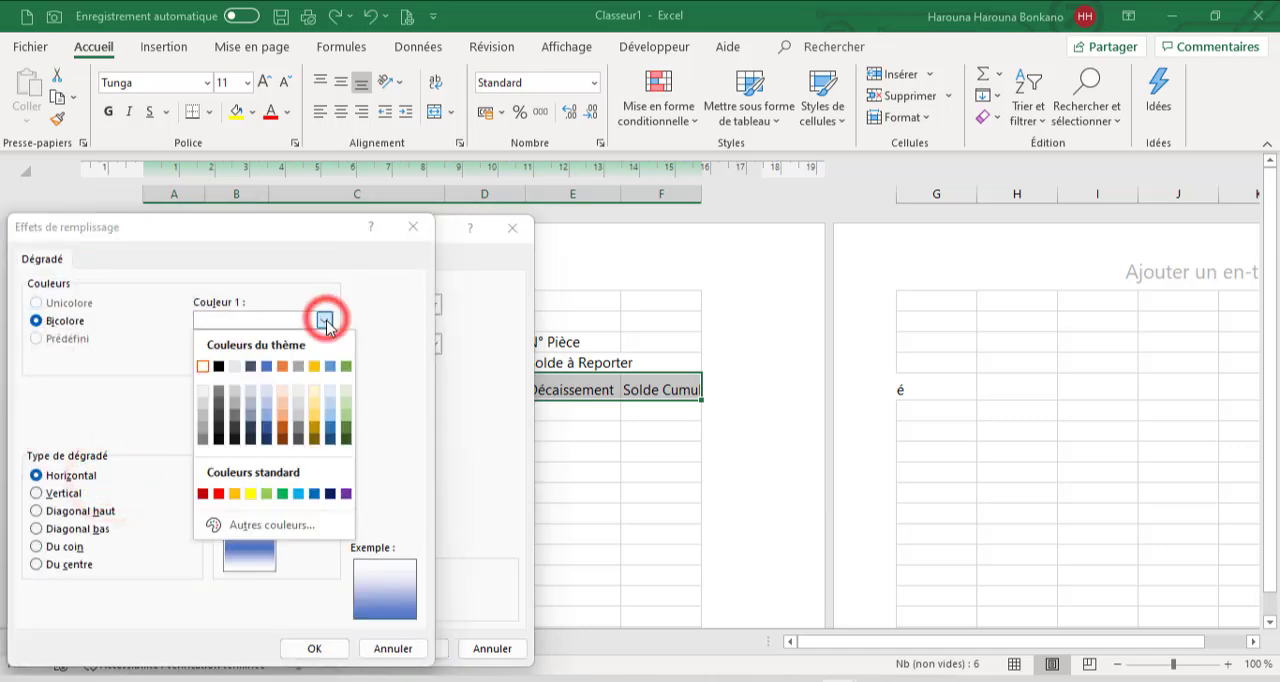
click(331, 440)
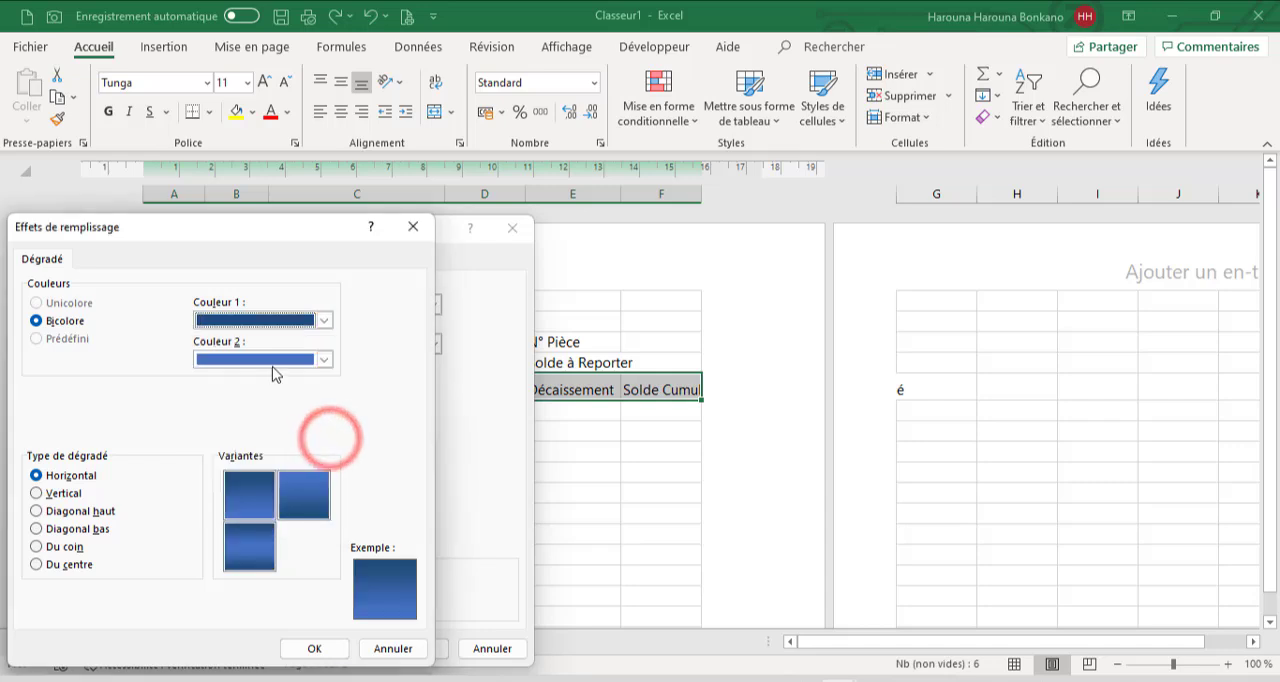
click(322, 359)
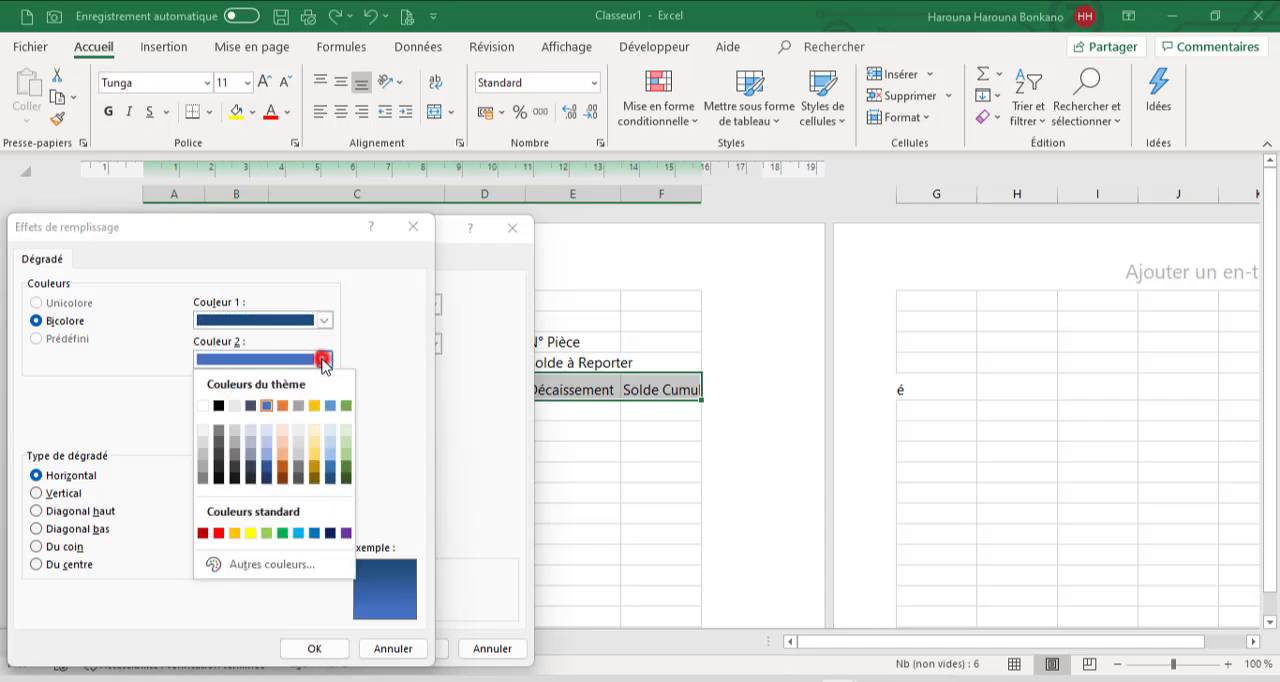
click(331, 441)
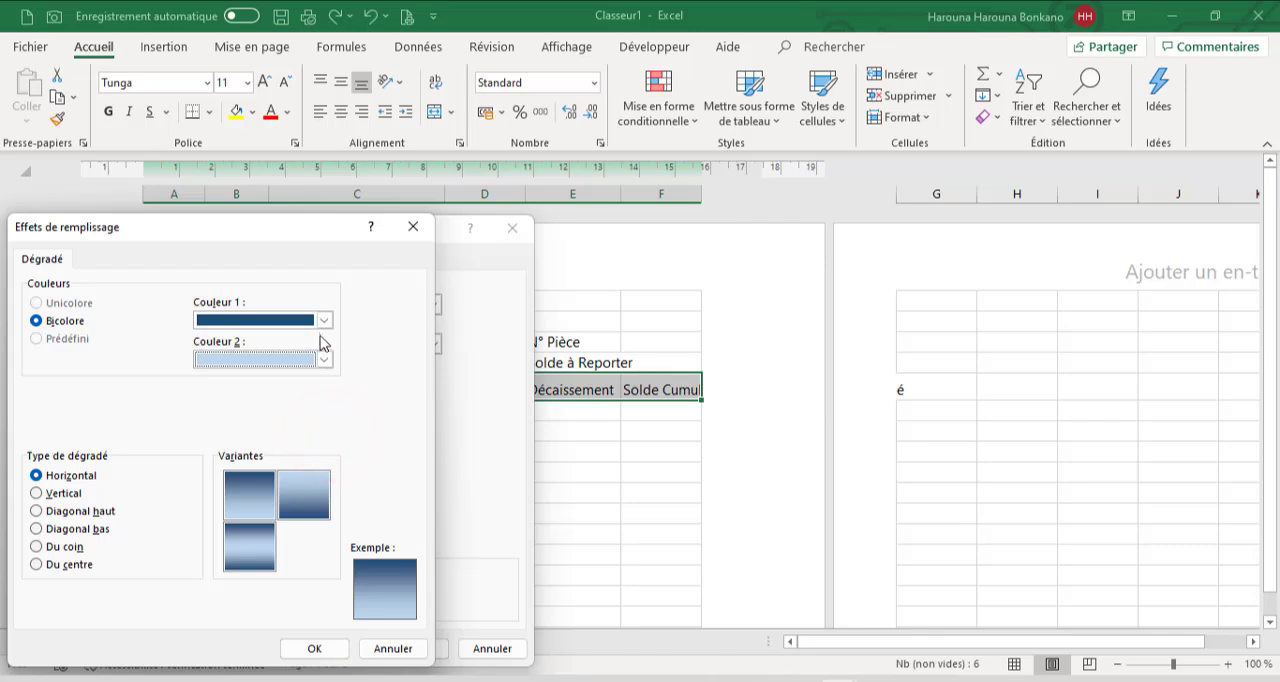
click(257, 500)
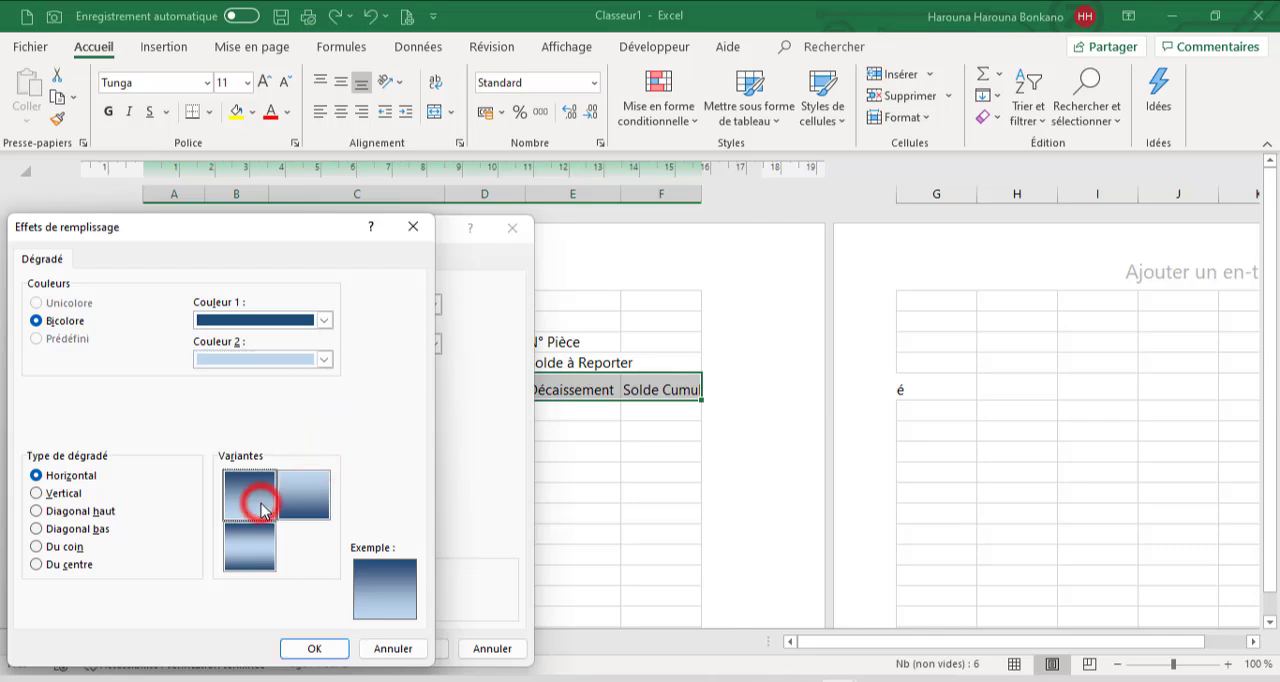
click(312, 648)
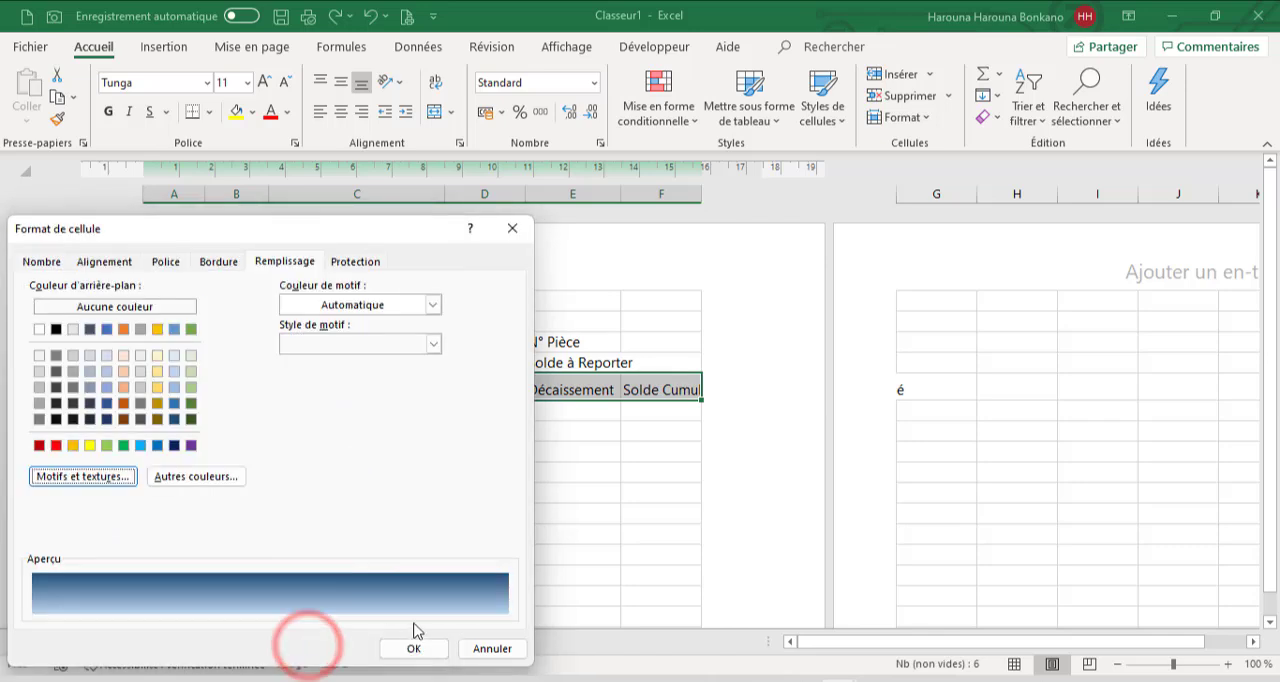
click(414, 650)
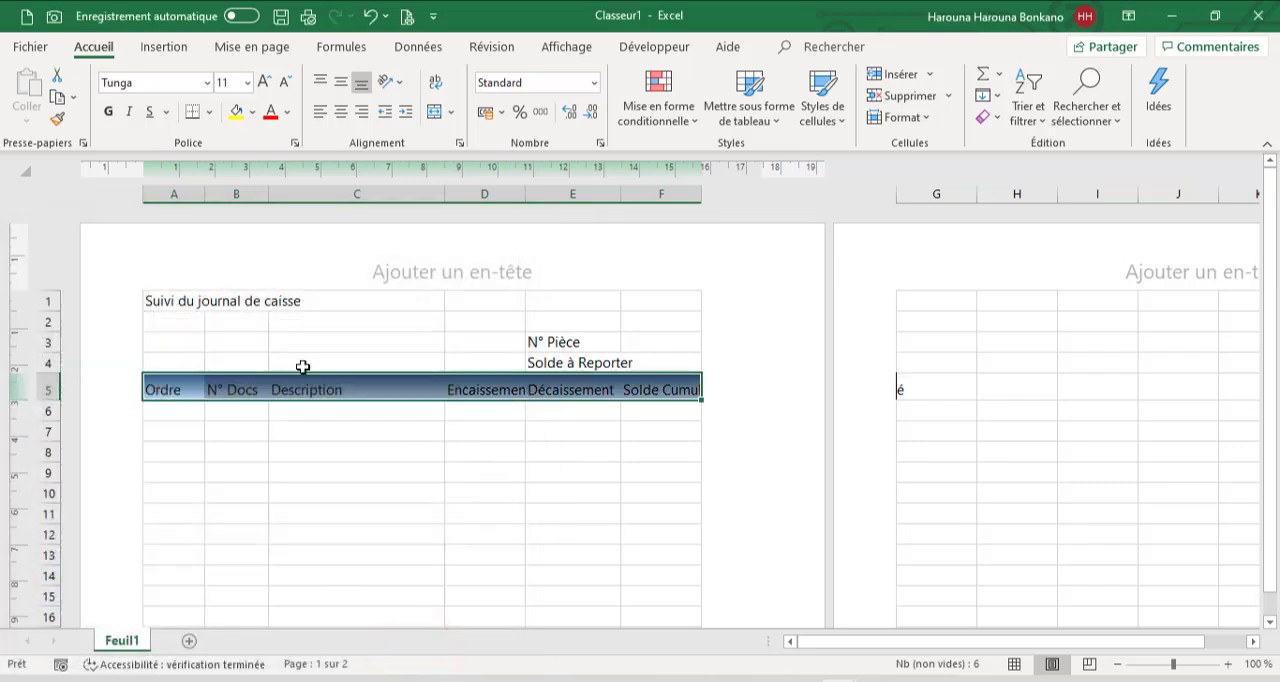
Make the header text in A5:F5 bold and set its font colour to automatic
click(114, 116)
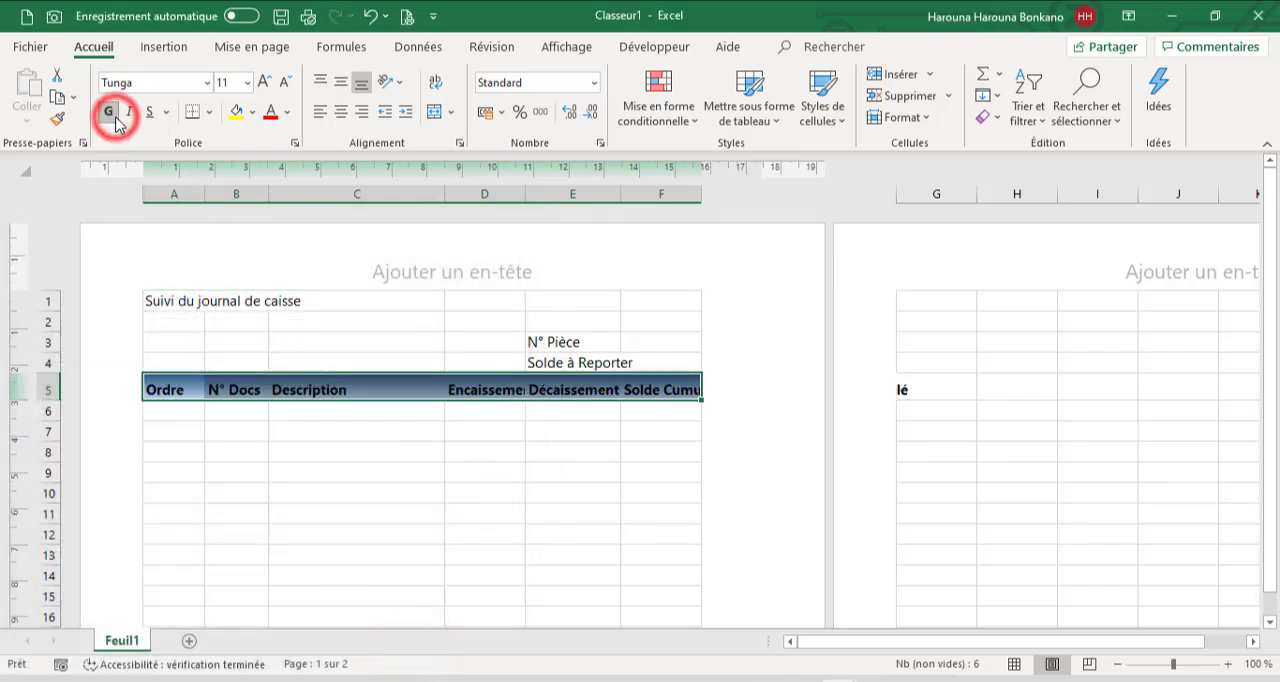
click(290, 113)
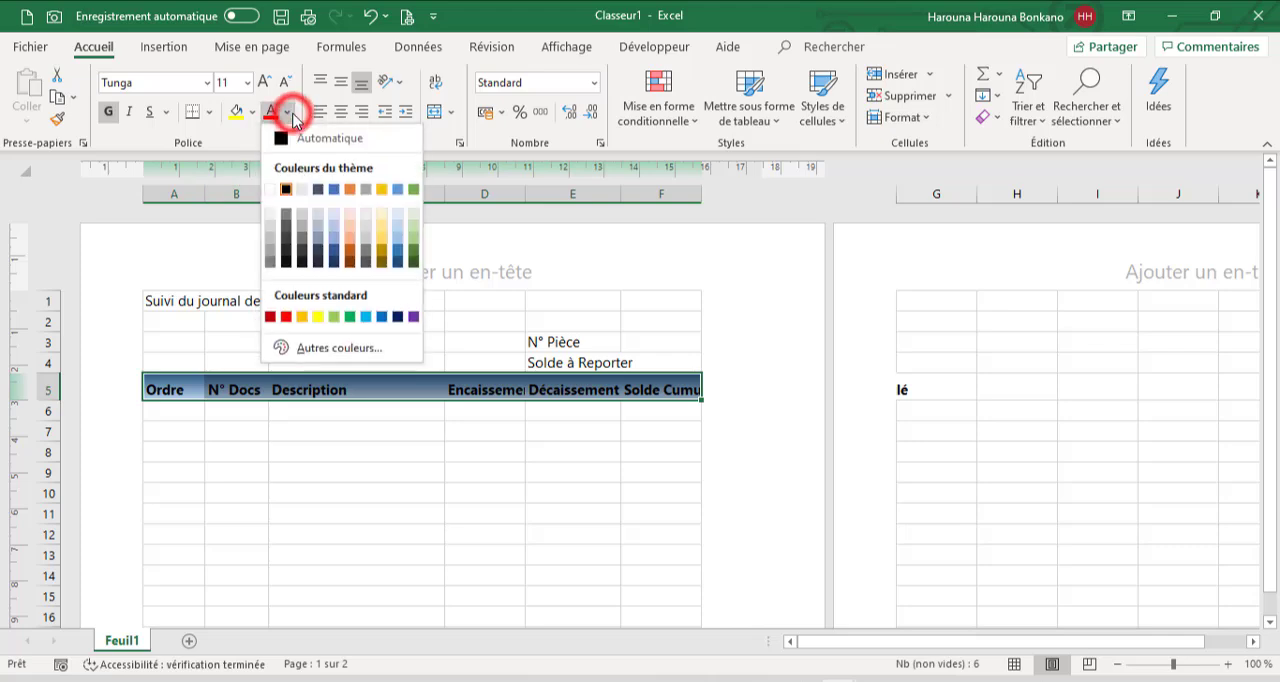
click(274, 189)
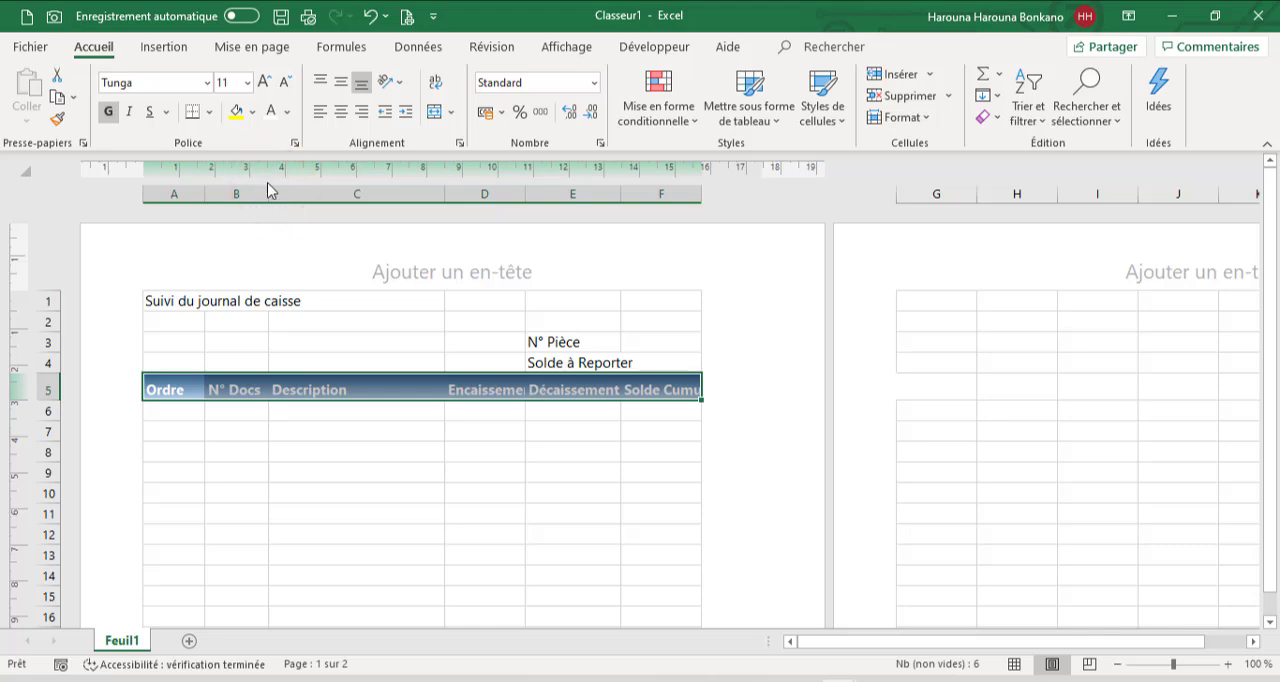
click(288, 113)
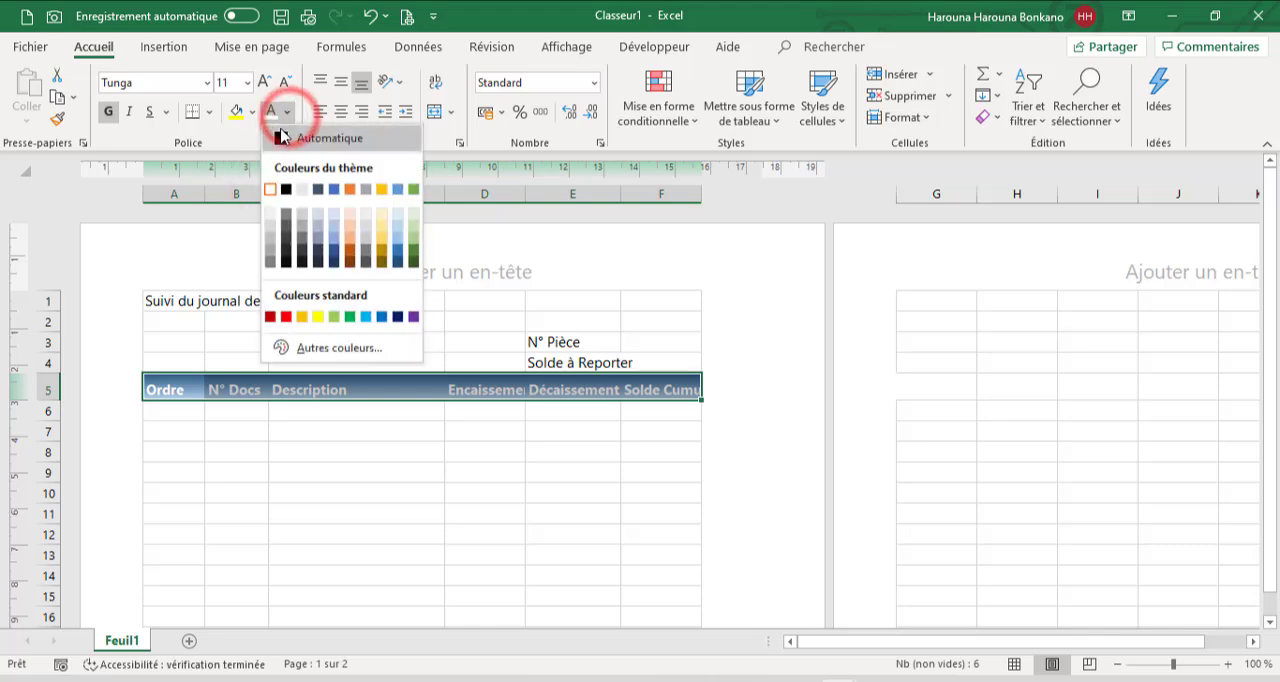
click(281, 139)
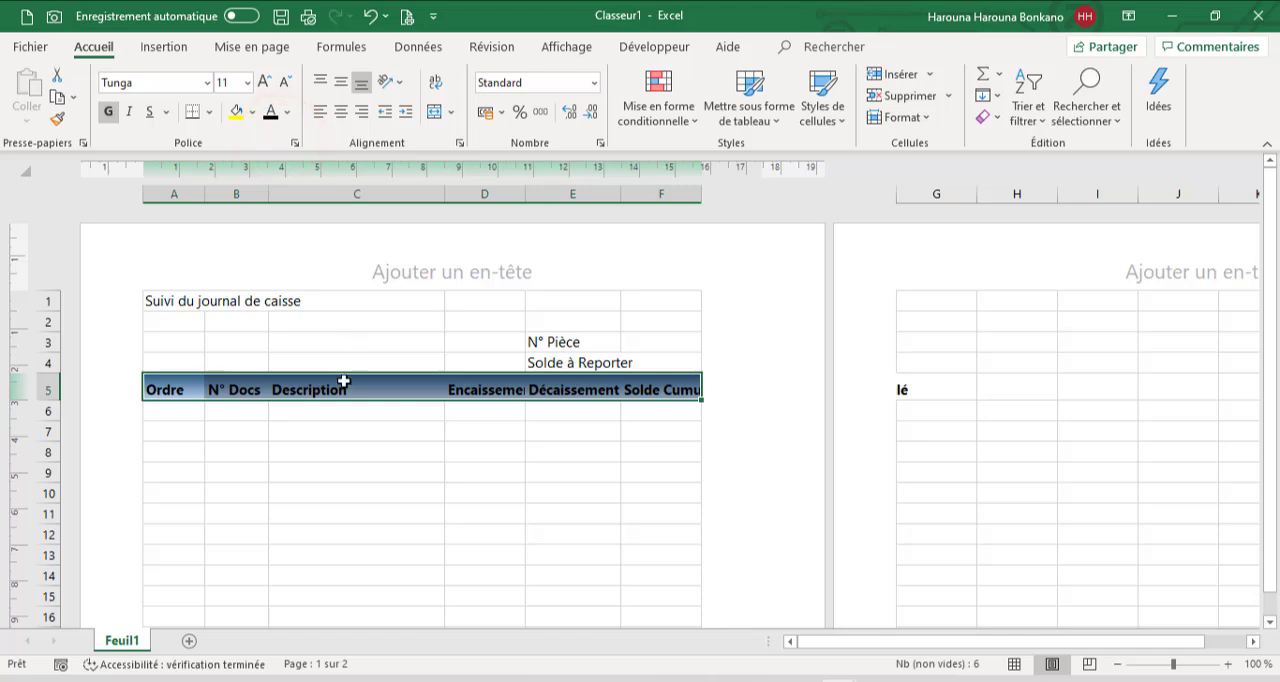
Reduce the sheet's print scale to 95 %
click(279, 50)
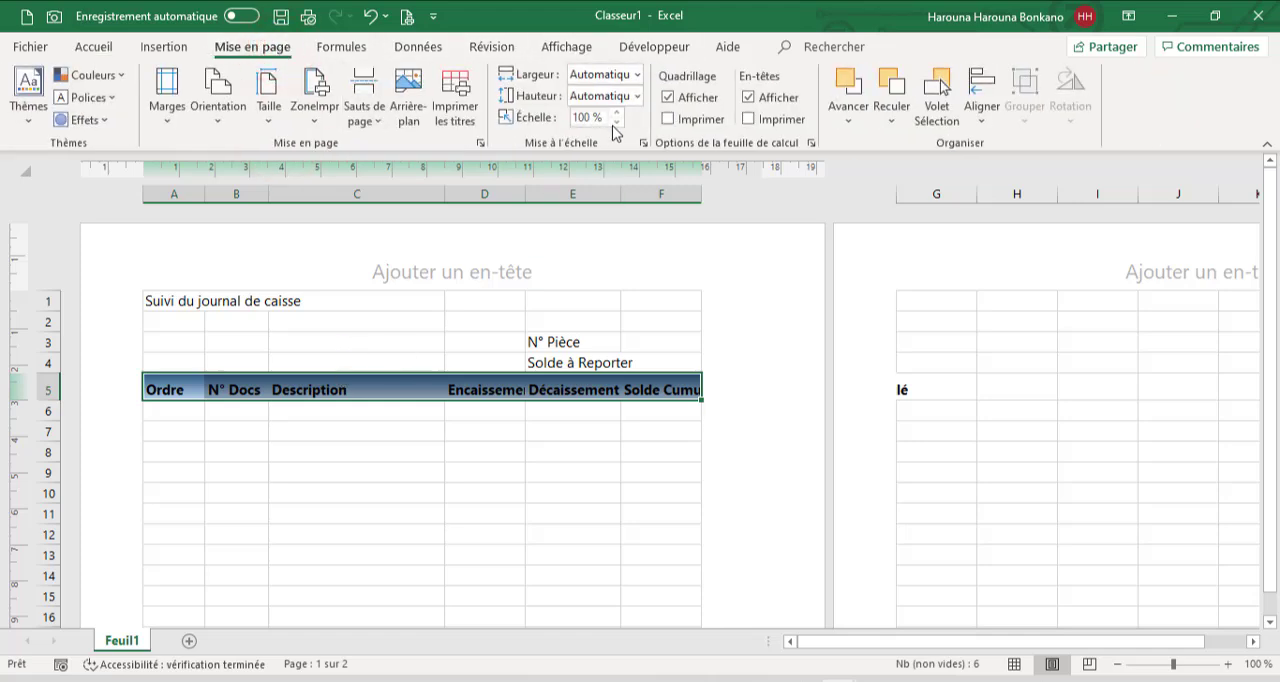
click(615, 124)
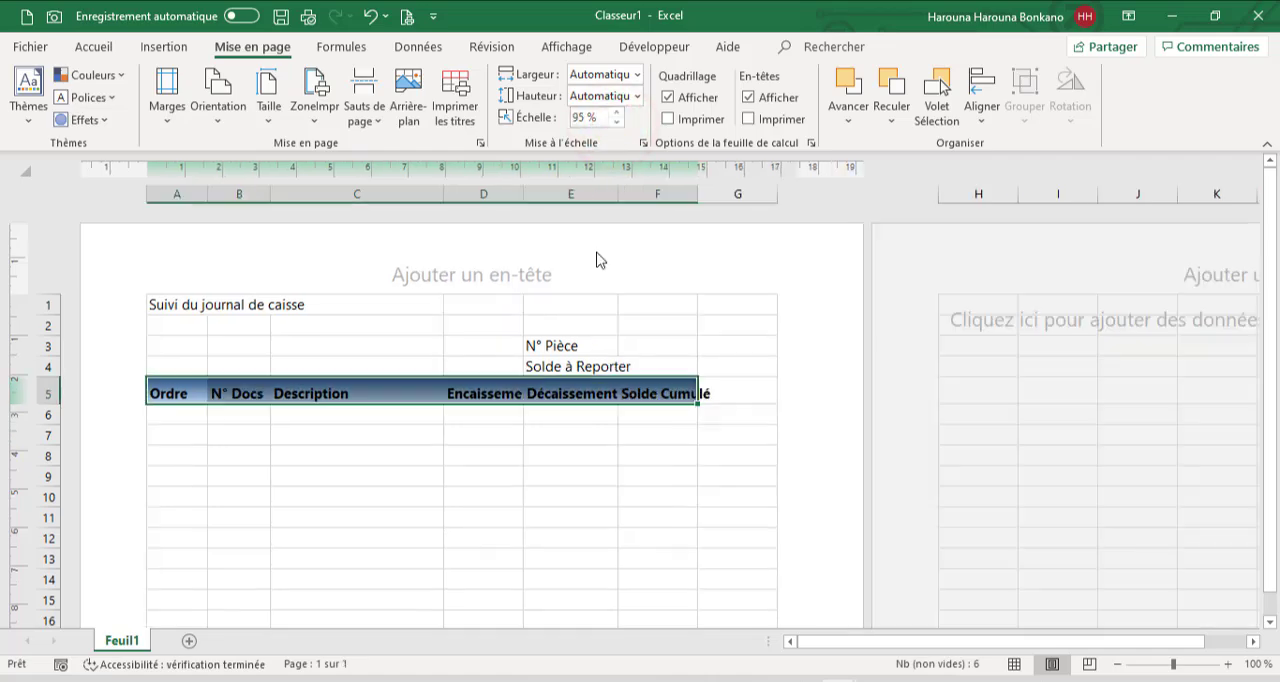
click(628, 427)
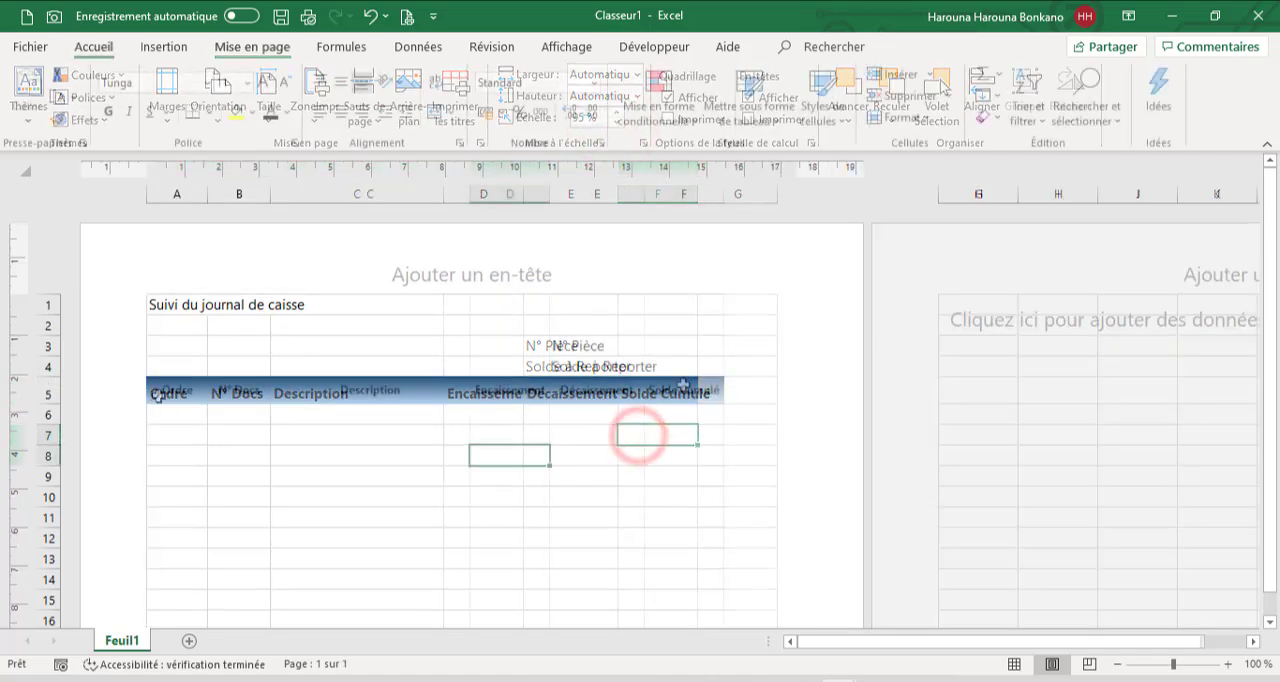
Apply automatic-colour dotted outline and inside borders to the table range A5:F48
drag(160, 395, 641, 488)
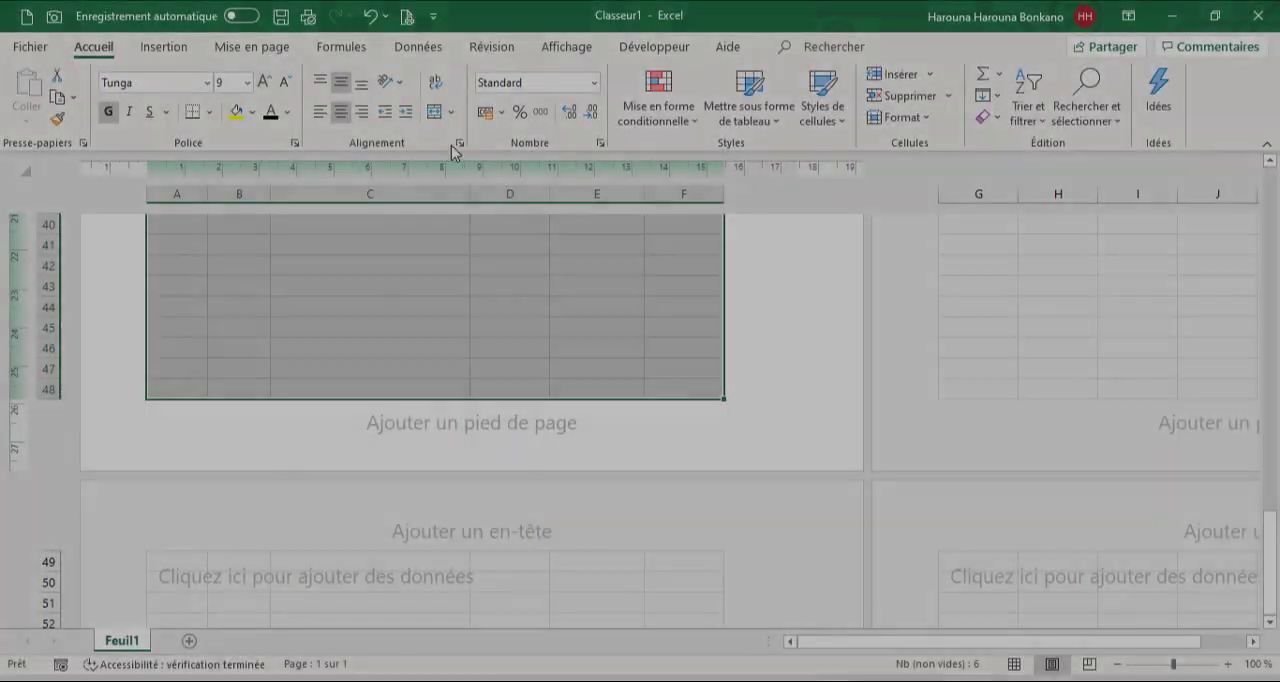
click(460, 144)
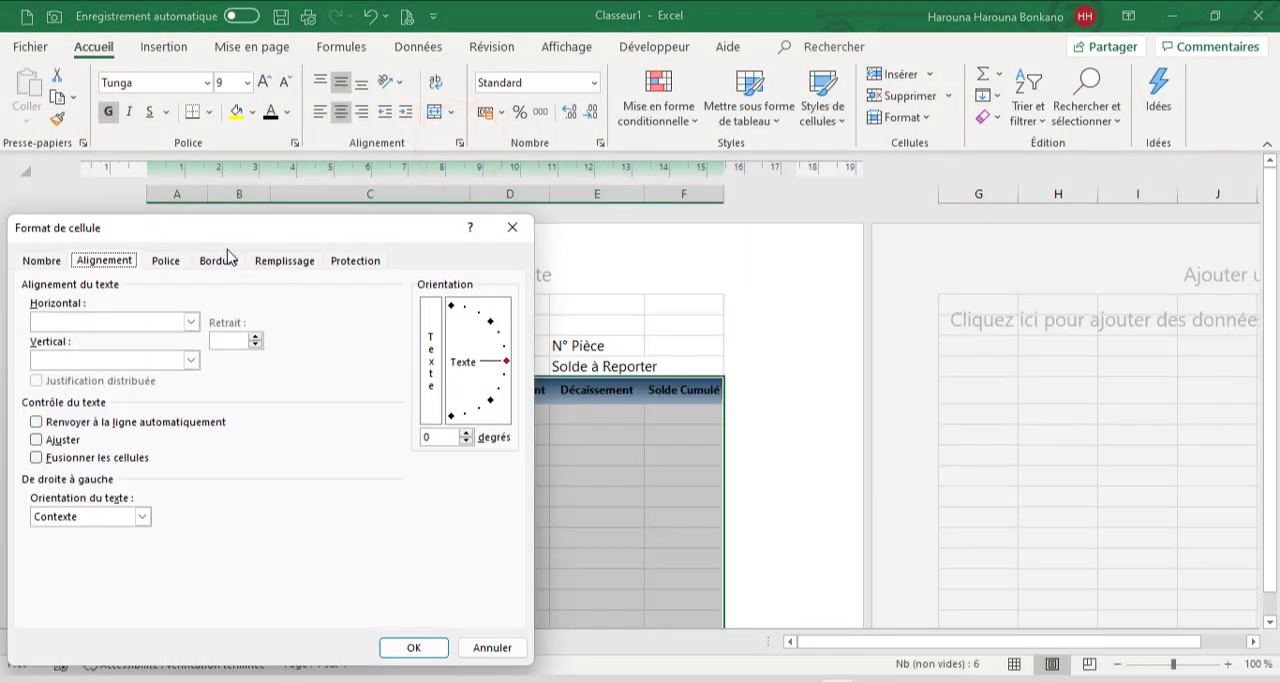
click(226, 261)
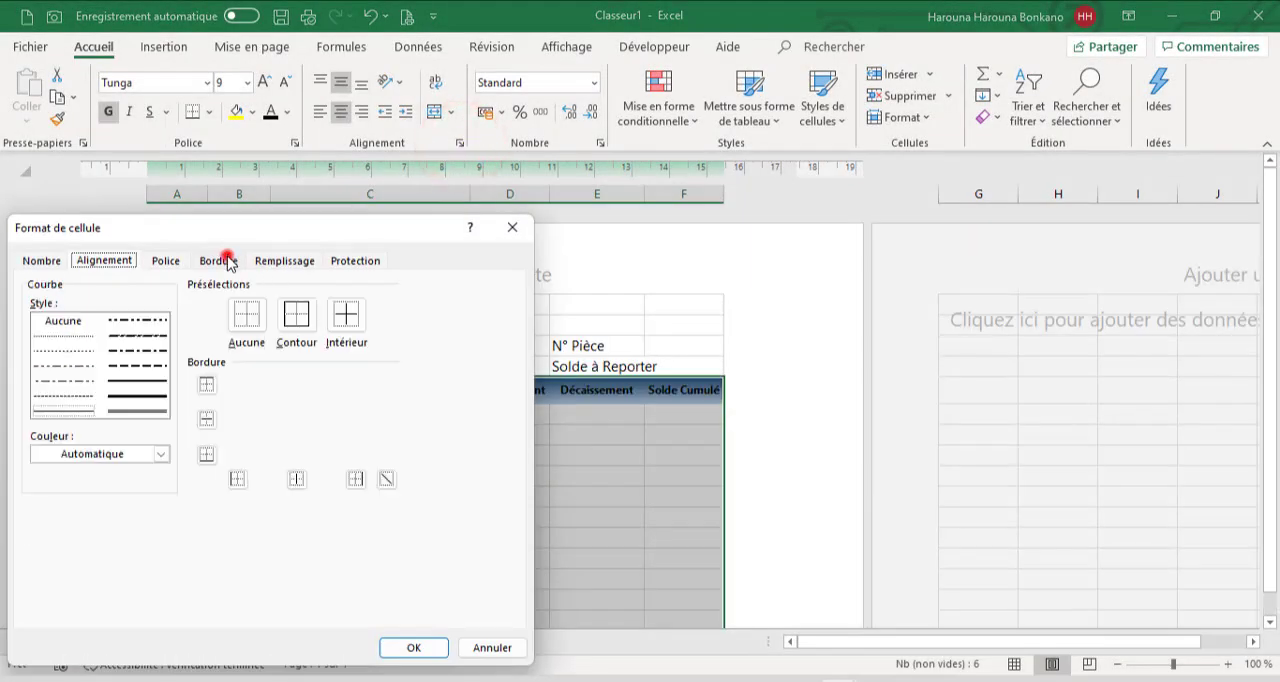
click(65, 350)
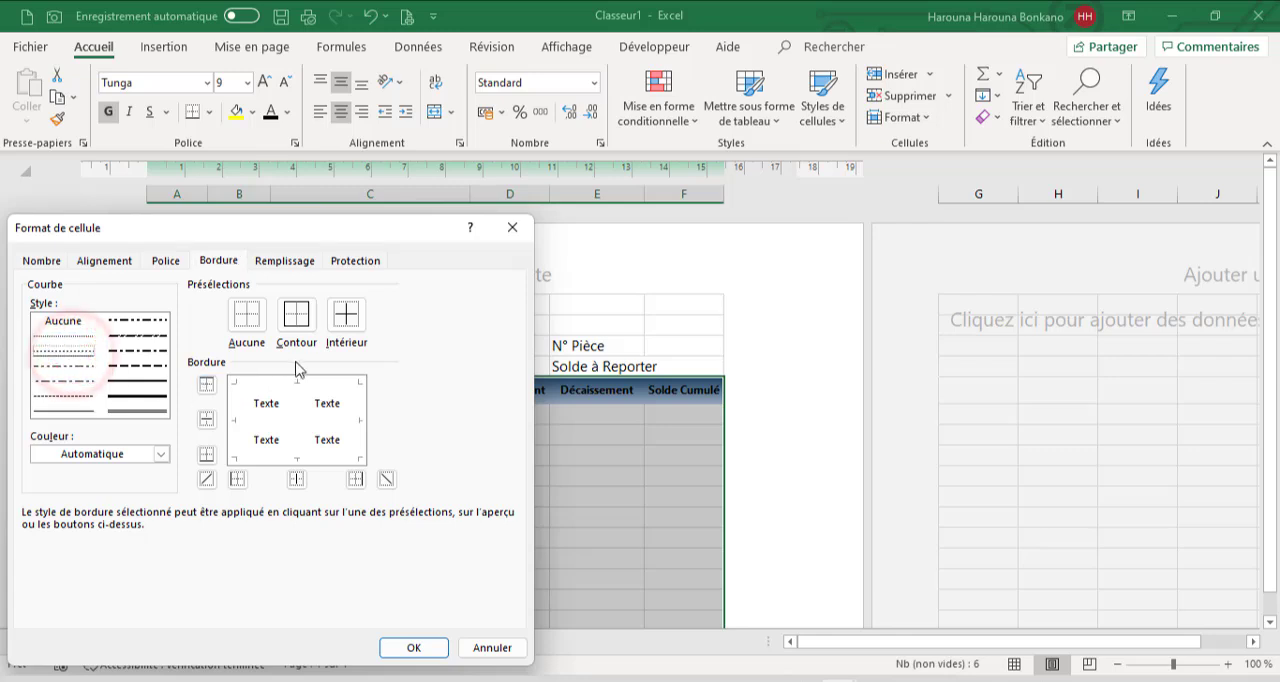
click(300, 326)
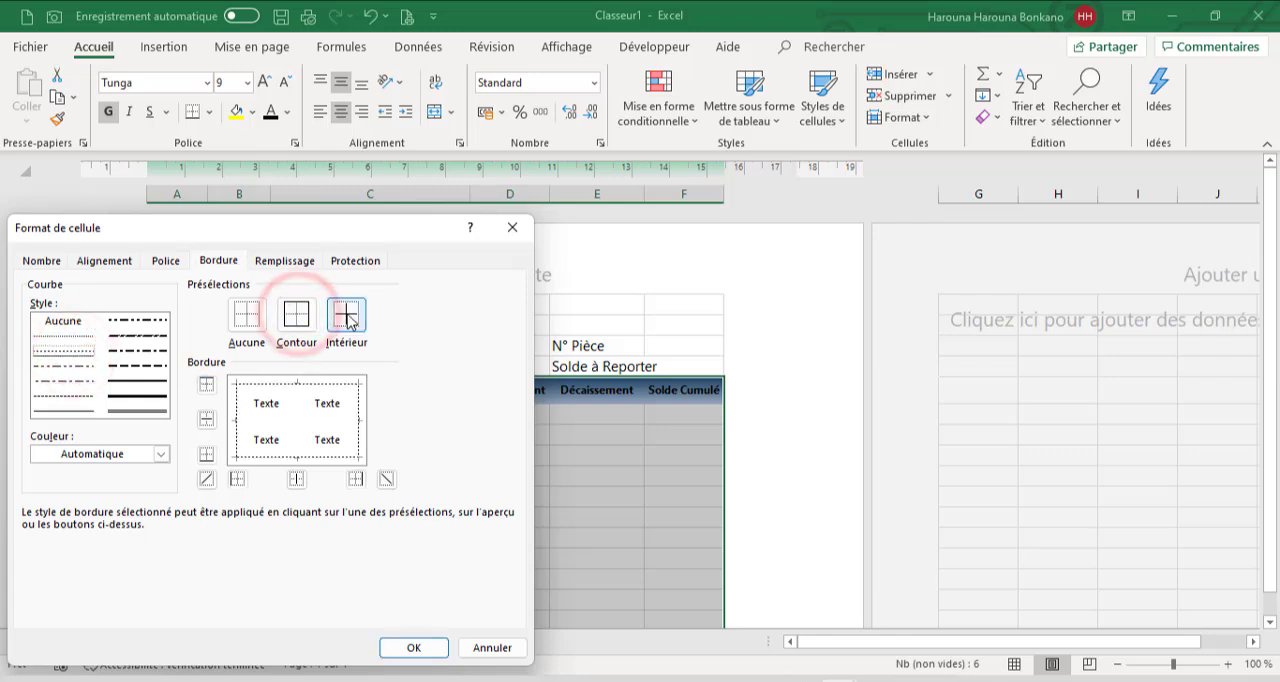
click(346, 316)
click(408, 648)
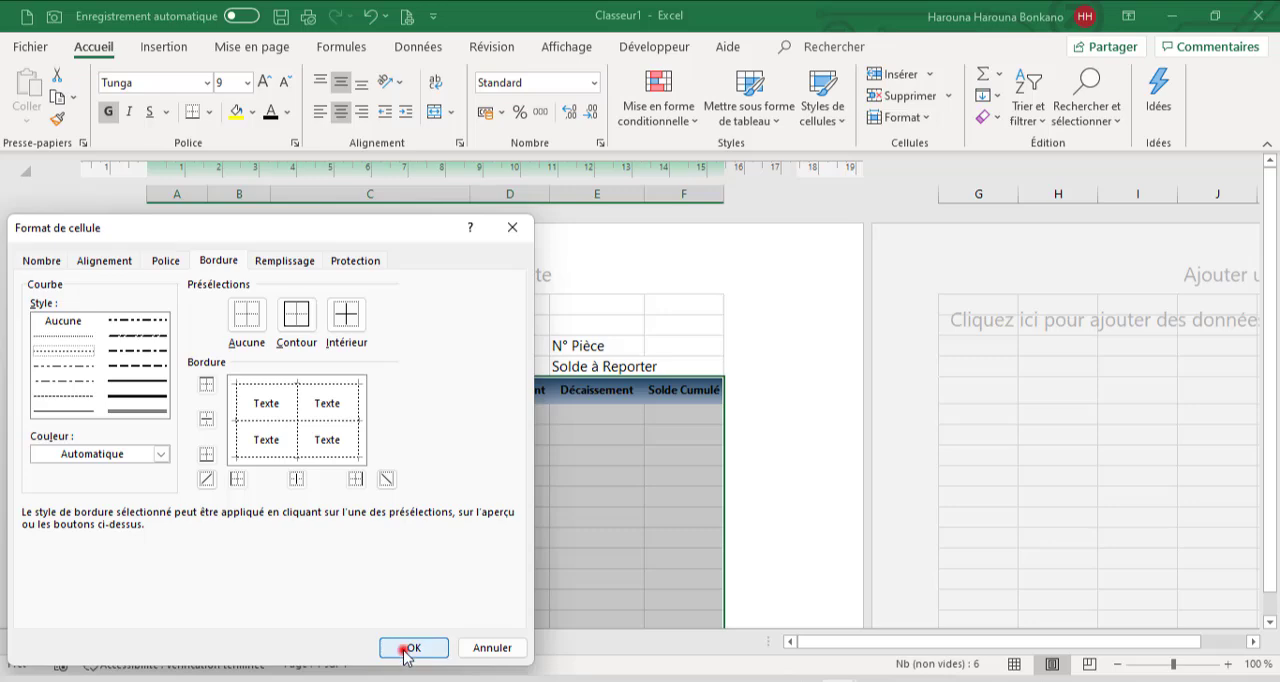
Hide the sheet's gridlines and switch the workbook back to normal view
click(552, 47)
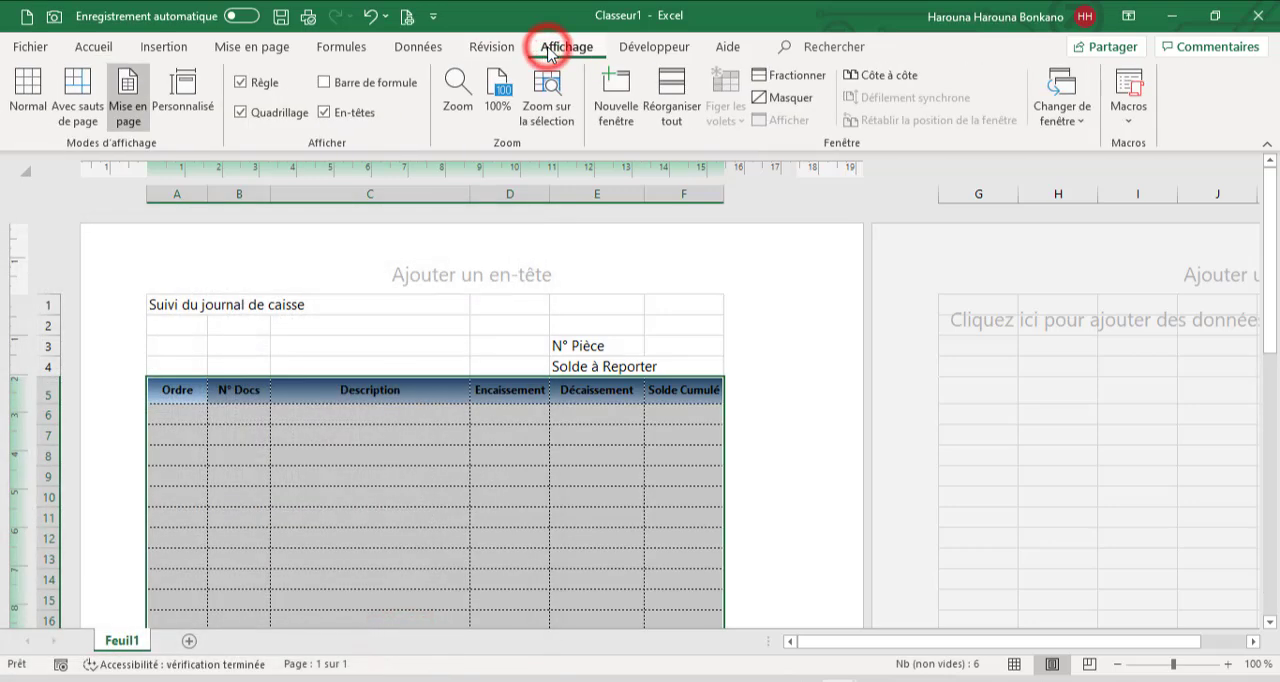
click(283, 118)
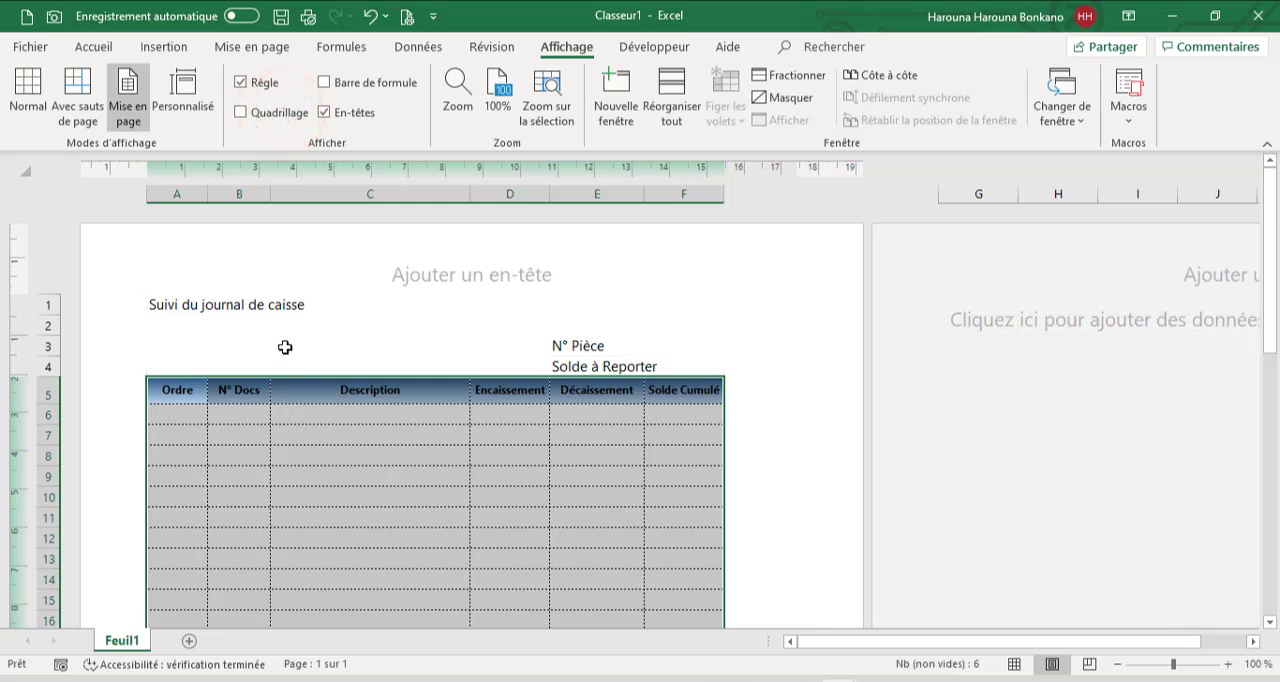
click(307, 440)
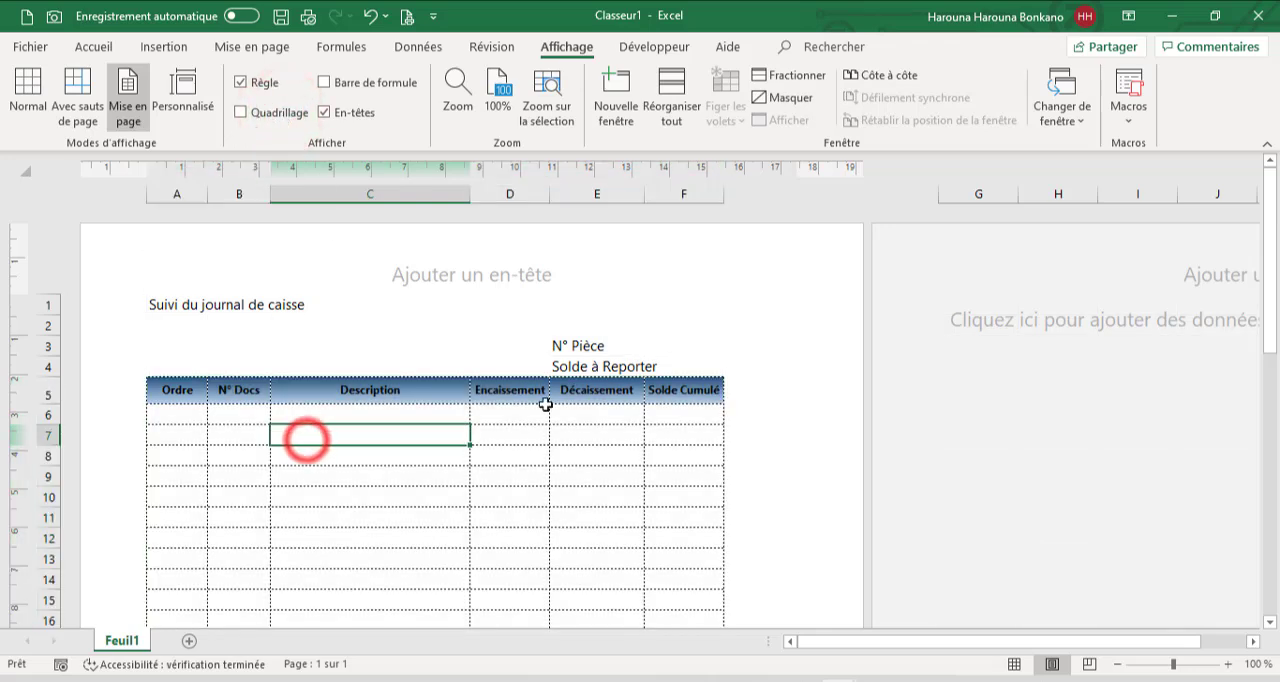
click(184, 306)
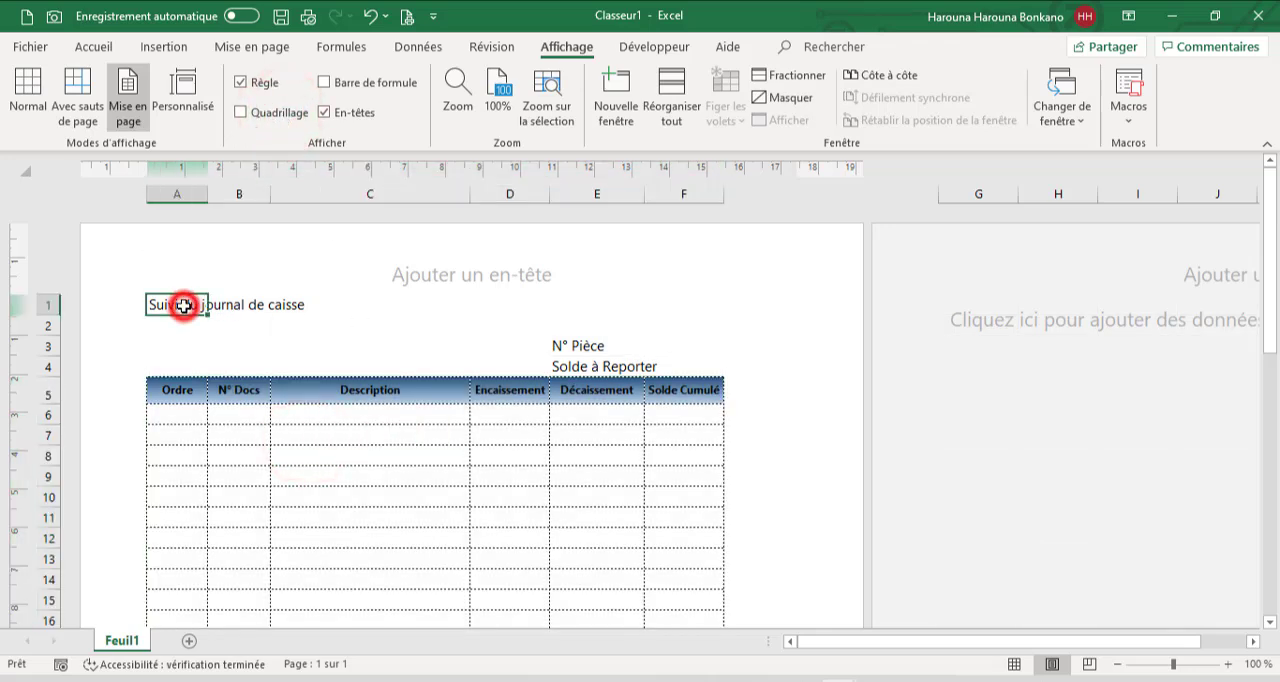
click(1015, 665)
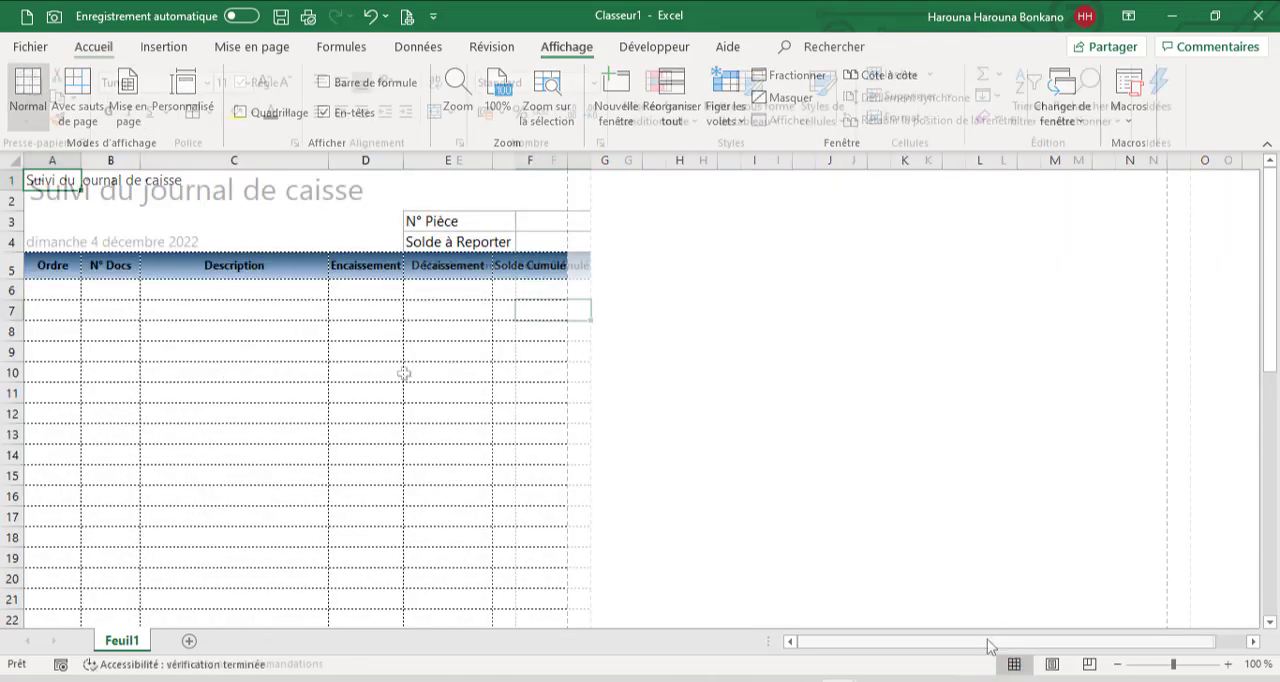
Enter trial order numbers 1 and 2 in cells A6 and A7 and clear both cells
click(403, 374)
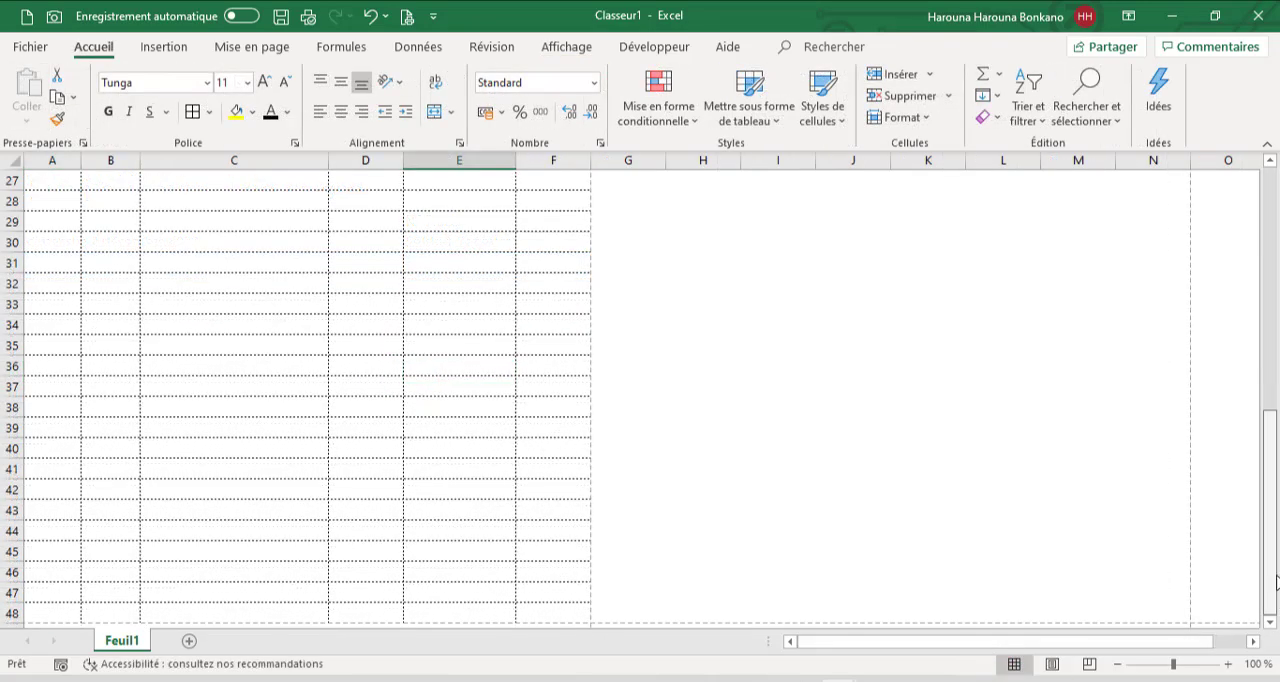
drag(1276, 582, 1268, 258)
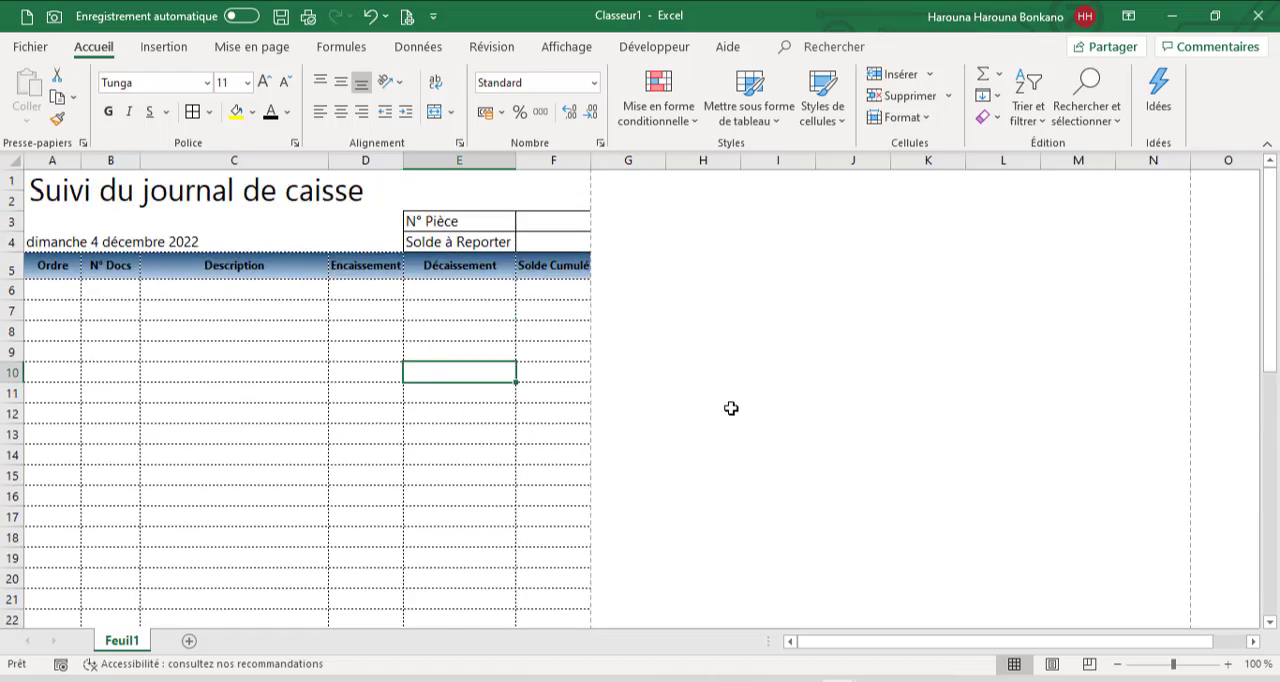
click(54, 294)
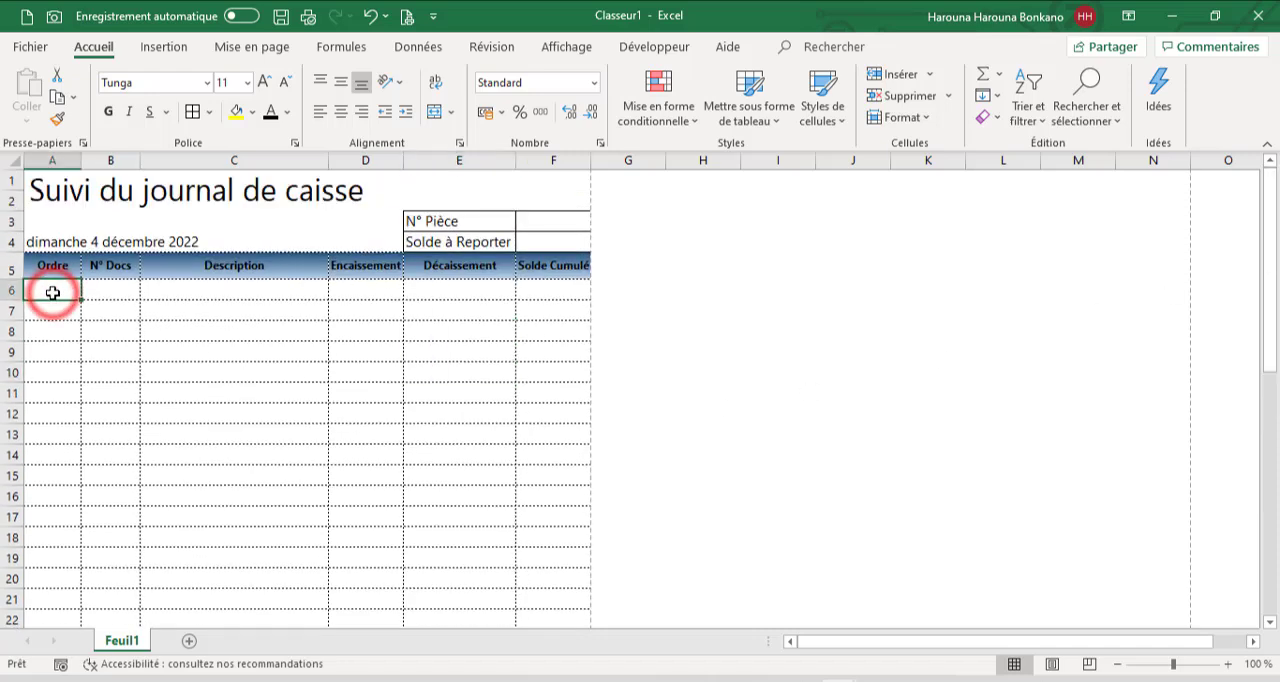
text(1)
key(Return)
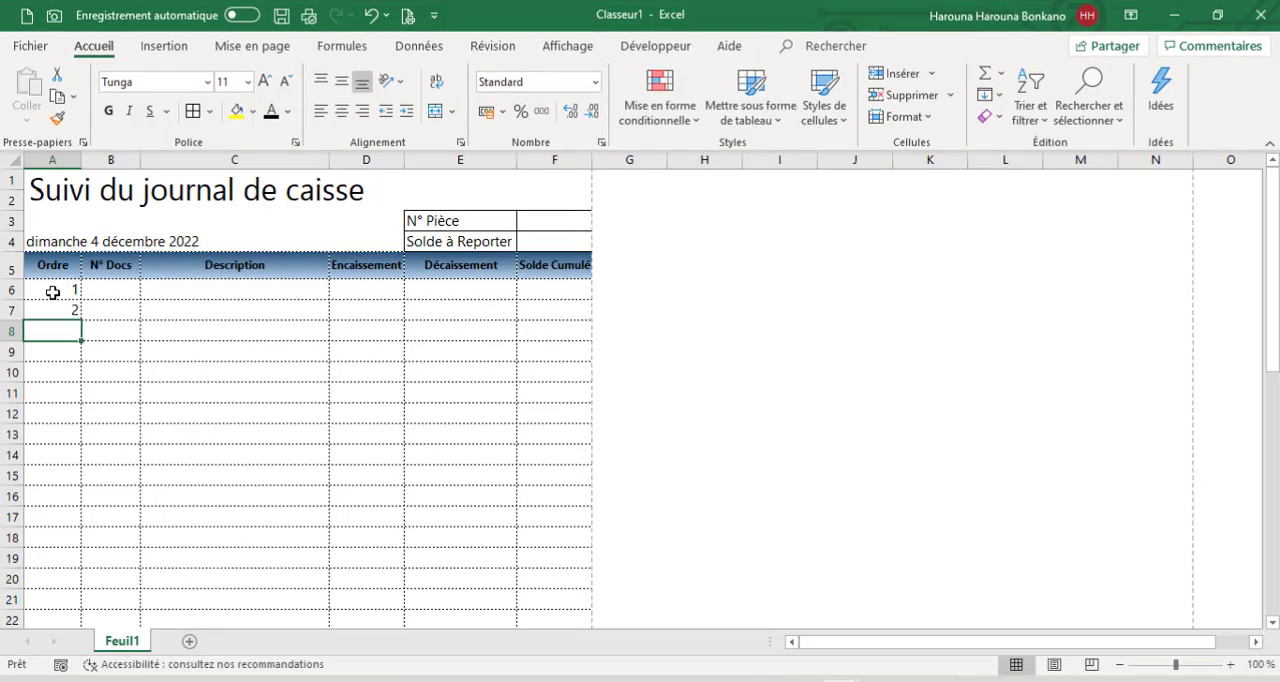
click(104, 292)
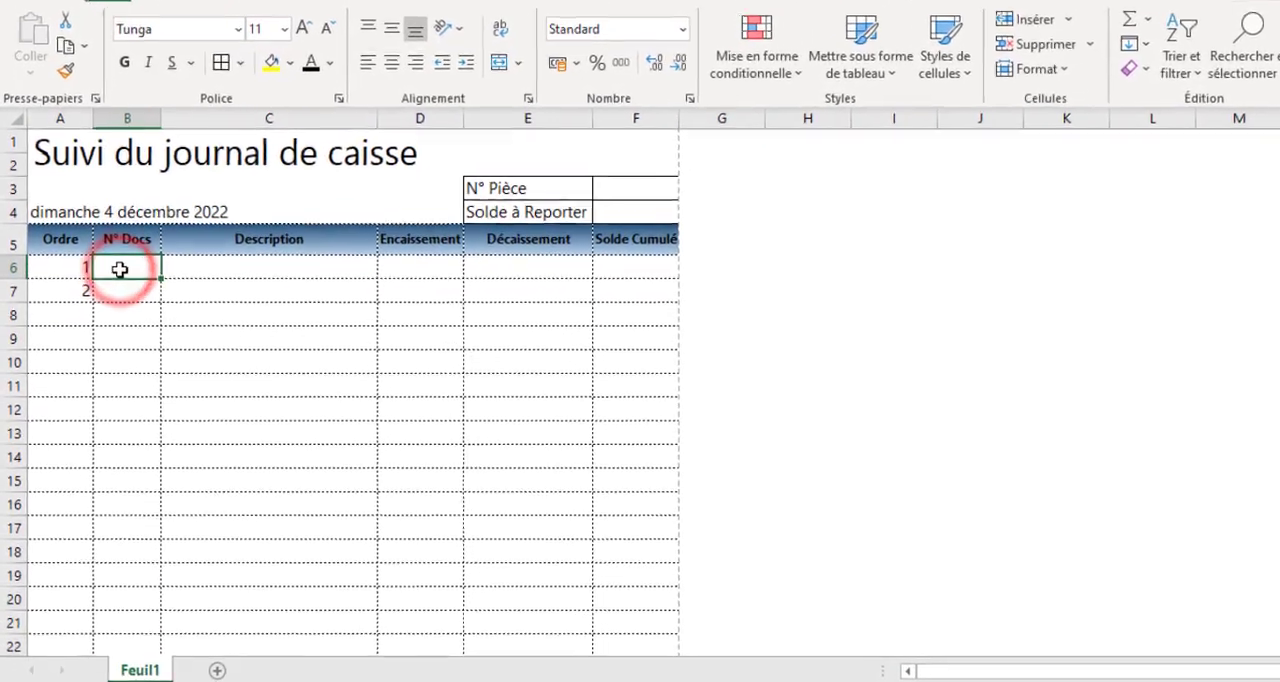
drag(68, 276, 71, 299)
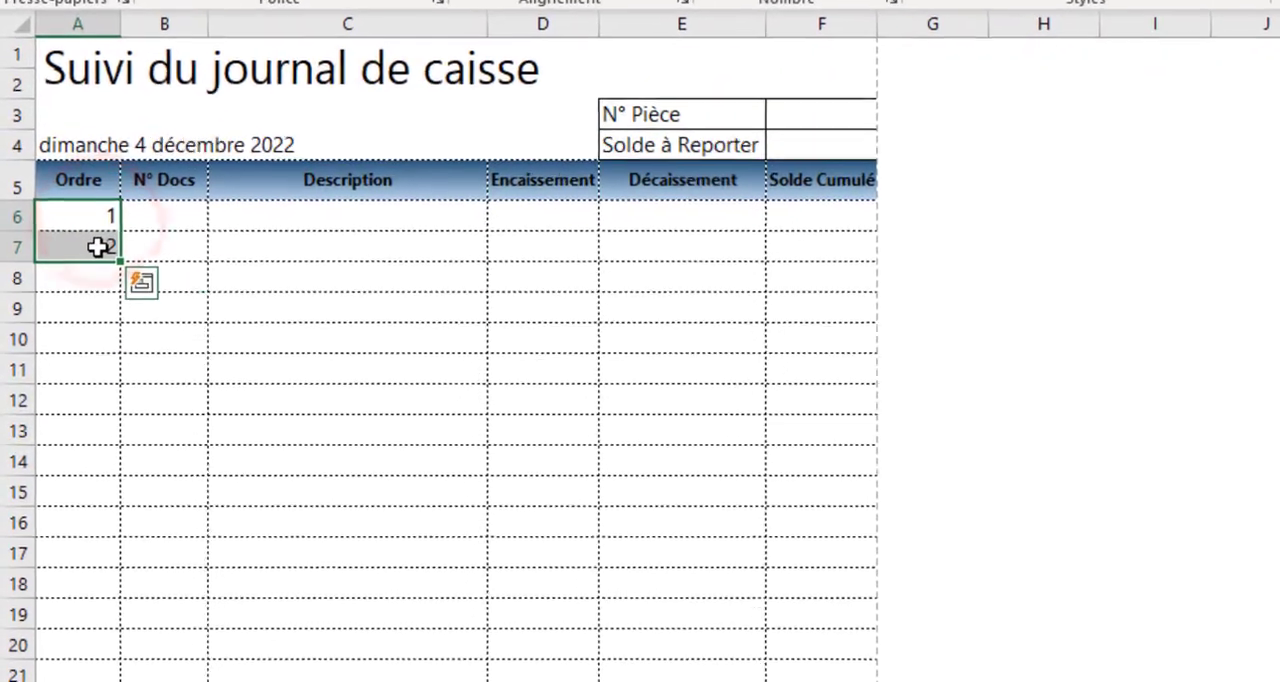
key(Delete)
Enter a SI formula in A6 that returns an empty text when B6 is blank and 1 otherwise
click(85, 194)
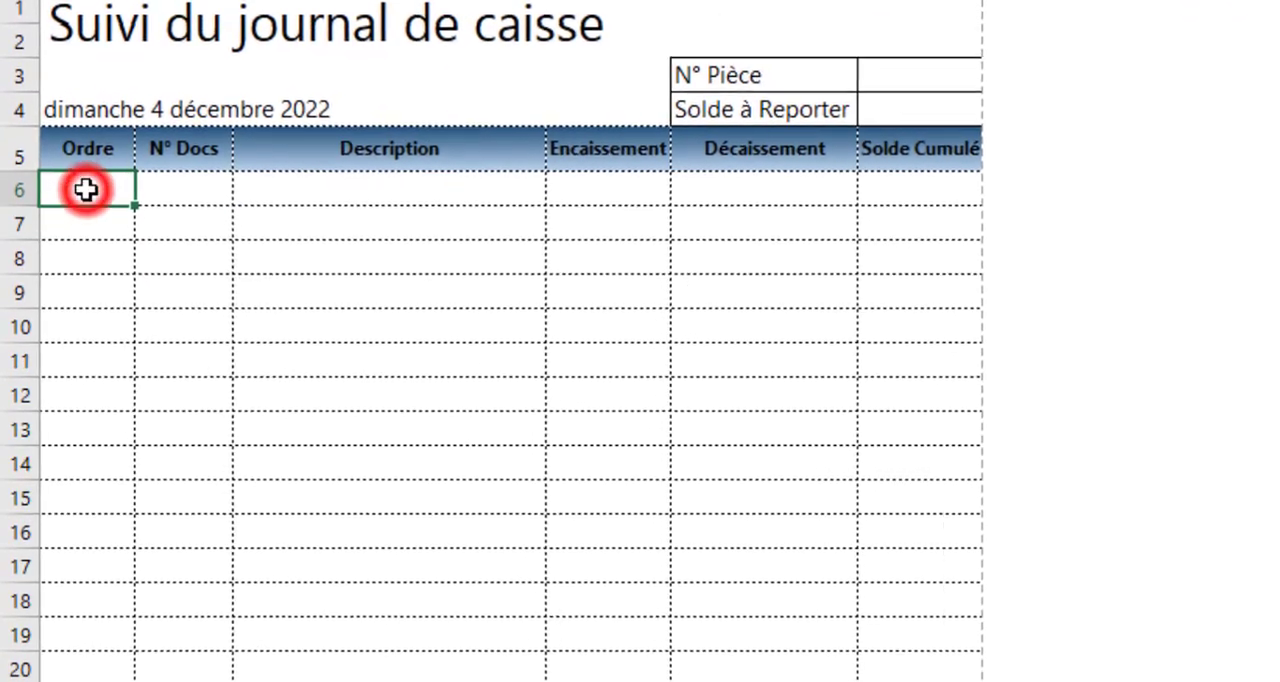
text(=)
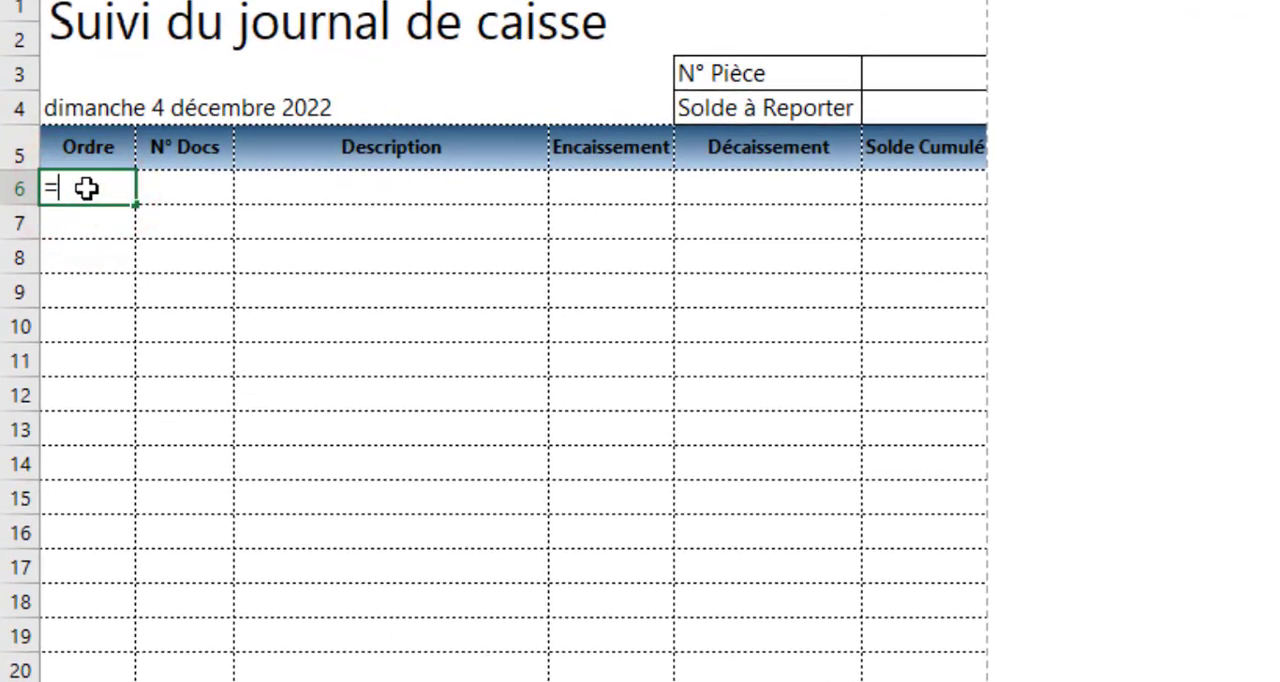
text(si)
key(Tab)
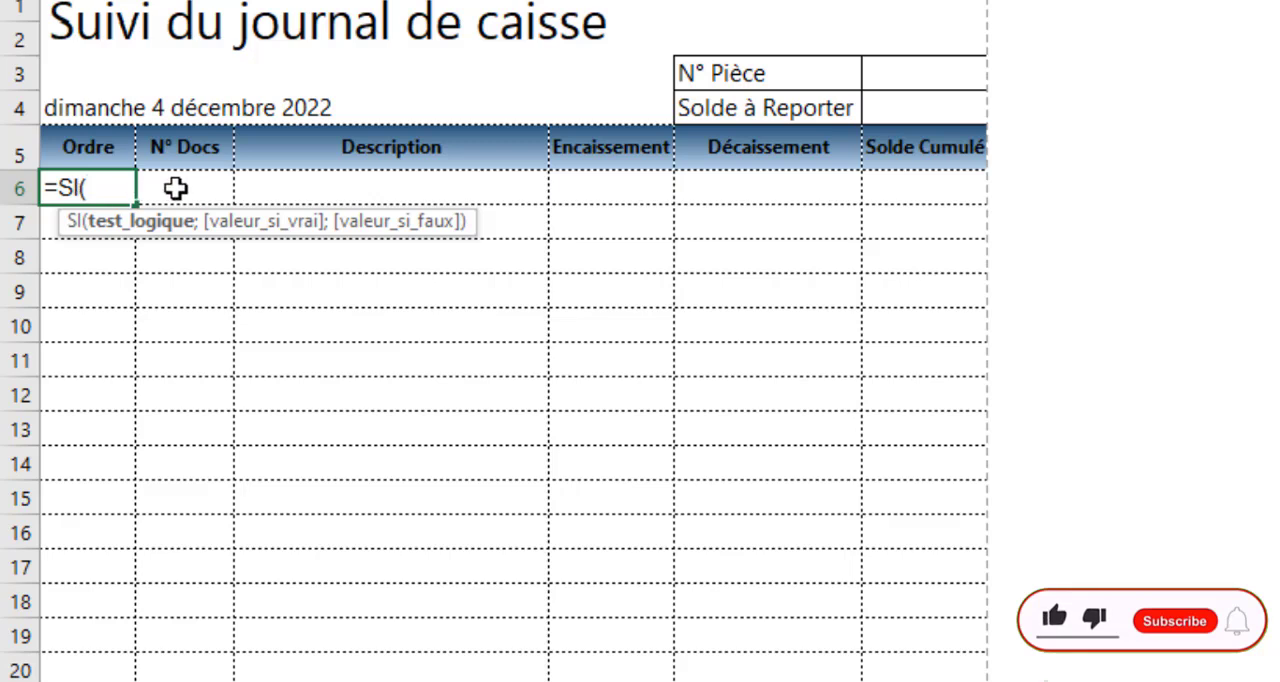
text(="")
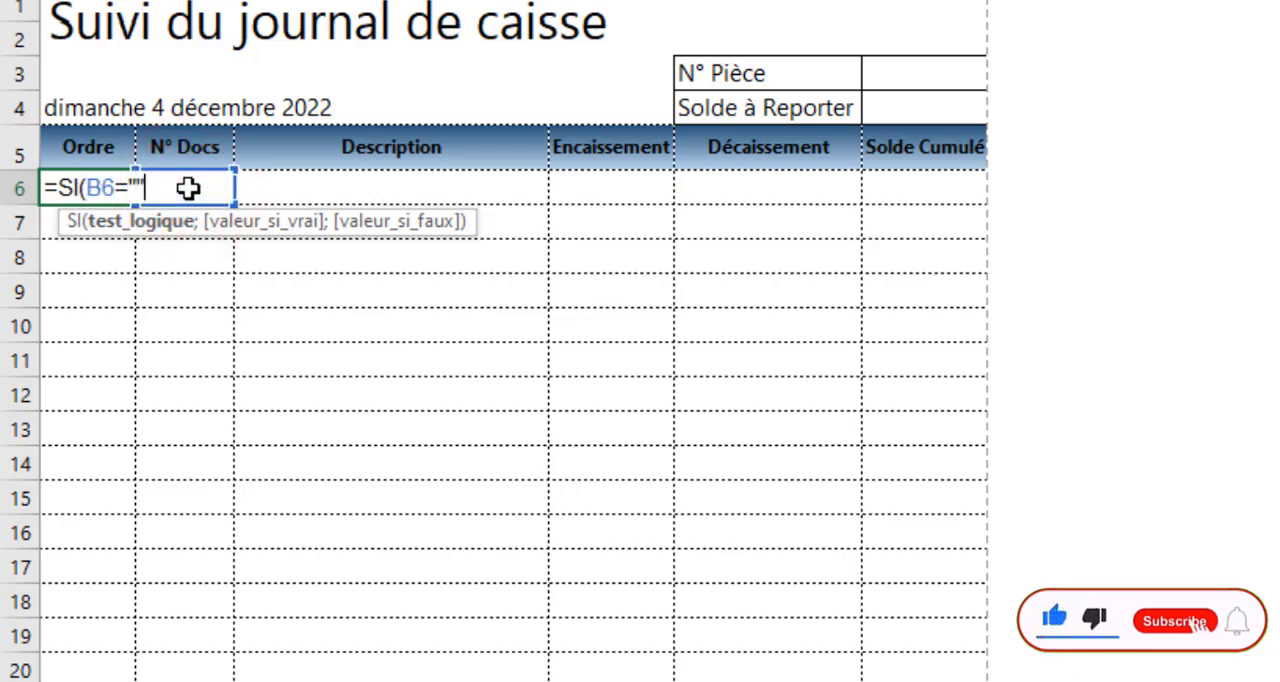
text(;)
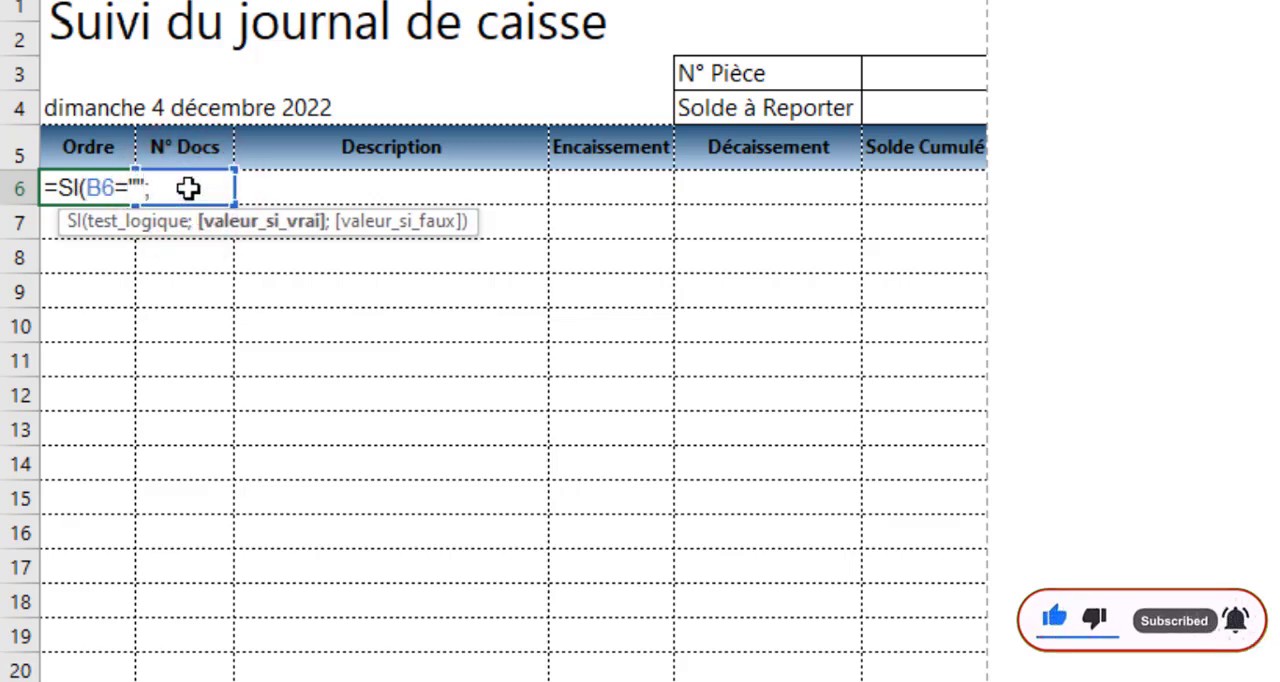
text("";)
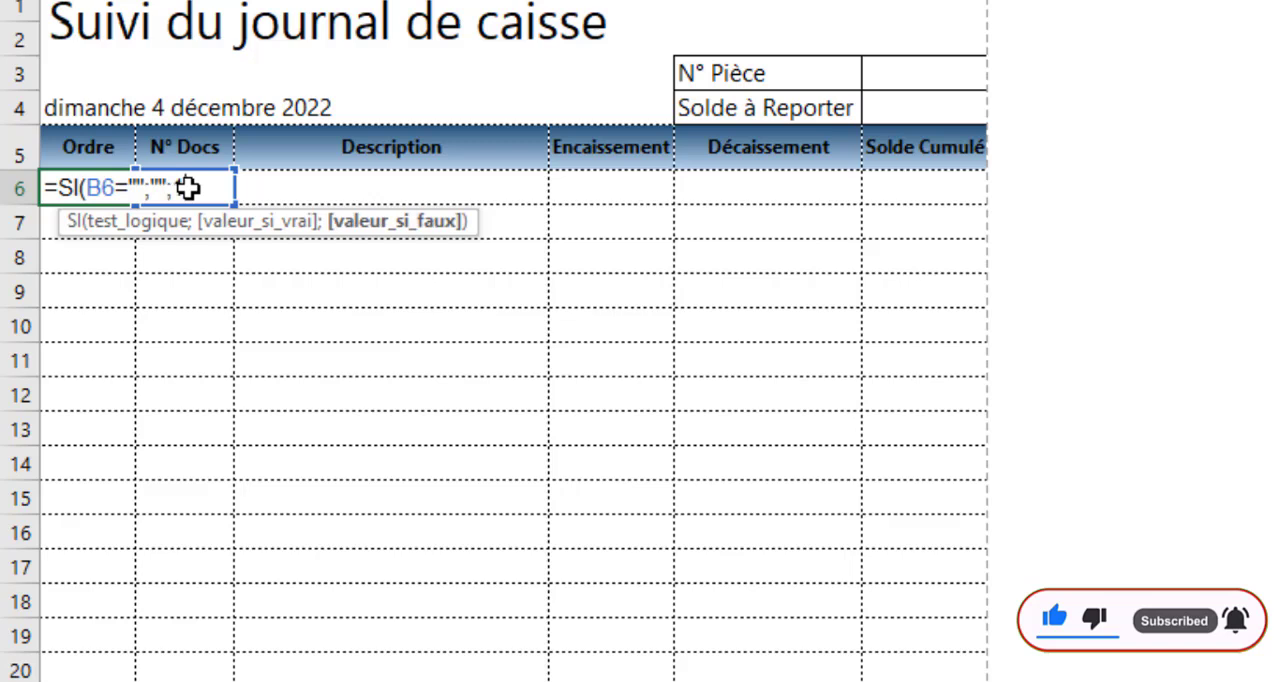
key(Escape)
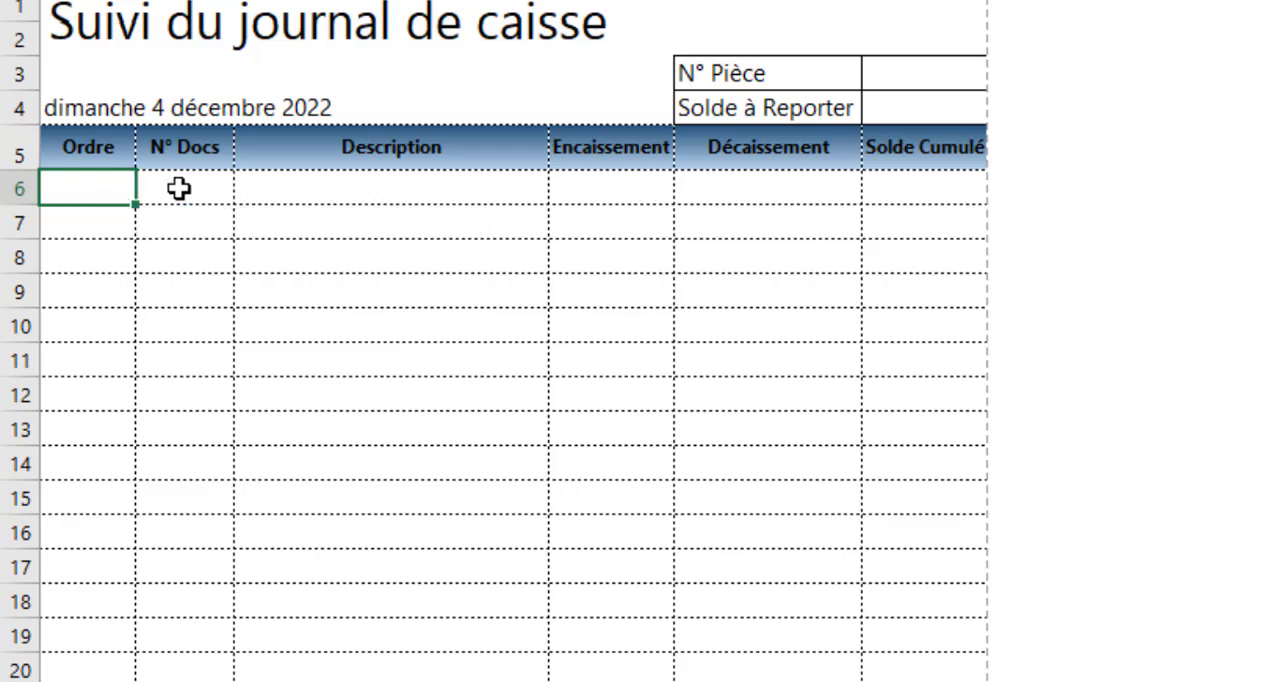
Enter the document number 45214 in cell B6 to test the order formula
click(179, 189)
text(4521)
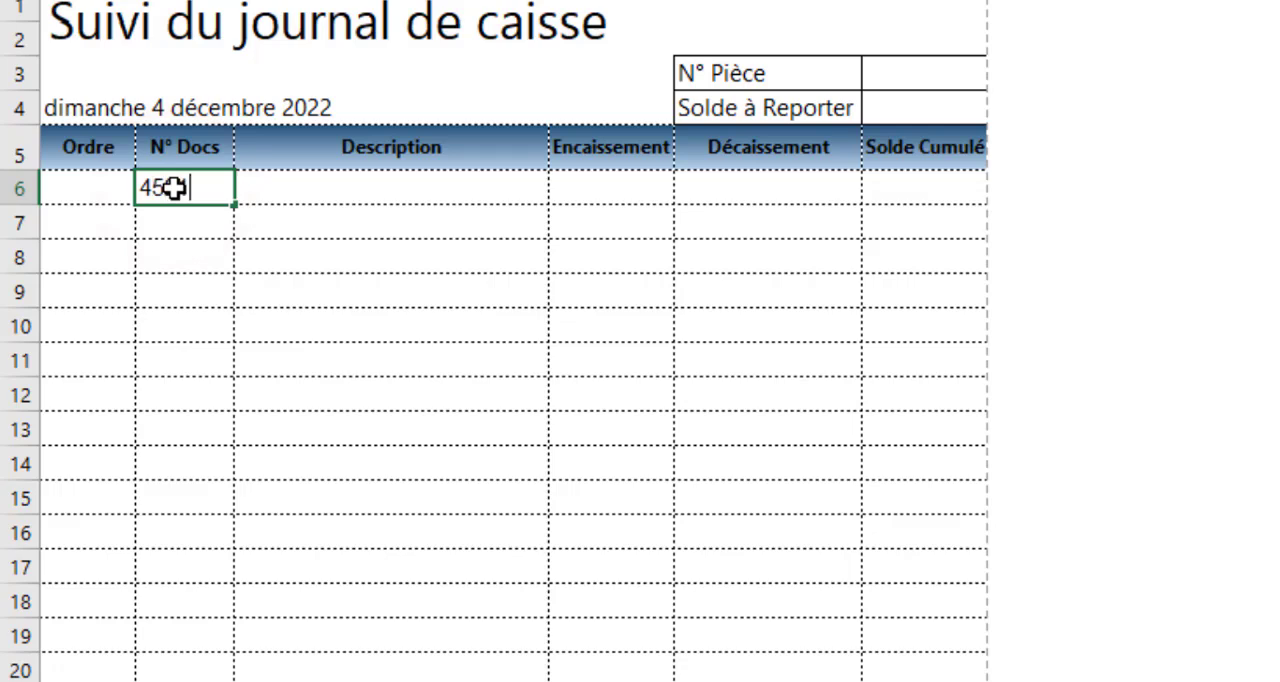
text(4)
key(Return)
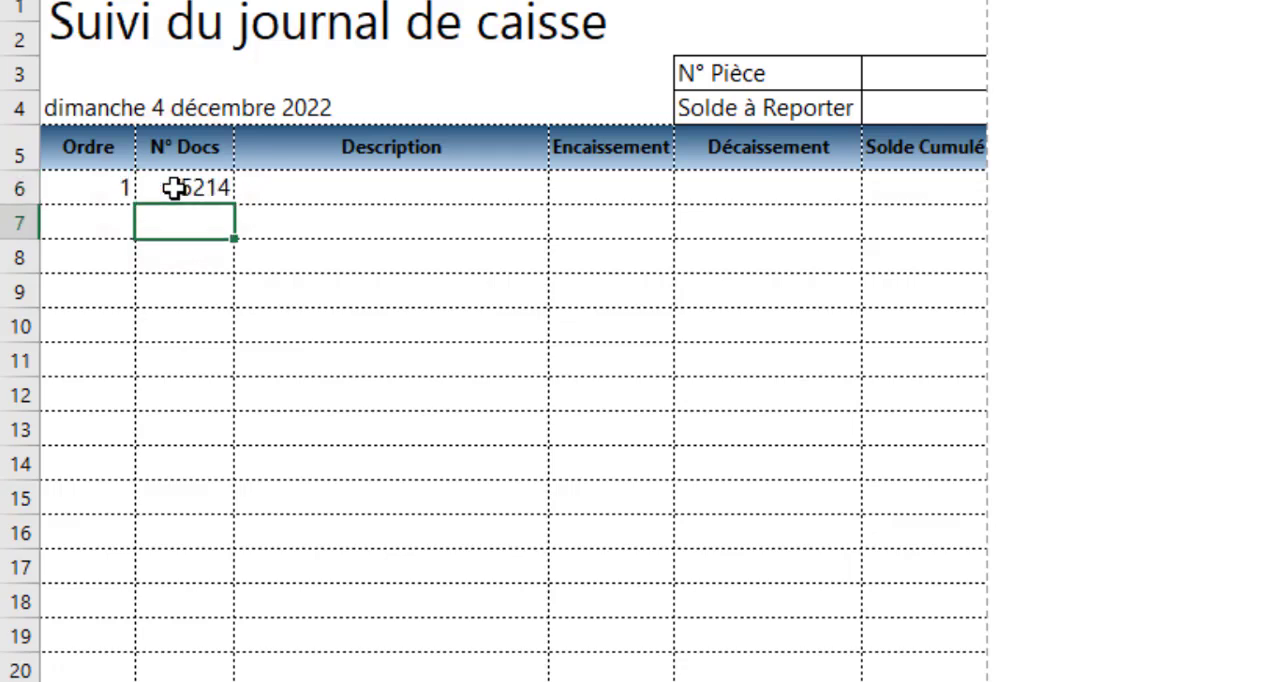
Enter a SI formula in A7 returning empty text when B7 is blank and A6+1 otherwise, and fill it down the Ordre column
click(104, 223)
text(=s)
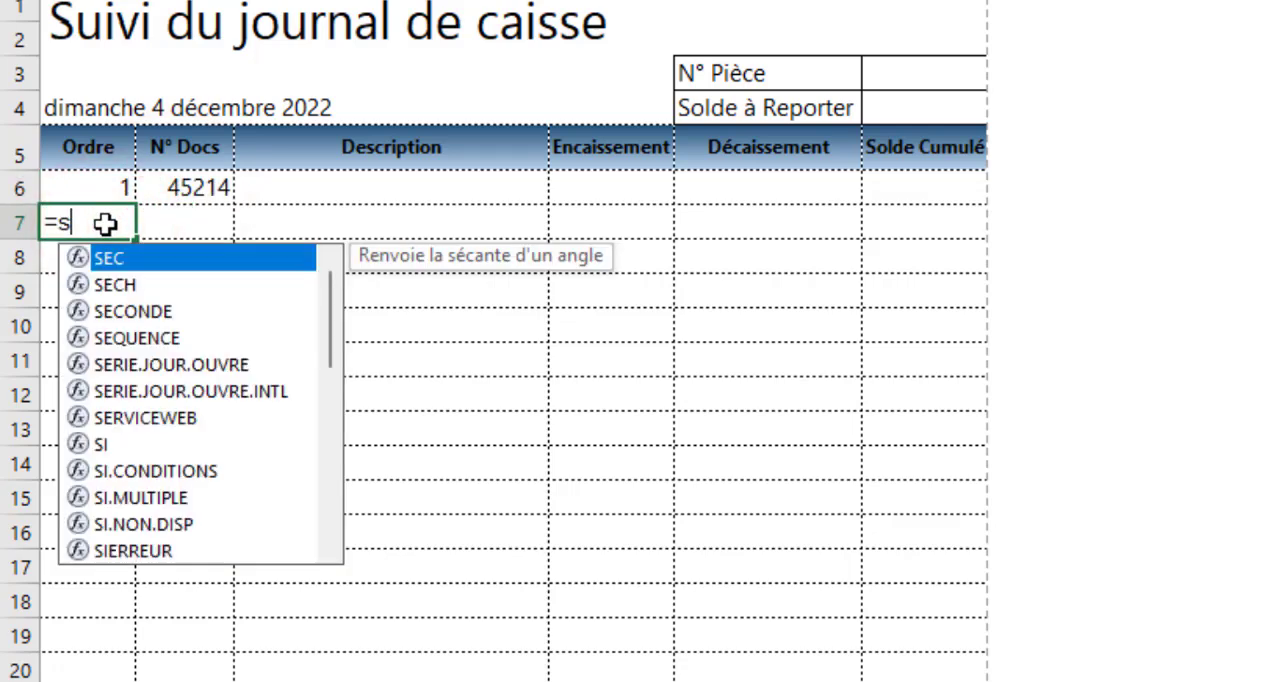
text(i)
key(Tab)
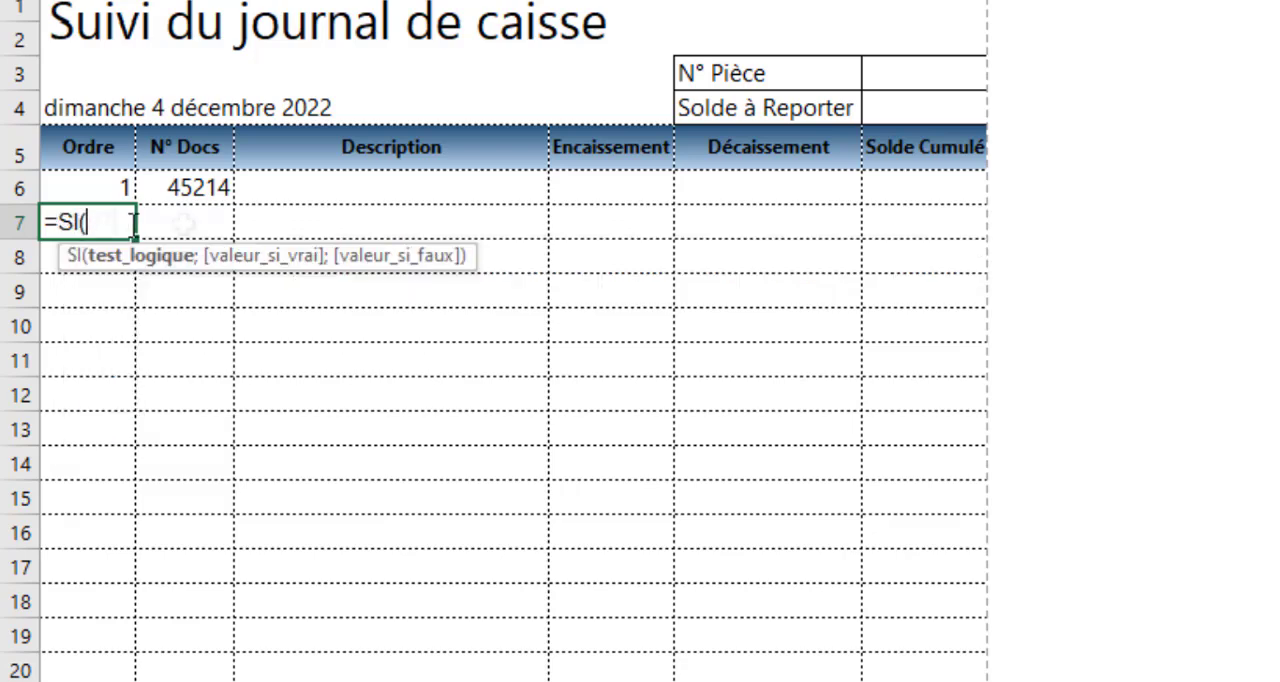
click(180, 220)
text(=)
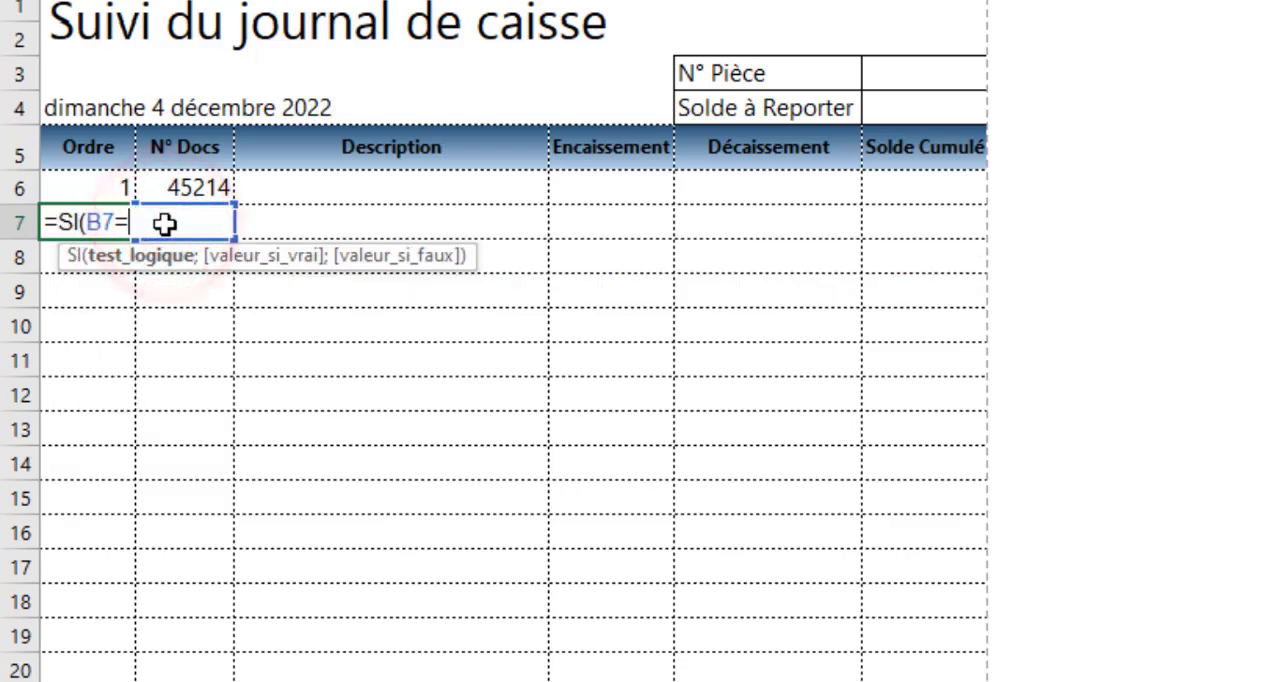
text("";)
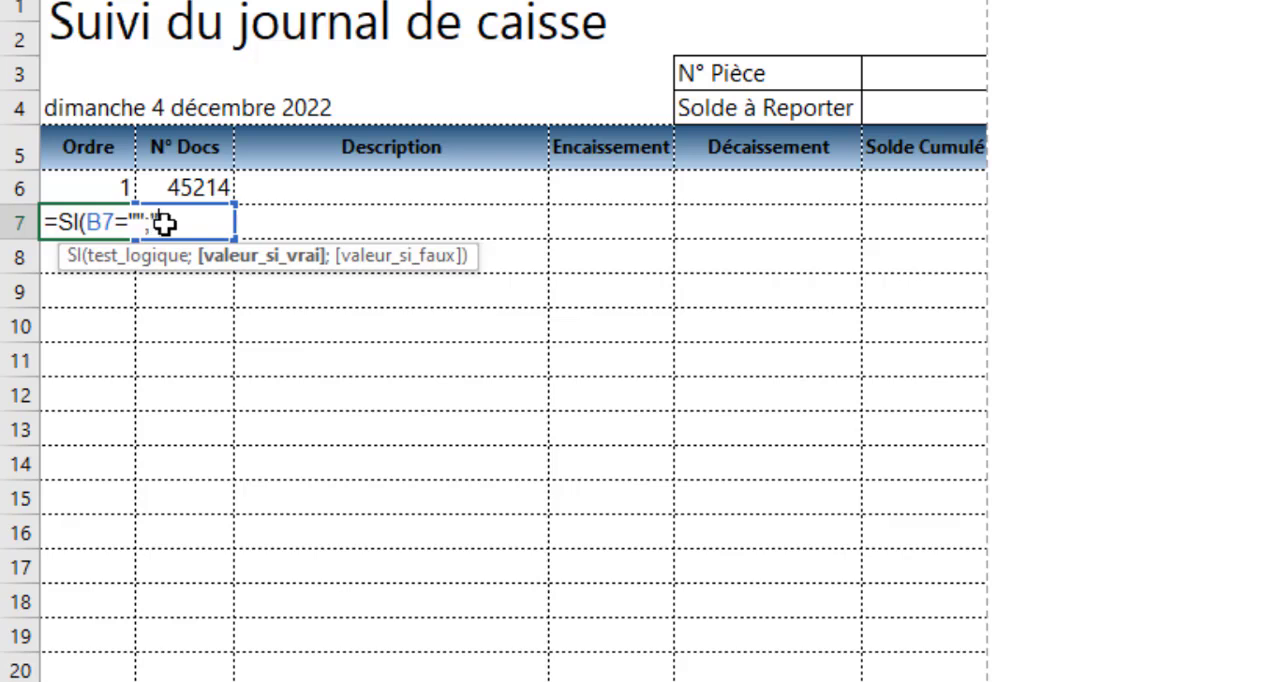
text("";)
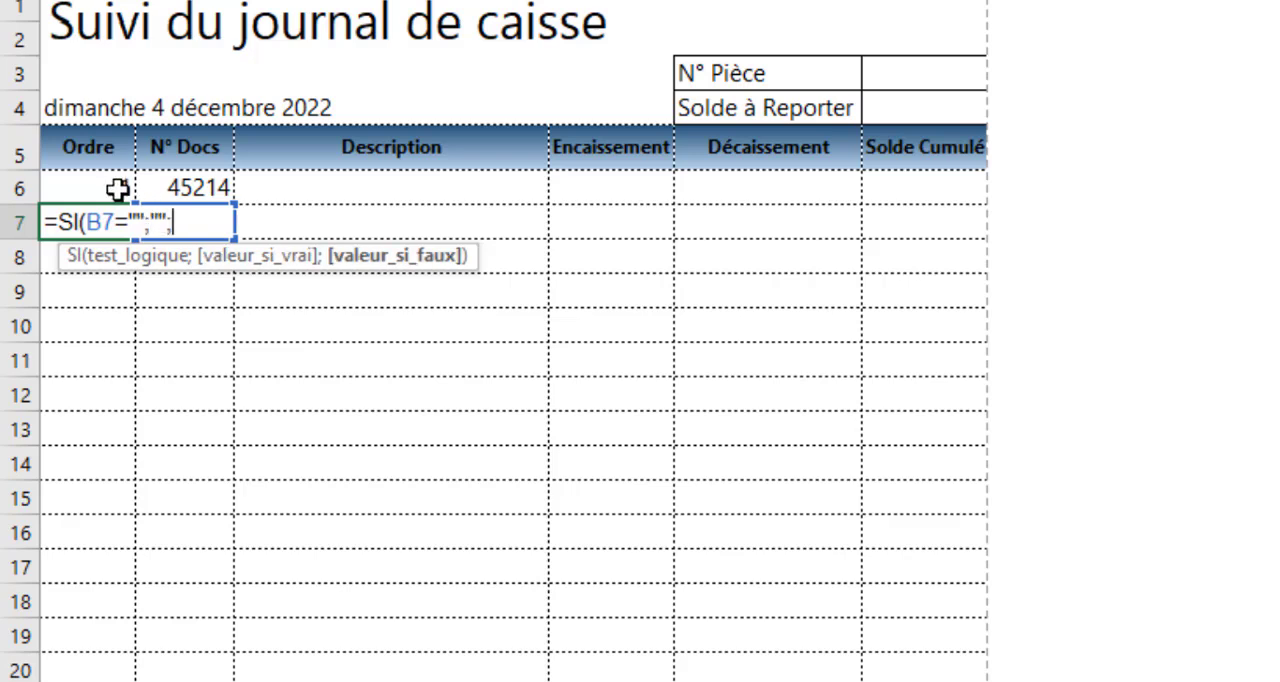
click(116, 189)
text(+)
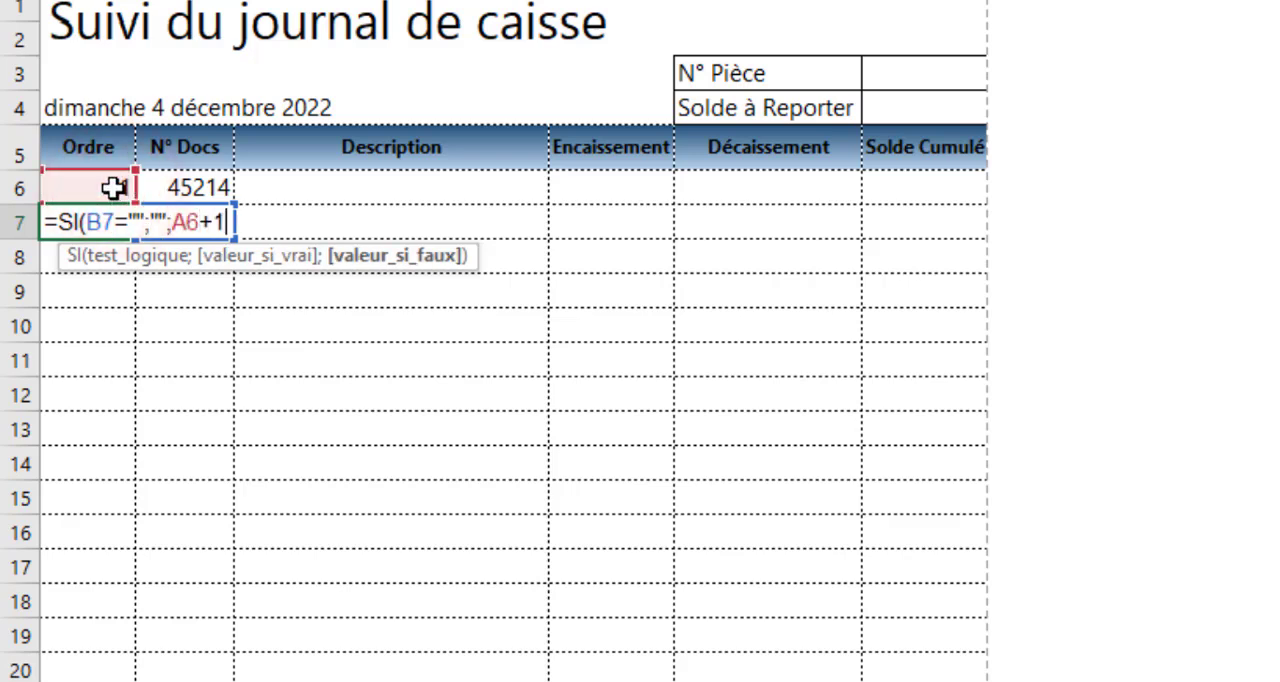
text(1)
key(Return)
click(107, 219)
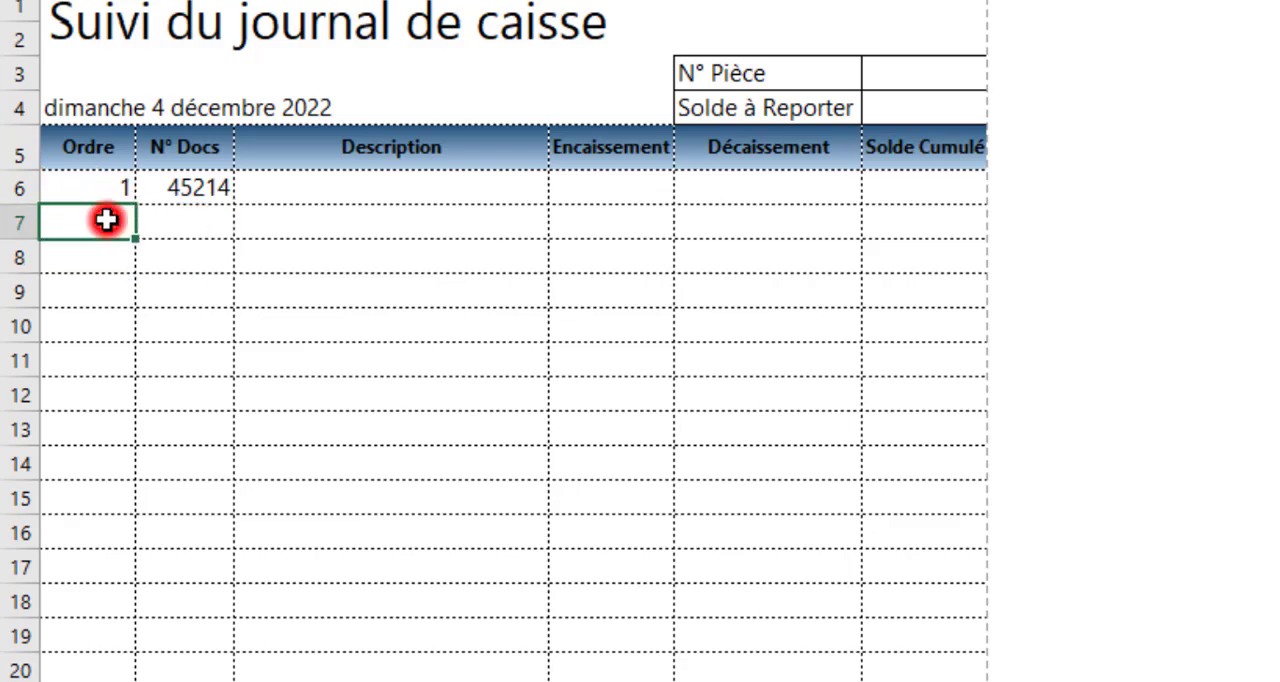
drag(135, 242, 106, 678)
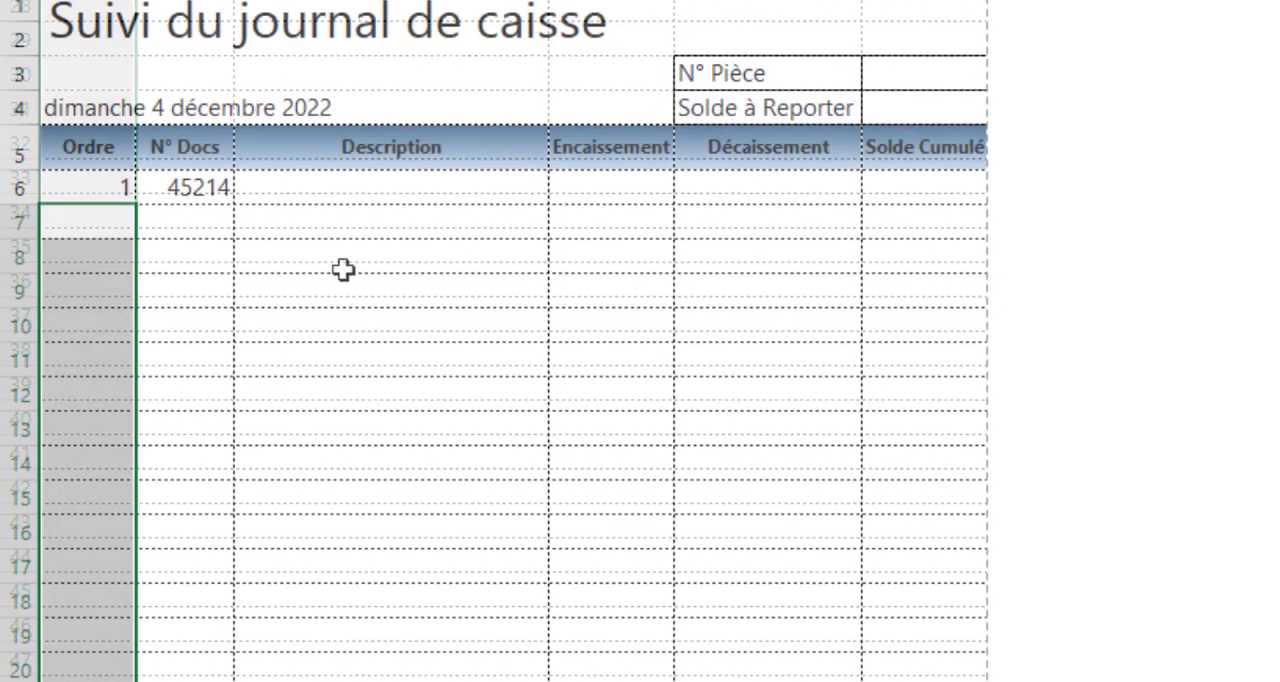
Test the order numbering with document numbers 5254, 2545 and 214 in B7:B9, and clear B6:B9
click(160, 224)
text(5254)
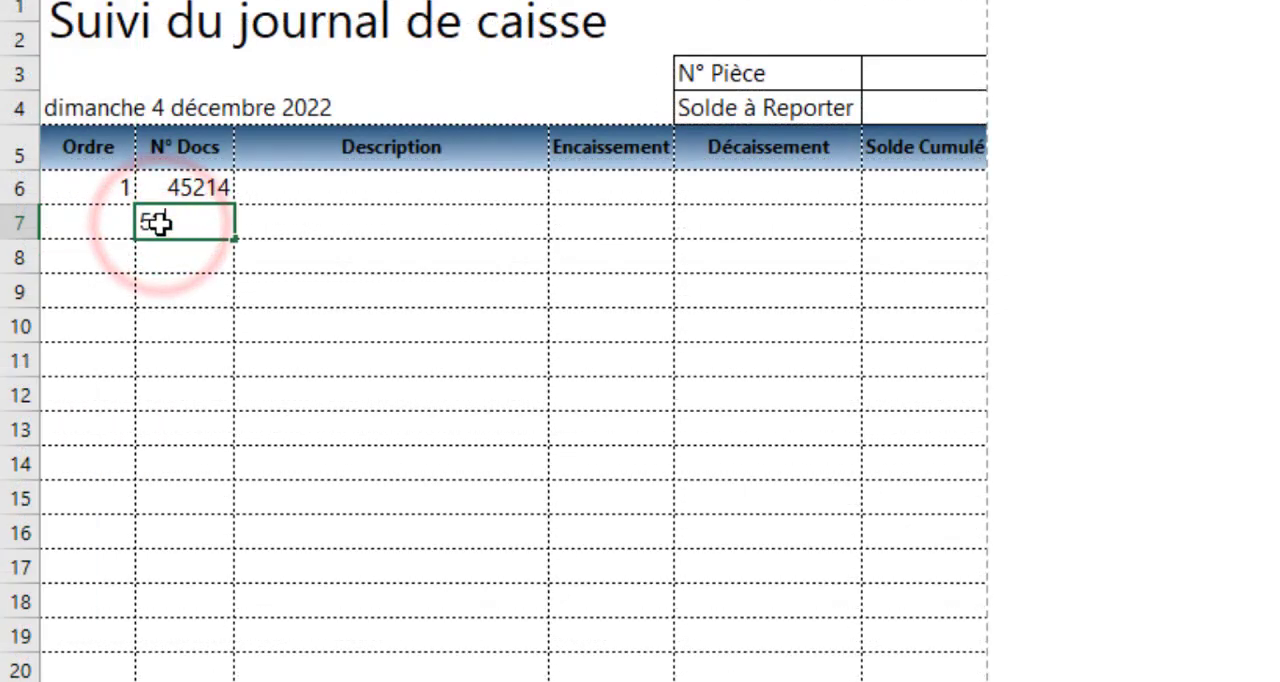
key(Return)
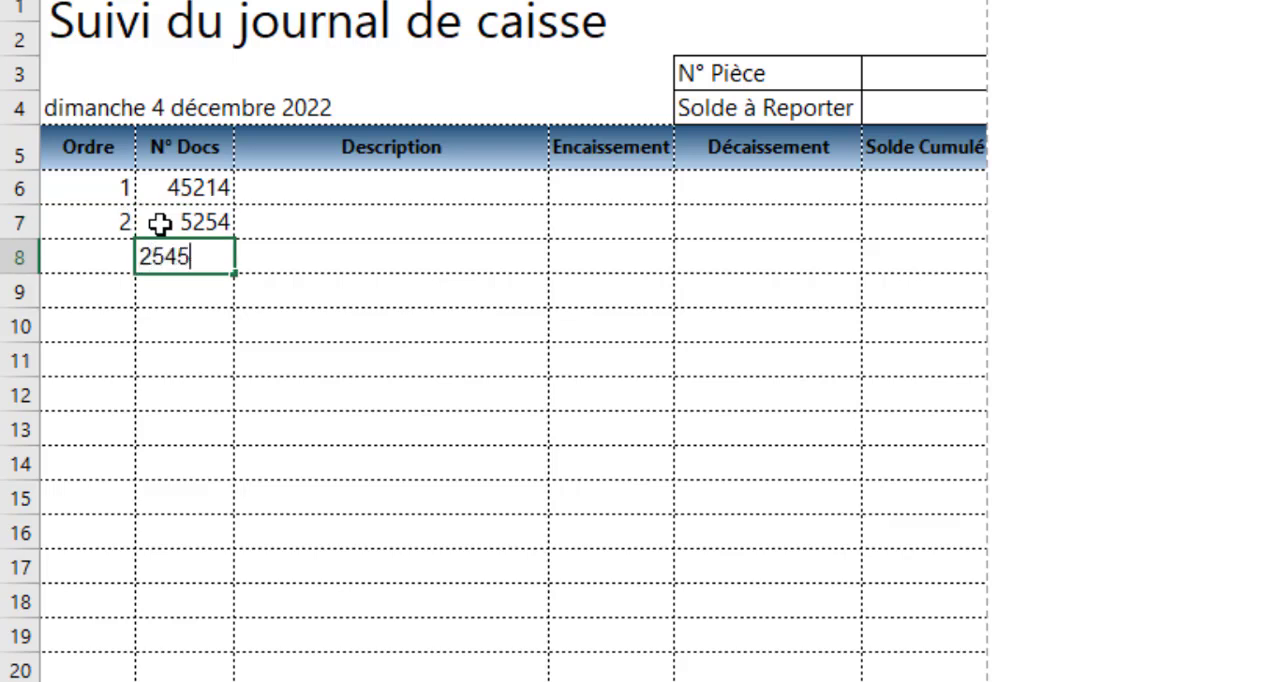
key(Return)
key(Return)
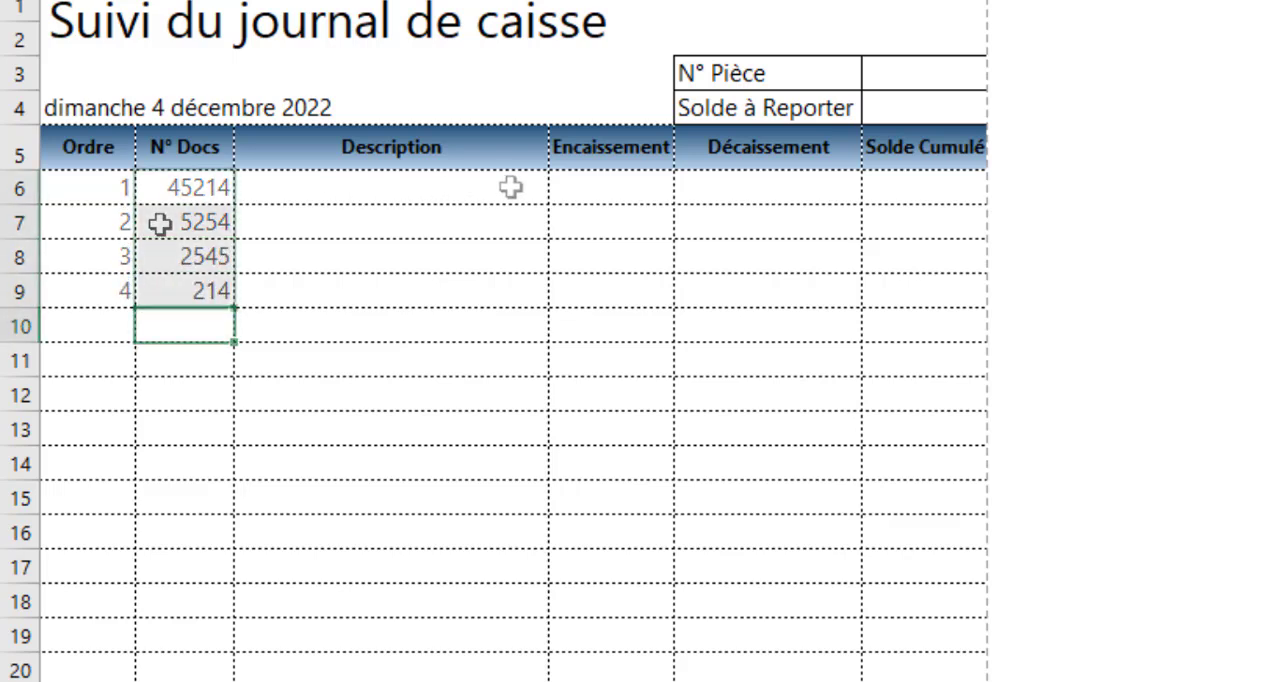
drag(175, 188, 180, 290)
key(Delete)
Fill row 6 with document number 1254P, description "Achat de souris ordinateur" and a Décaissement of 25000
click(173, 195)
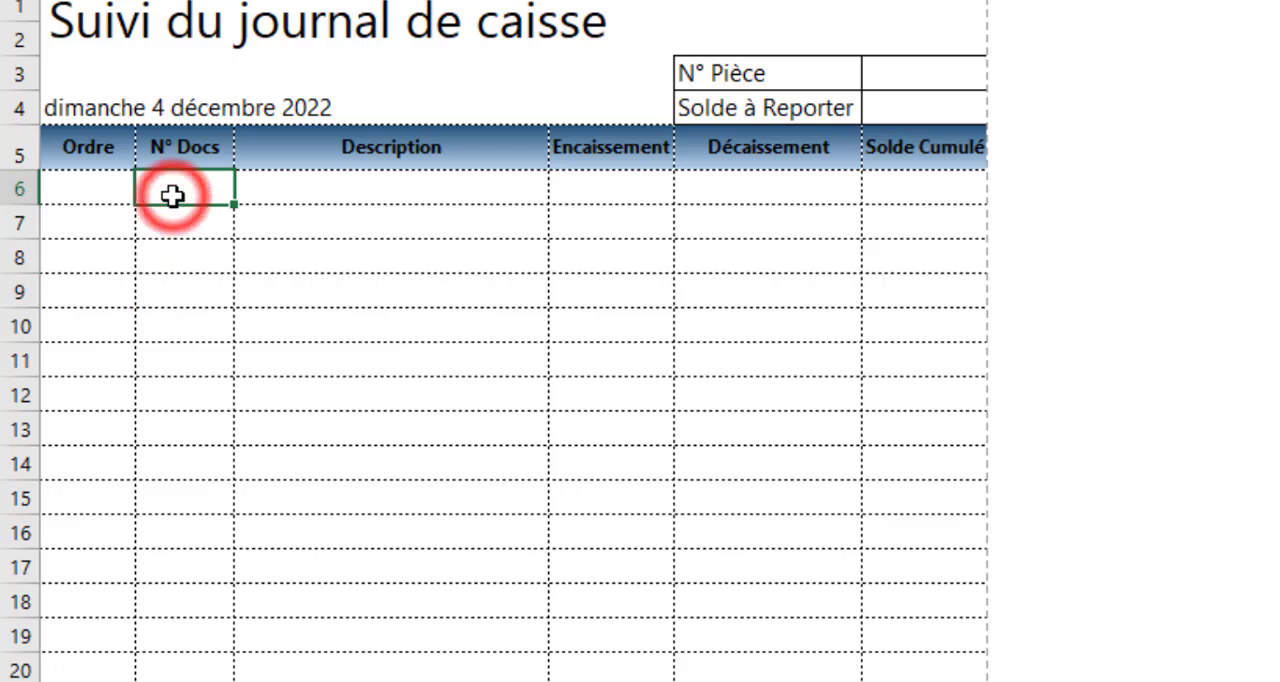
text(1254)
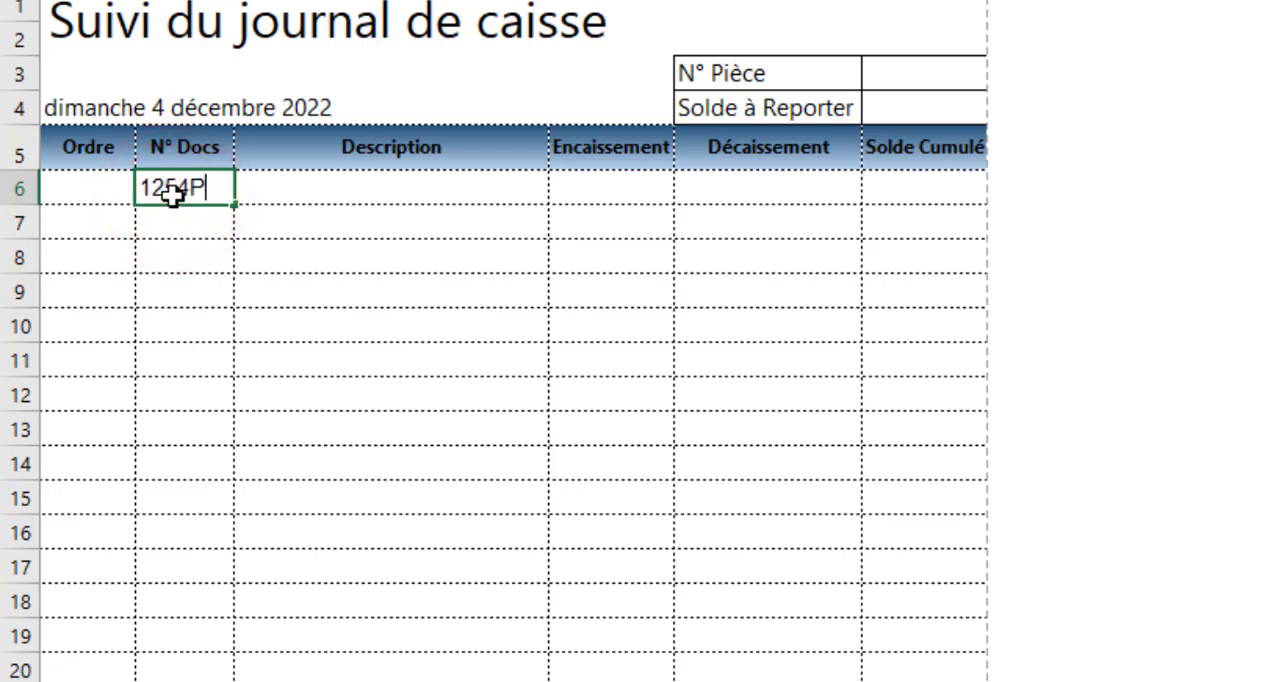
text(P)
key(Tab)
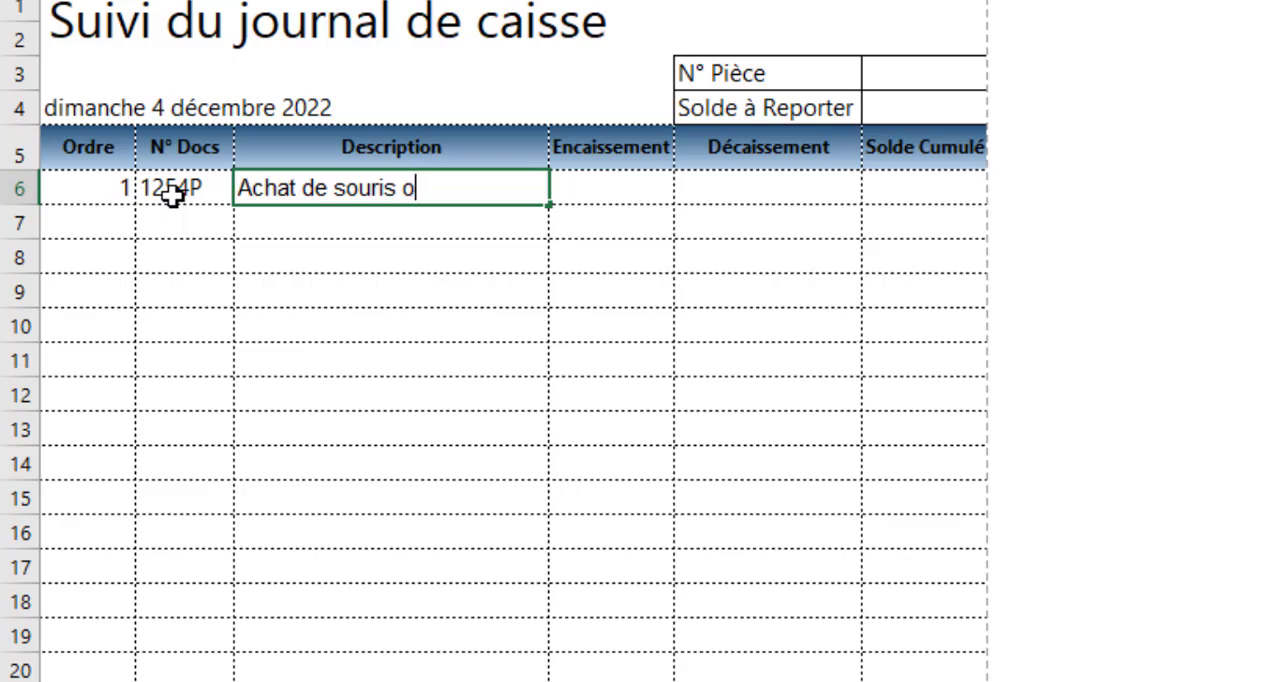
text(Achat de souris ordin)
key(Tab)
key(Tab)
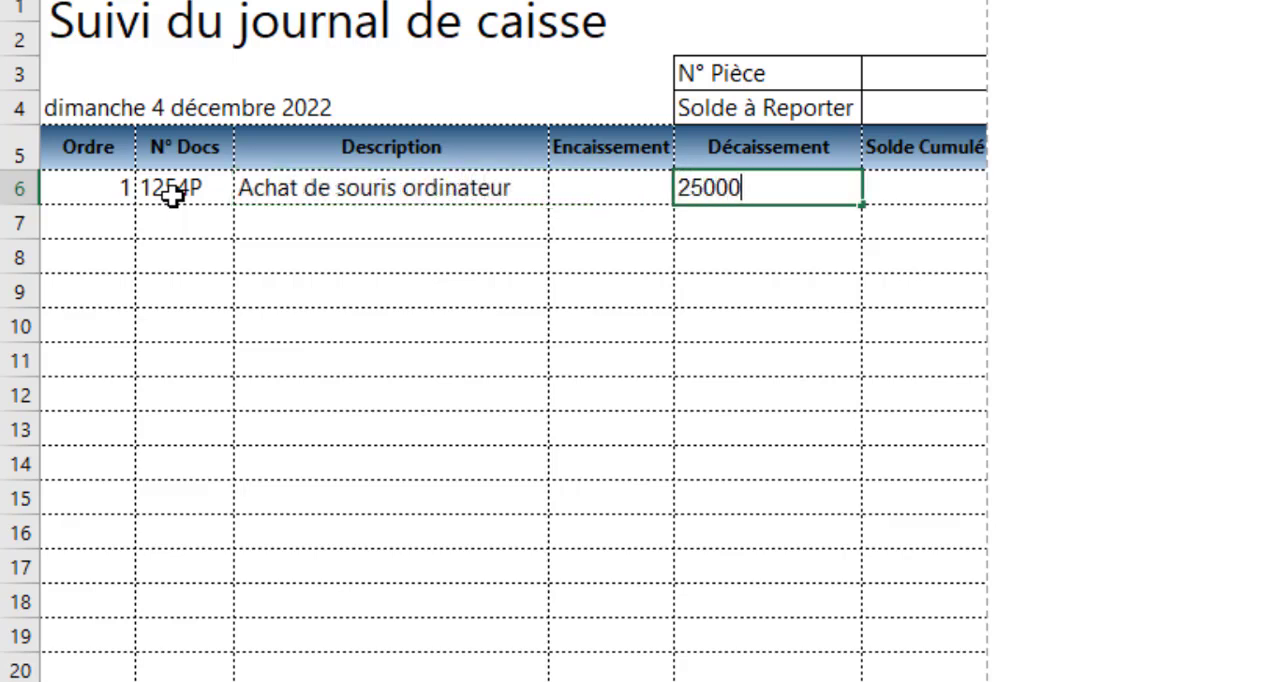
key(Tab)
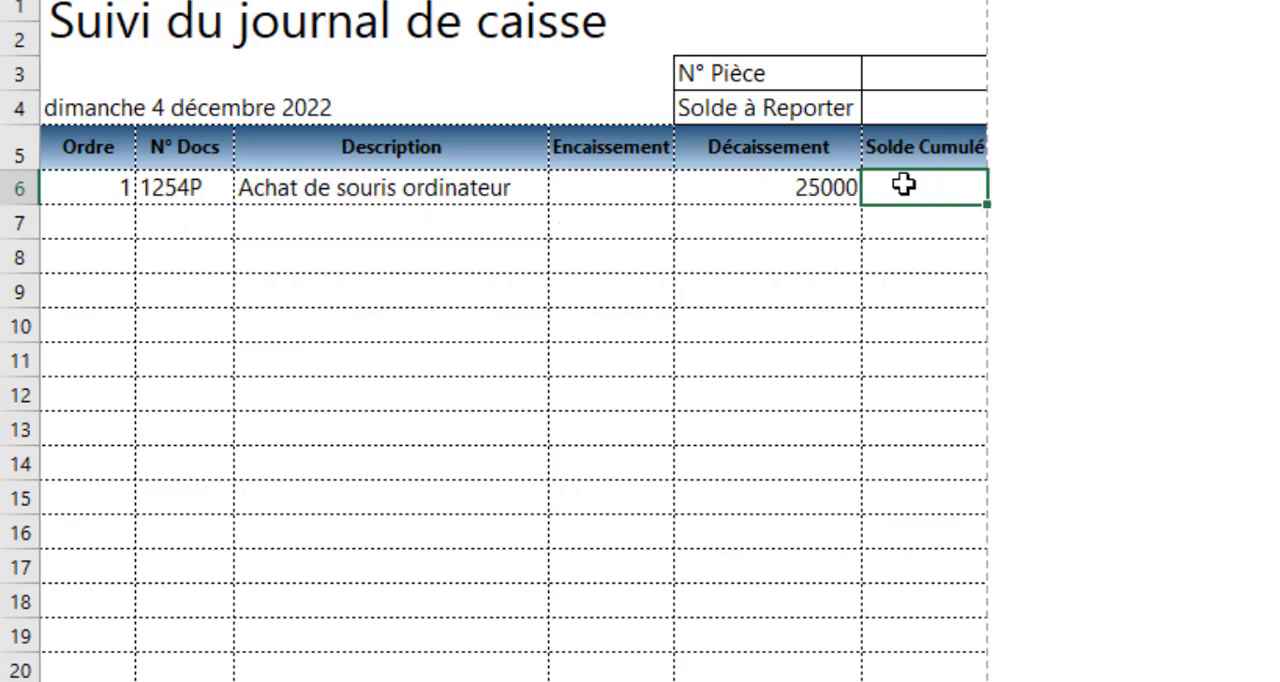
Set the Solde à Reporter in cell F4 to 500000
click(887, 112)
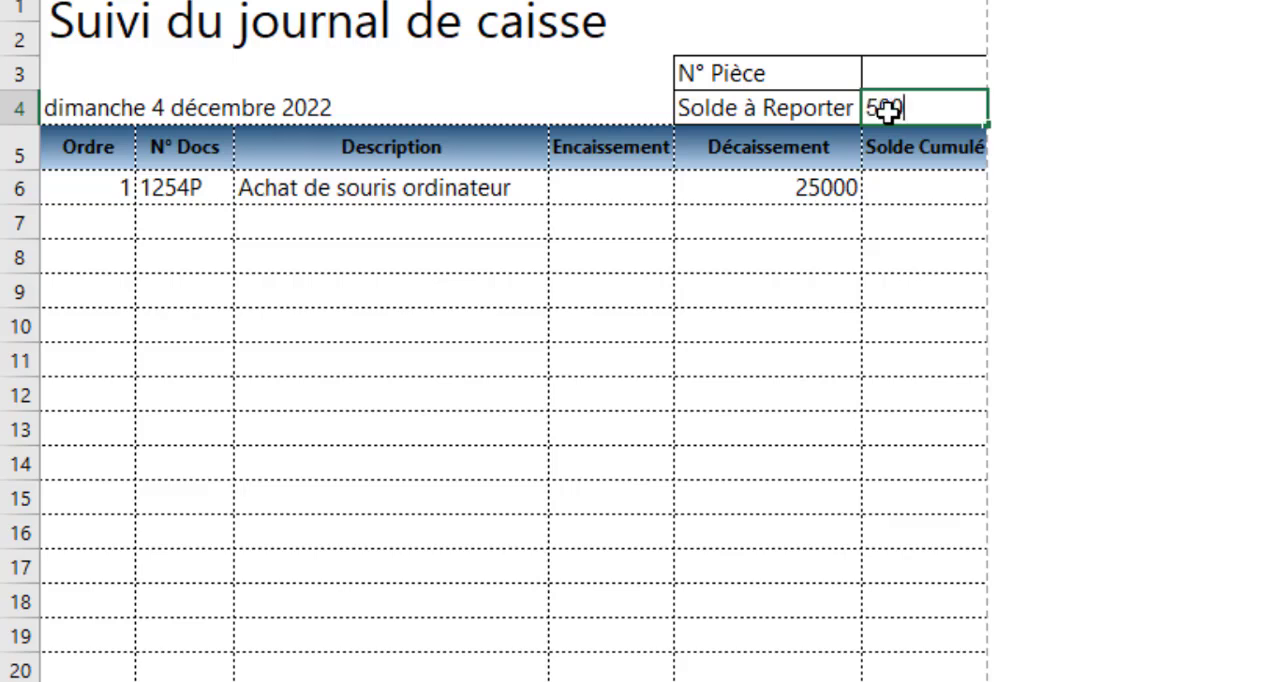
text(500000)
key(Return)
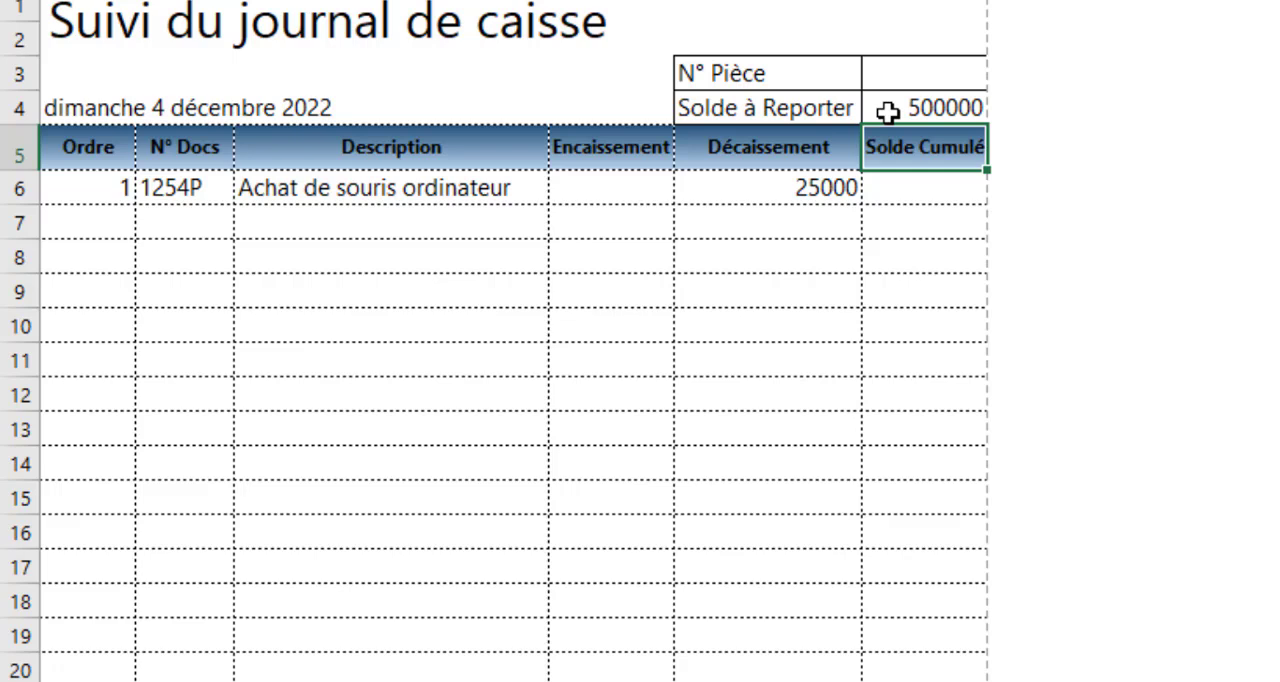
Enter the formula =F4+D6-E6 in F6 to calculate the first Solde Cumulé
click(915, 188)
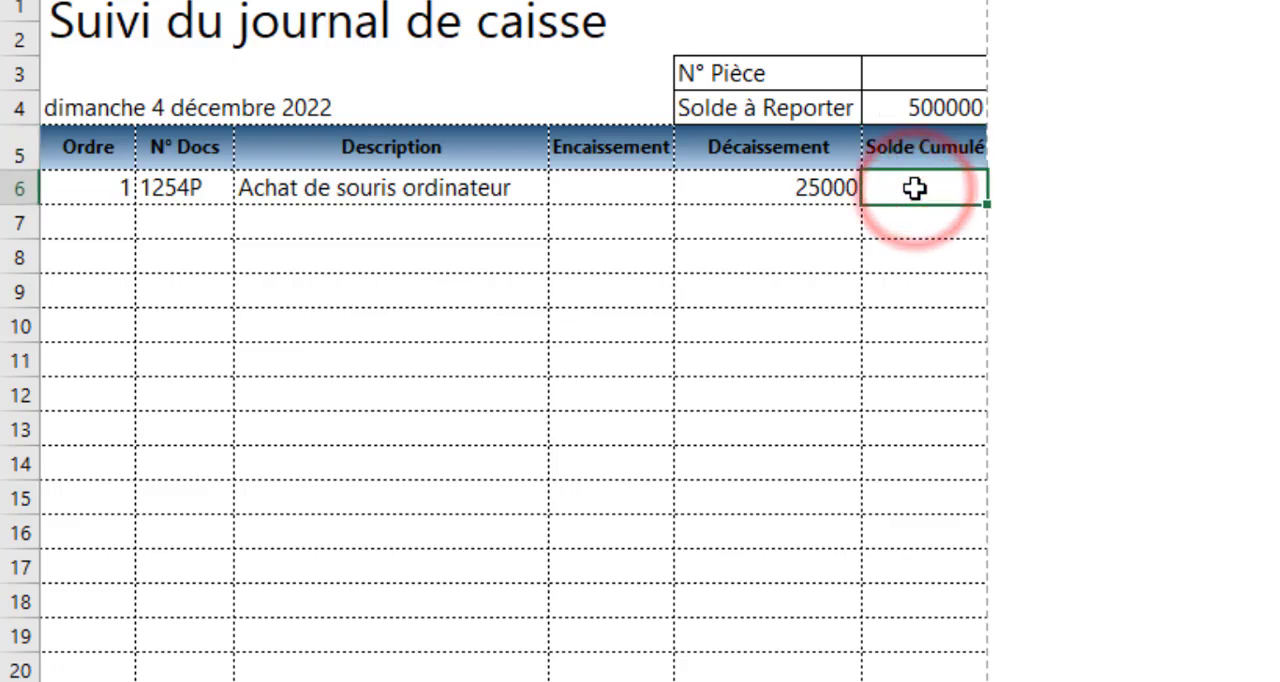
text(=)
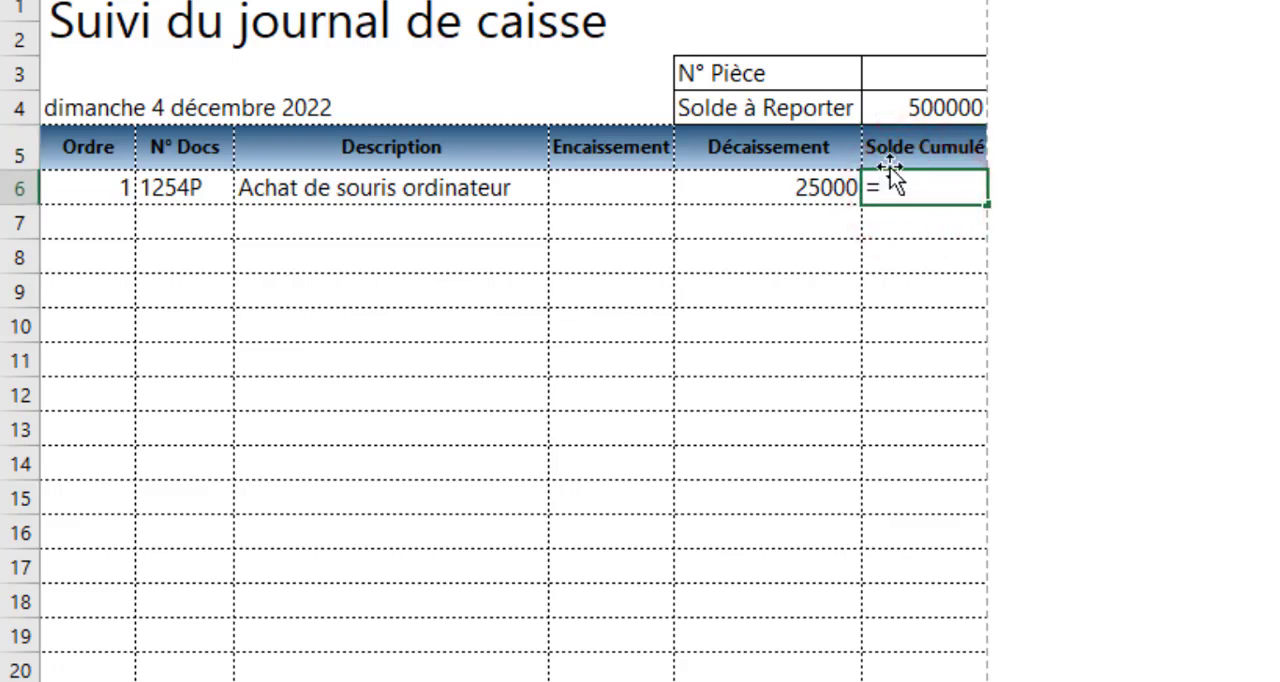
click(912, 106)
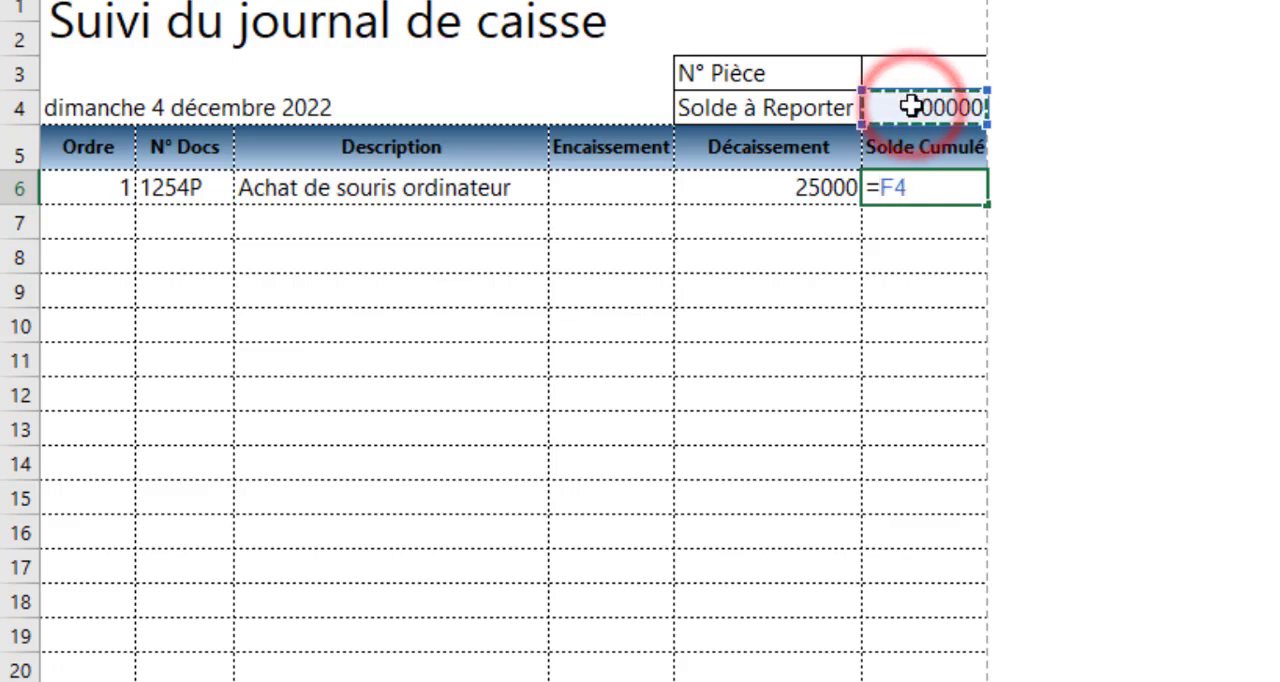
text(+)
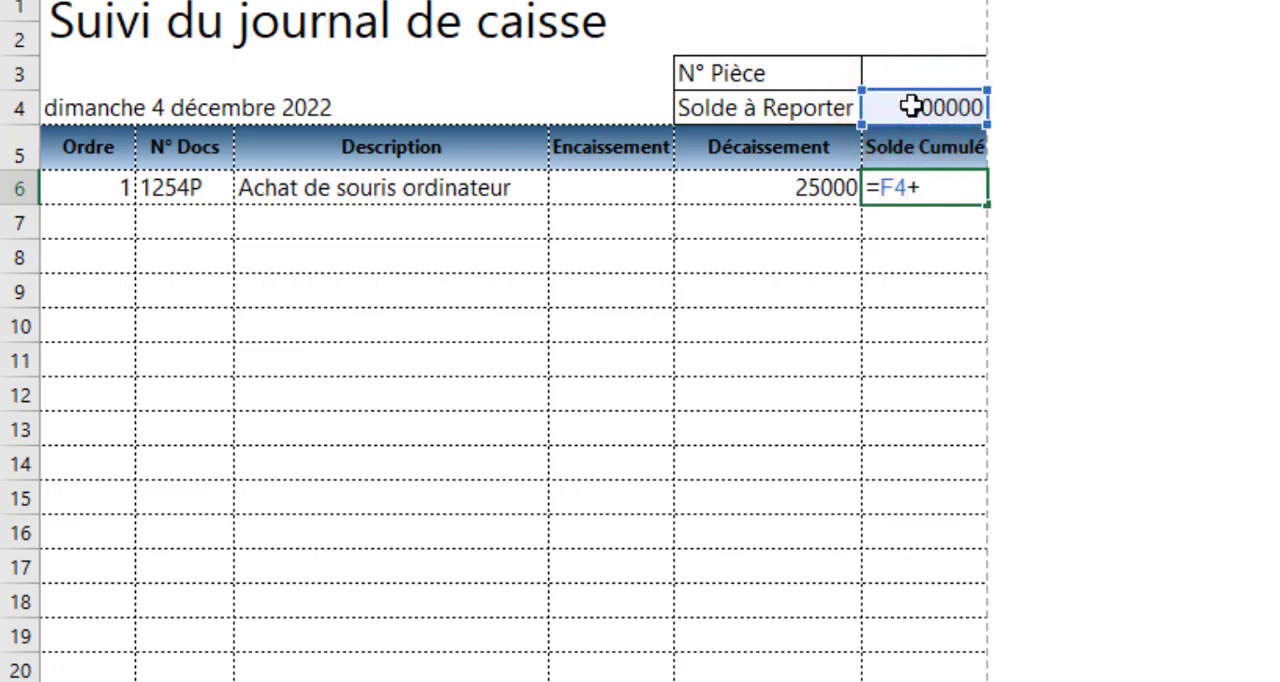
click(598, 196)
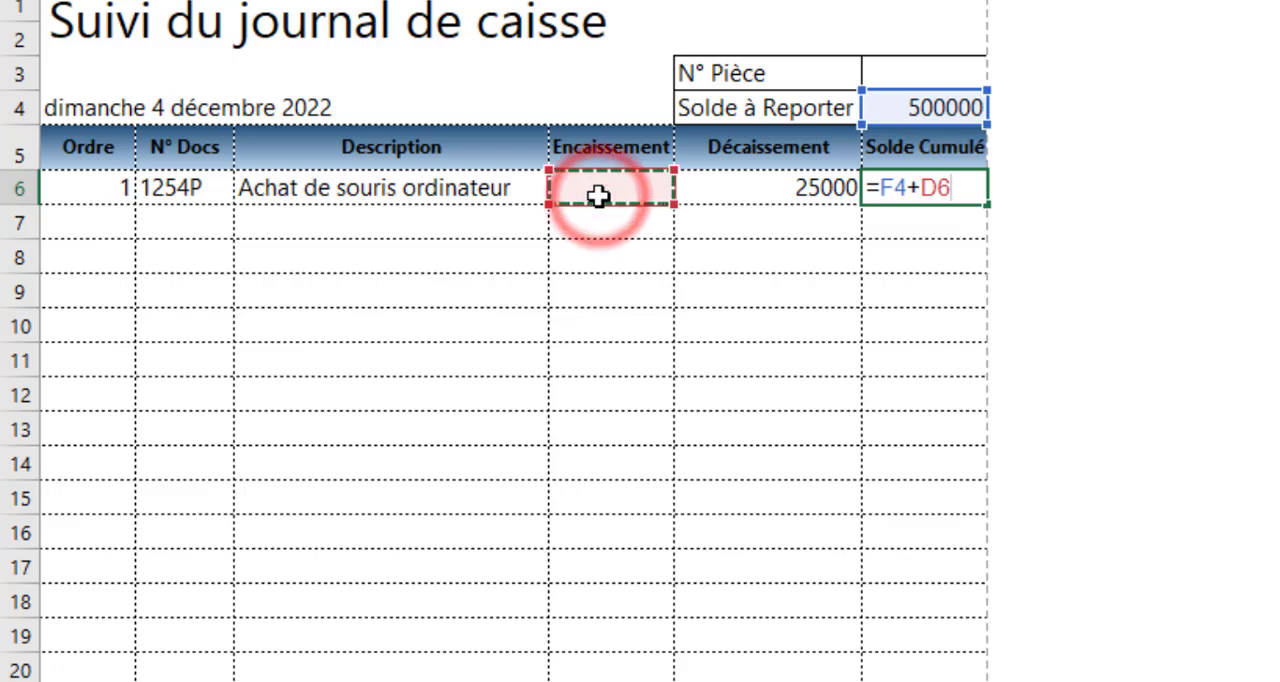
text(-)
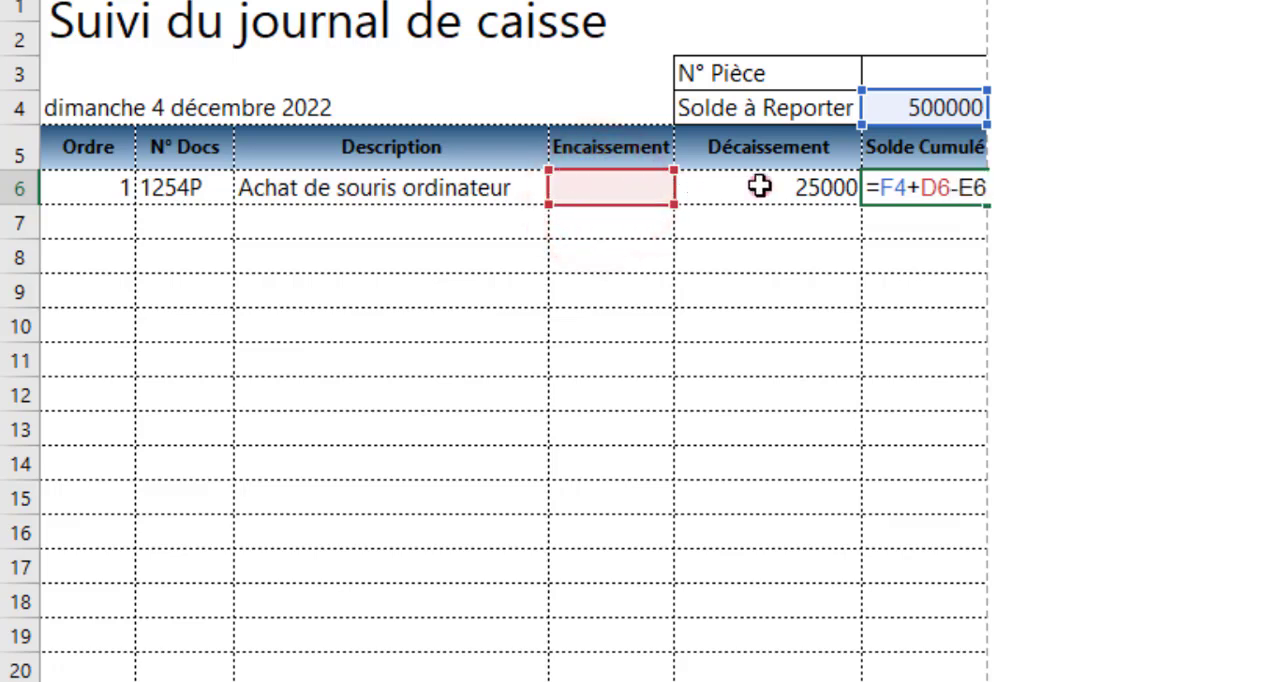
click(760, 186)
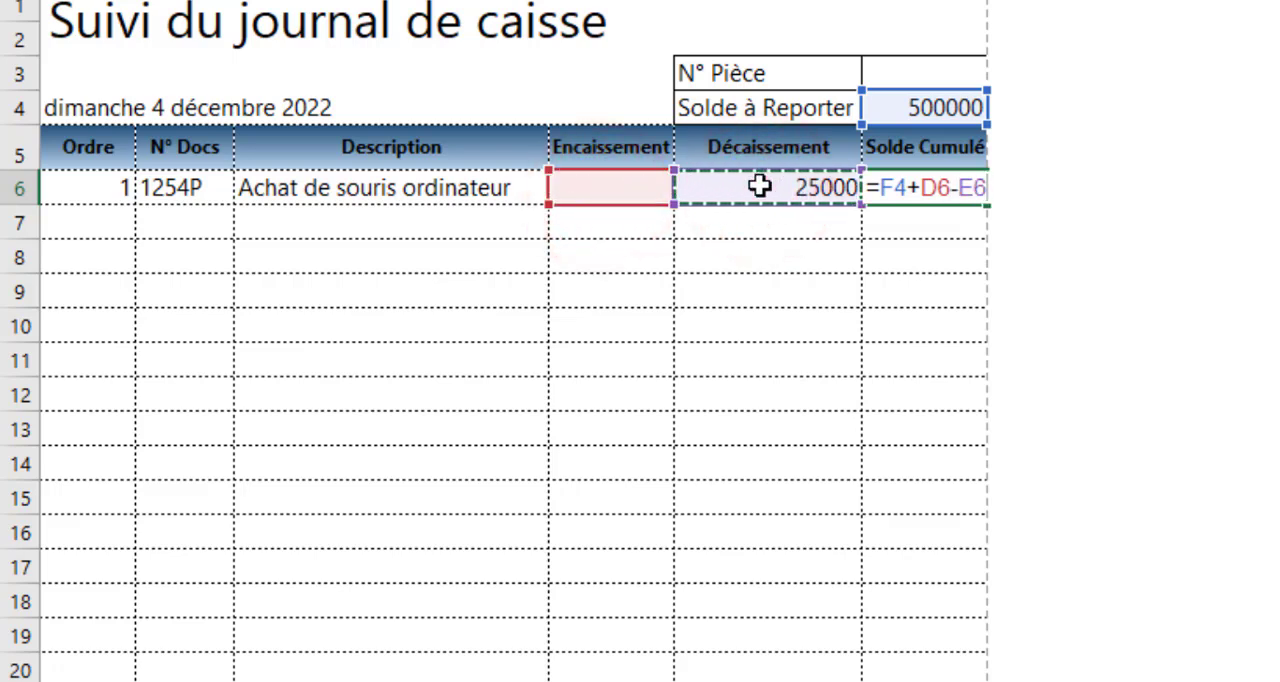
key(ctrl+Return)
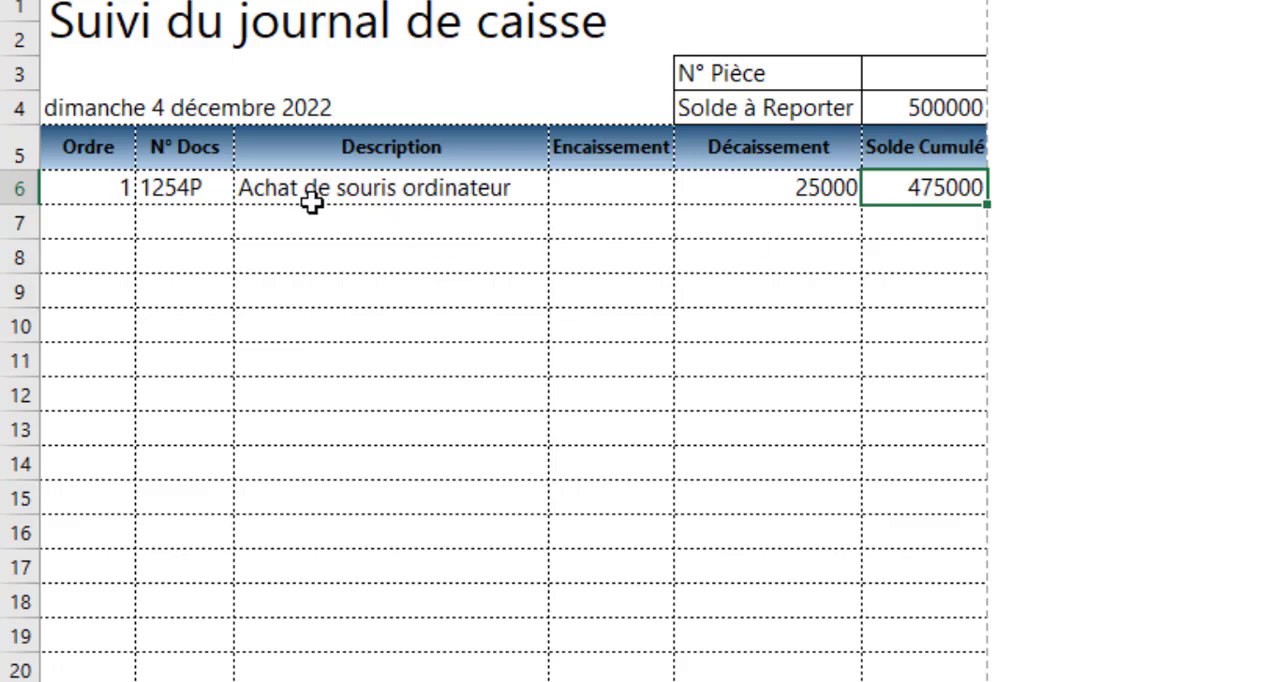
Fill row 7 with document number 100O, description "Retrait de la banque vers la caisse" and an Encaissement of 125000
click(201, 225)
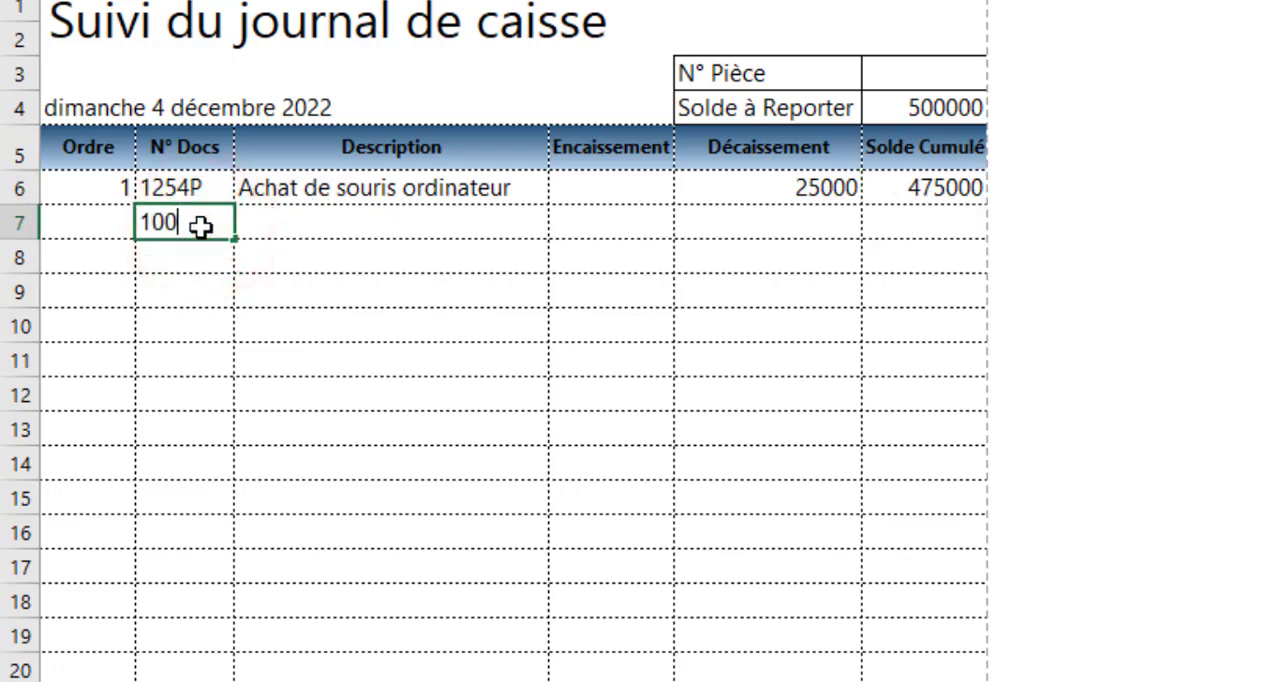
key(Tab)
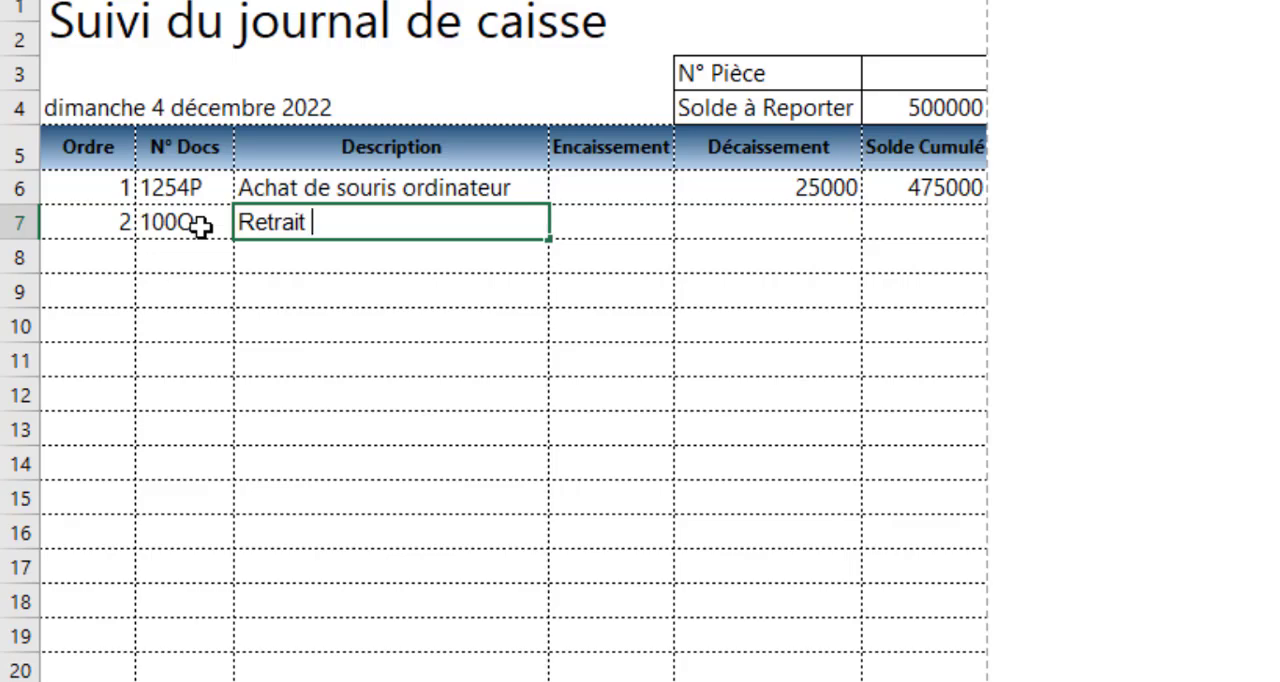
text(Retrait de la banque)
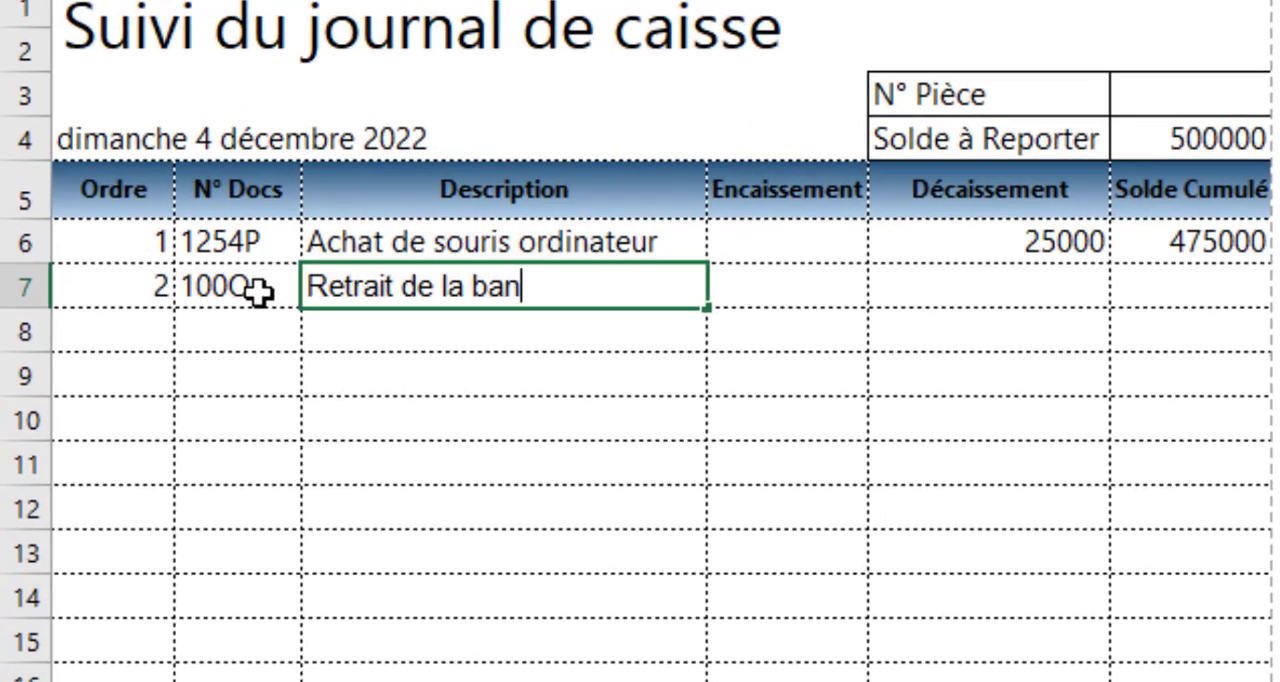
text(vers la caisse)
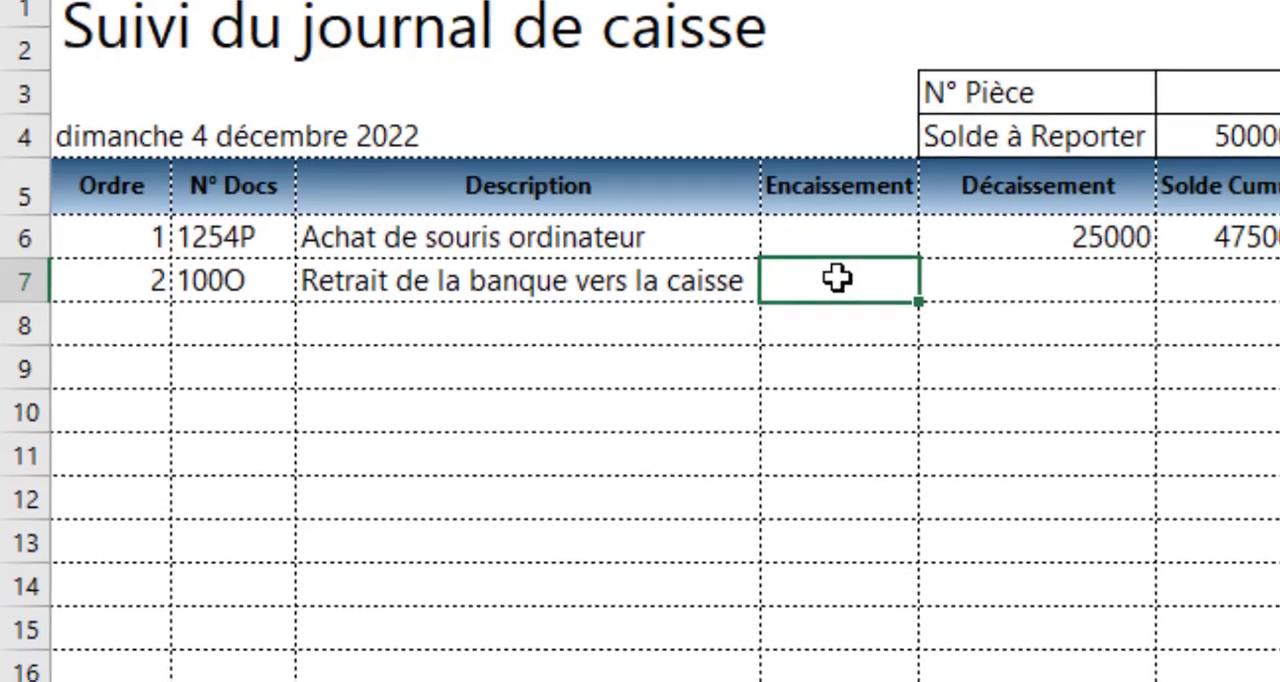
click(837, 279)
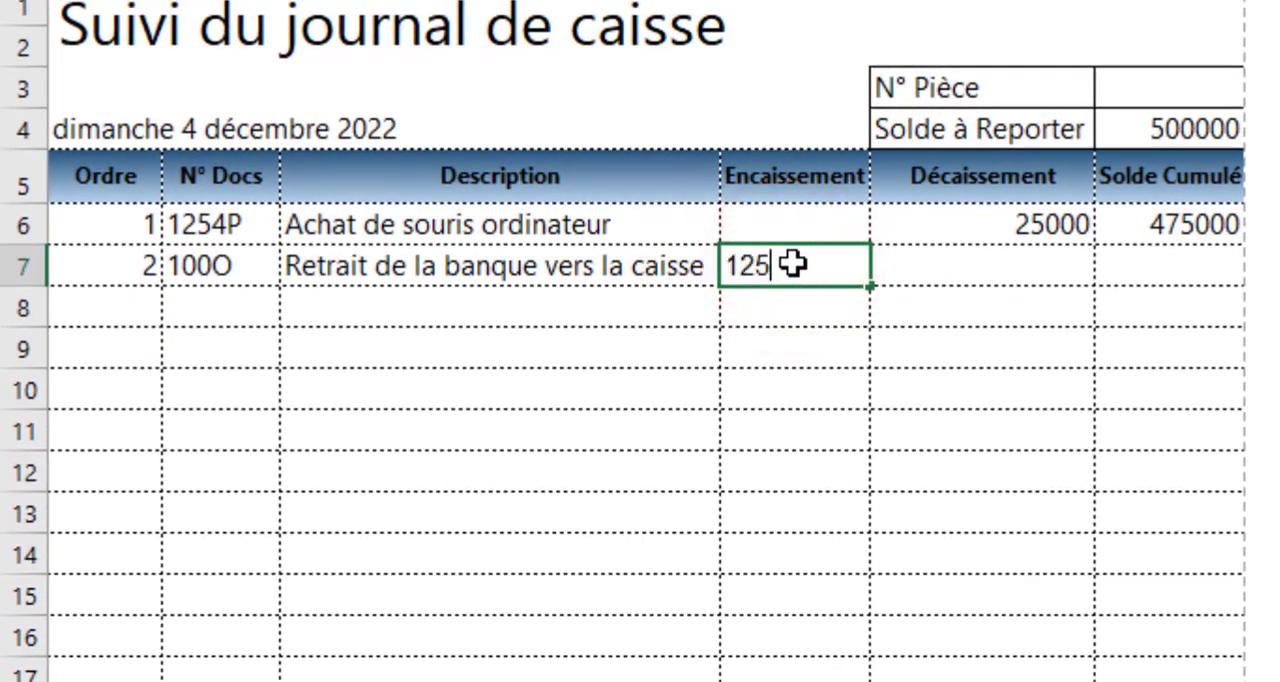
key(Tab)
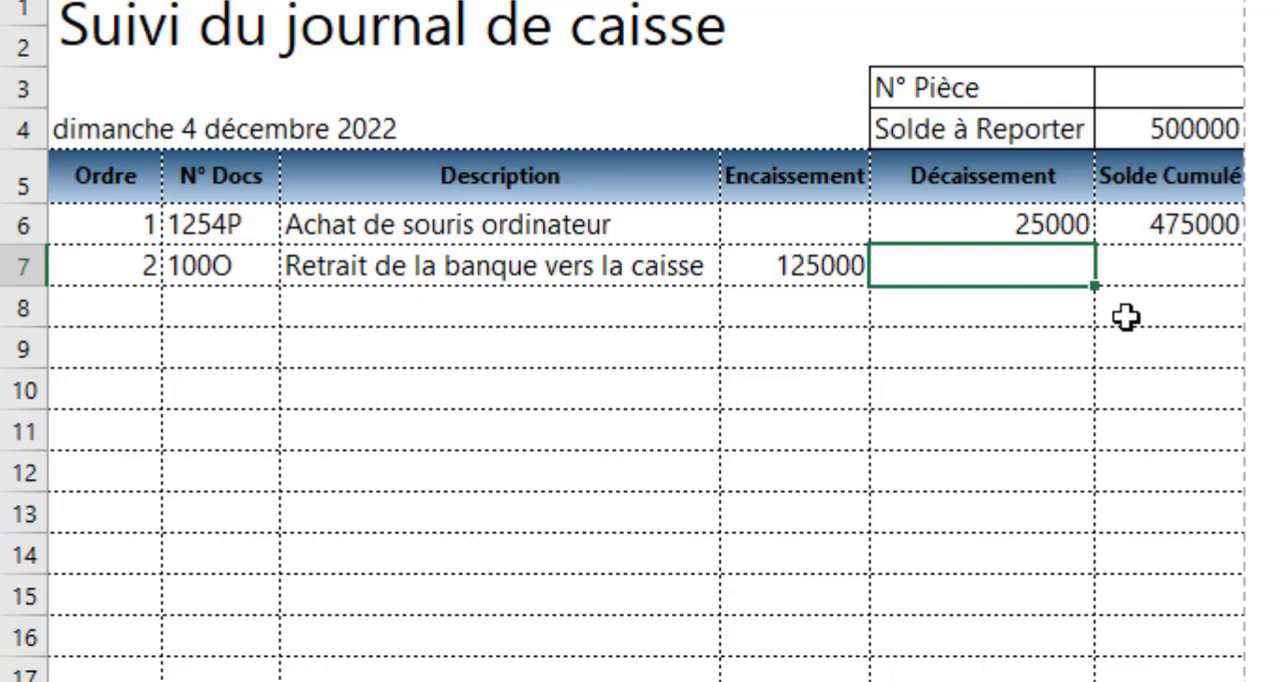
Enter the formula =F6+D7-E7 in F7 to calculate the second Solde Cumulé
click(1189, 272)
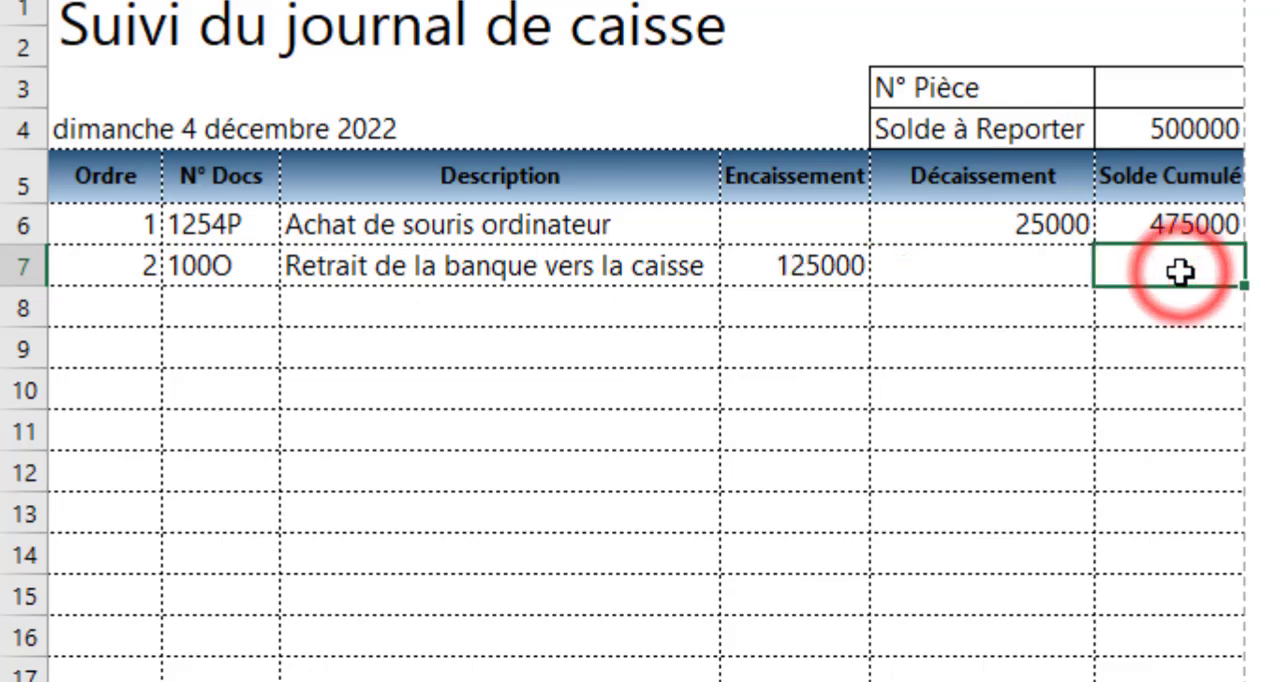
text(=)
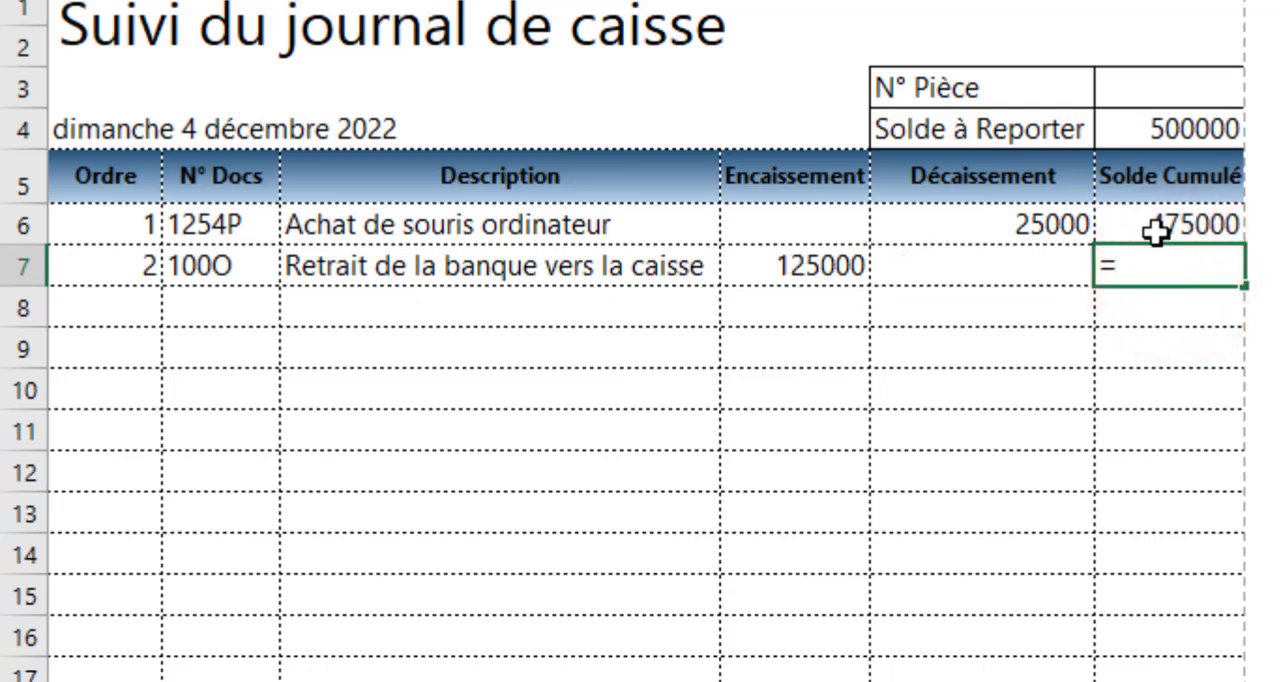
click(1152, 230)
text(+)
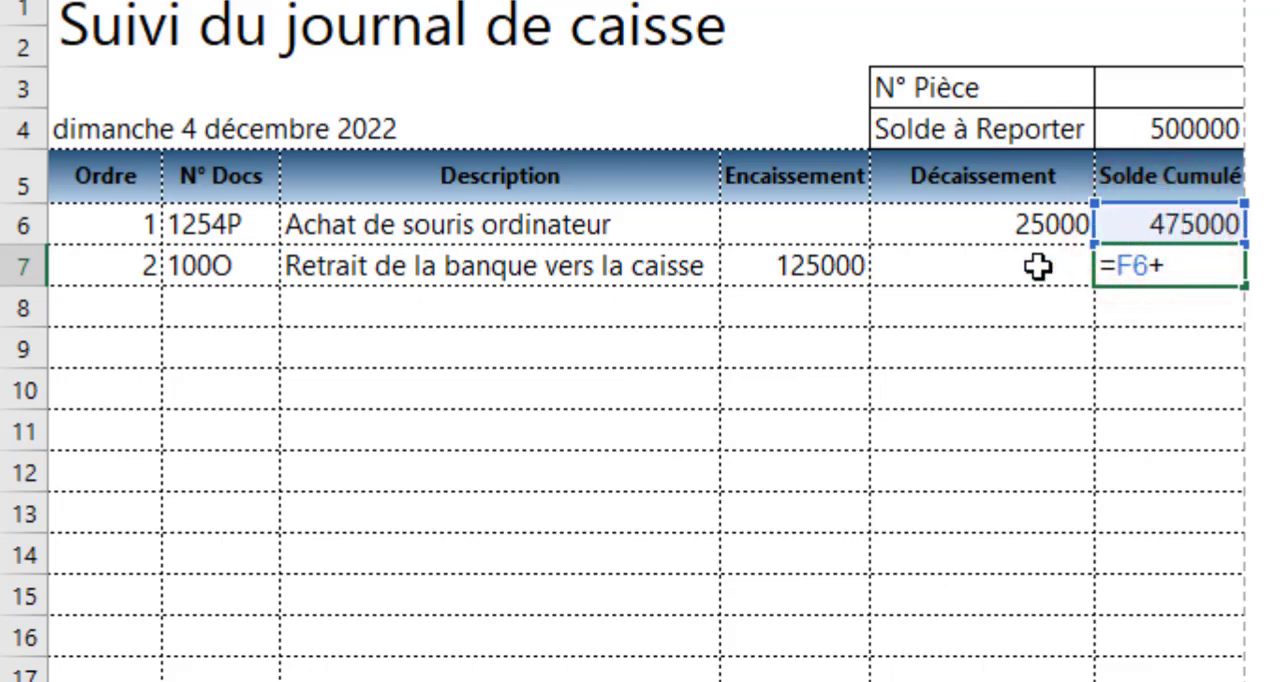
click(806, 268)
text(-)
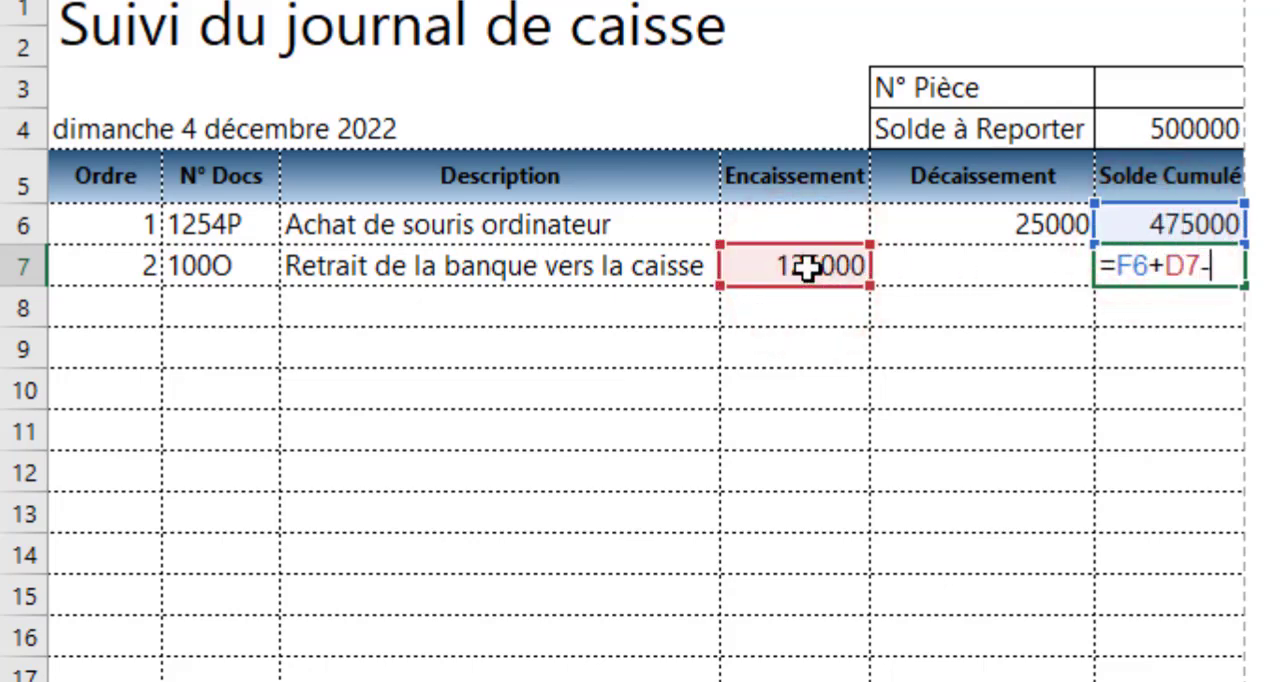
click(931, 262)
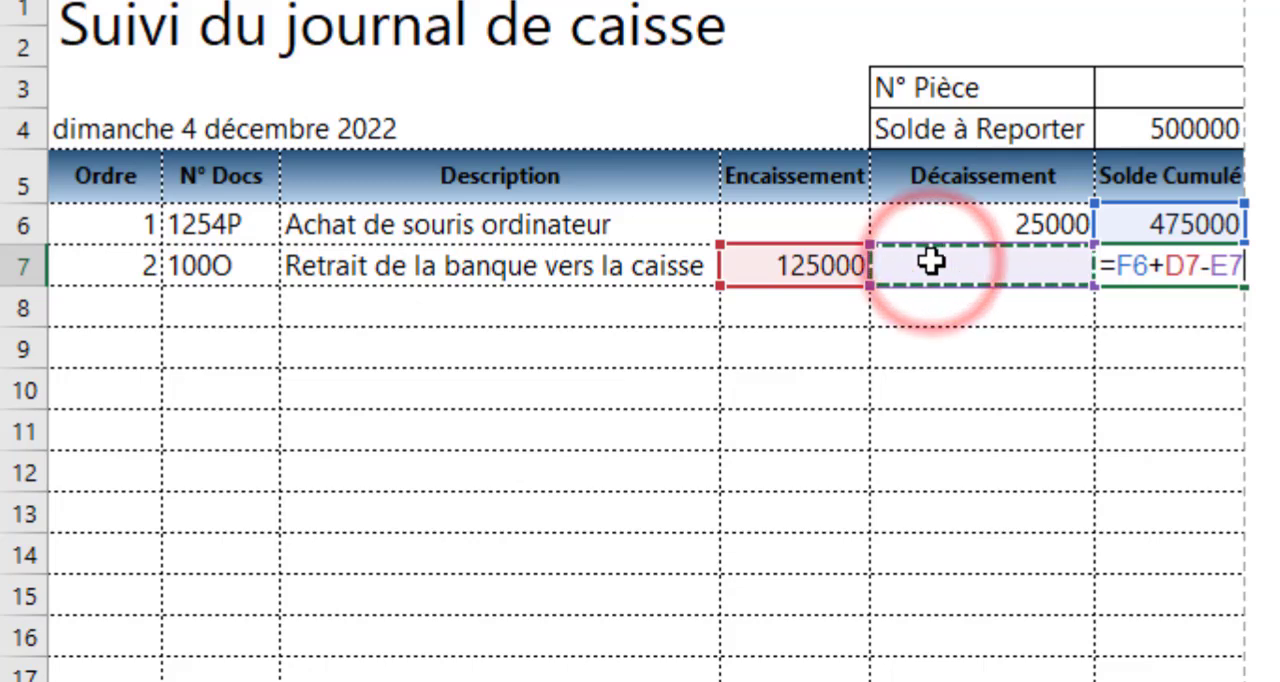
key(Return)
Fill the F7 balance formula down the Solde Cumulé column and check the filled rows
click(1212, 264)
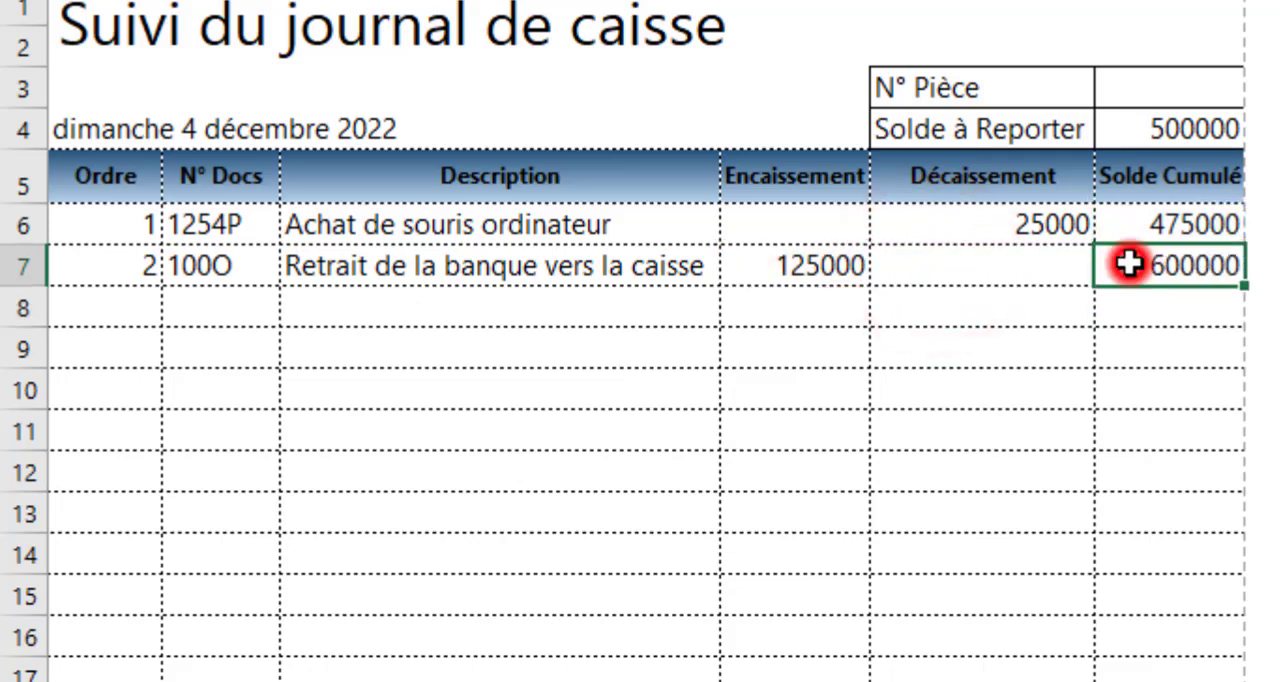
double_click(1238, 286)
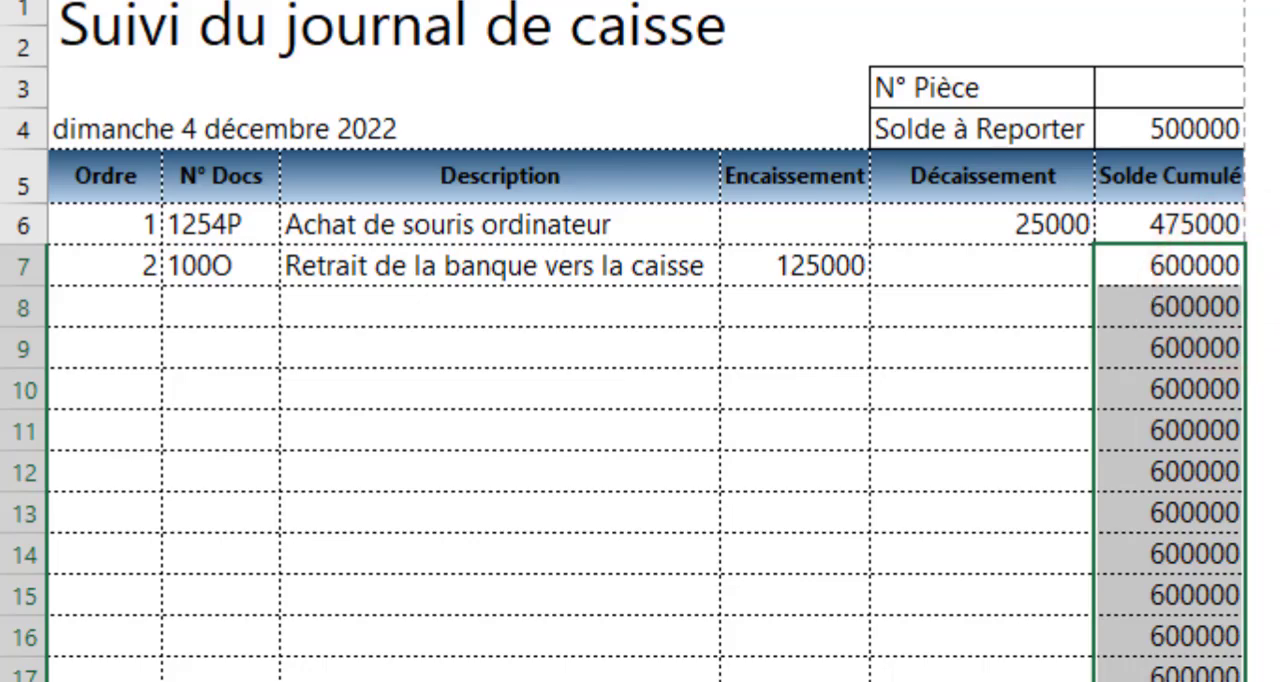
scroll(640, 341, down, 9)
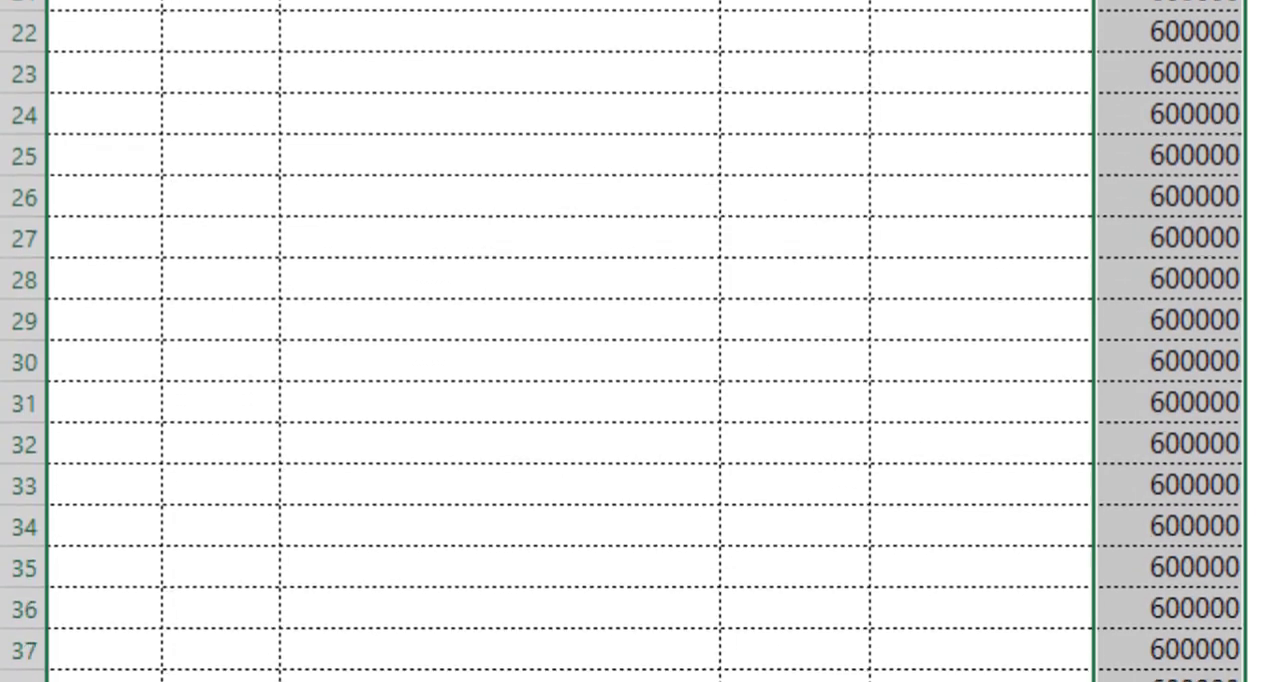
scroll(640, 341, down, 1)
scroll(640, 341, up, 9)
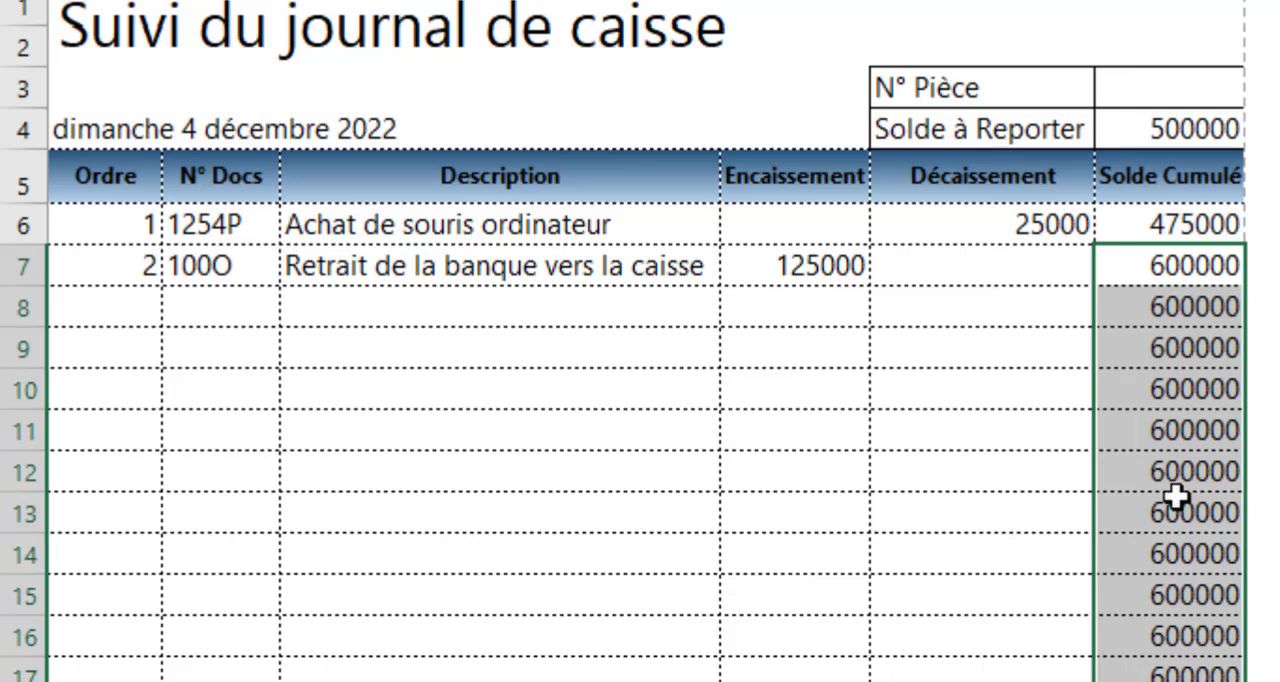
Select the first Solde Cumulé cell, F6, and display the formula bar with gridlines kept hidden
click(1157, 233)
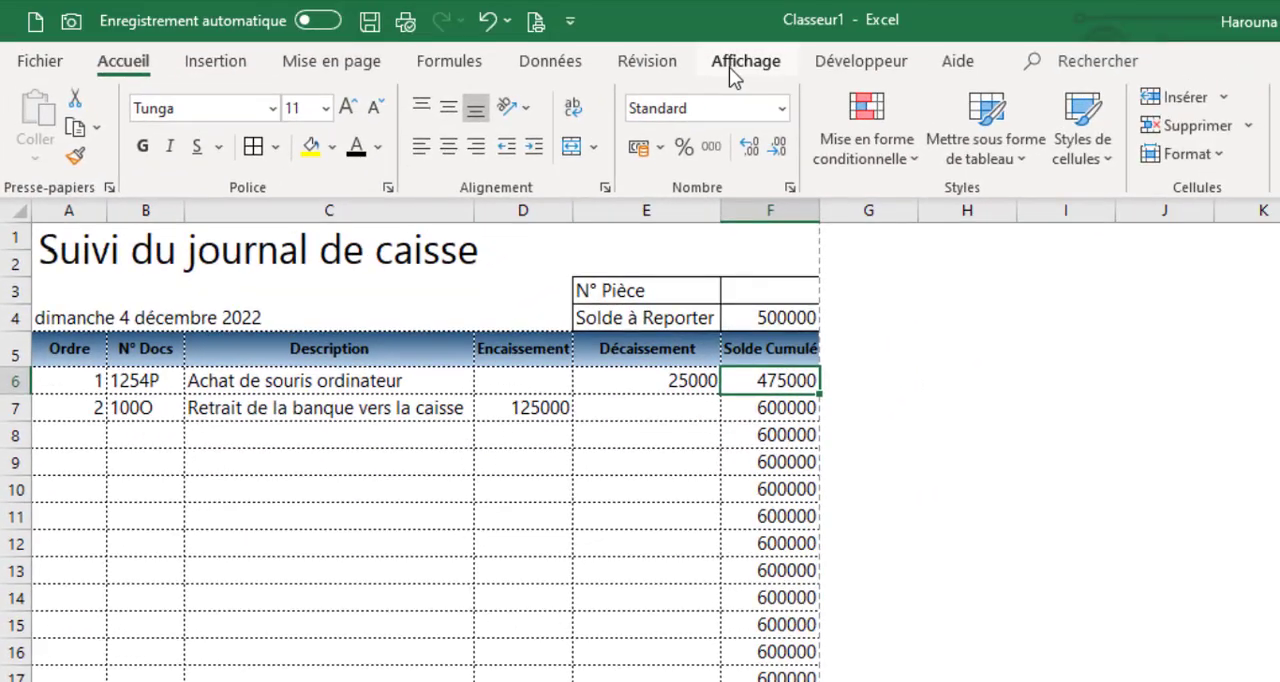
click(745, 60)
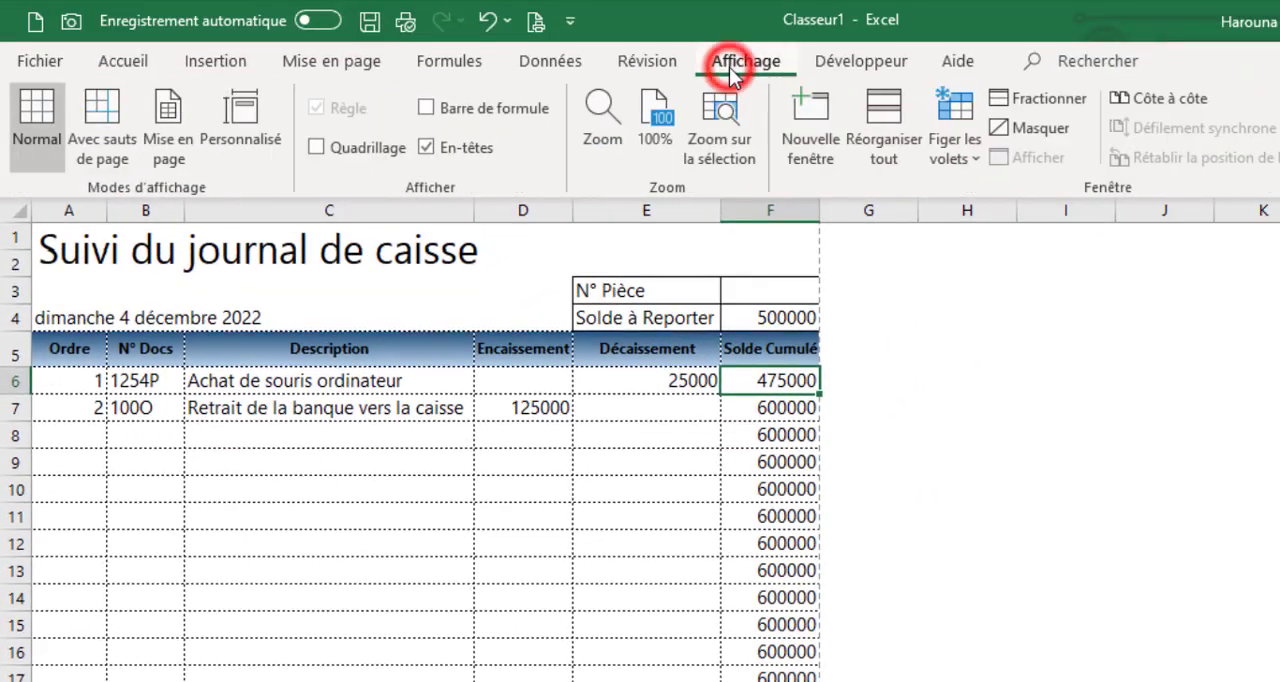
click(337, 149)
click(338, 150)
click(426, 108)
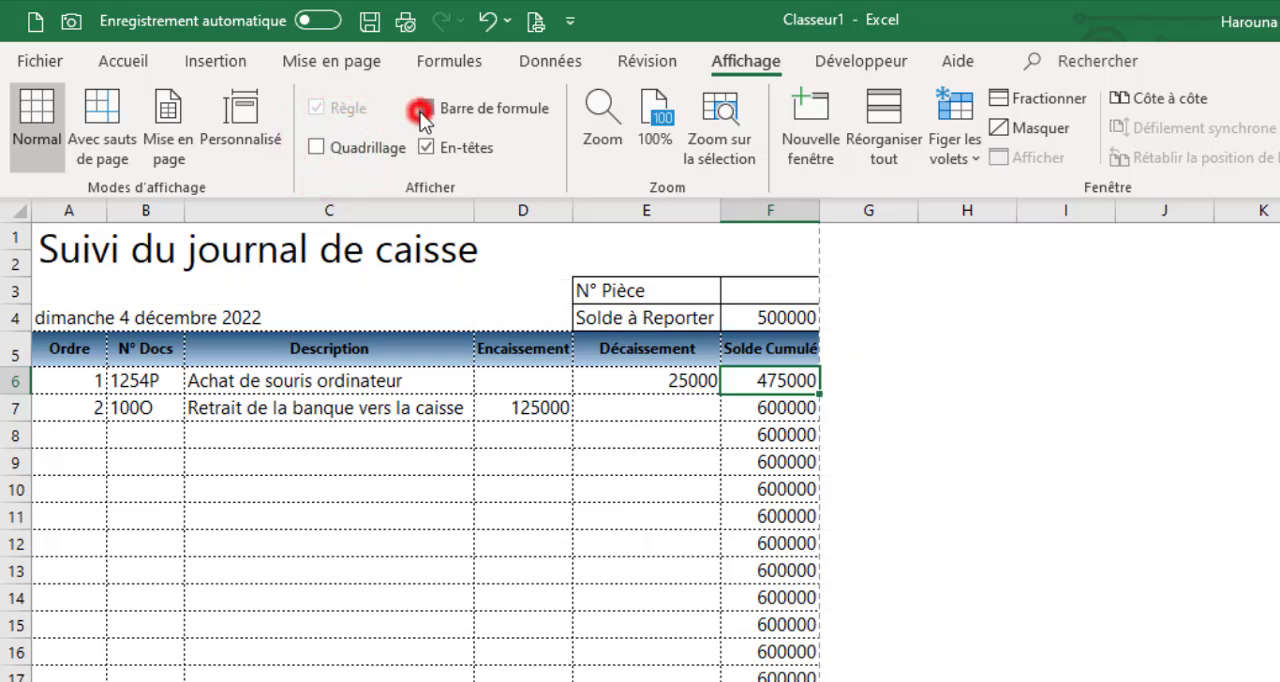
Wrap the F6 formula in a blank check on the document number: =SI(B6="";"";F4+D6-E6)
click(334, 227)
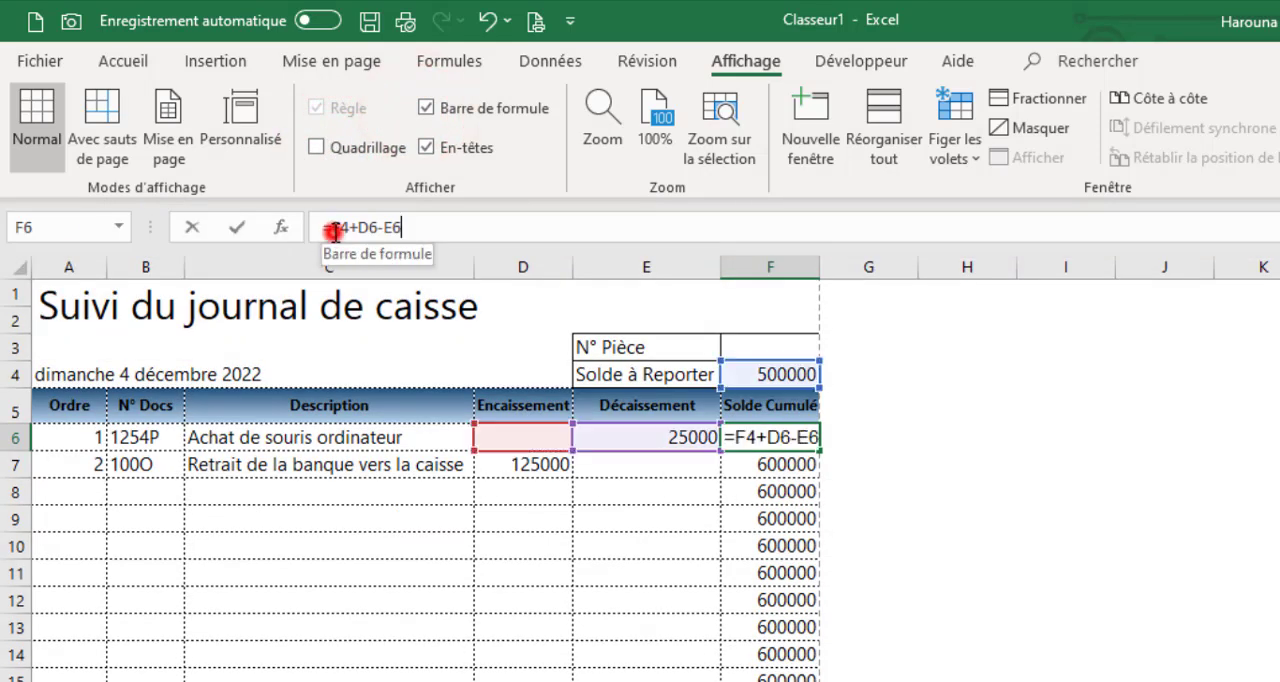
text(SI()
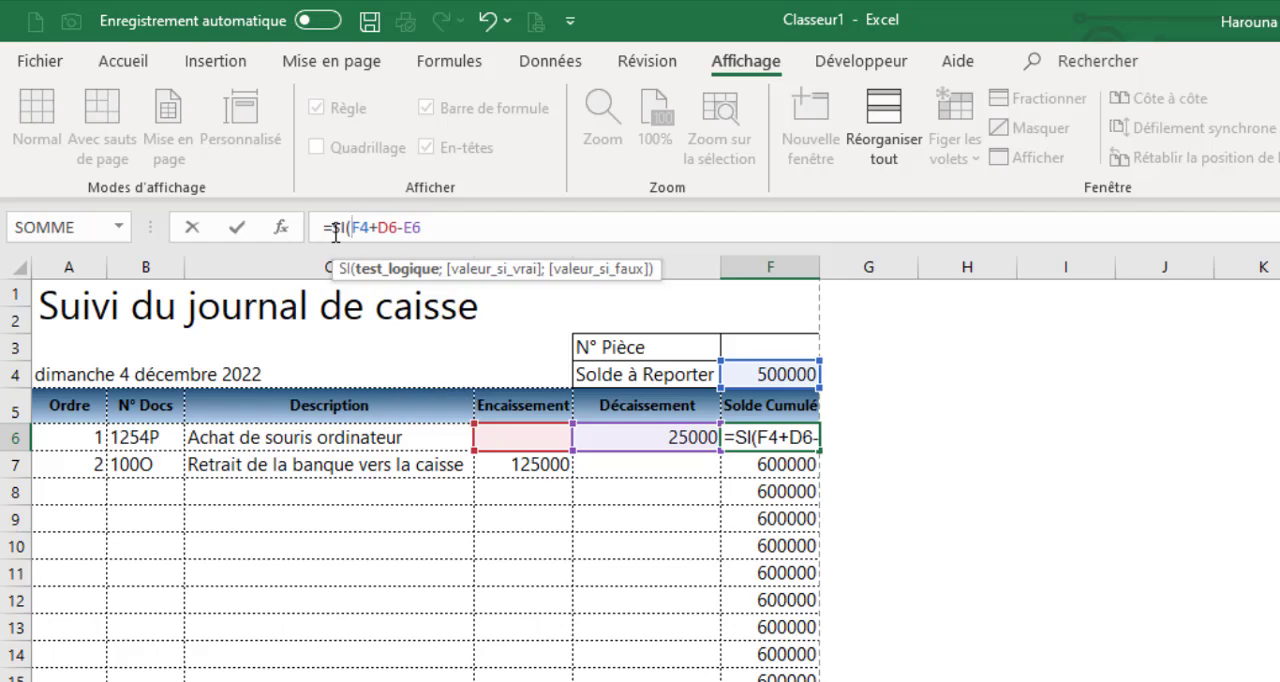
click(174, 437)
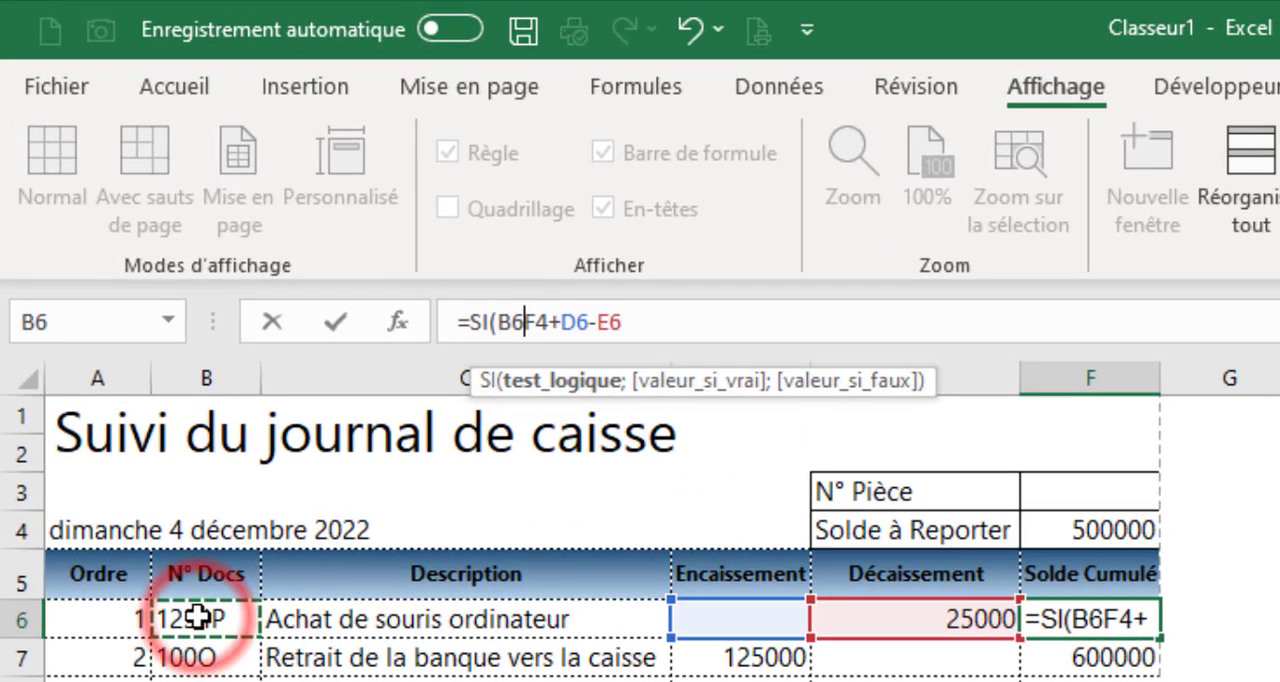
text(="")
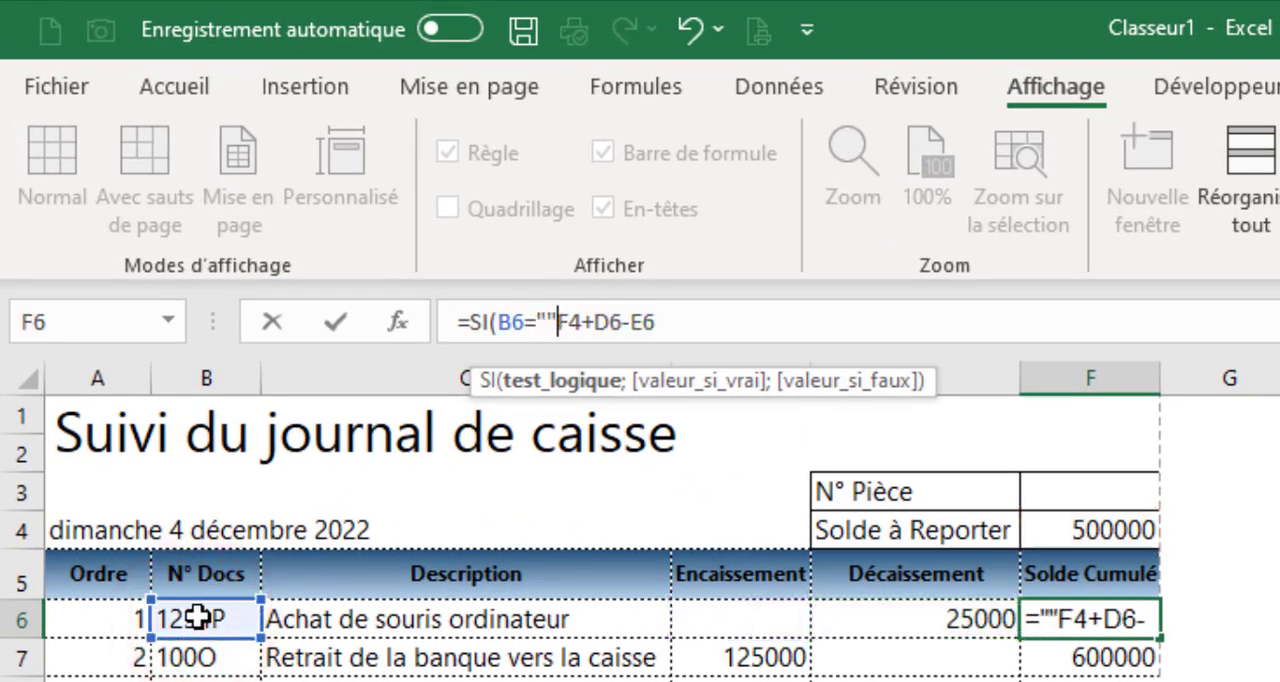
text(;)
text("";)
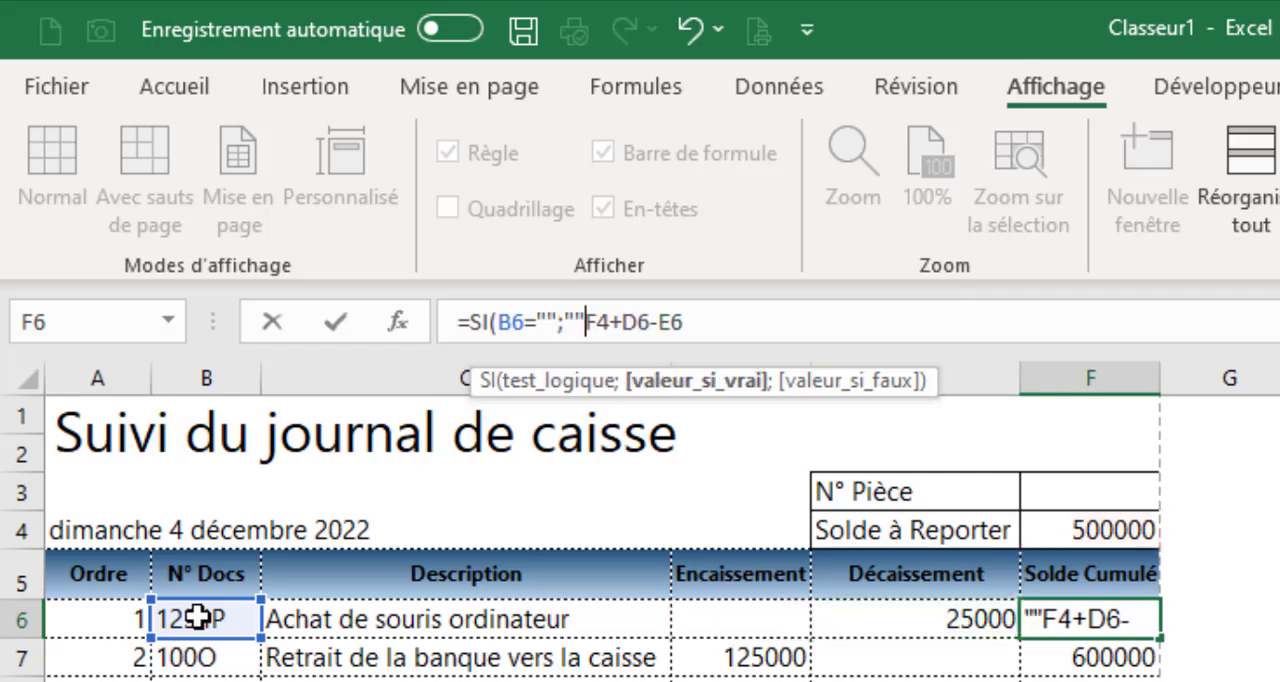
click(702, 321)
text())
key(ctrl+Return)
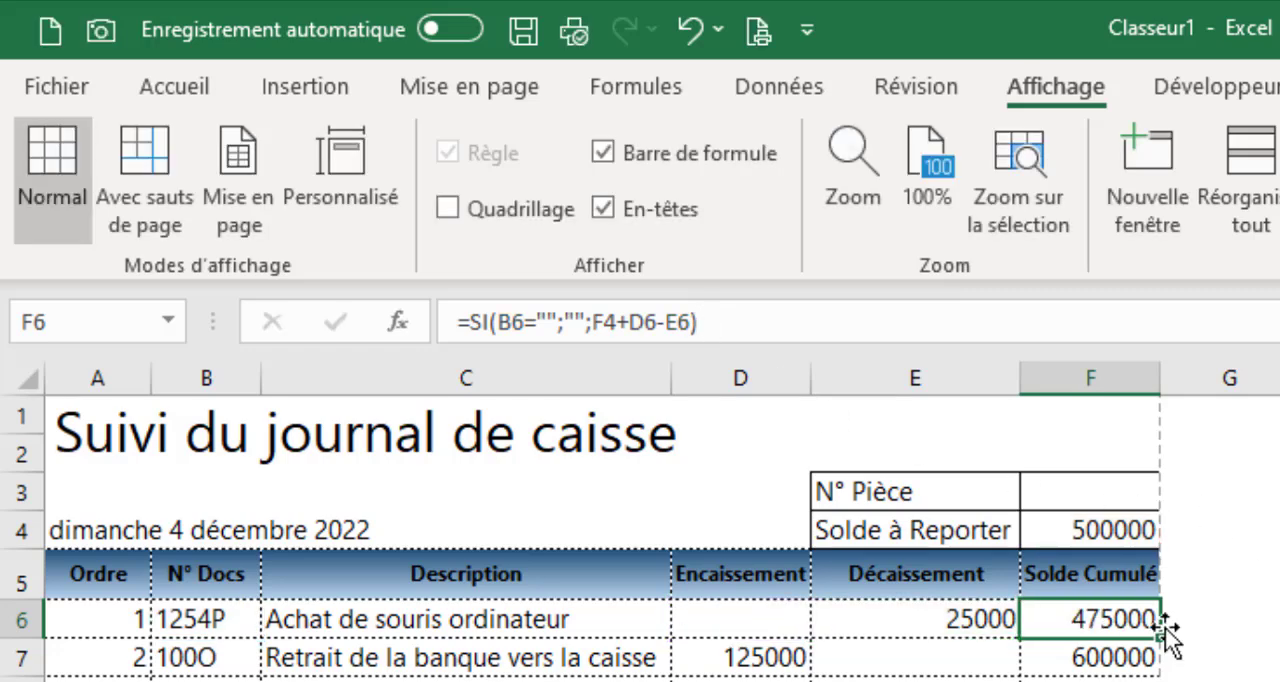
Change the F7 formula to =SI(B7="";"";F6+D7-E7) and fill it down the Solde Cumulé column
click(1065, 657)
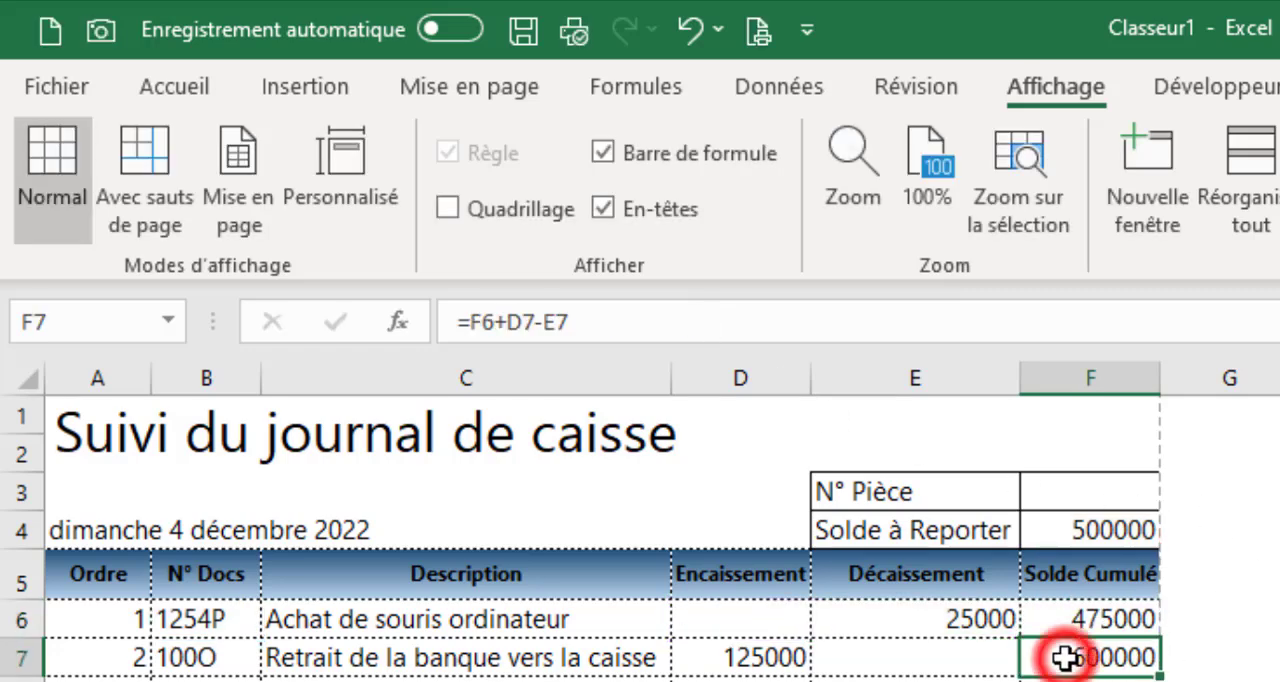
click(474, 322)
text(s)
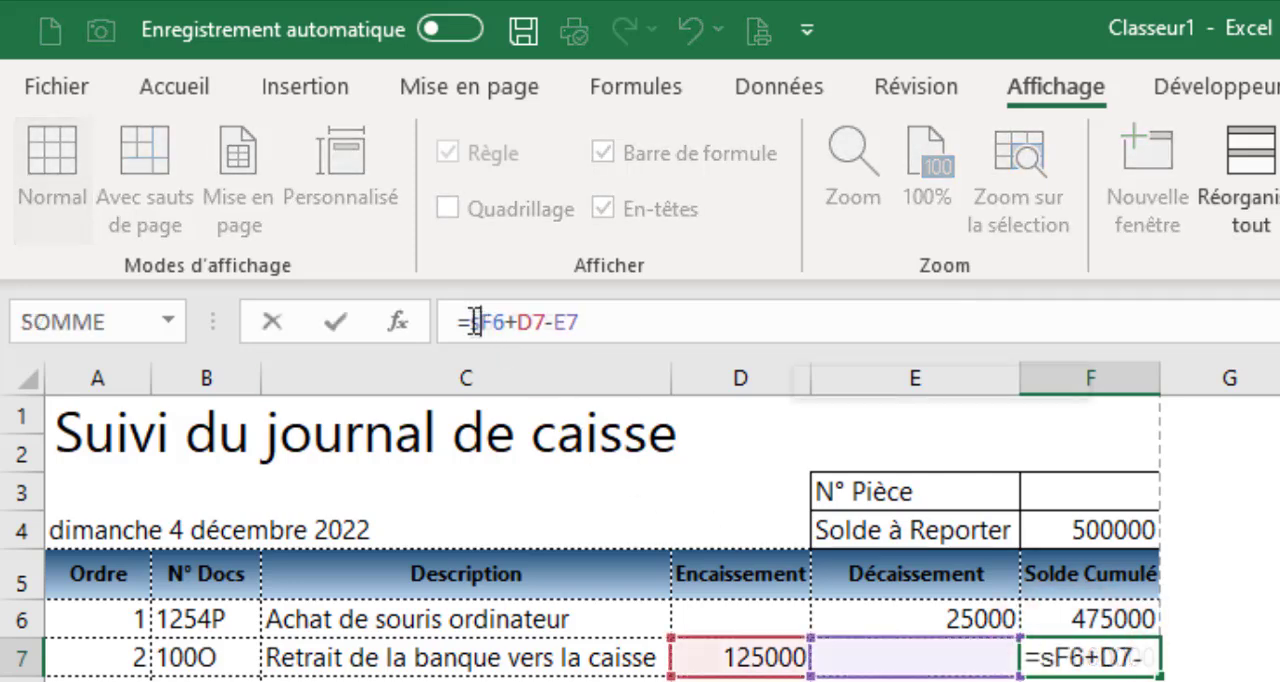
text(i)
key(Tab)
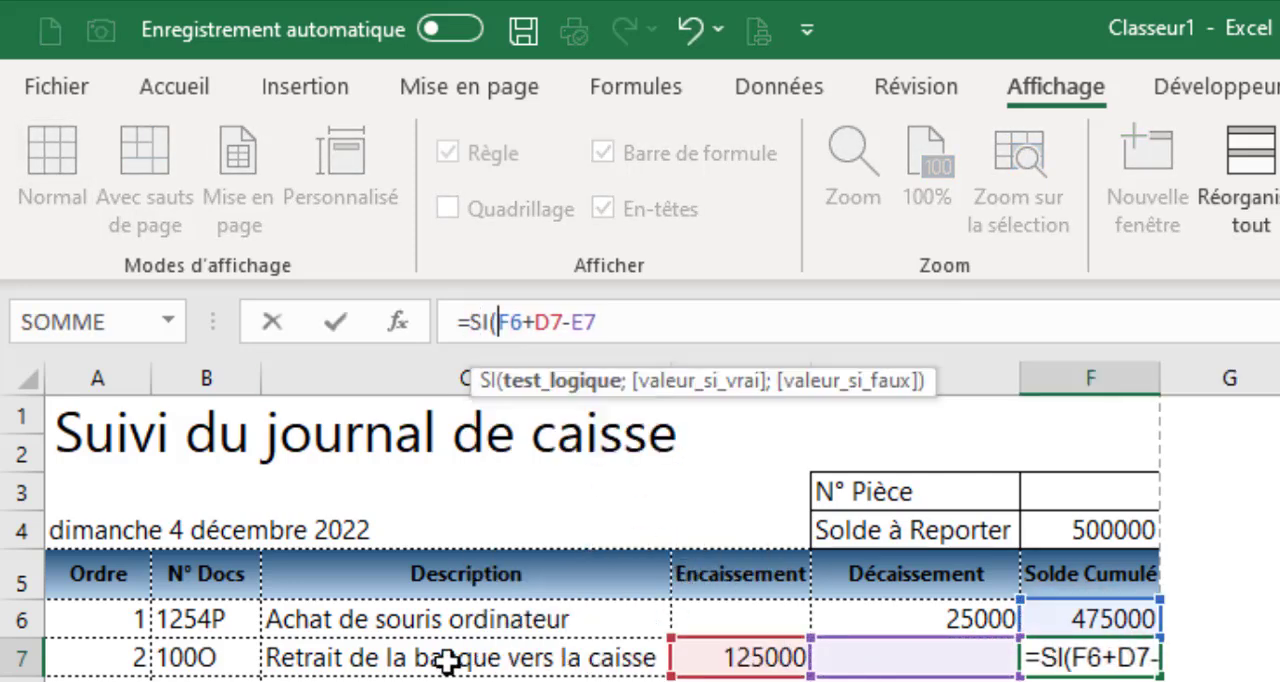
click(200, 657)
text(="";)
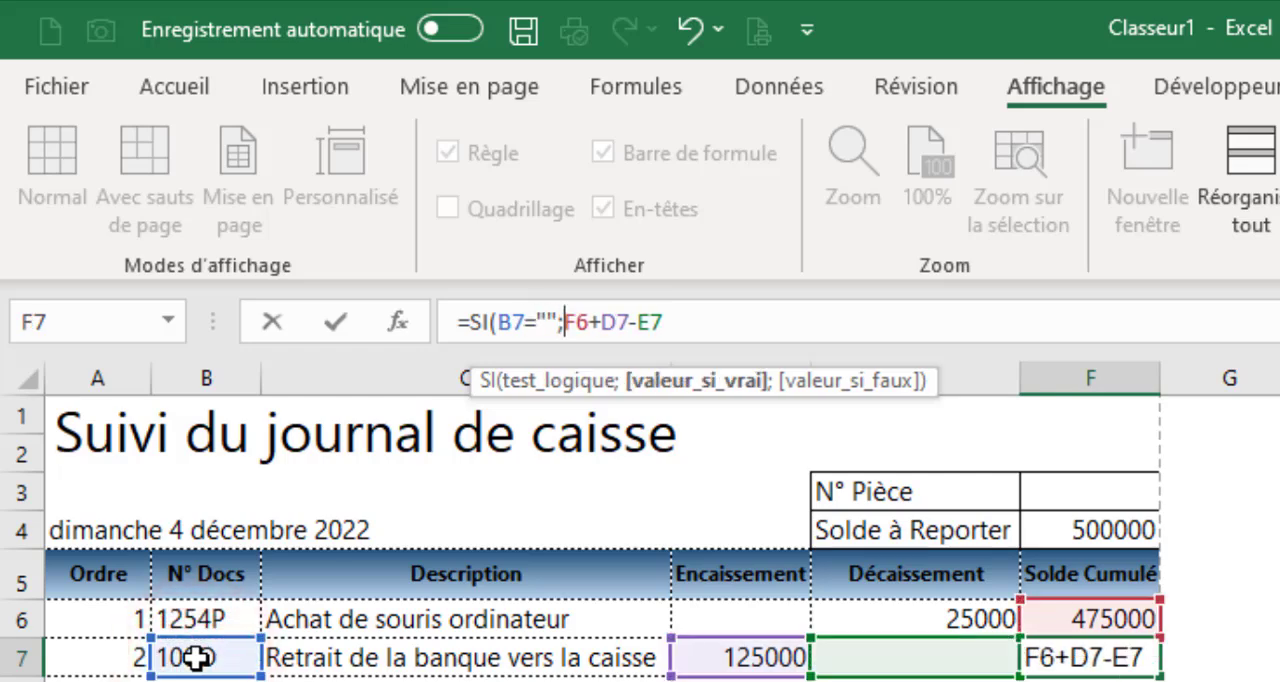
text("";F6+D7-E7)
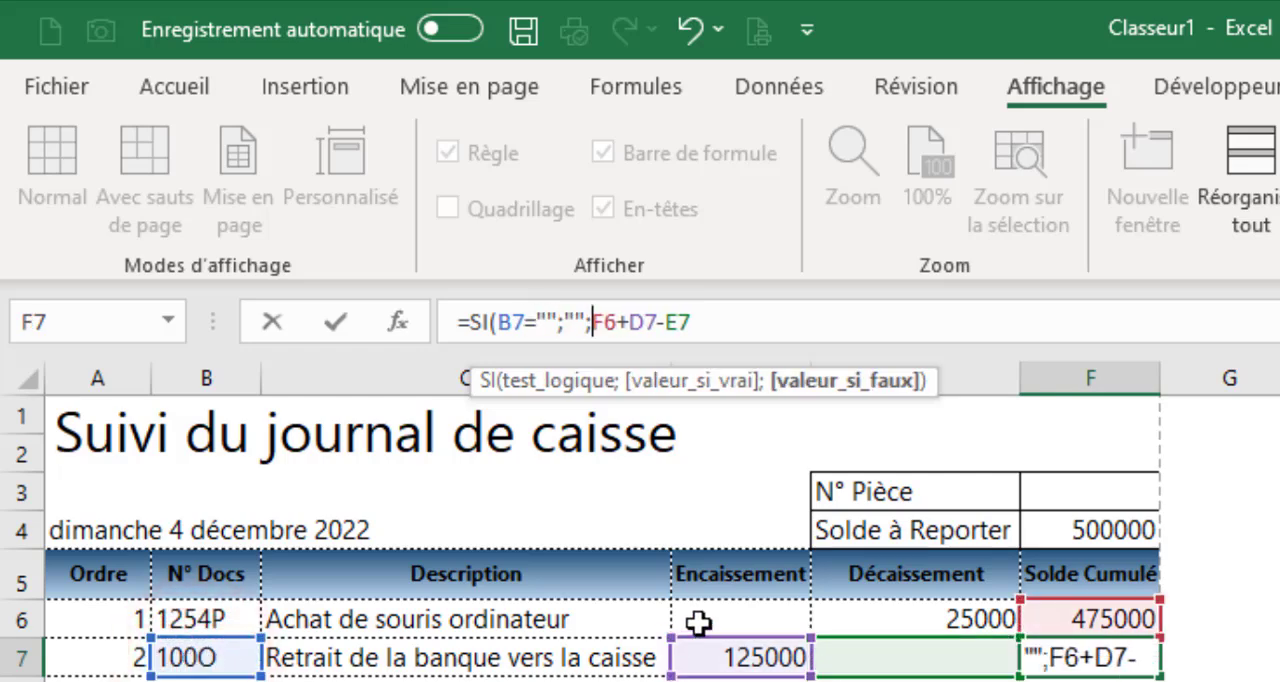
text())
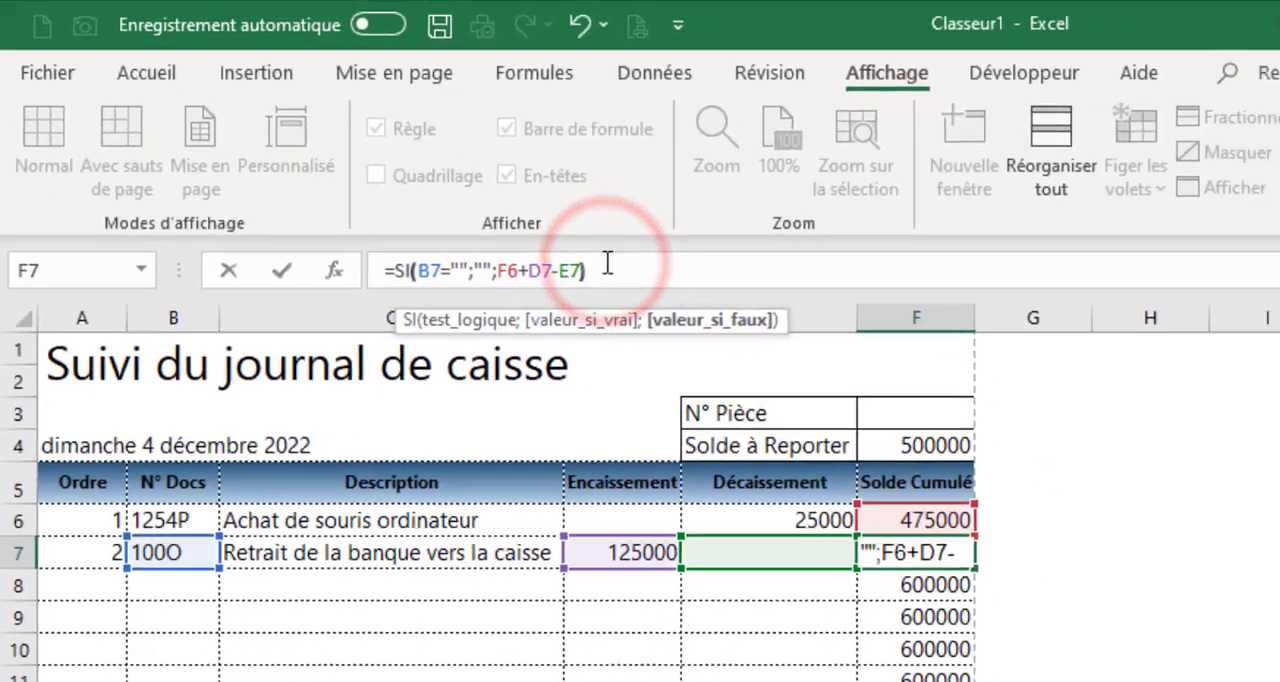
key(ctrl+Return)
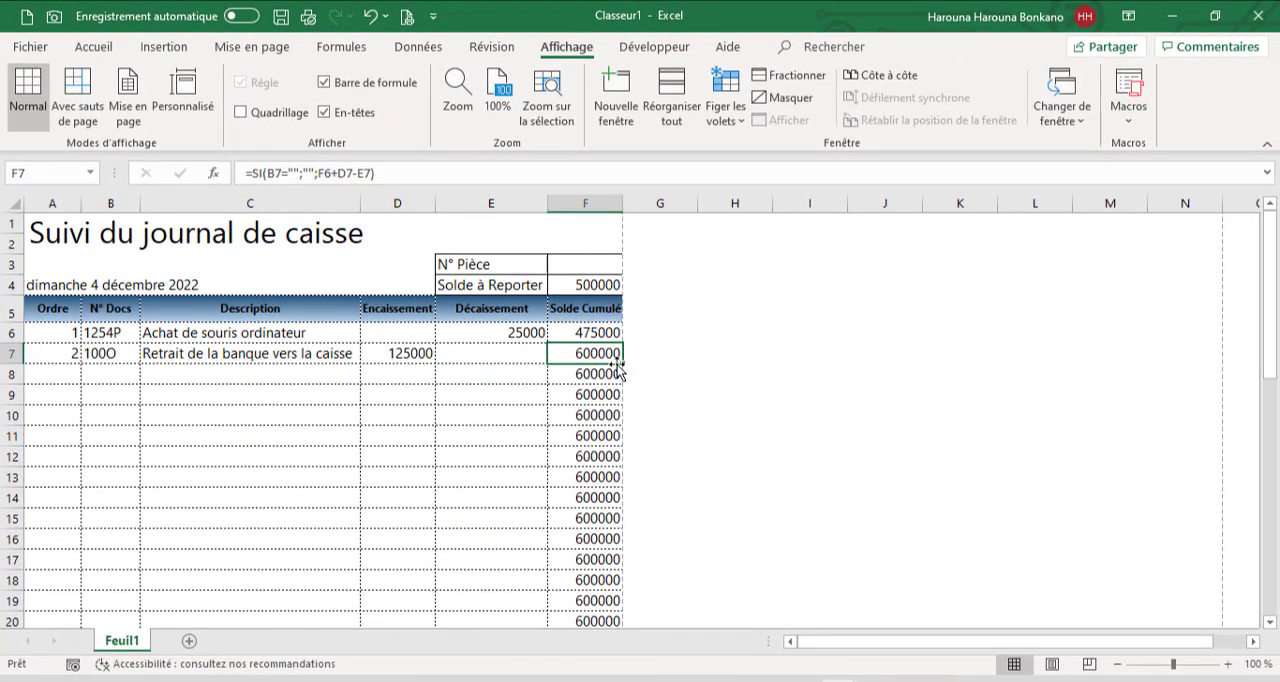
double_click(621, 364)
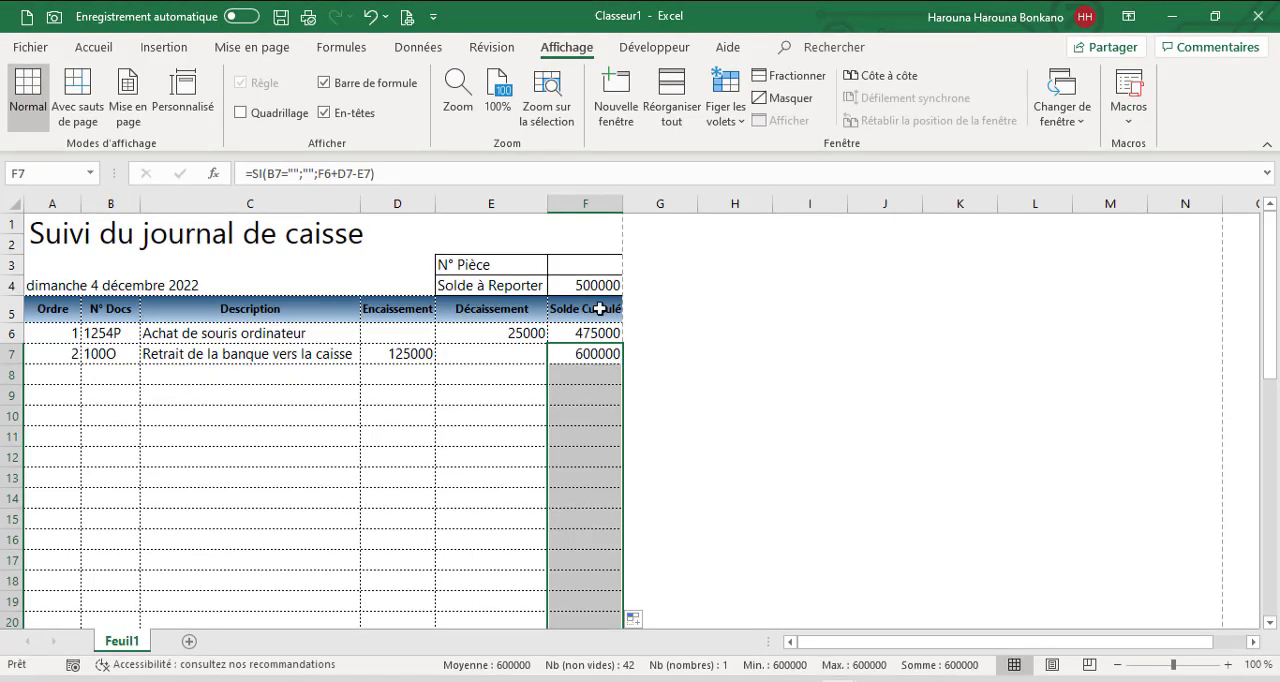
Enter 1 as the N° Pièce in cell F3
click(572, 265)
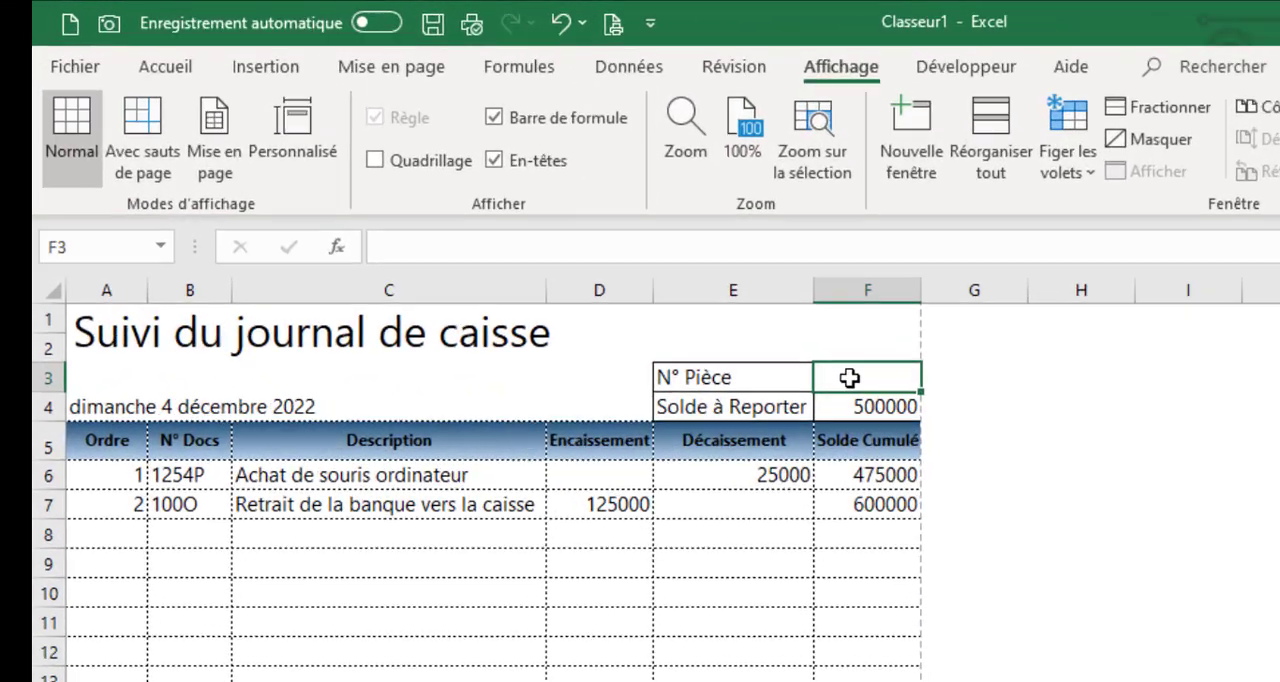
text(1)
click(1100, 464)
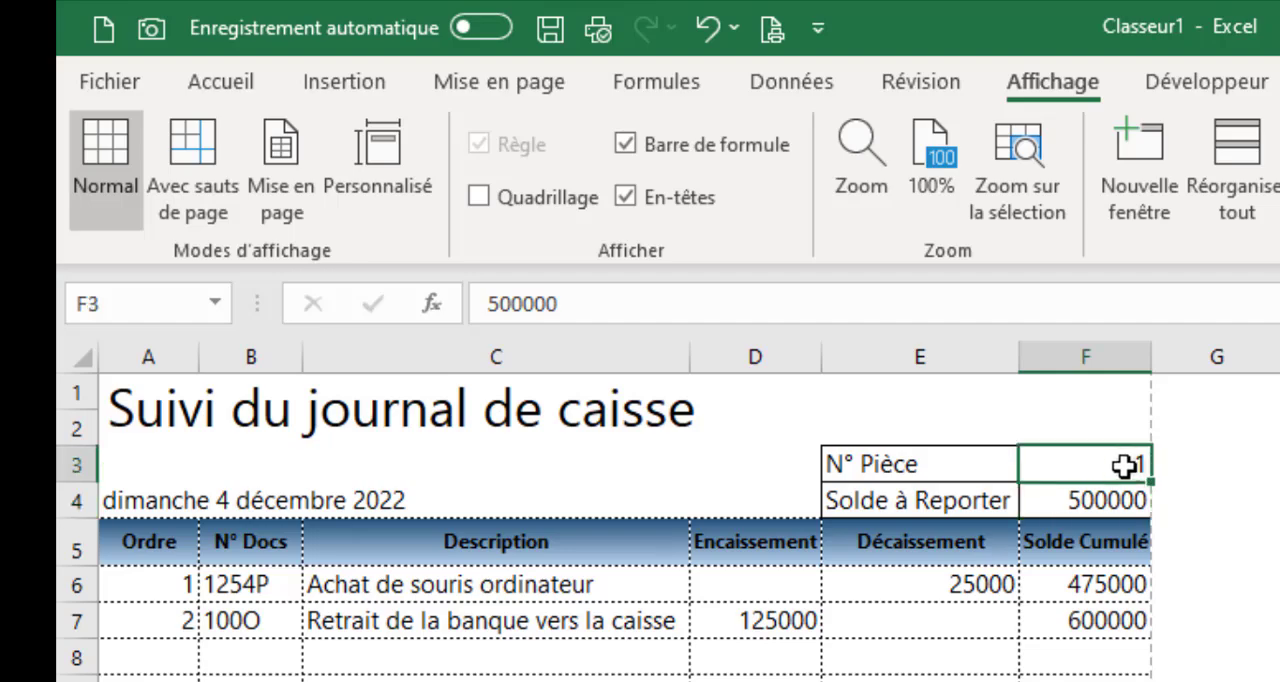
Apply the custom number format 0000 to the N° Pièce cell F3 and change its value to 10
click(224, 86)
click(866, 251)
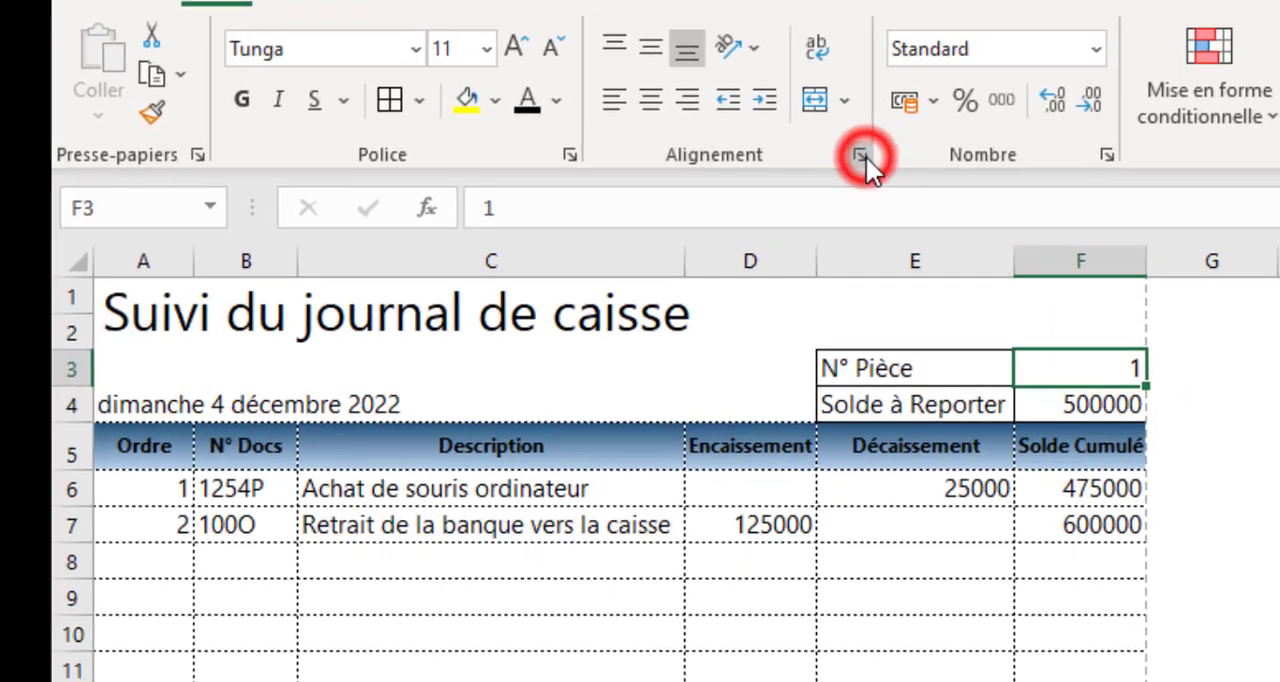
click(129, 458)
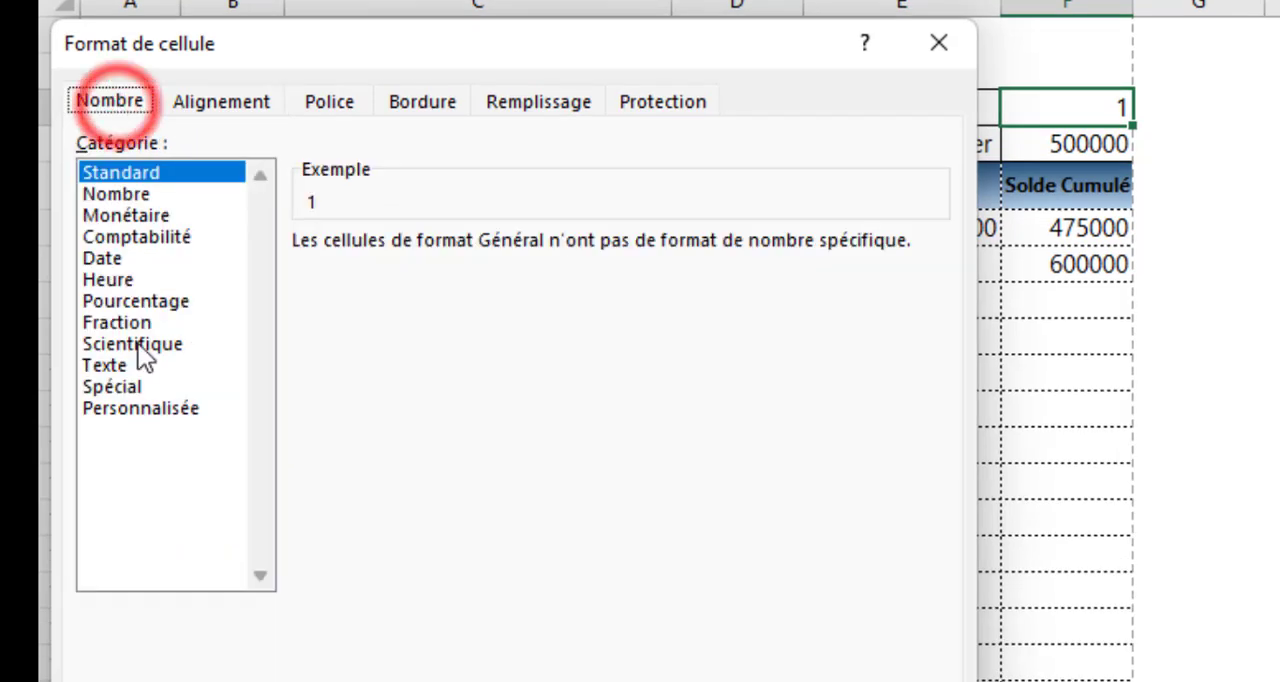
click(174, 413)
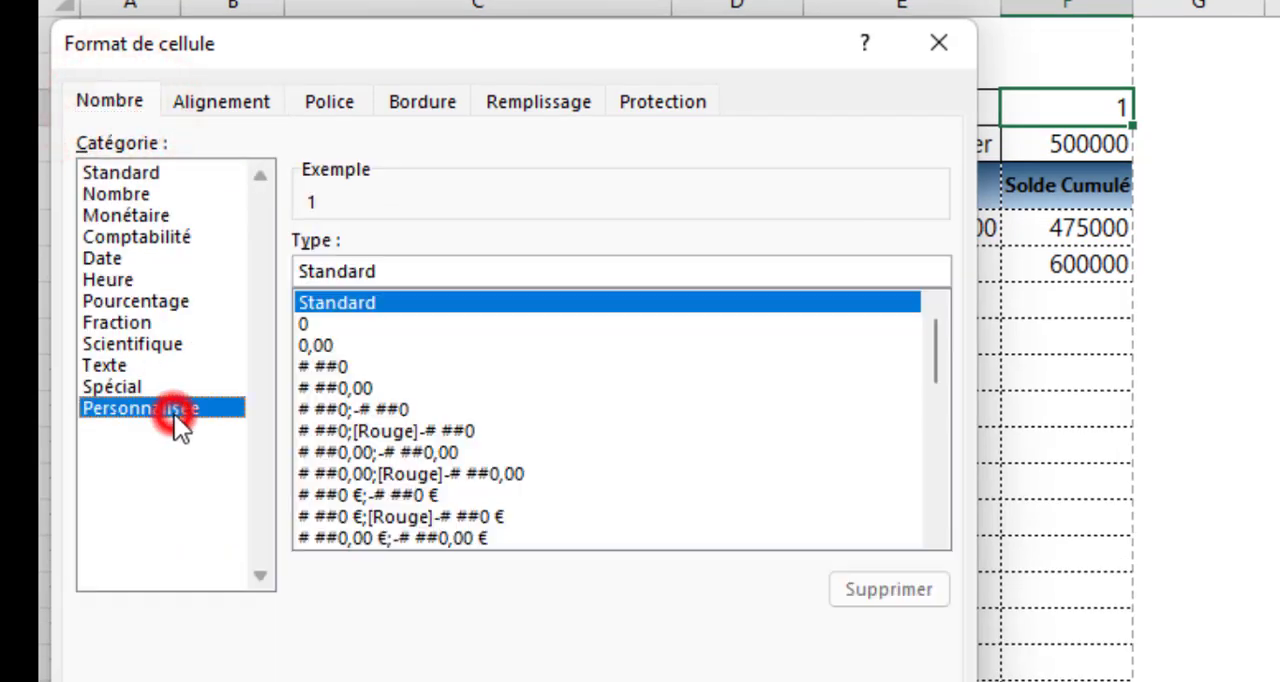
click(305, 324)
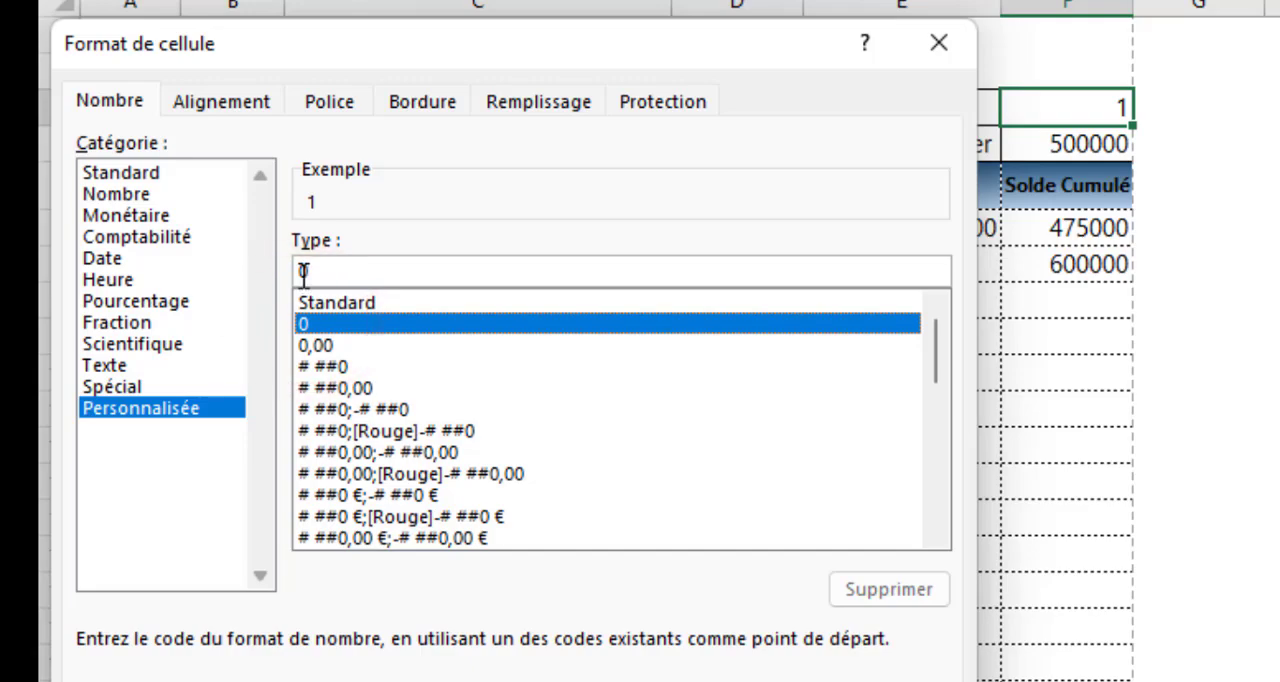
click(302, 271)
text(000)
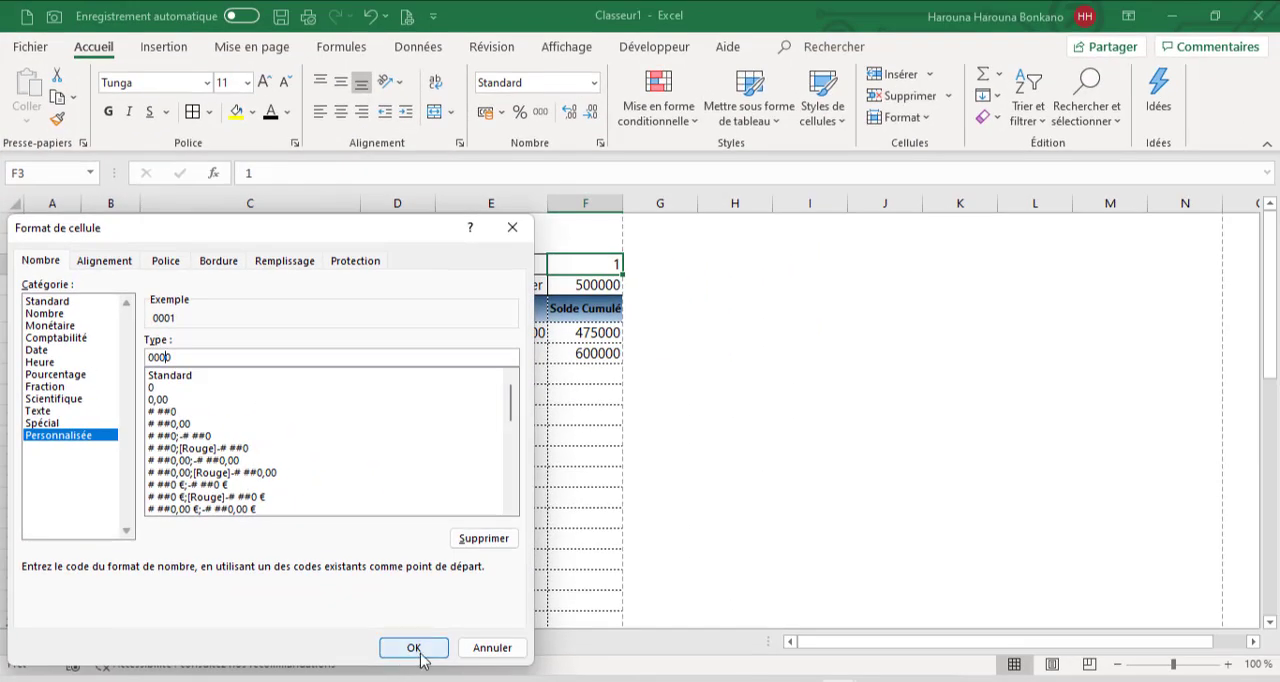
click(416, 650)
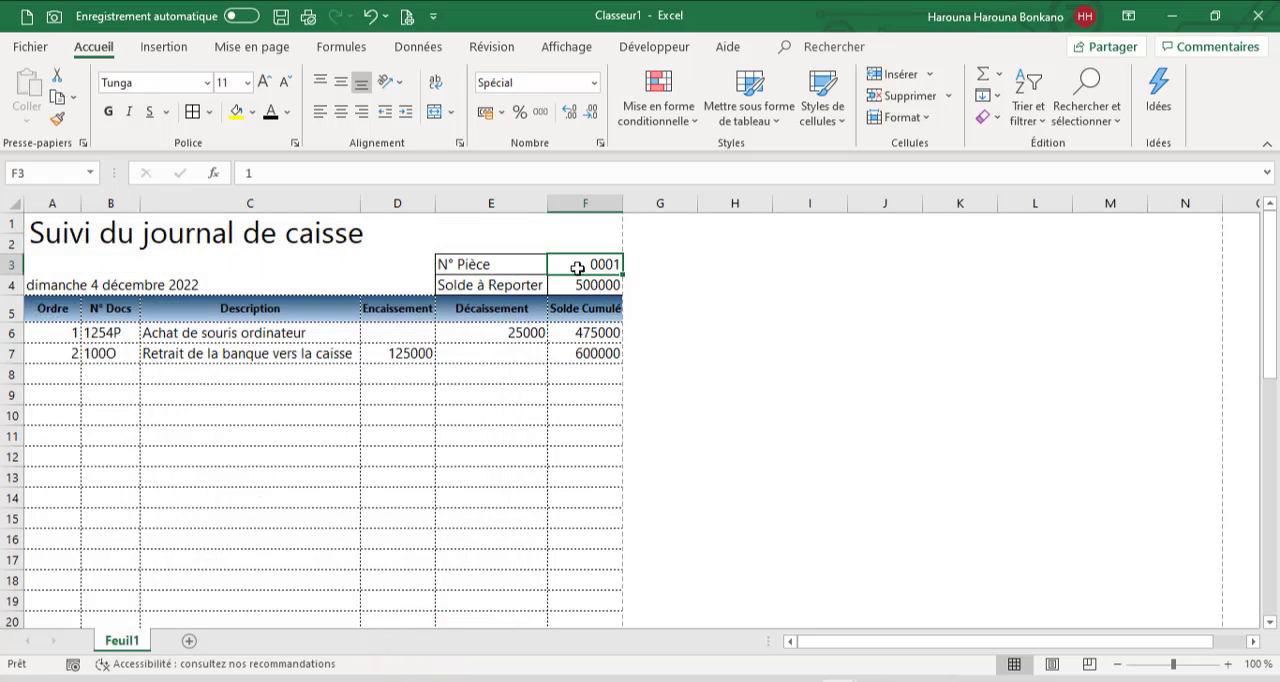
text(10)
key(Return)
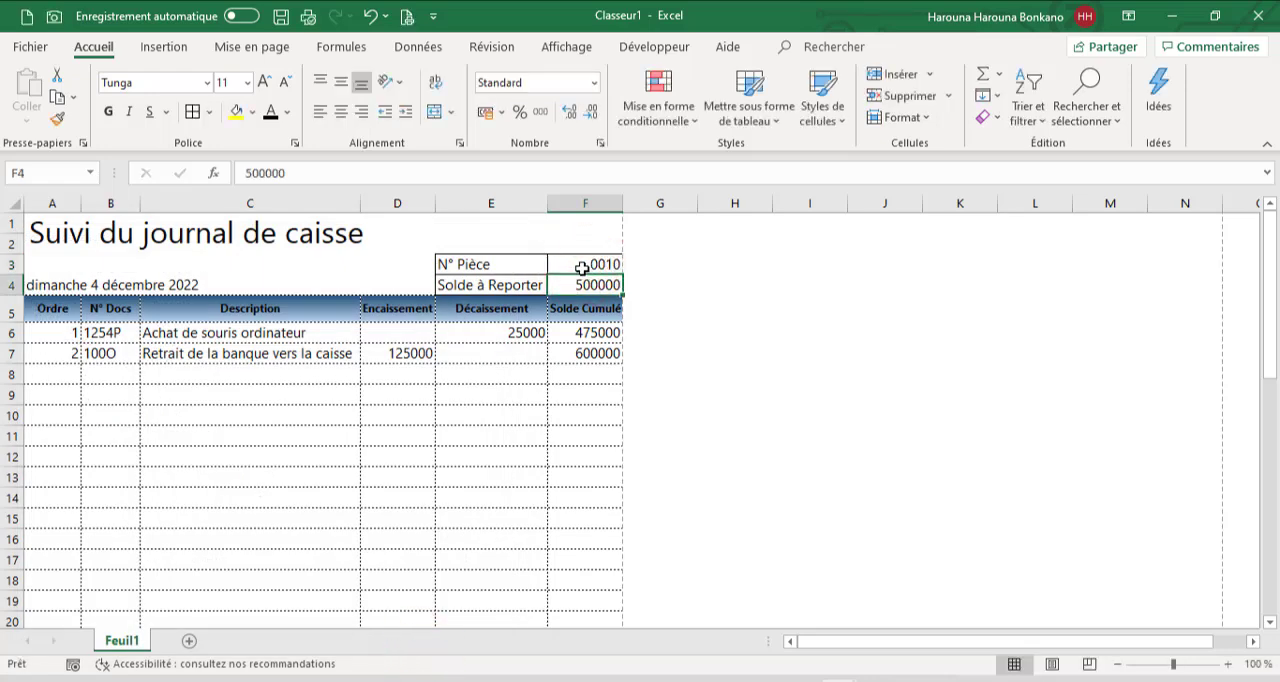
Test the N° Pièce format in F3 with 400 and set its value back to 1
click(588, 267)
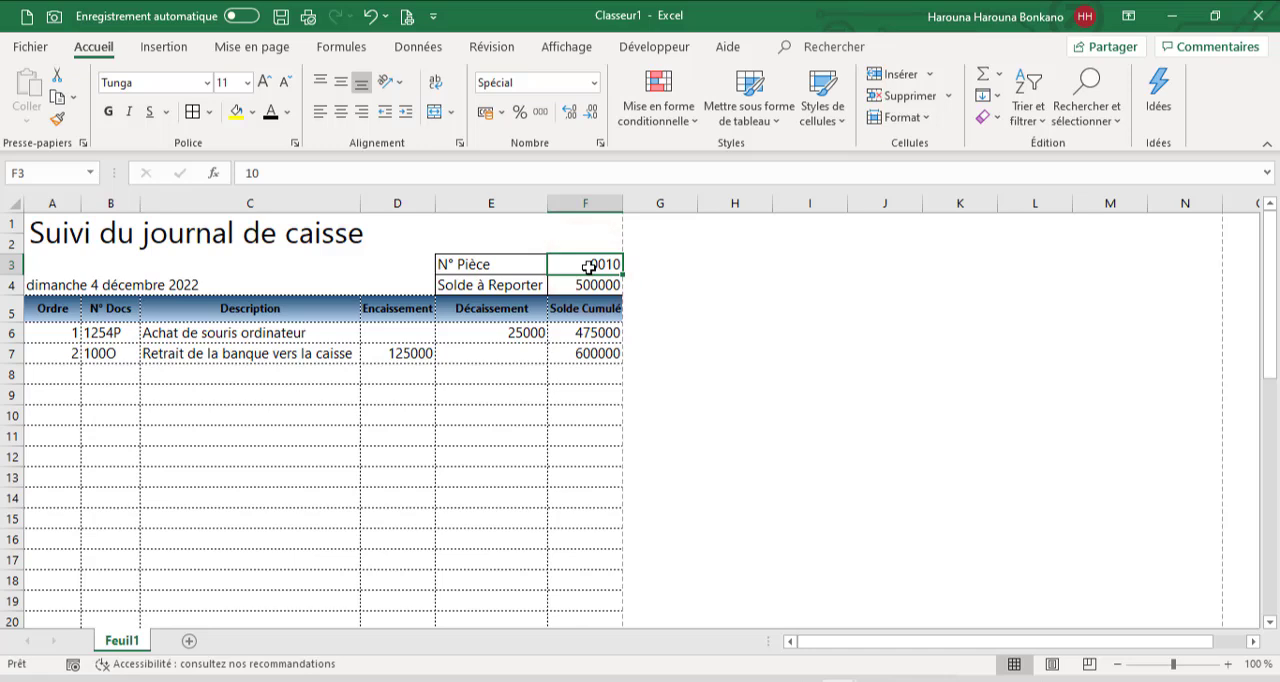
text(400)
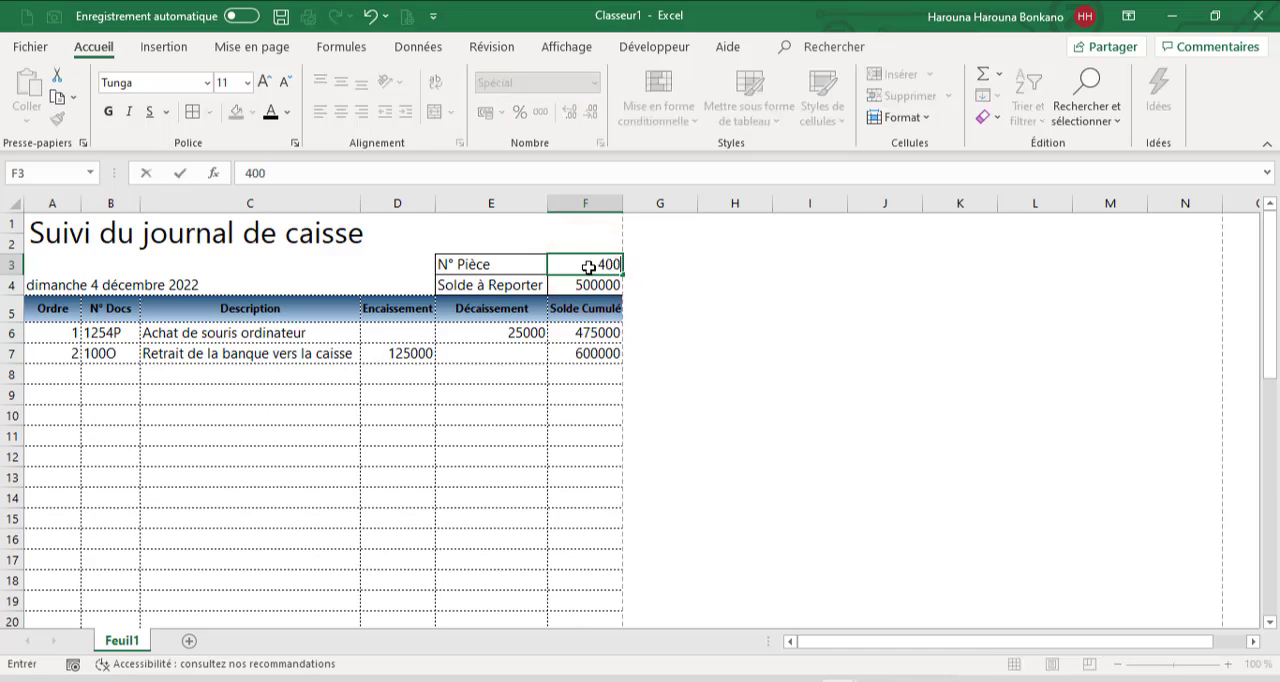
key(Return)
click(372, 365)
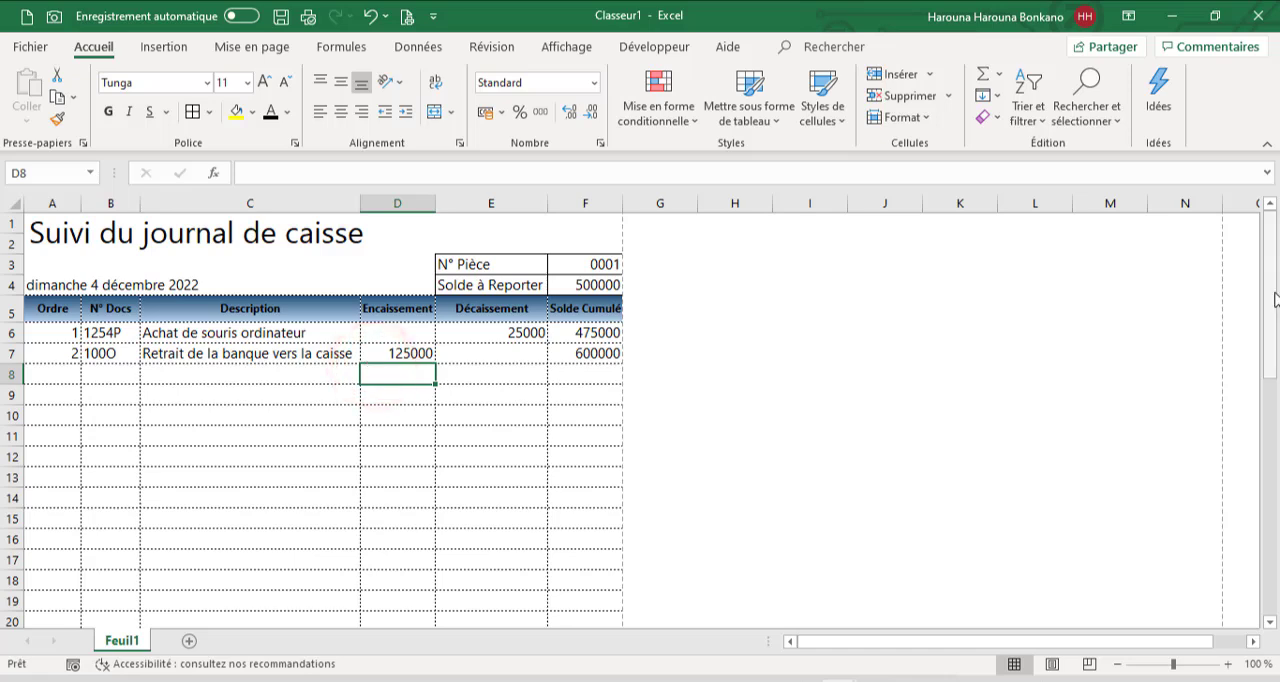
Enter the heading Pièces in cell A51, below the end of the journal table
drag(1275, 296, 1268, 566)
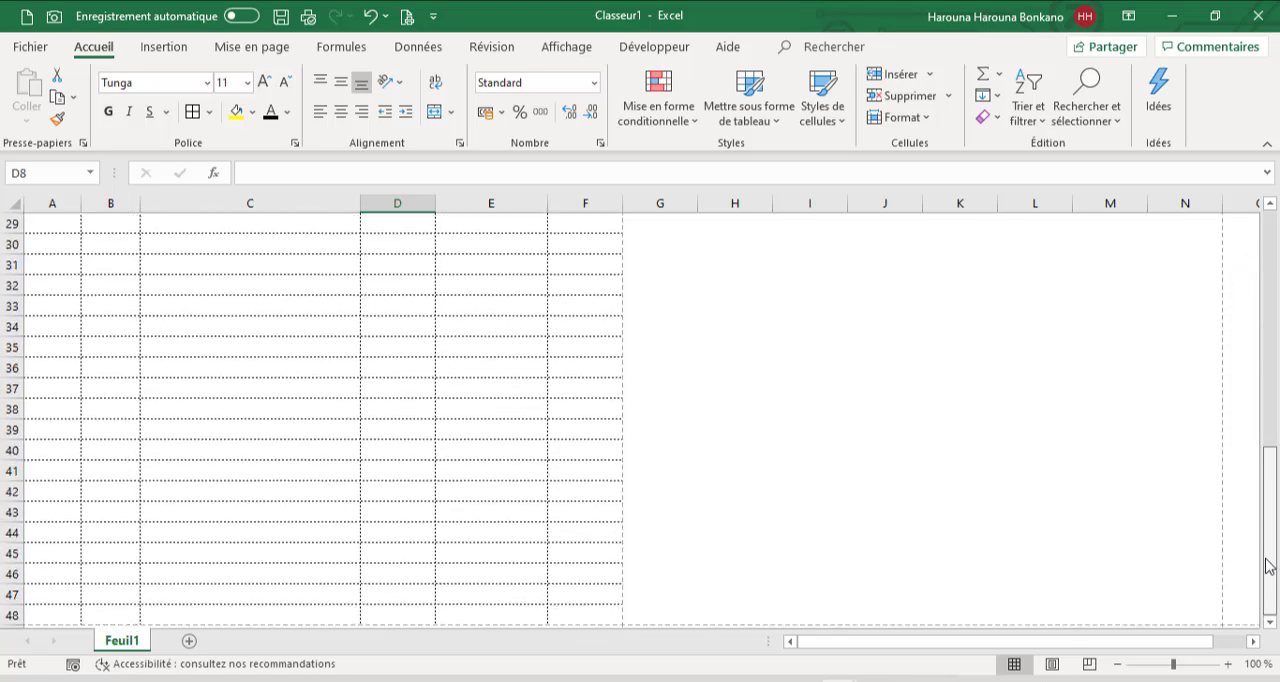
click(1270, 621)
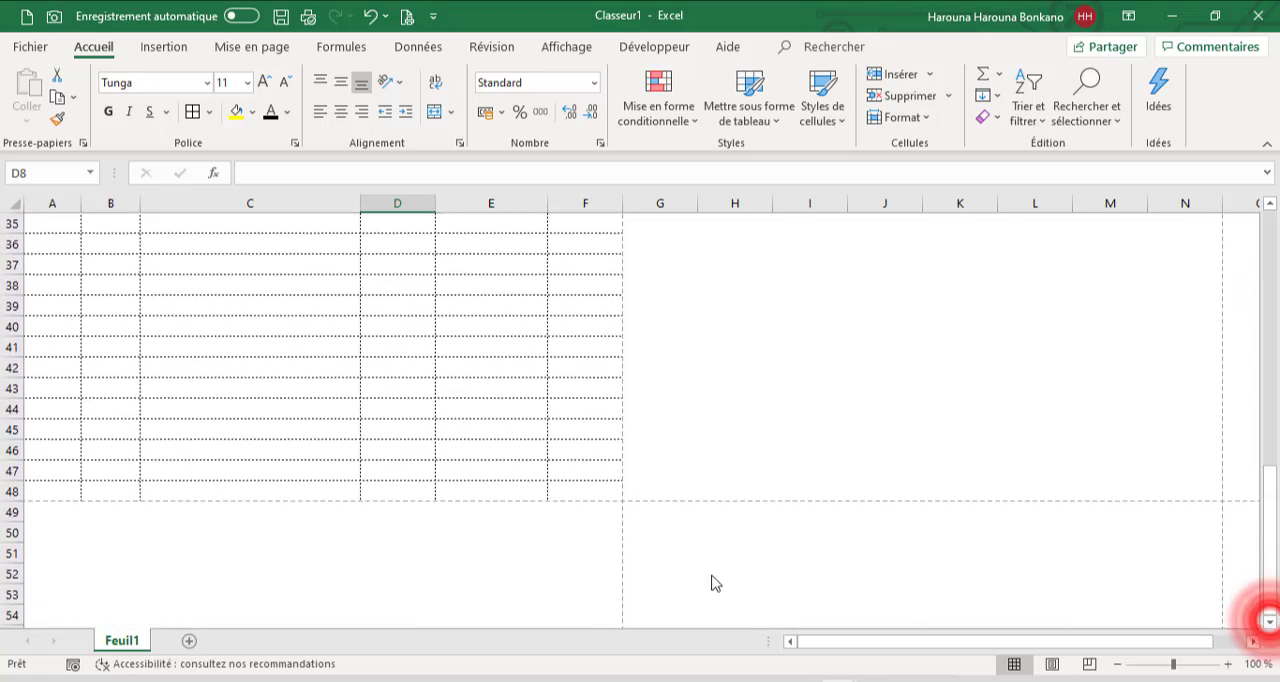
click(66, 551)
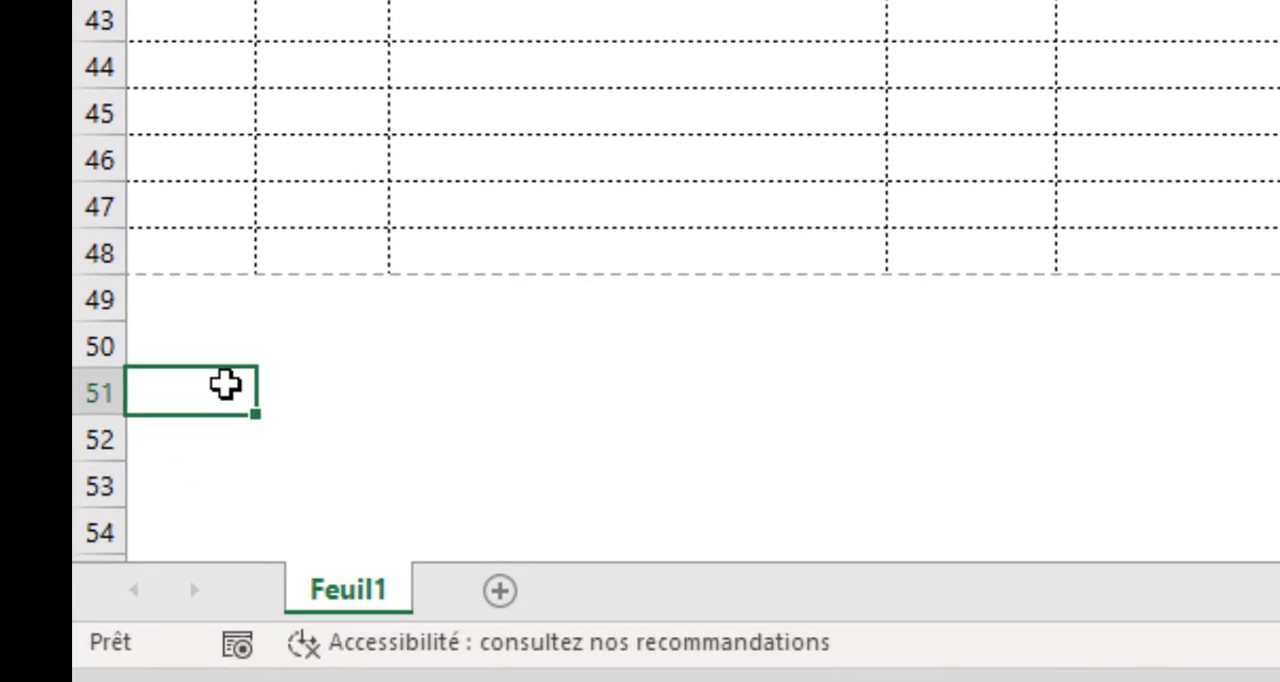
text(Bi)
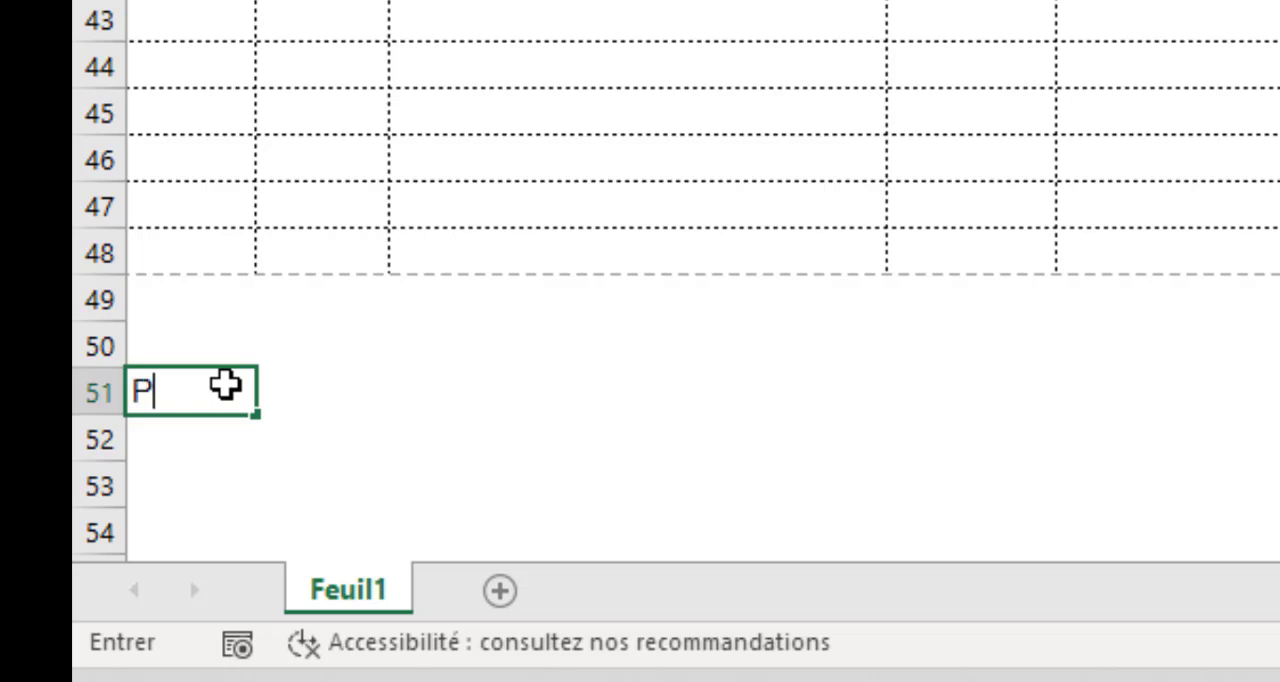
List the coin values 5, 10, 25, 50, 10, 200, 250 and 500 under Pièces in cells A52 to A59
click(223, 433)
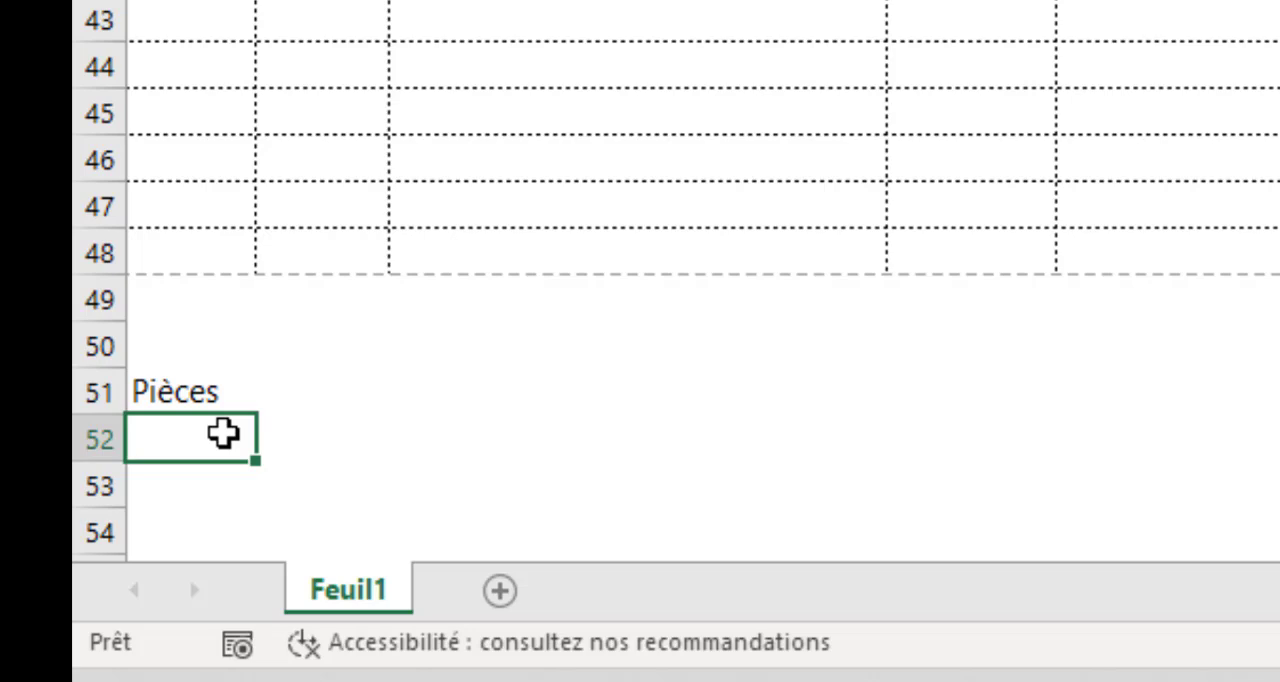
text(5)
key(Return)
text(10)
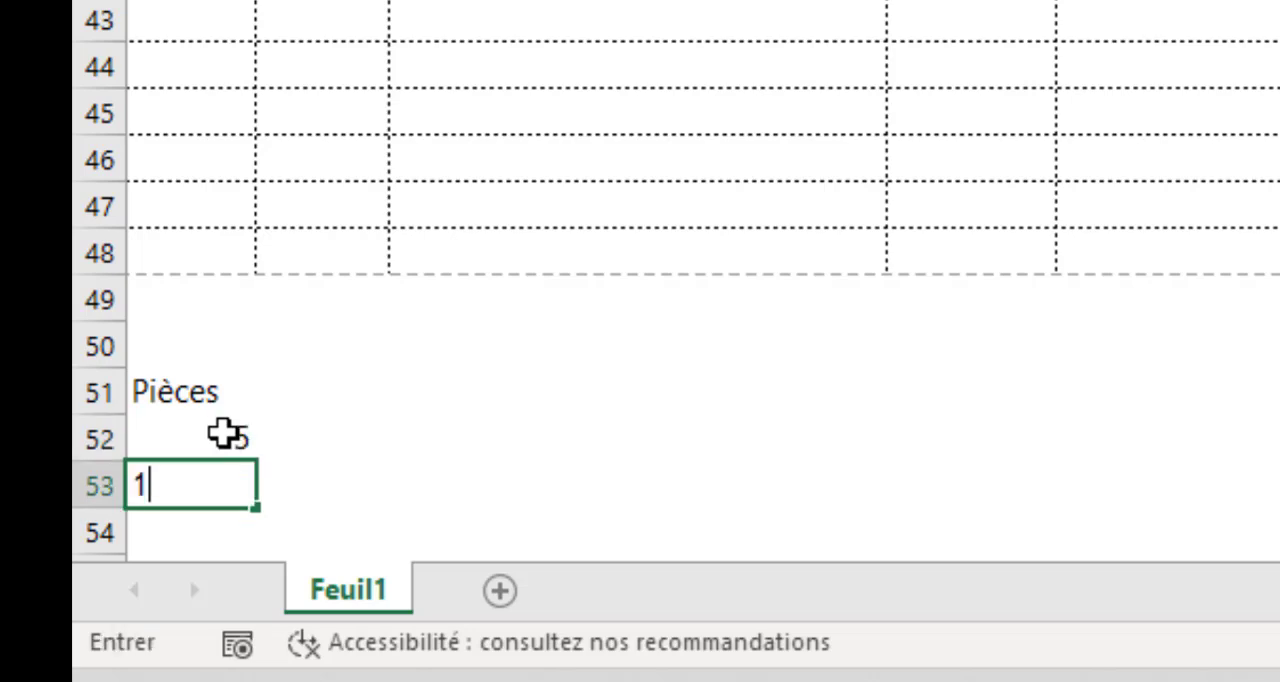
key(Return)
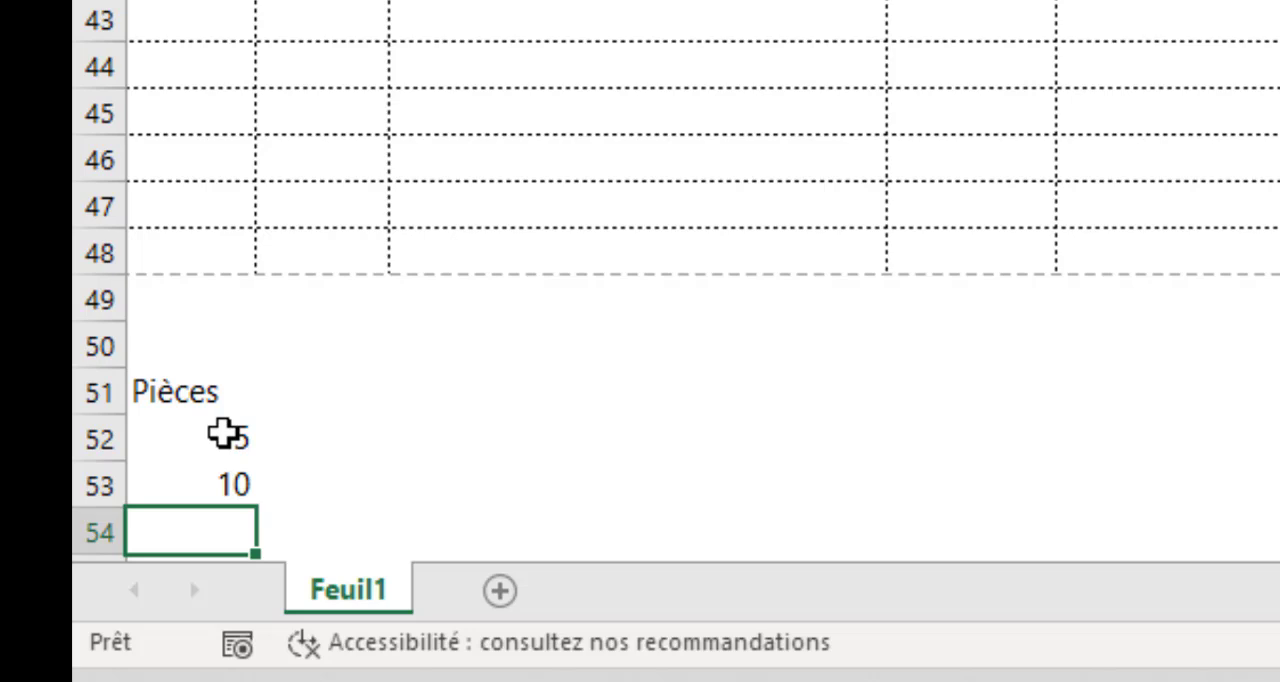
text(25)
key(Return)
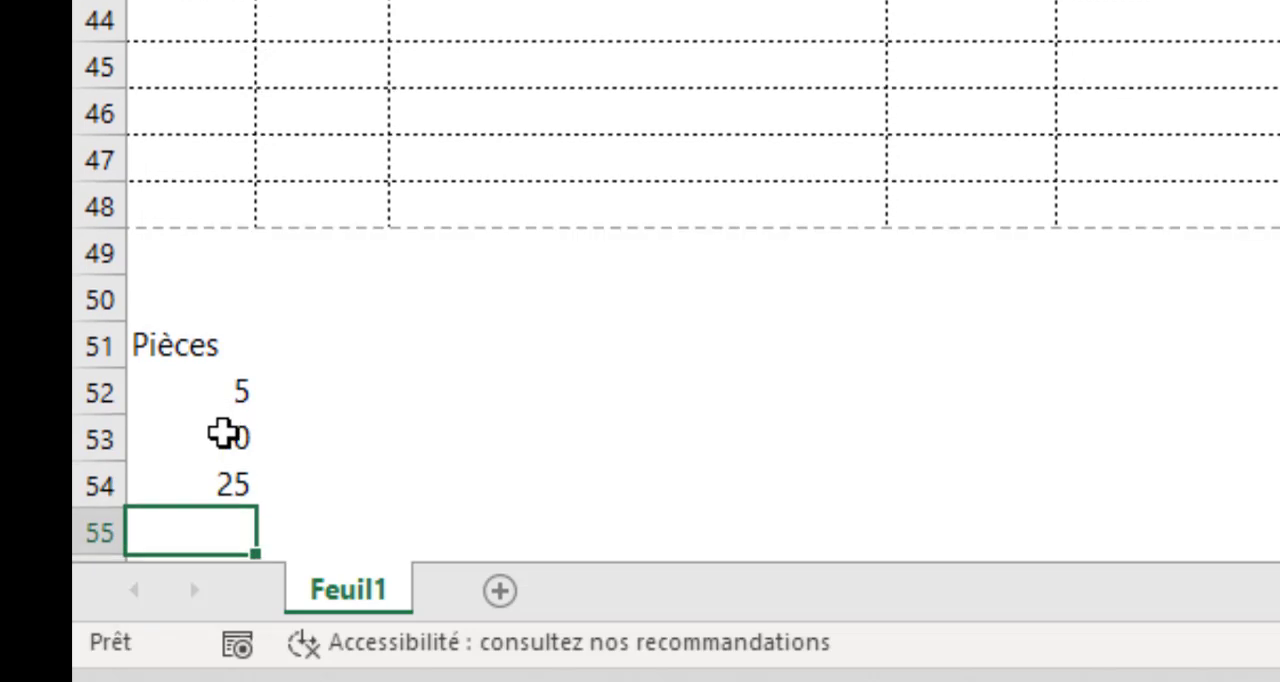
text(50)
key(Return)
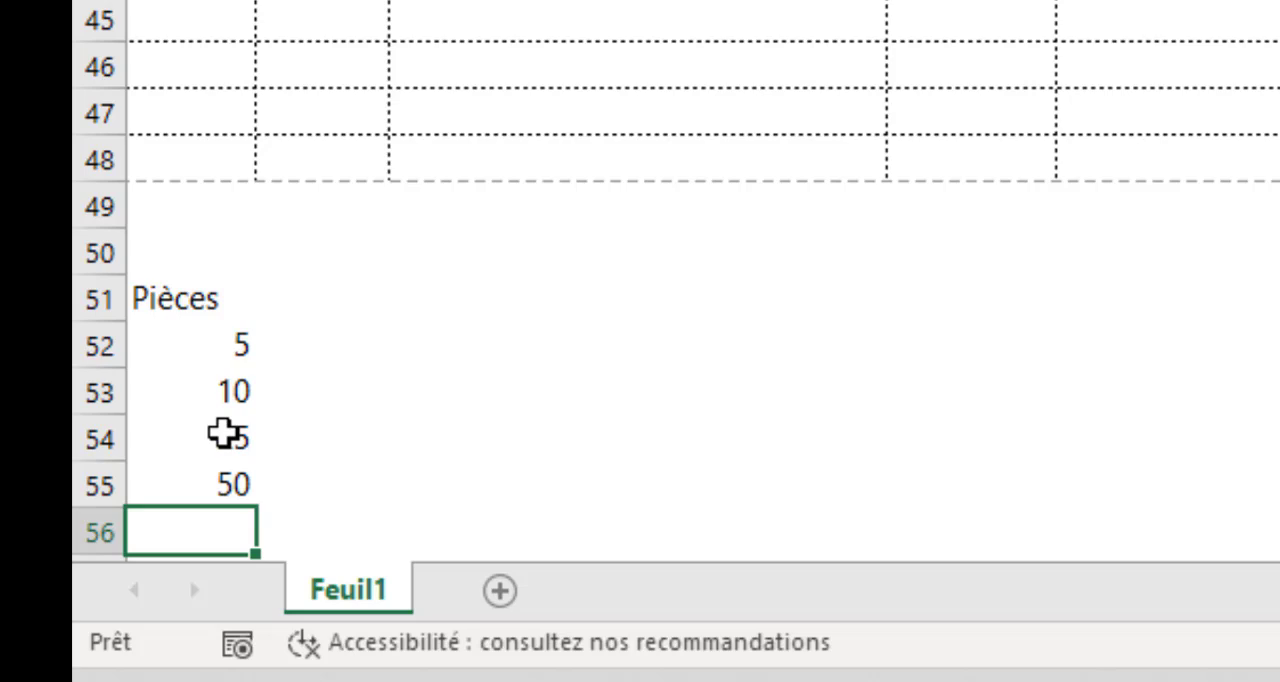
text(10)
key(Return)
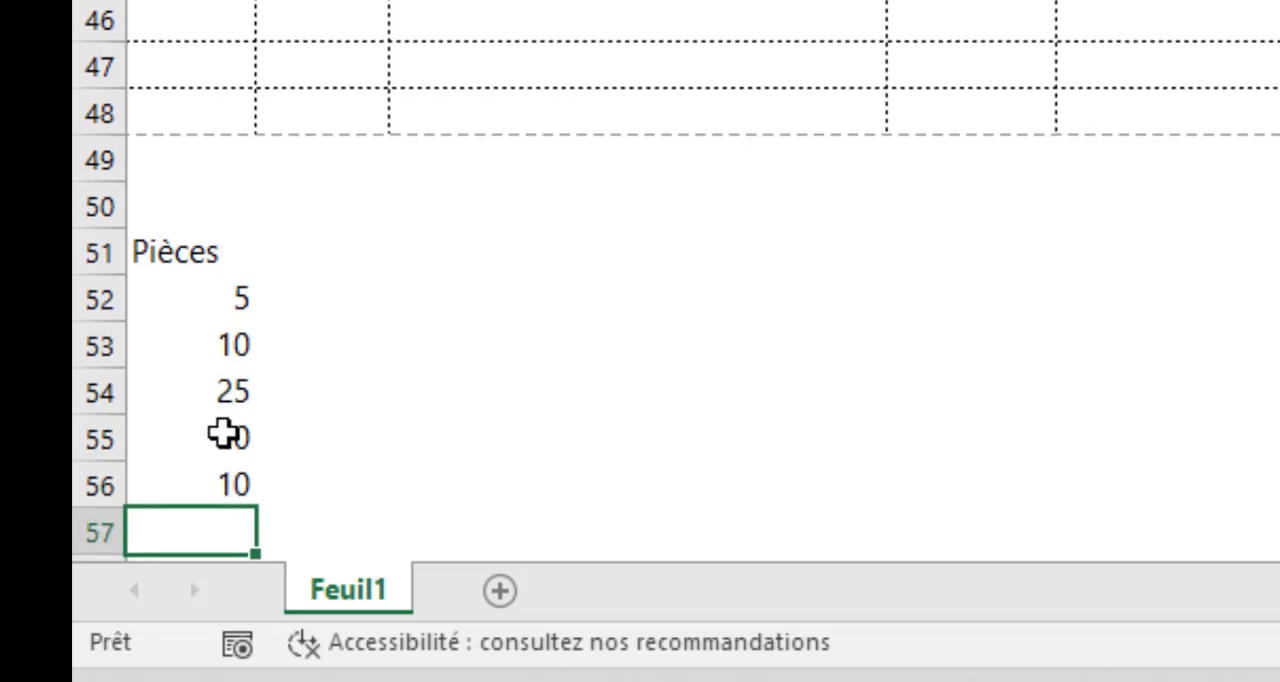
text(200)
key(Return)
text(250)
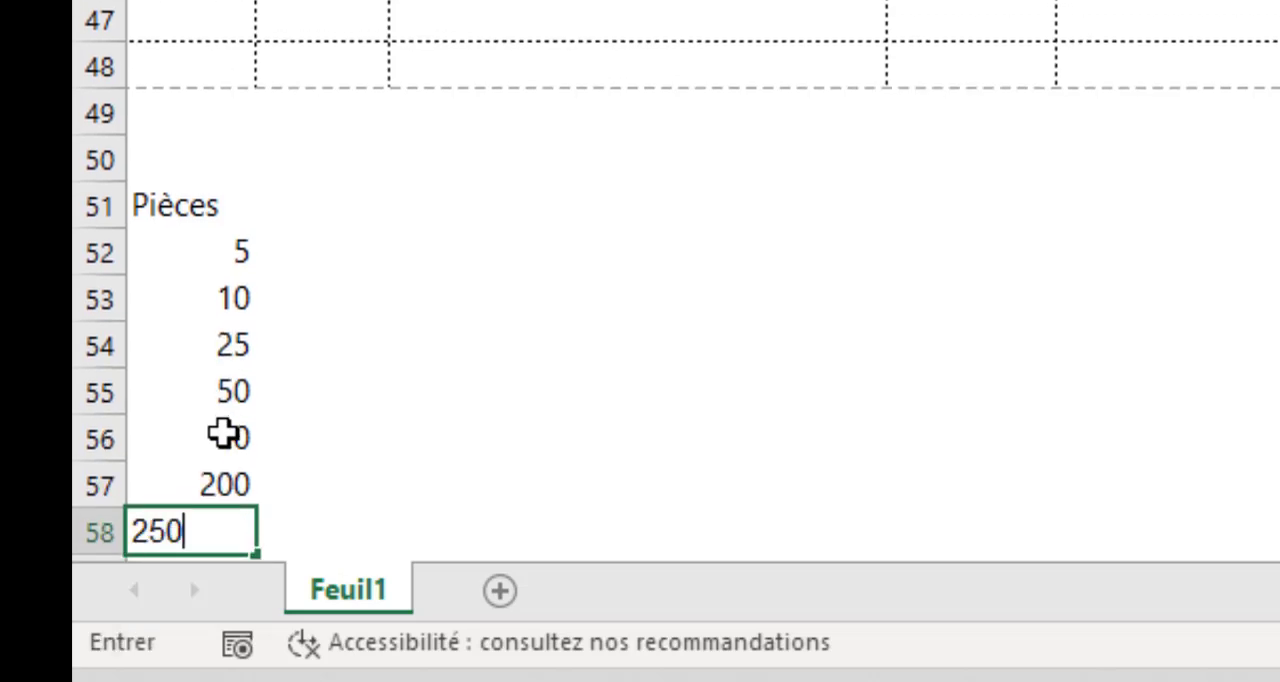
key(Return)
text(500)
key(Return)
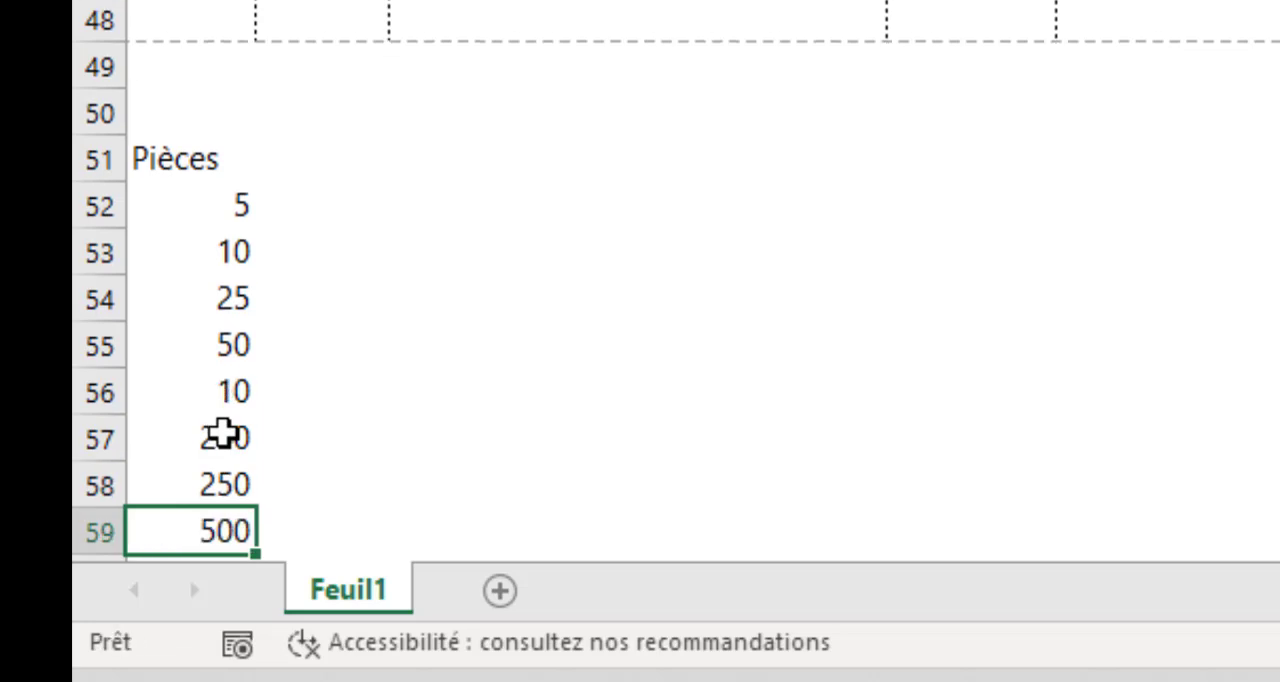
key(Return)
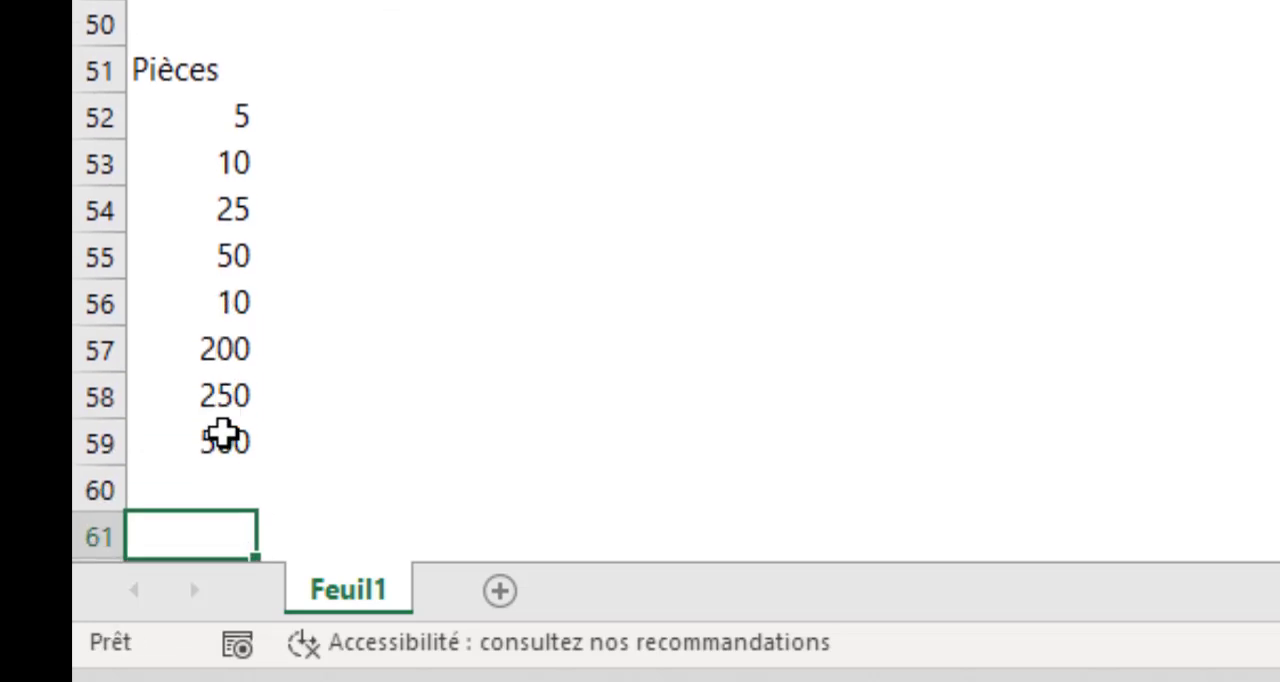
Enter the heading Billets in cell A60, directly below the coin values
key(Up)
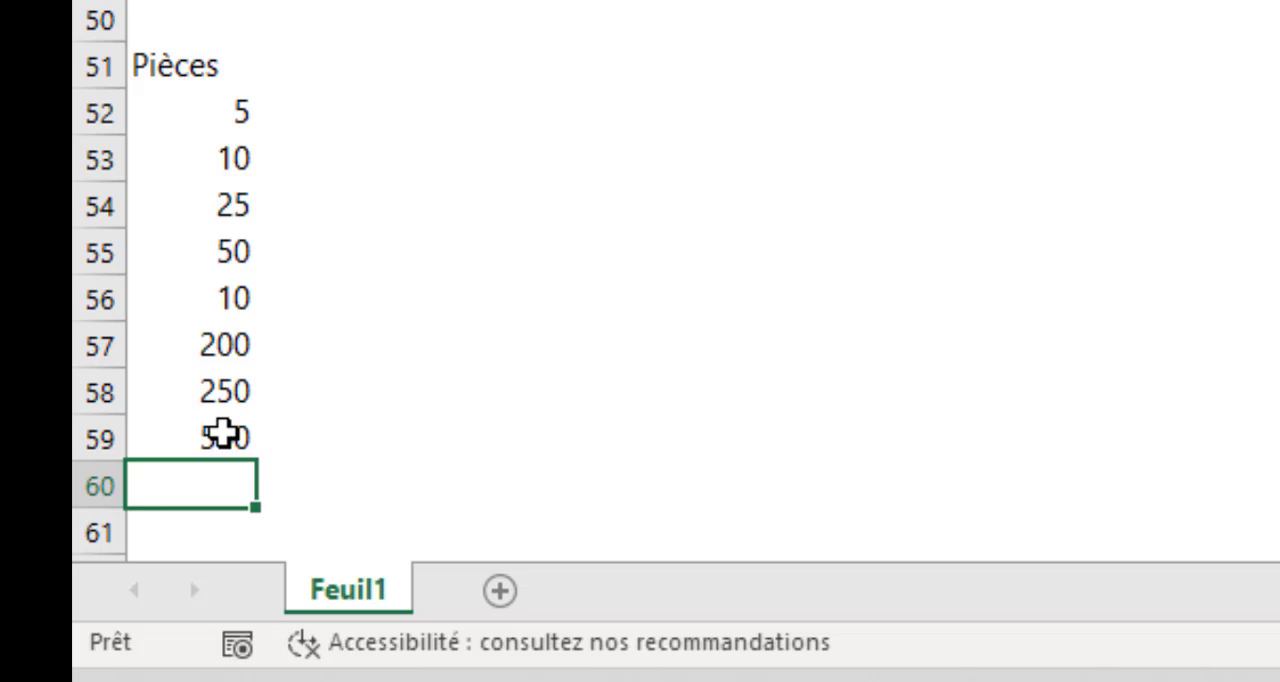
text(Billets)
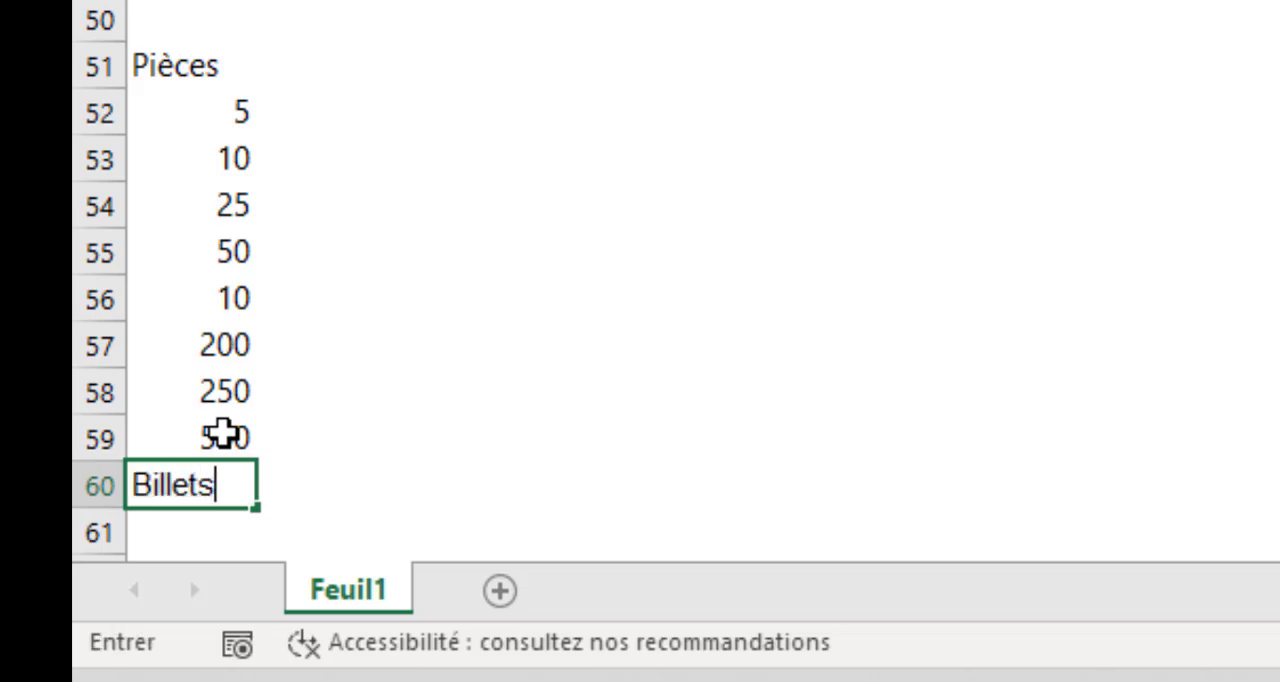
key(Return)
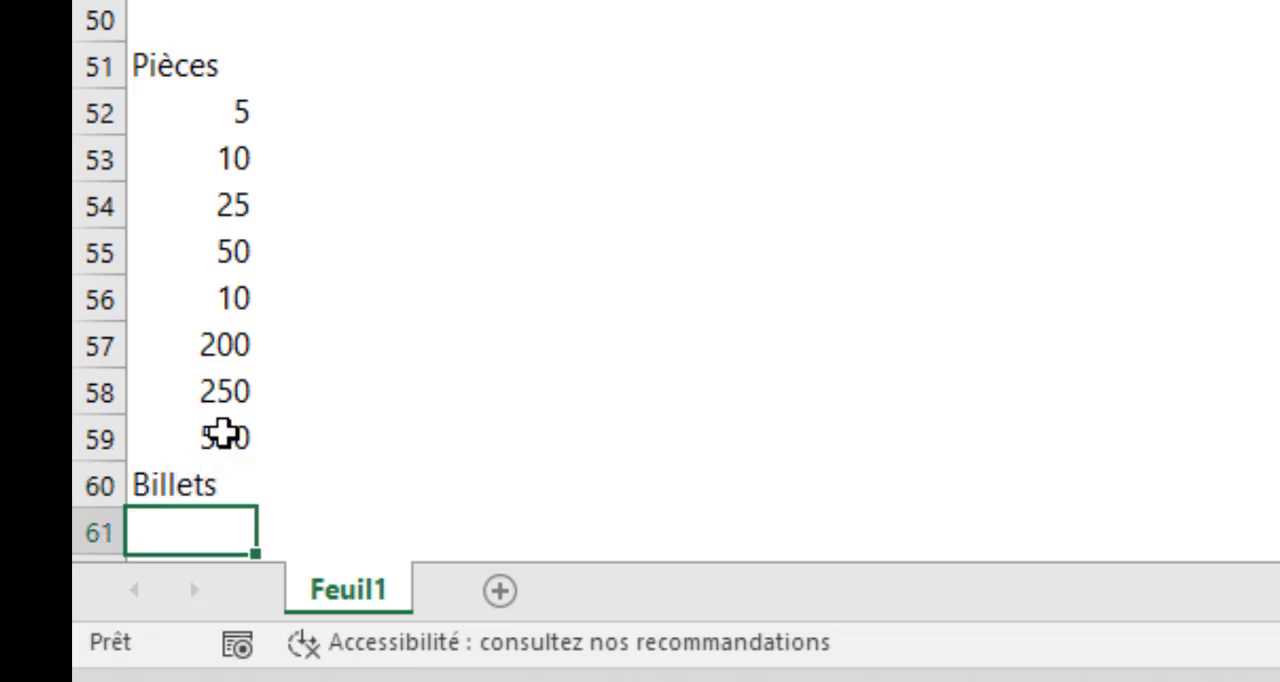
List the banknote values 500, 1000, 2000, 5000 and 10000 under Billets in cells A61 to A65
text(500)
key(Return)
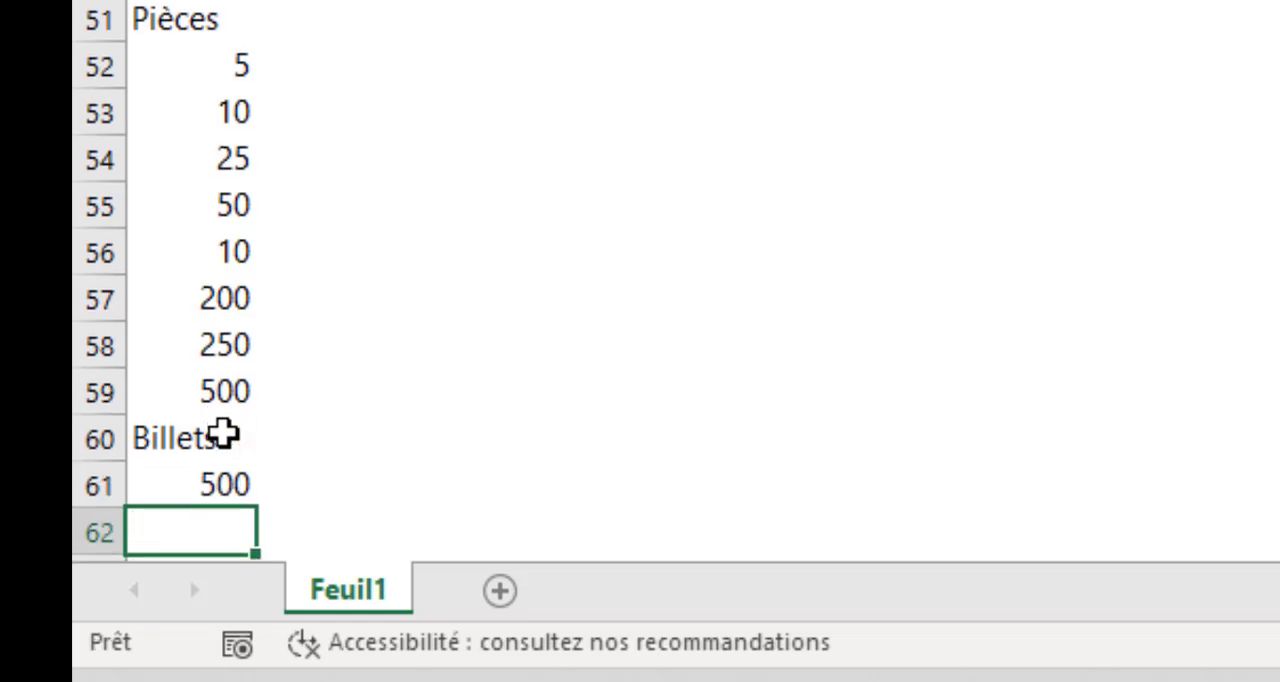
text(1000)
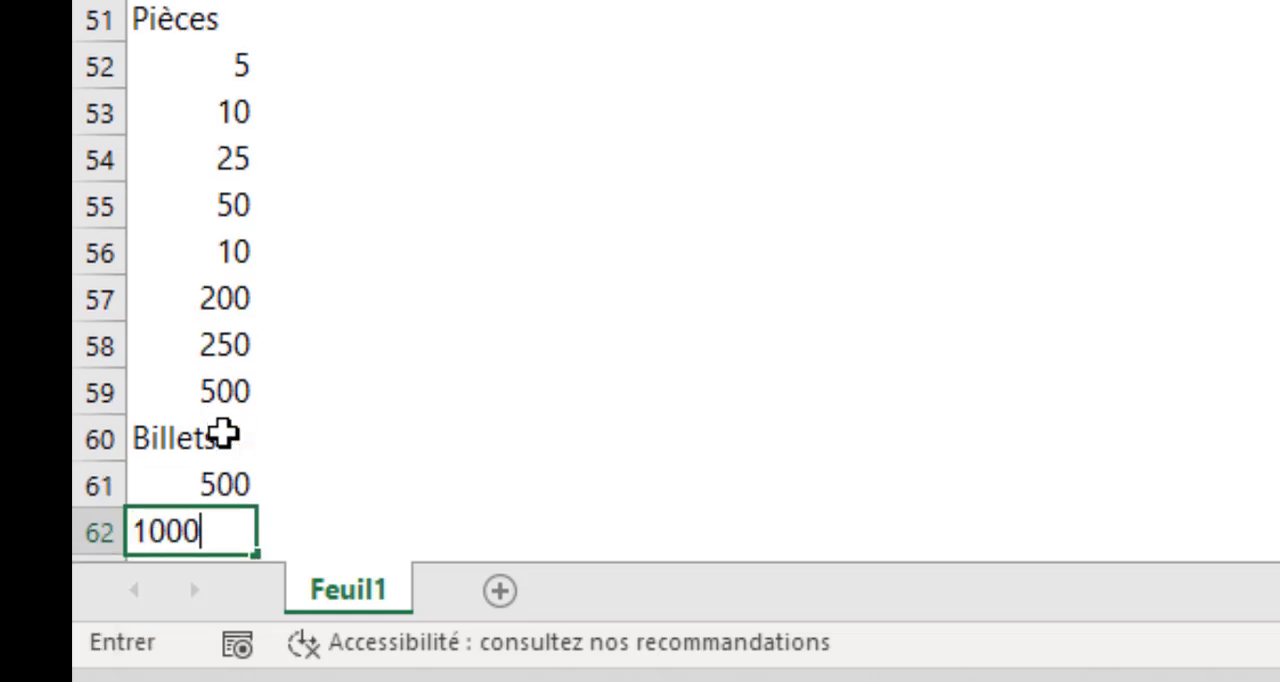
key(Return)
text(200)
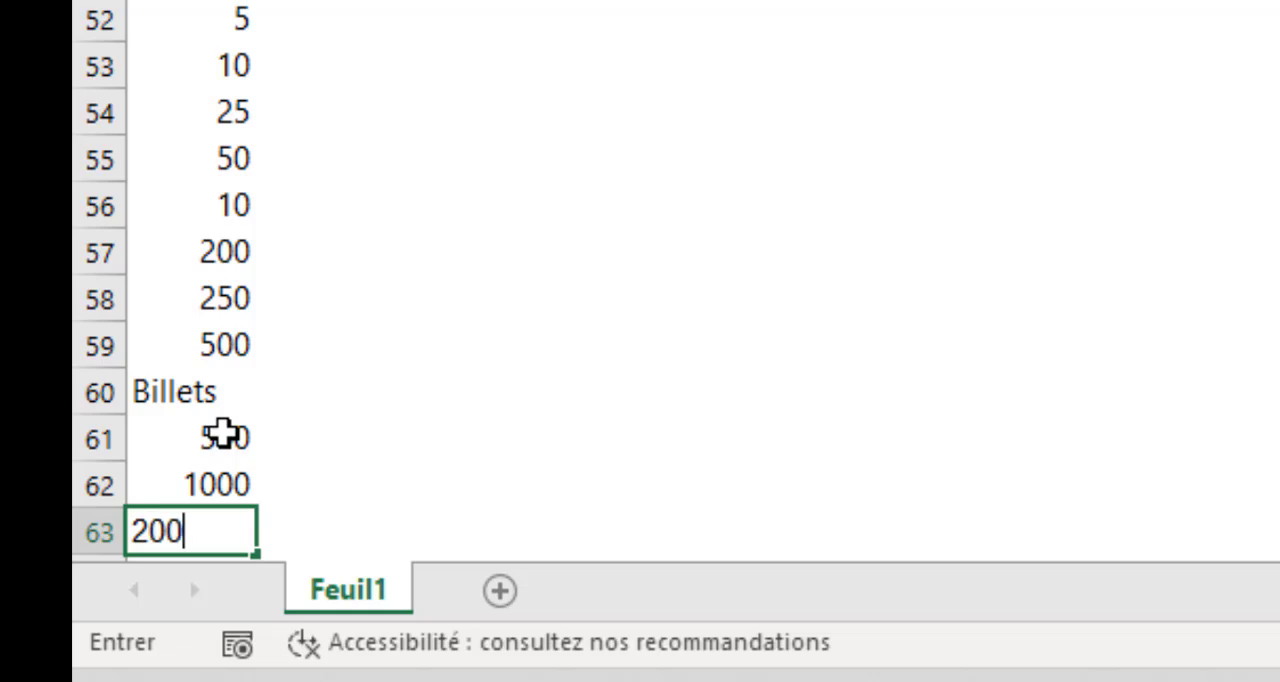
text(0)
key(Return)
text(5)
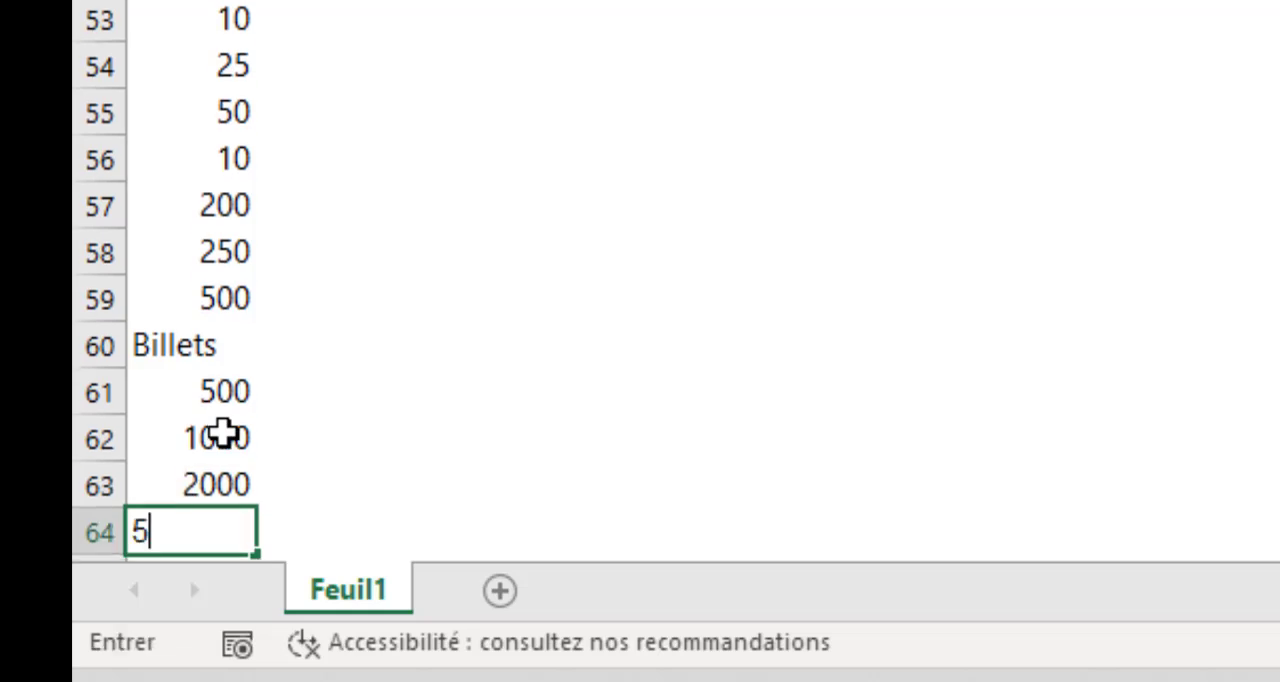
key(Return)
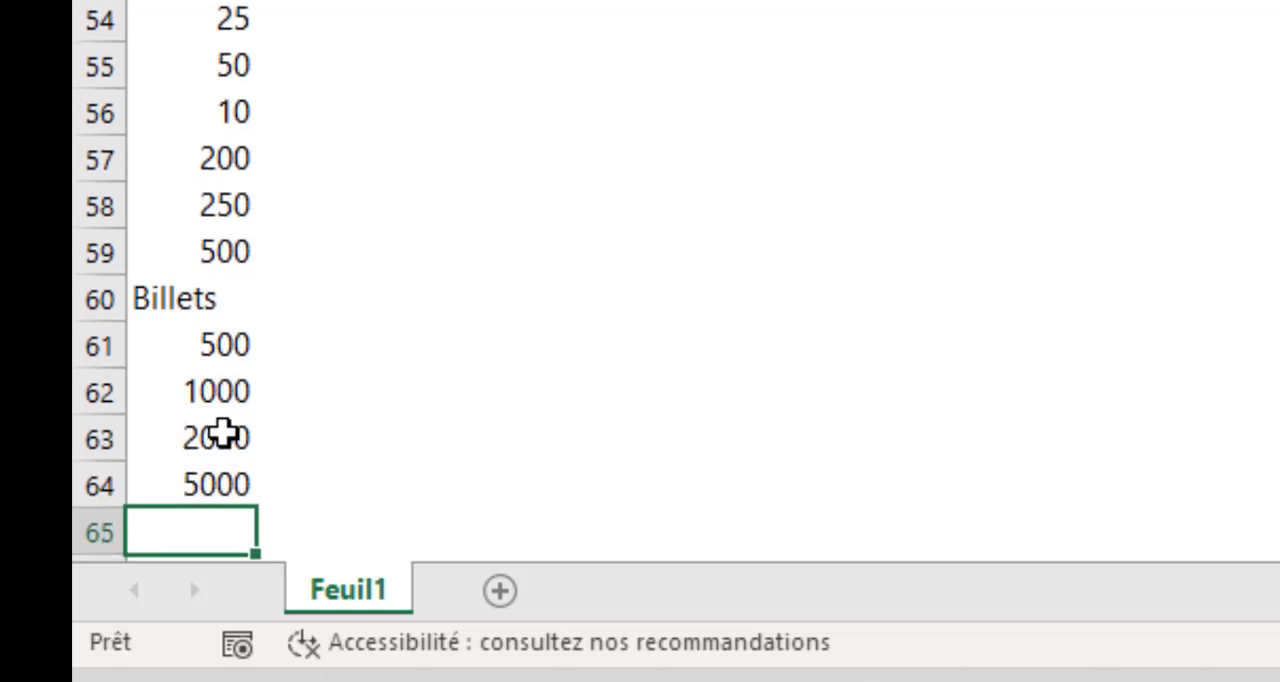
text(10000)
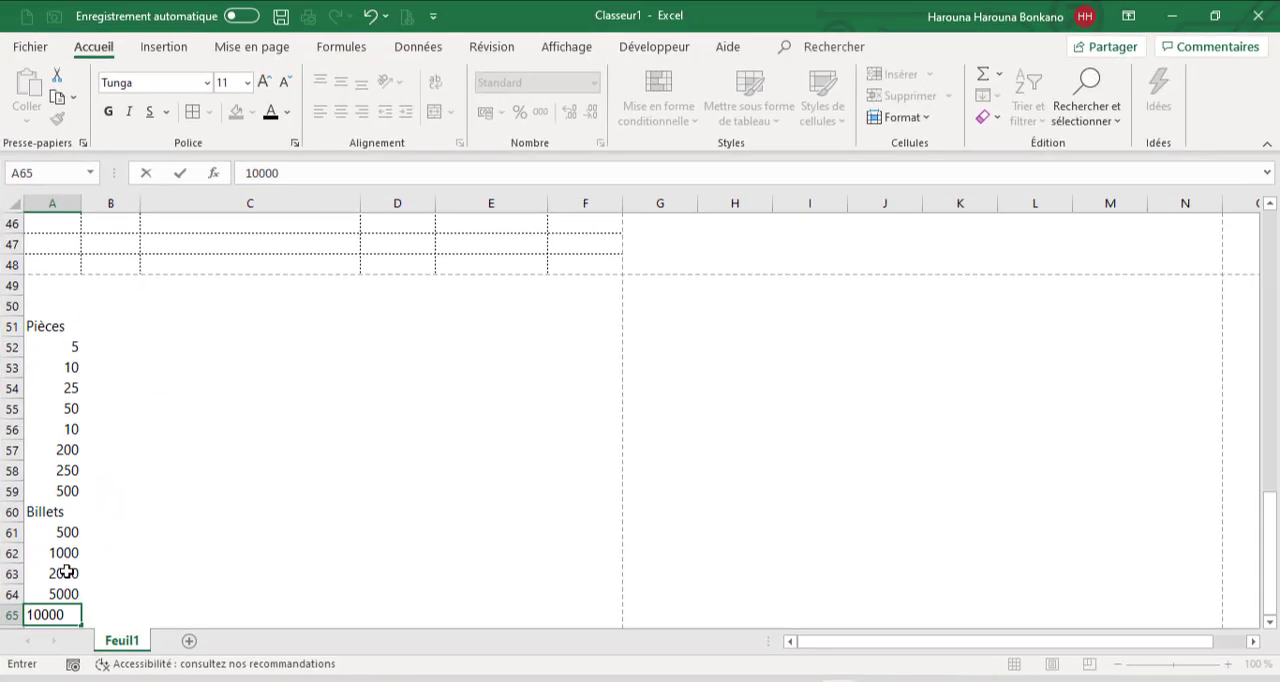
key(Tab)
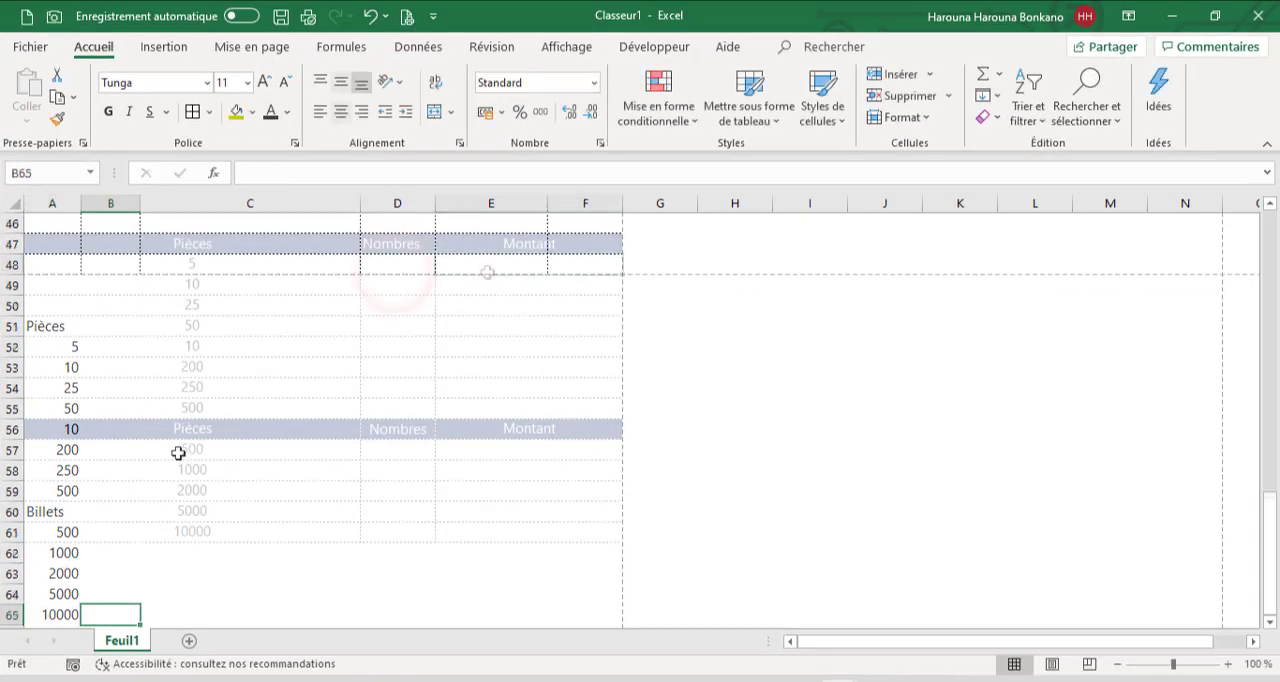
Calculate the first coin's Montant in E52 with =A52*D52 and fill the formula down to row 59
click(491, 264)
text(=)
click(283, 261)
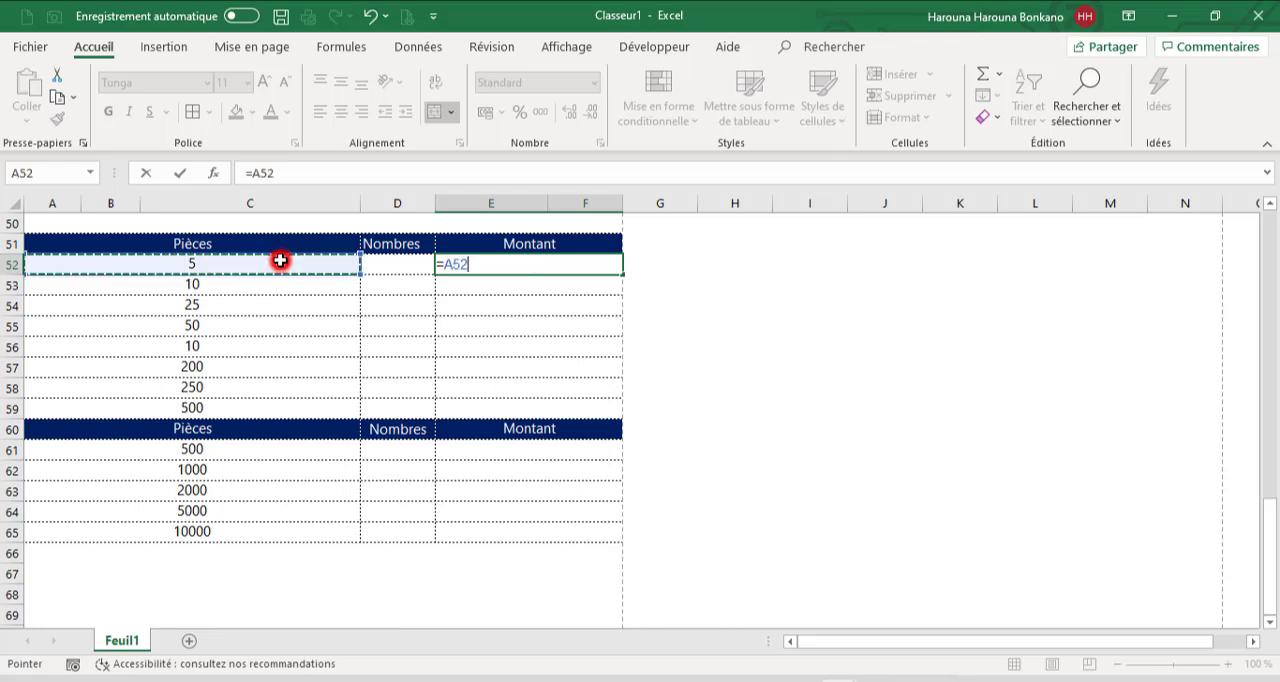
text(*)
key(Left)
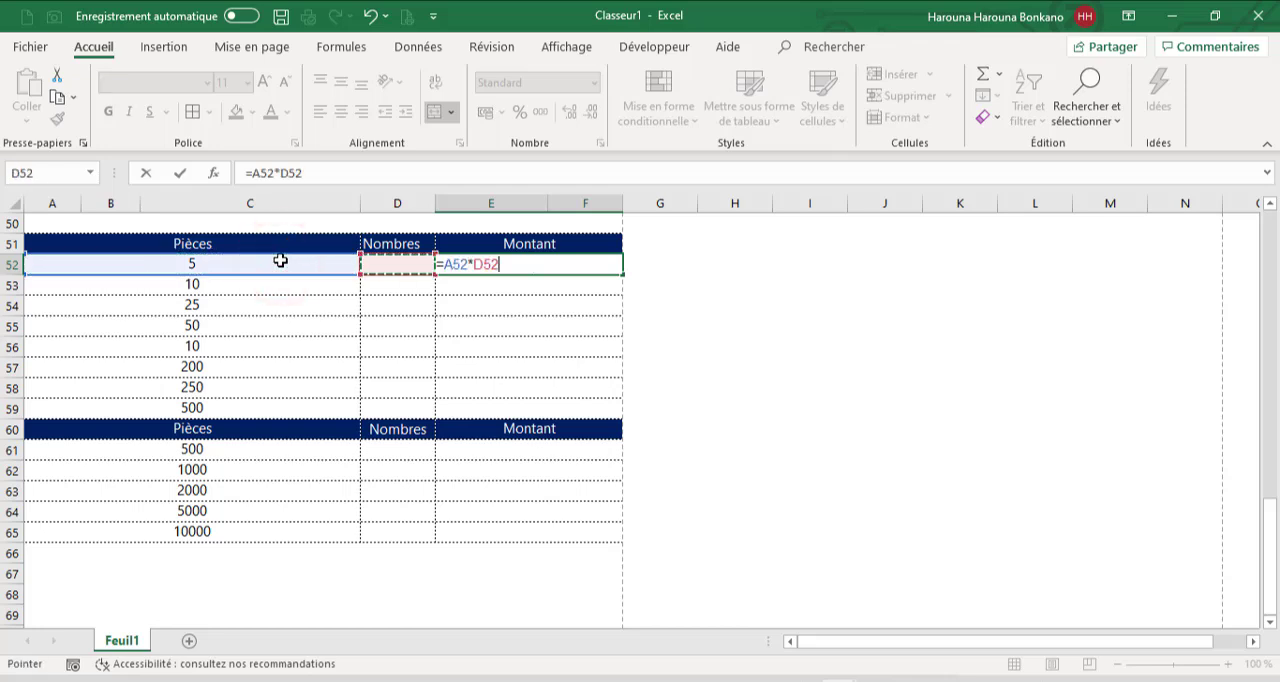
key(Return)
click(466, 264)
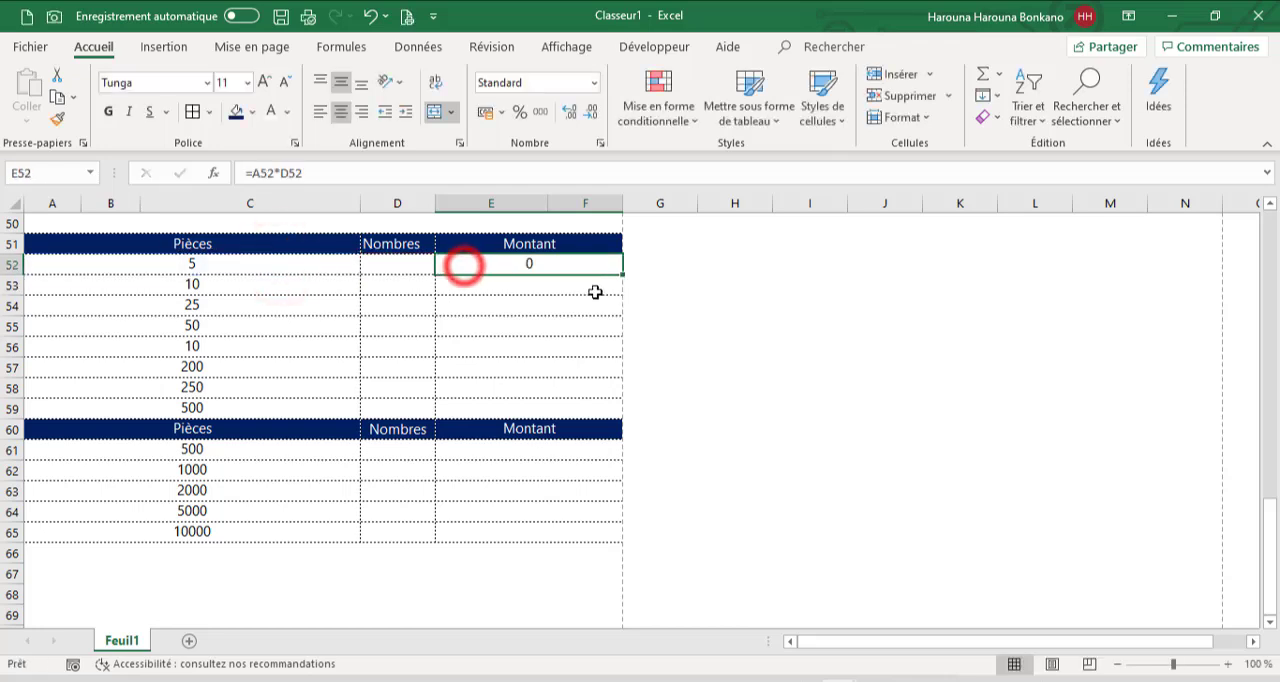
drag(622, 273, 605, 412)
Copy the Montant formula from E52 into the banknote rows E61 to E65
click(529, 268)
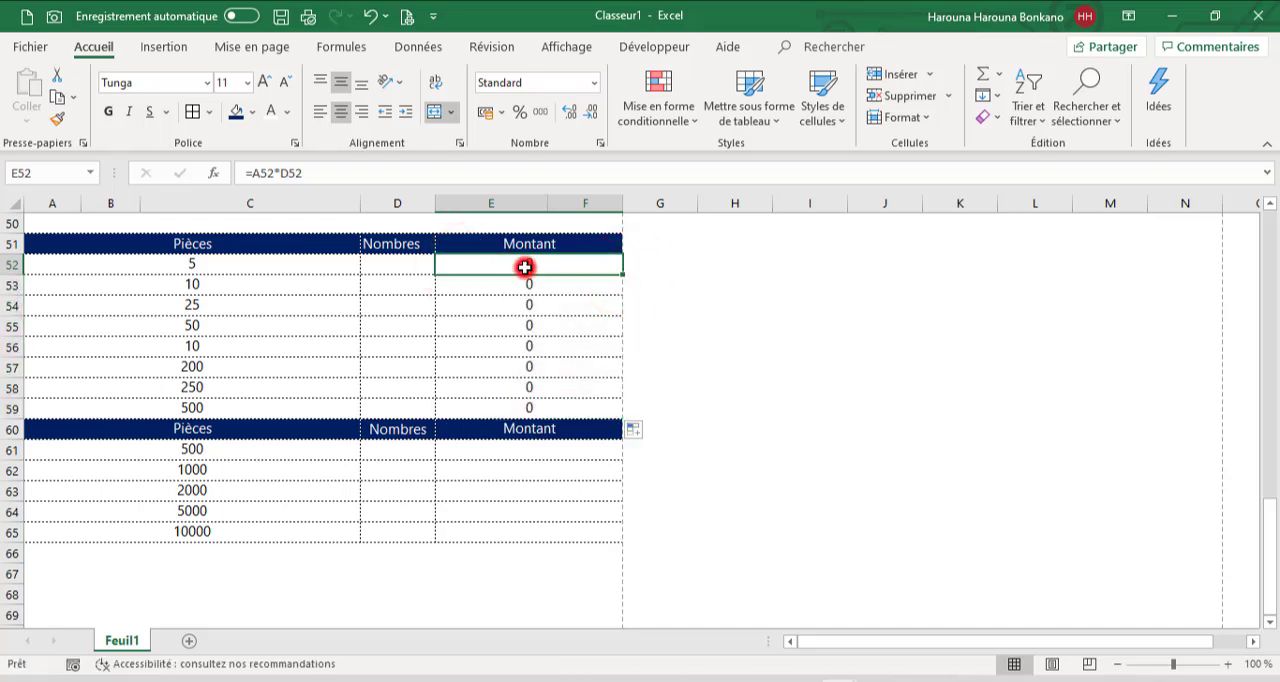
key(ctrl+c)
drag(503, 446, 500, 530)
key(ctrl+v)
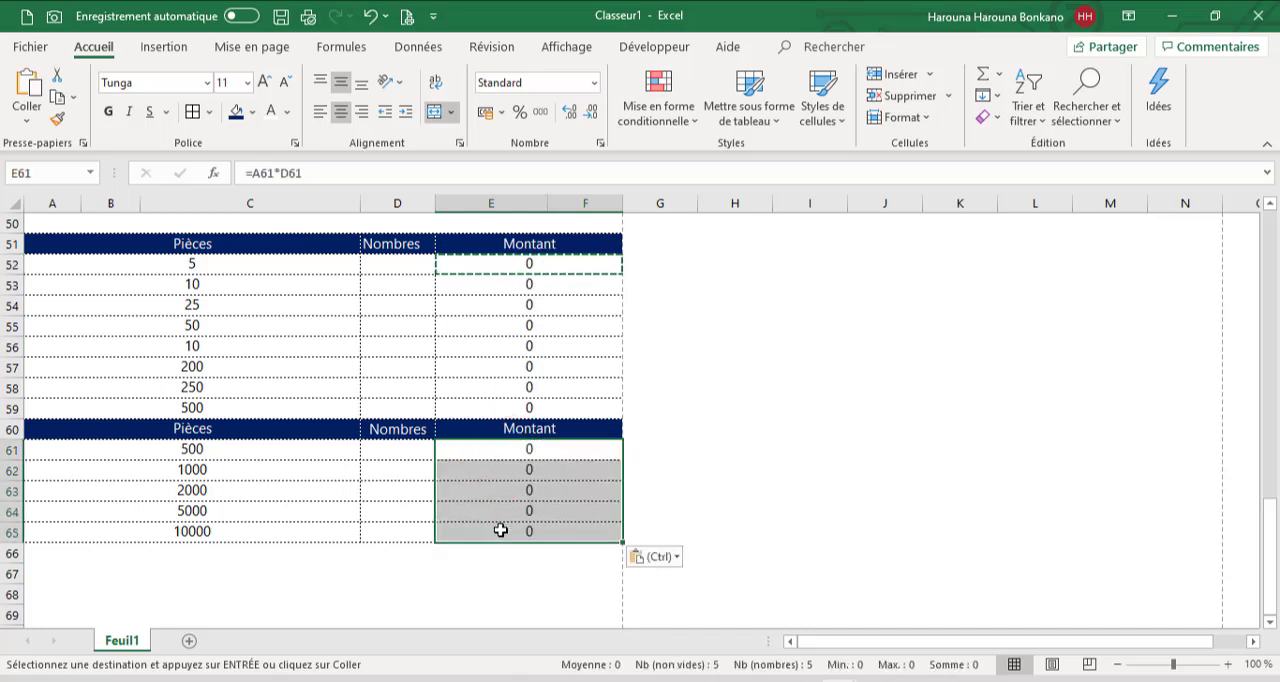
Format the Montant amounts in rows 52 to 59 and 61 to 65 so that zeros display as a dash
key(ctrl)
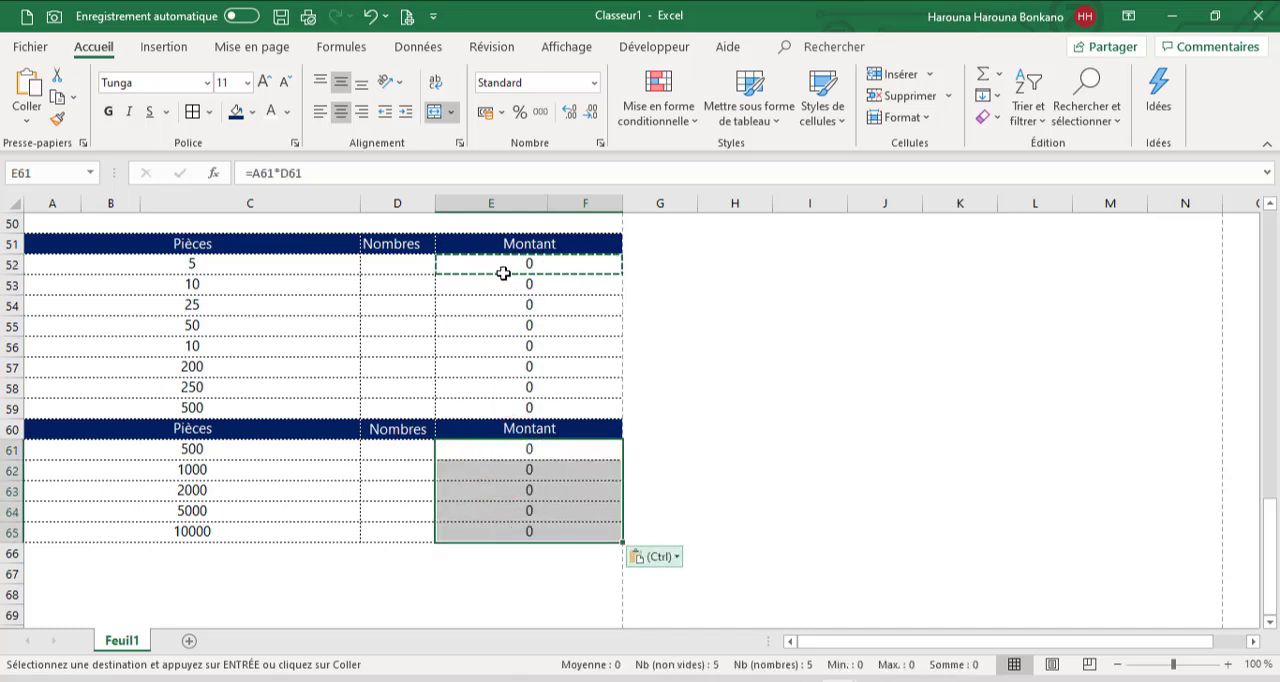
click(499, 267)
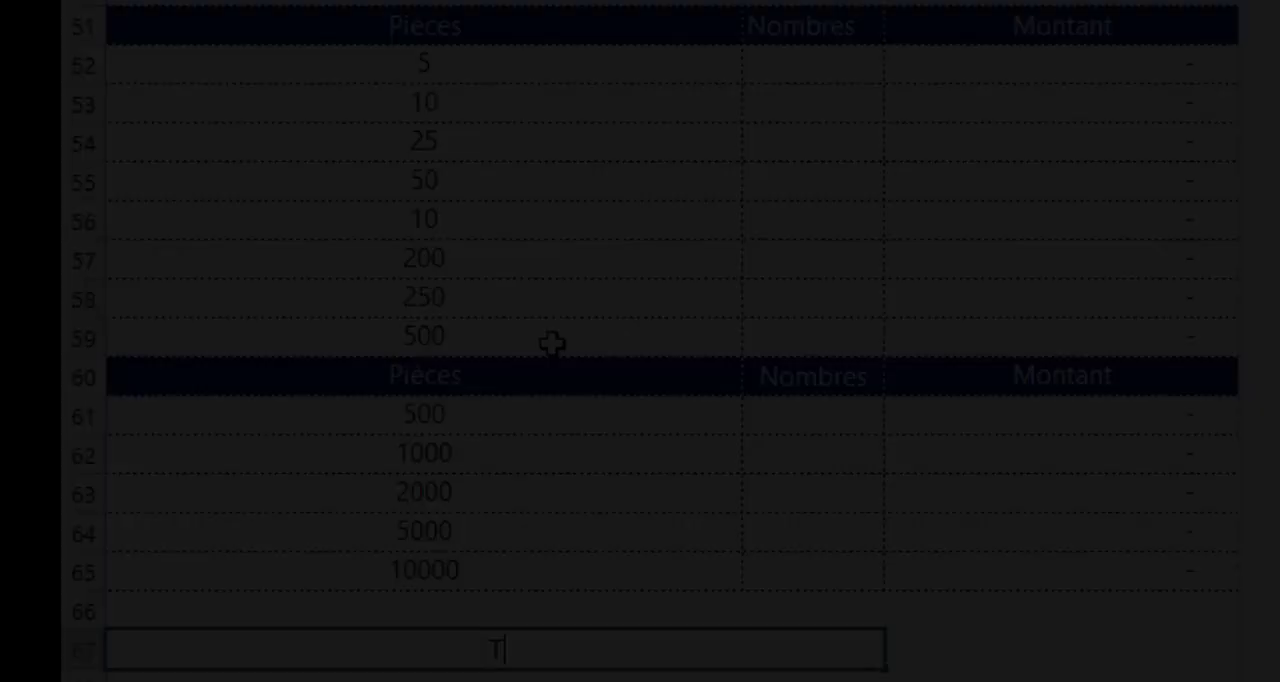
Enter the label "Total Selon le journal de caisse" in the merged cell in row 67
text(Total Selon l)
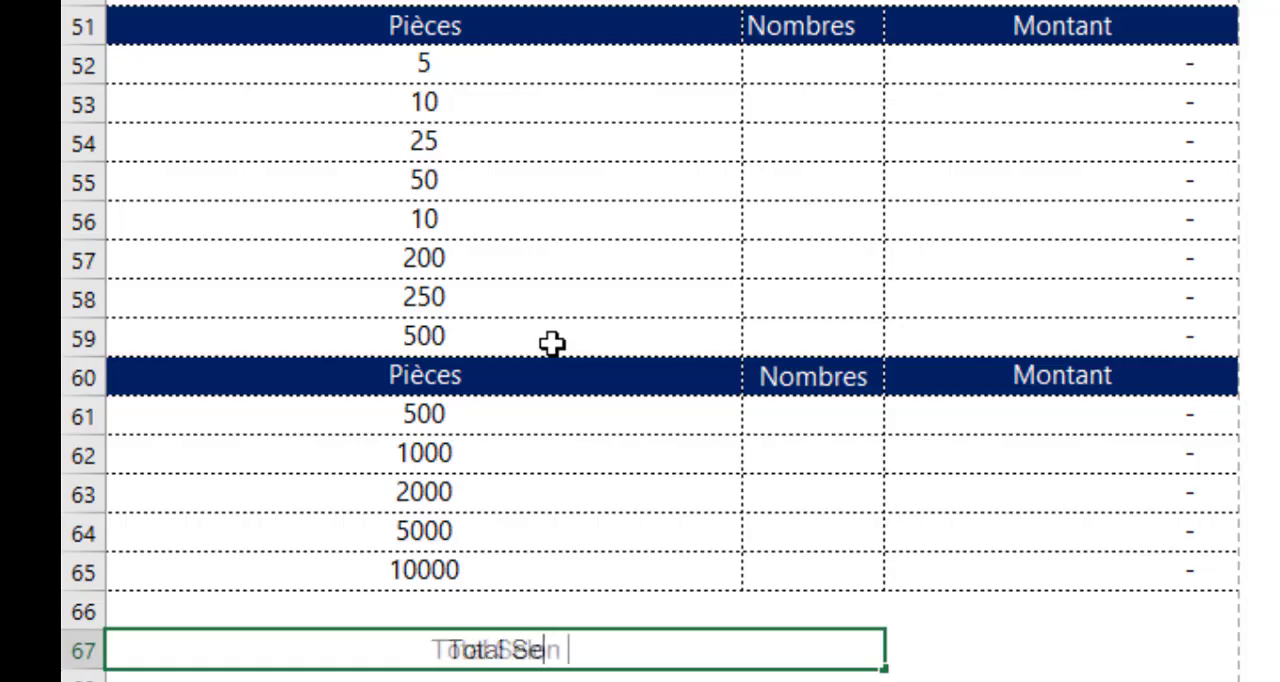
text(e journal de caisse)
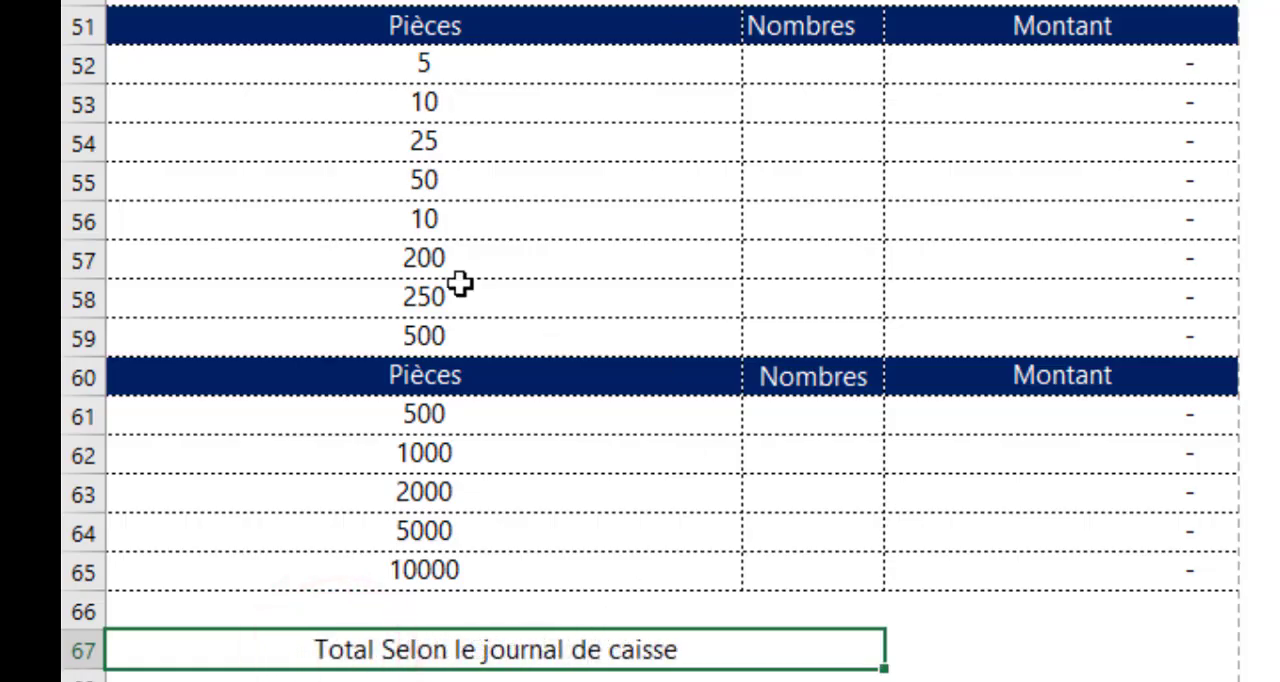
Copy the row 67 label to row 69 and change its text to "Total Selon le contrôle de caisse"
key(ctrl+c)
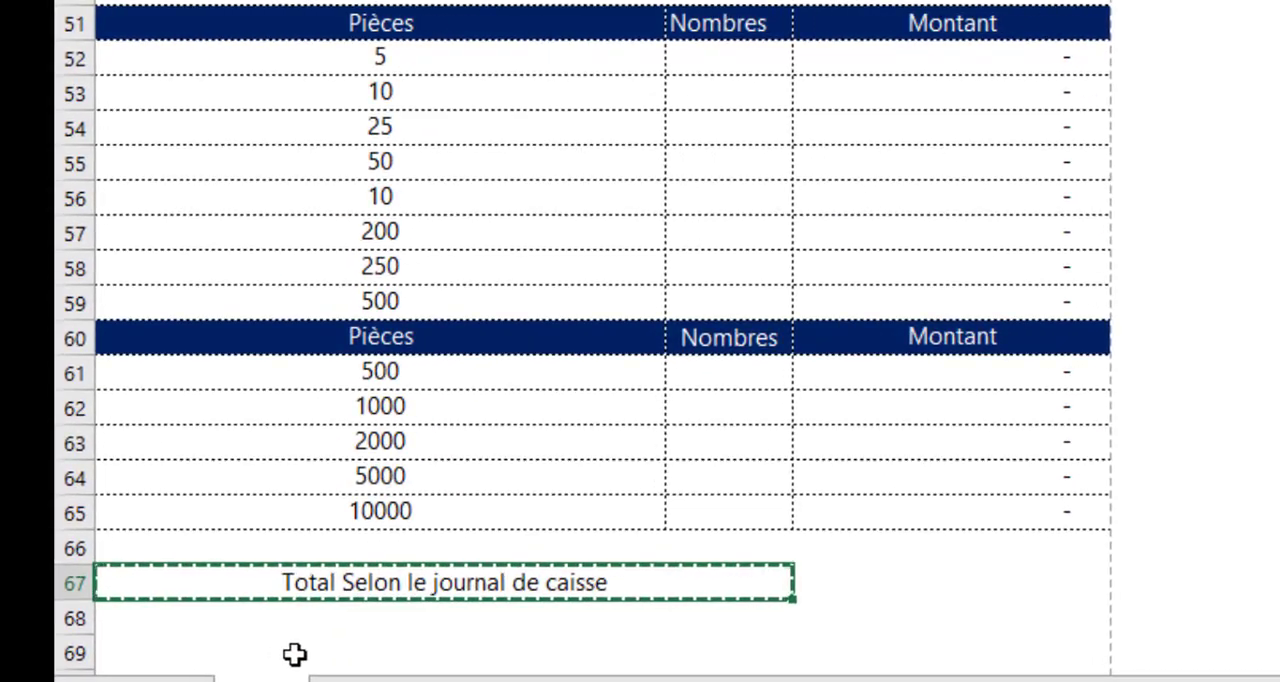
click(200, 650)
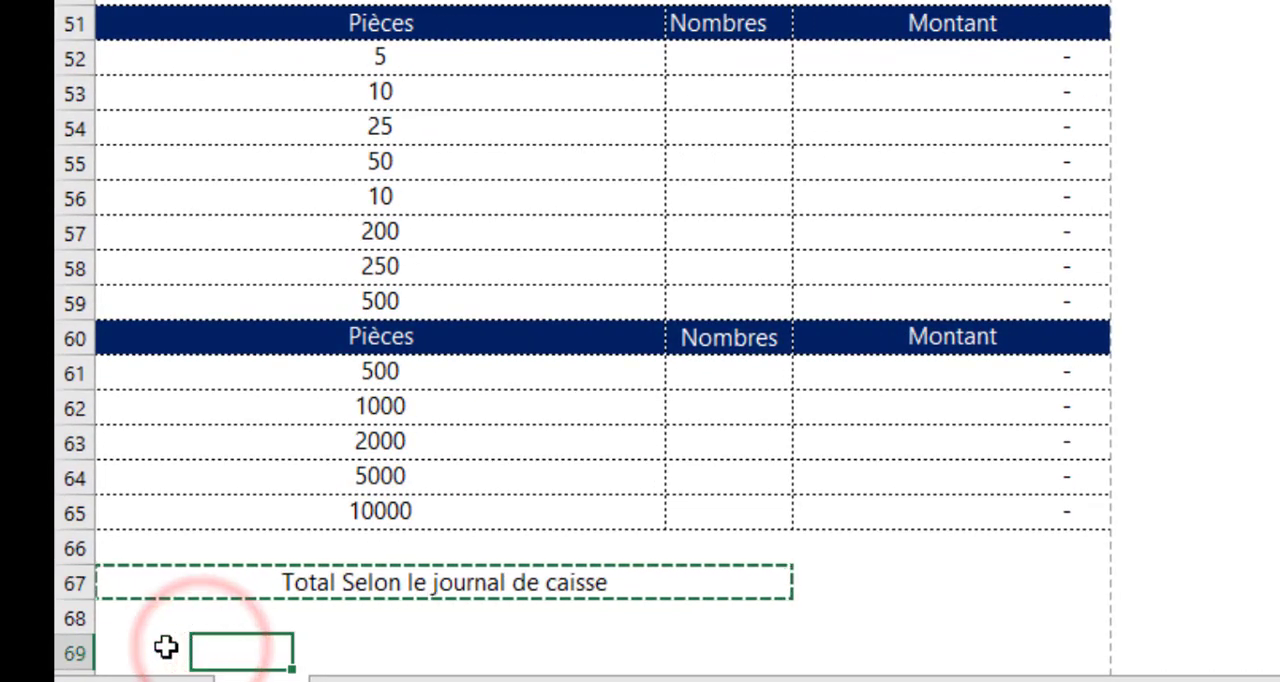
click(166, 647)
key(ctrl+v)
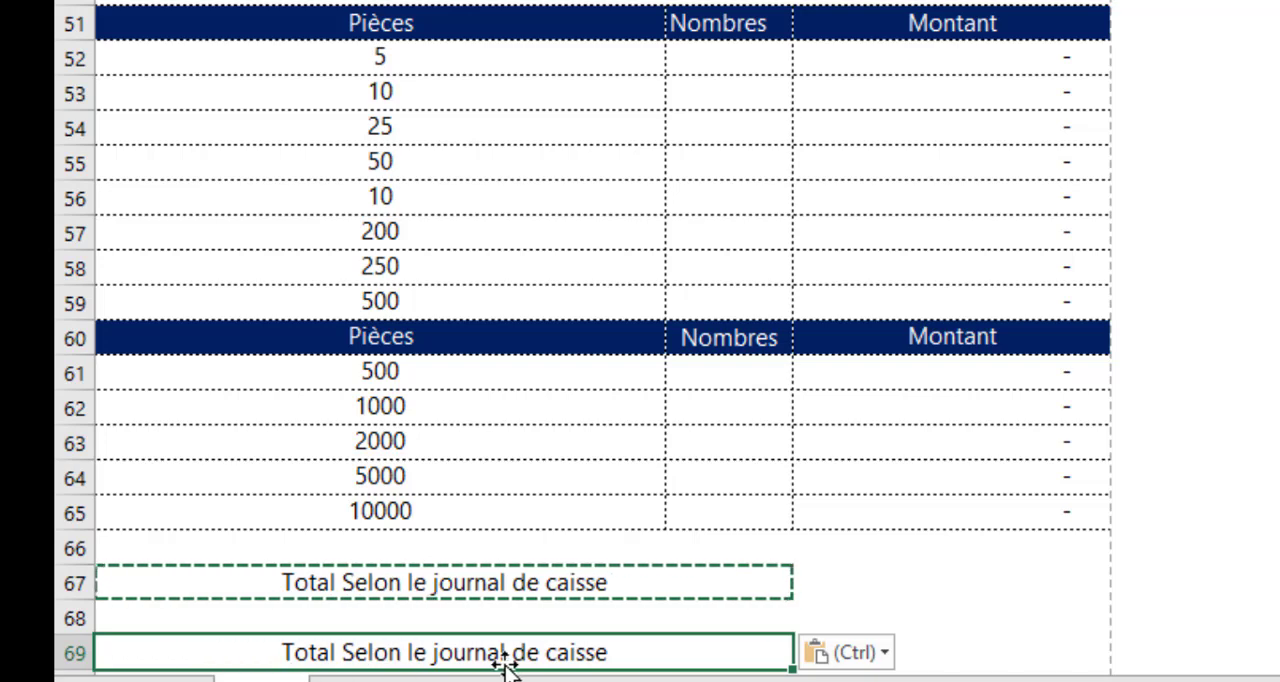
double_click(628, 655)
drag(628, 655, 235, 643)
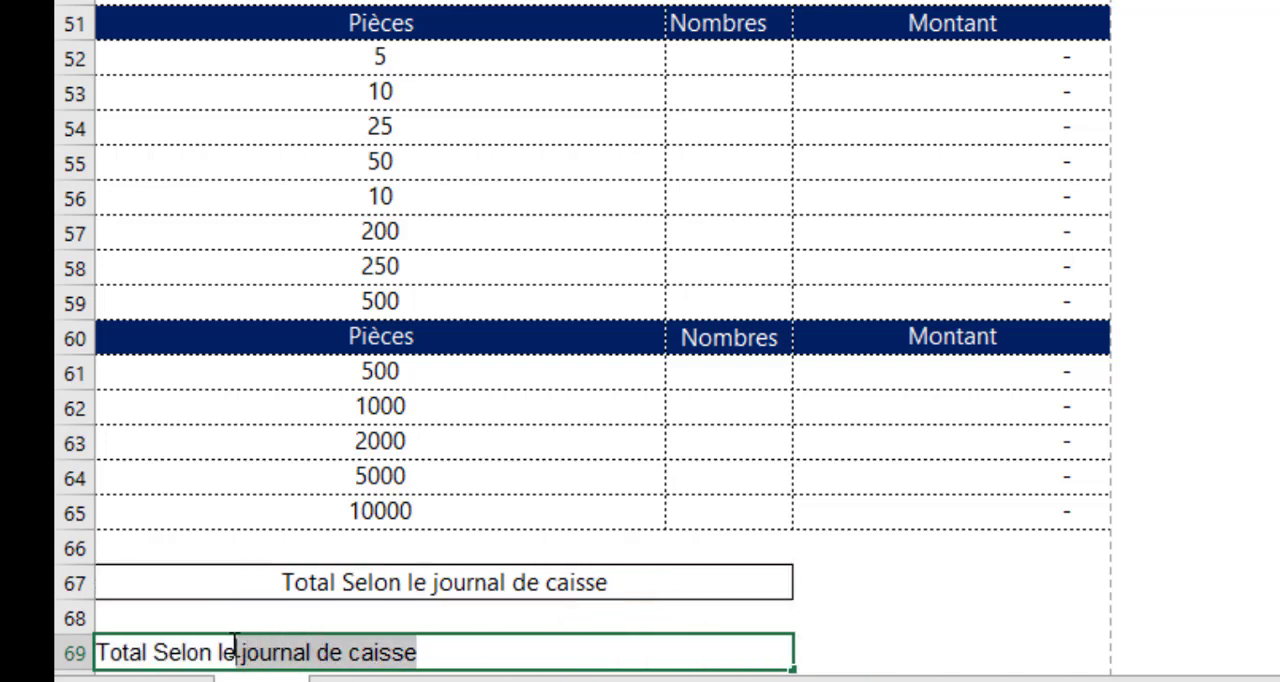
text(contrôle de caisse)
key(Tab)
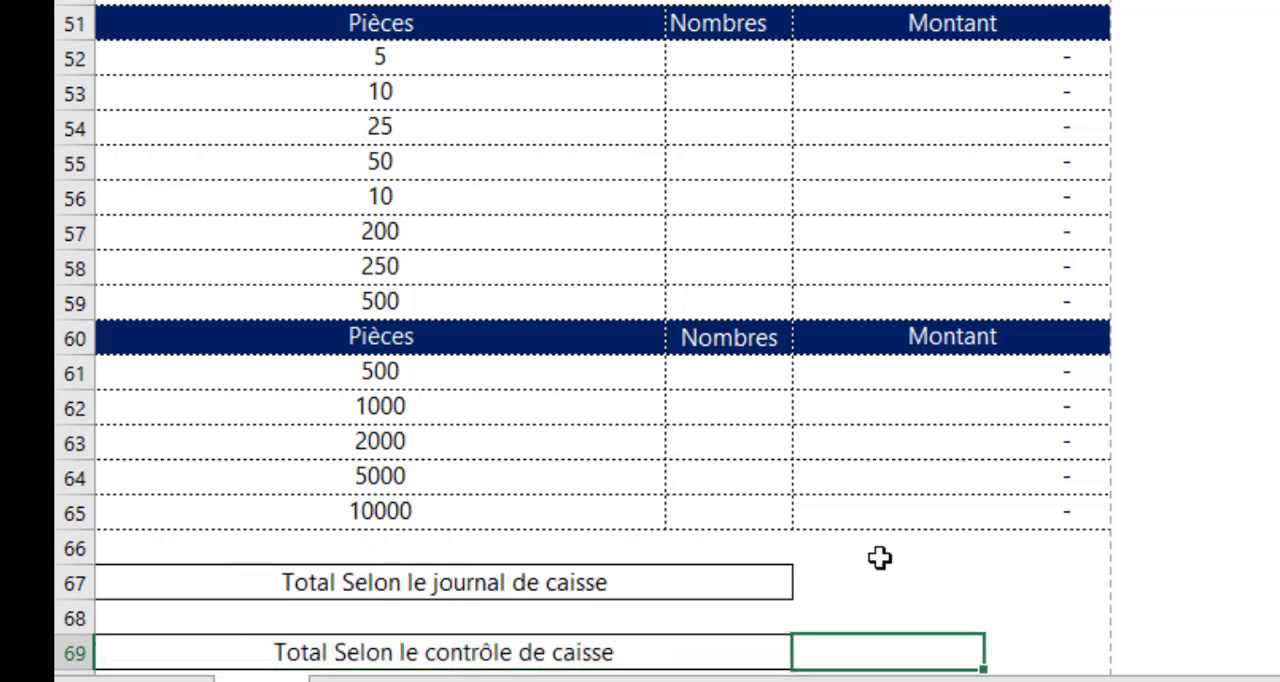
Merge and center E67:F67, and copy the empty merged cell to E69
drag(856, 582, 1028, 584)
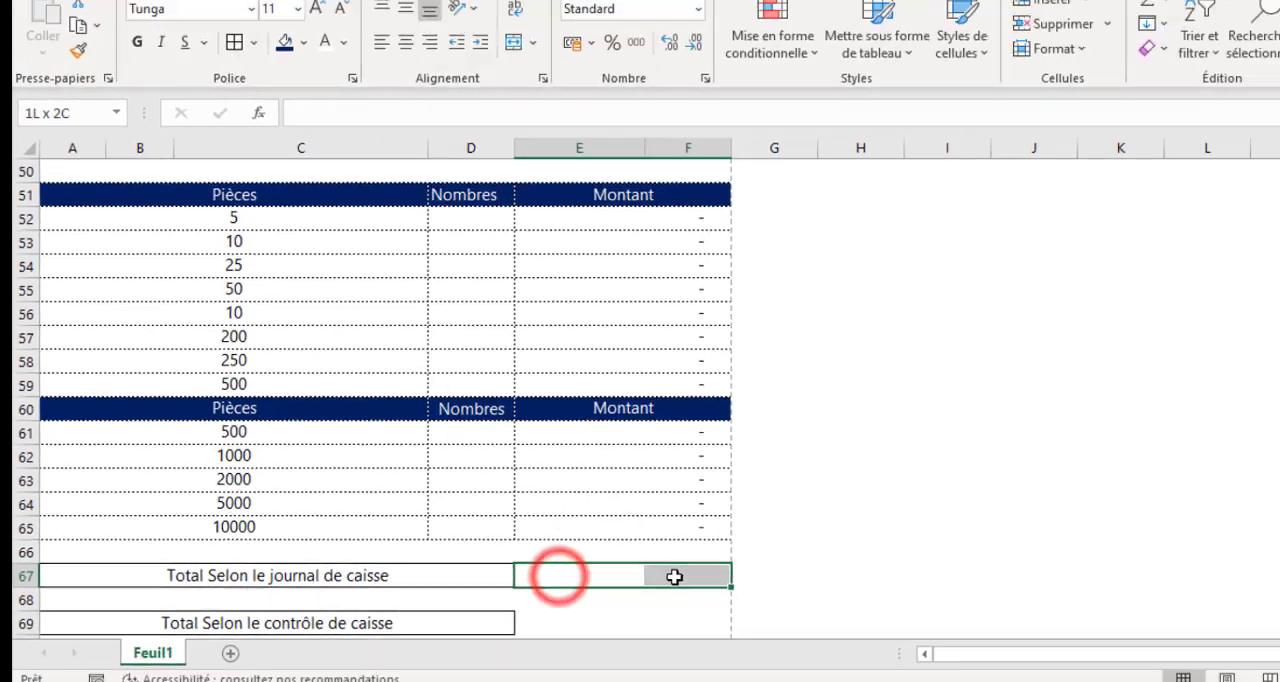
drag(674, 577, 675, 576)
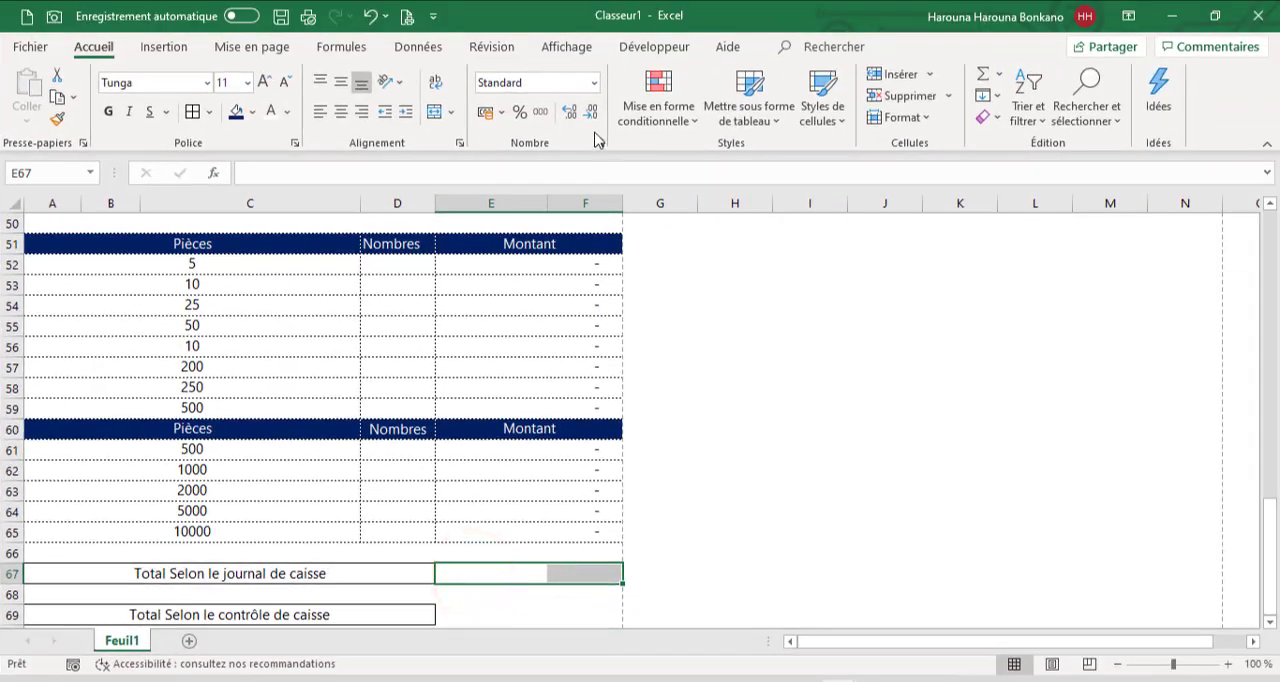
click(434, 113)
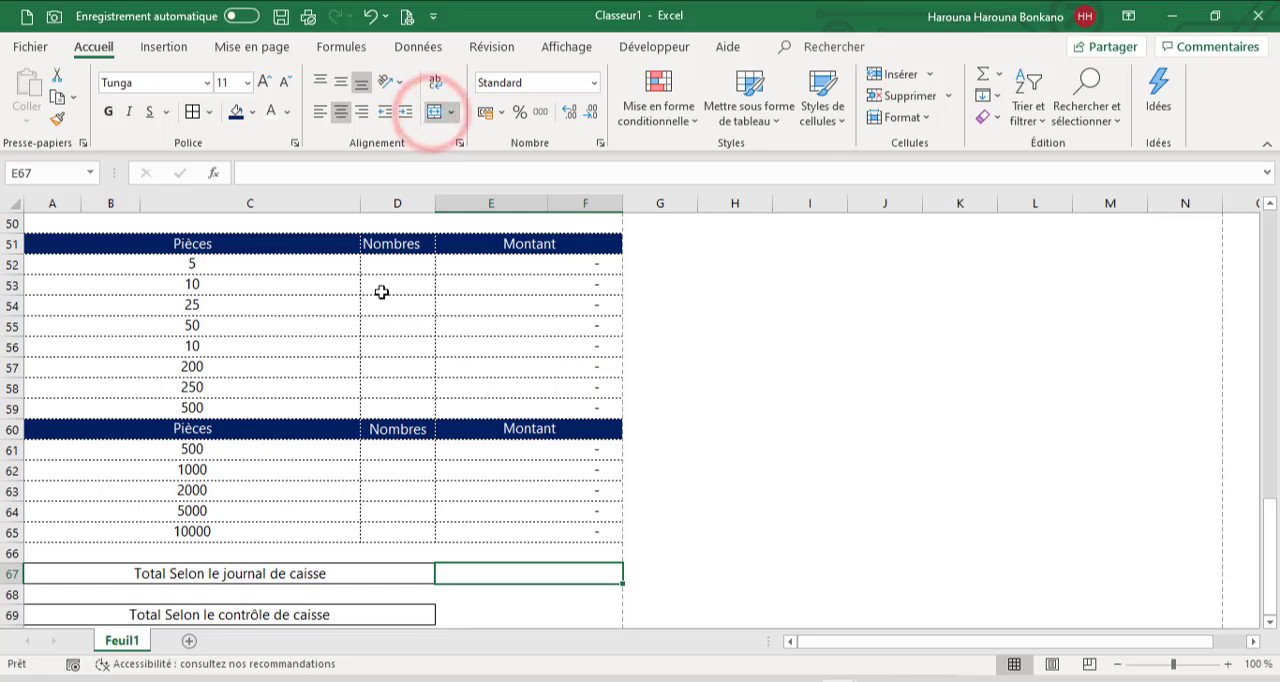
key(ctrl+c)
click(451, 617)
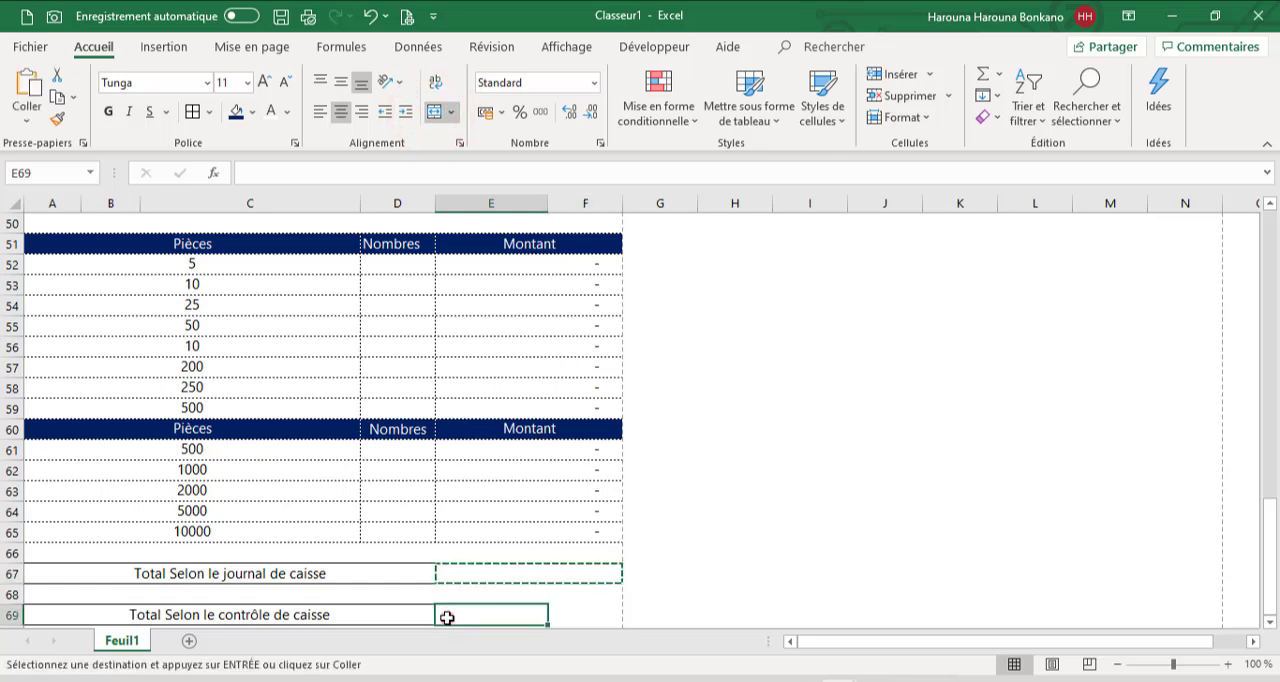
key(ctrl+v)
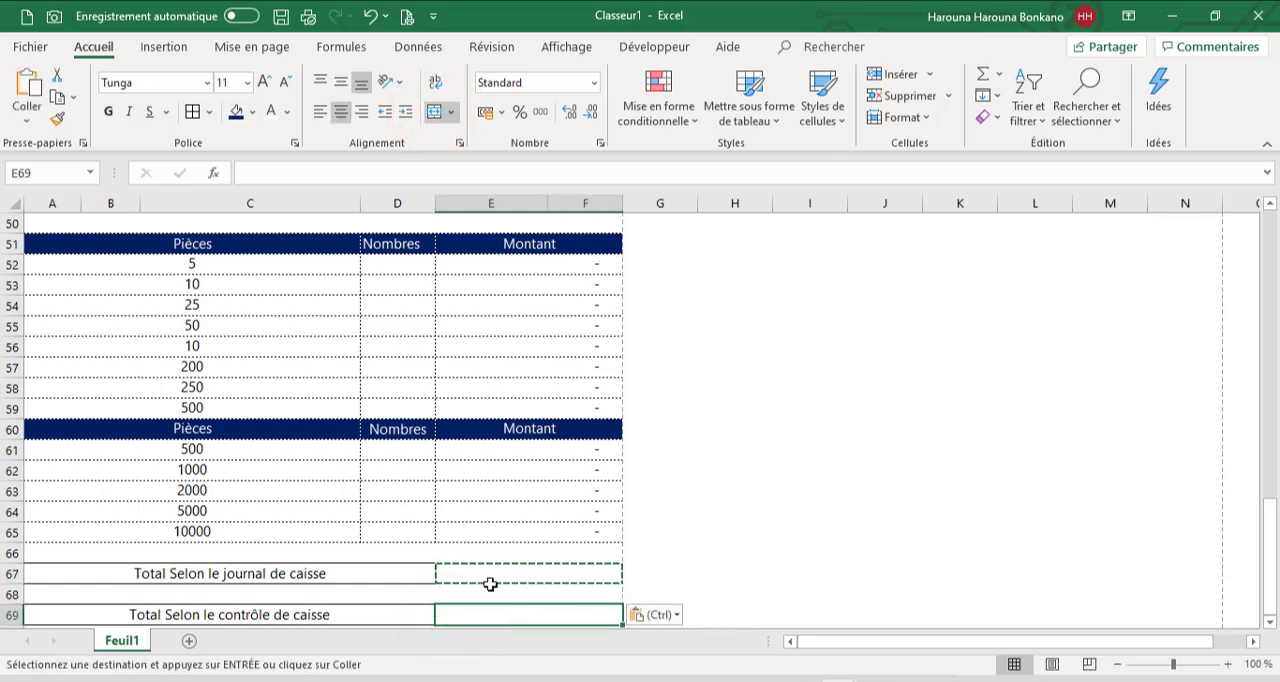
Apply solid borders to the merged amount cells beside the two total labels in rows 67 and 69
click(480, 575)
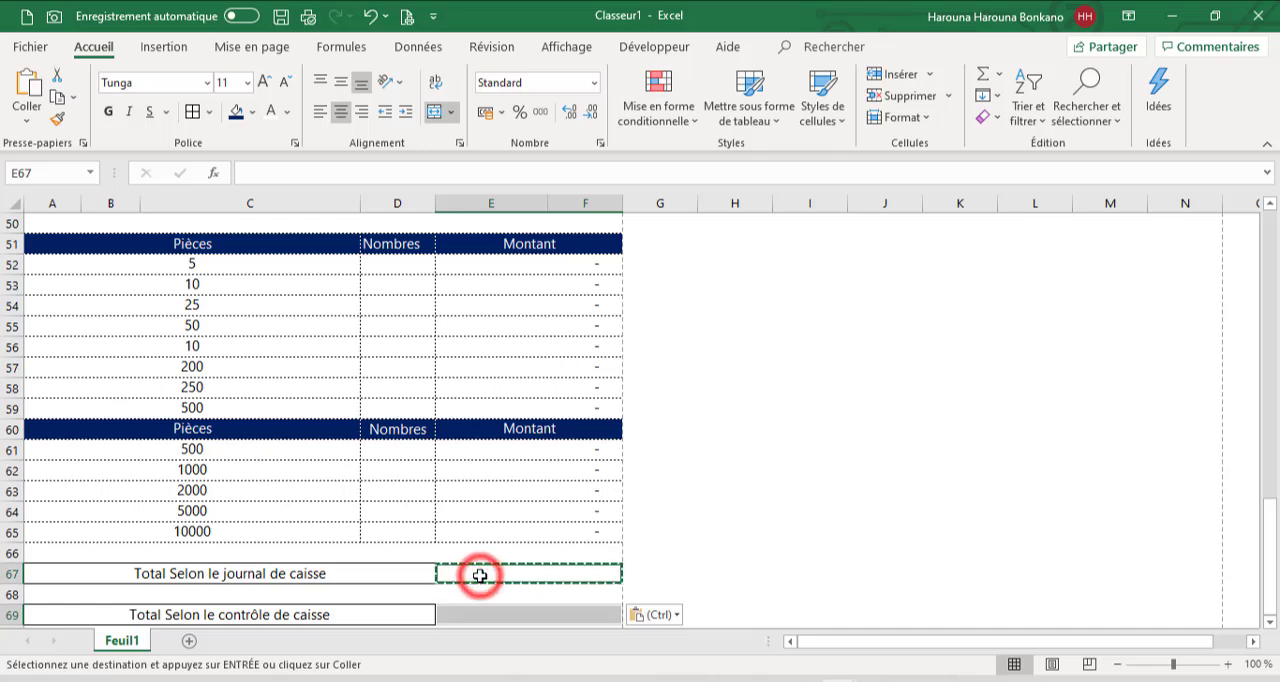
click(192, 113)
click(398, 428)
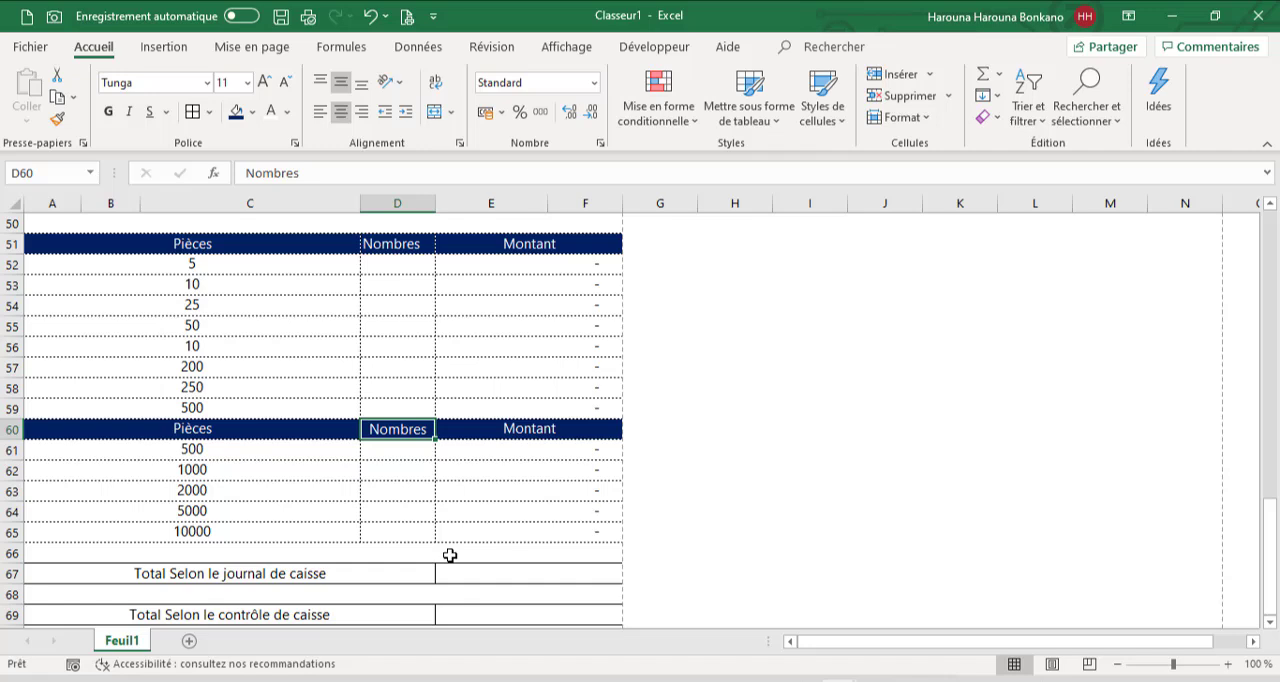
Start the formula in E67 with the sum of the Encaissement column, =SOMME(D6:D48)
click(490, 575)
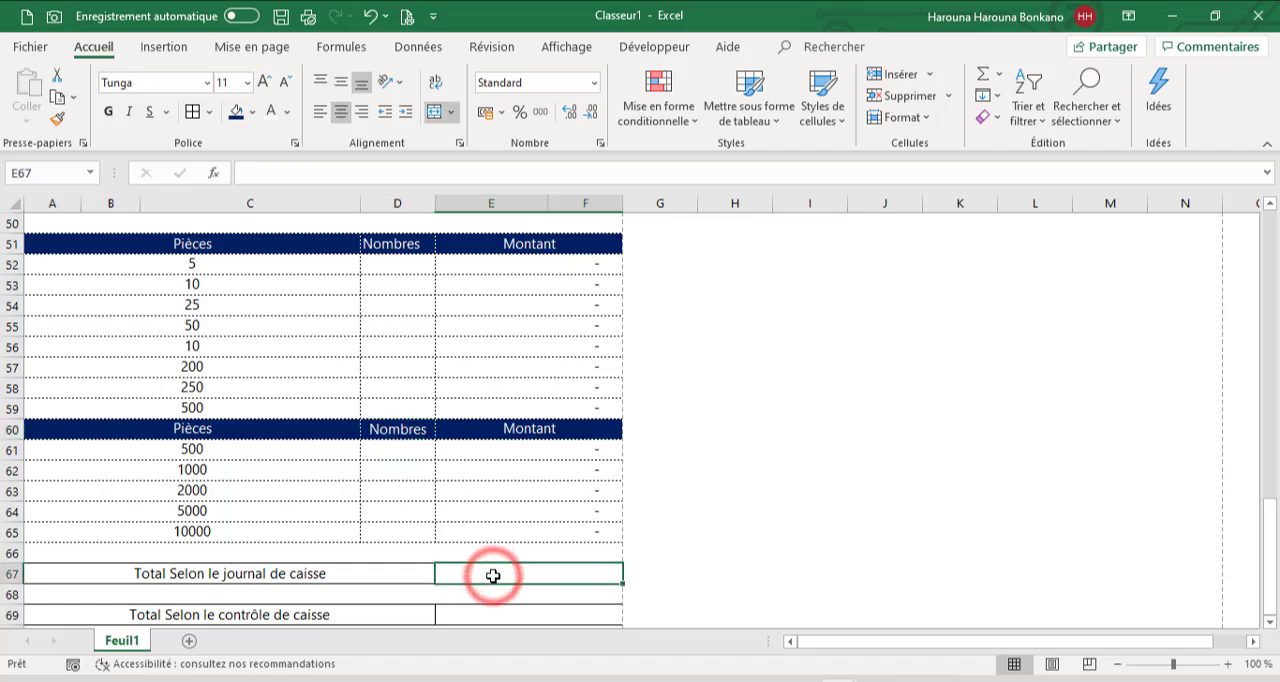
text(=s)
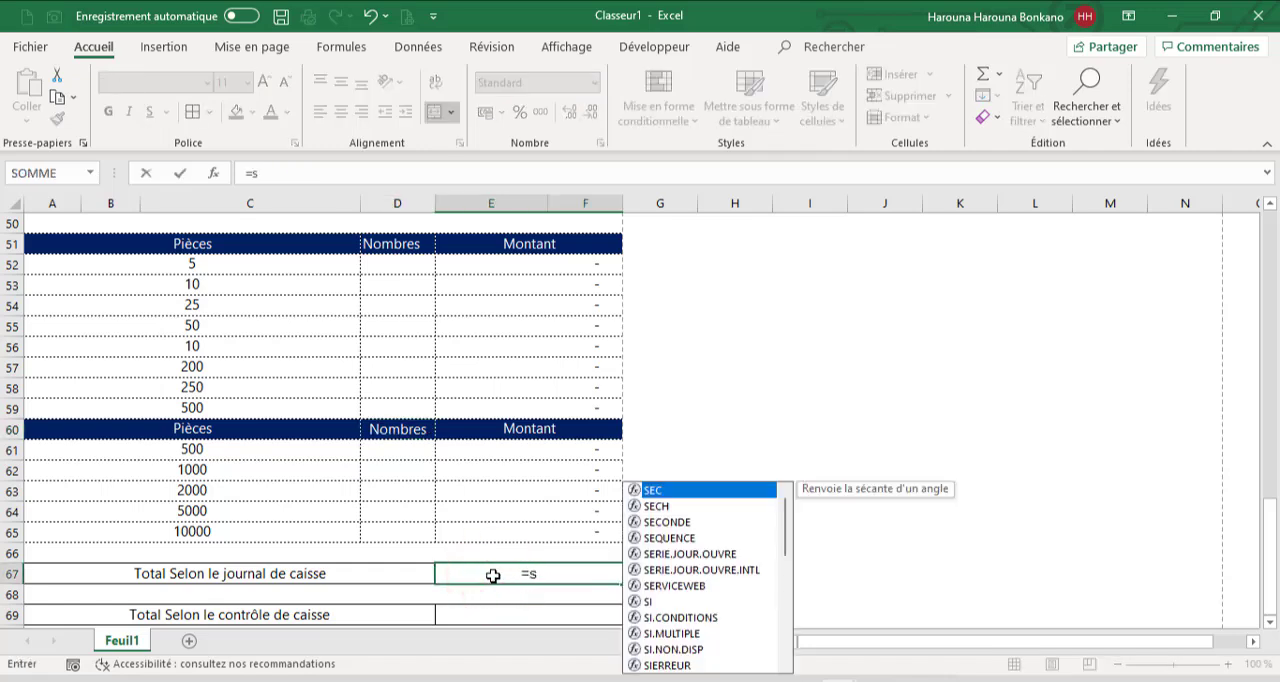
text(omm)
key(Tab)
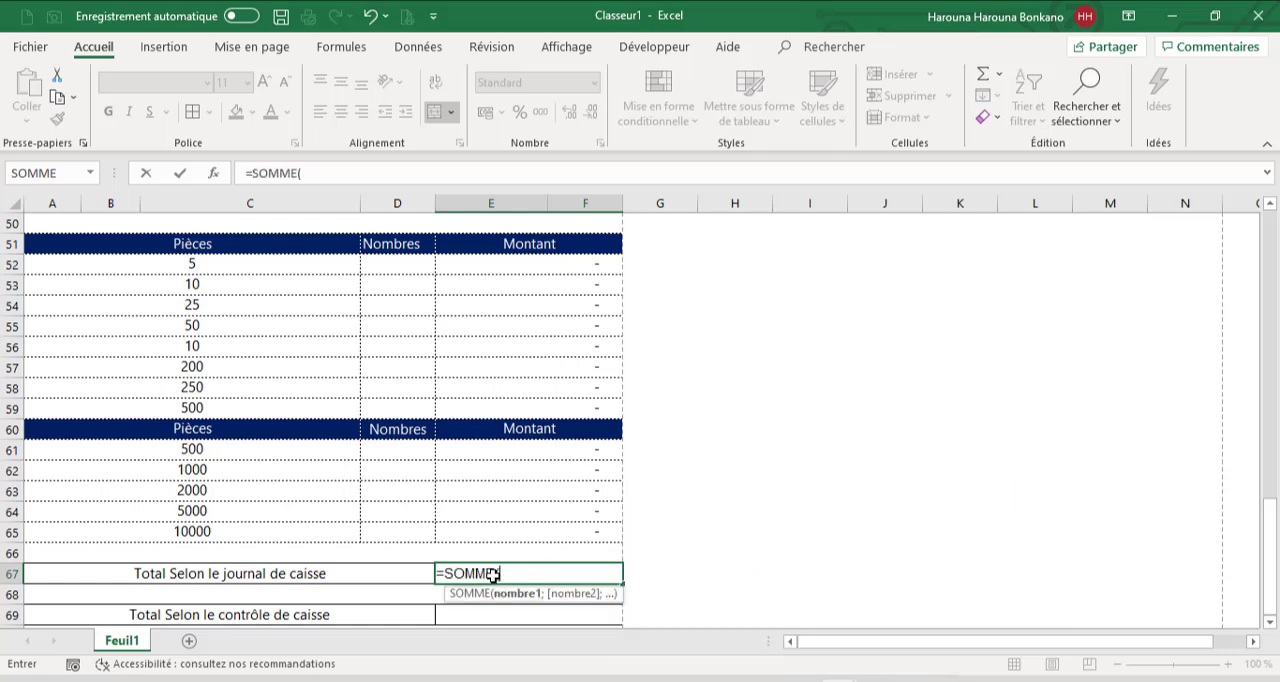
drag(1265, 533, 1266, 243)
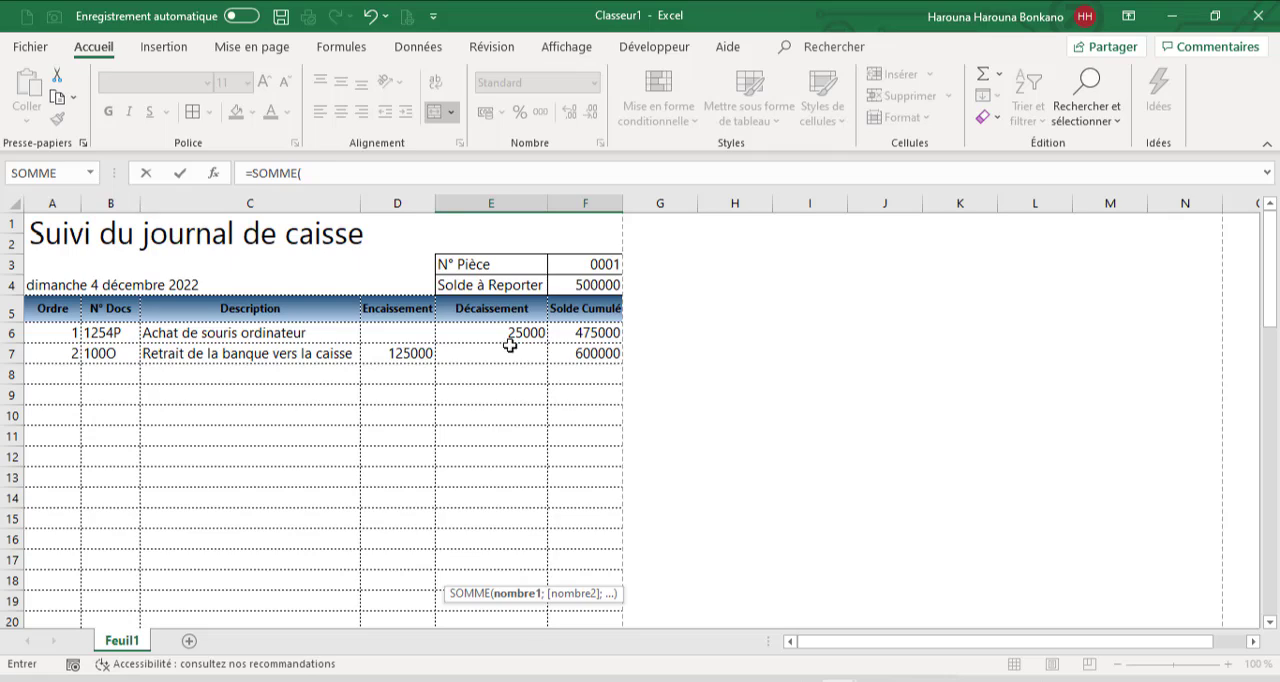
drag(394, 337, 380, 593)
text()-som)
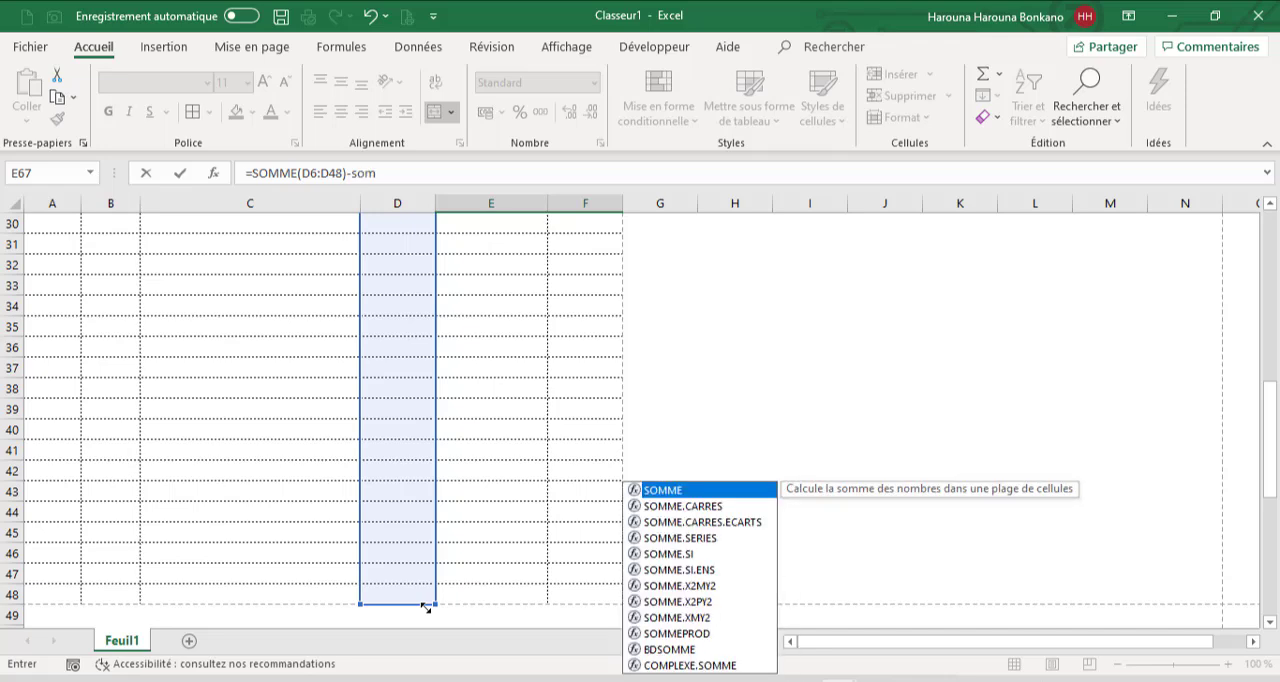
Extend the E67 formula by subtracting the sum of the Décaissement column, -SOMME(E6:E48)
key(Tab)
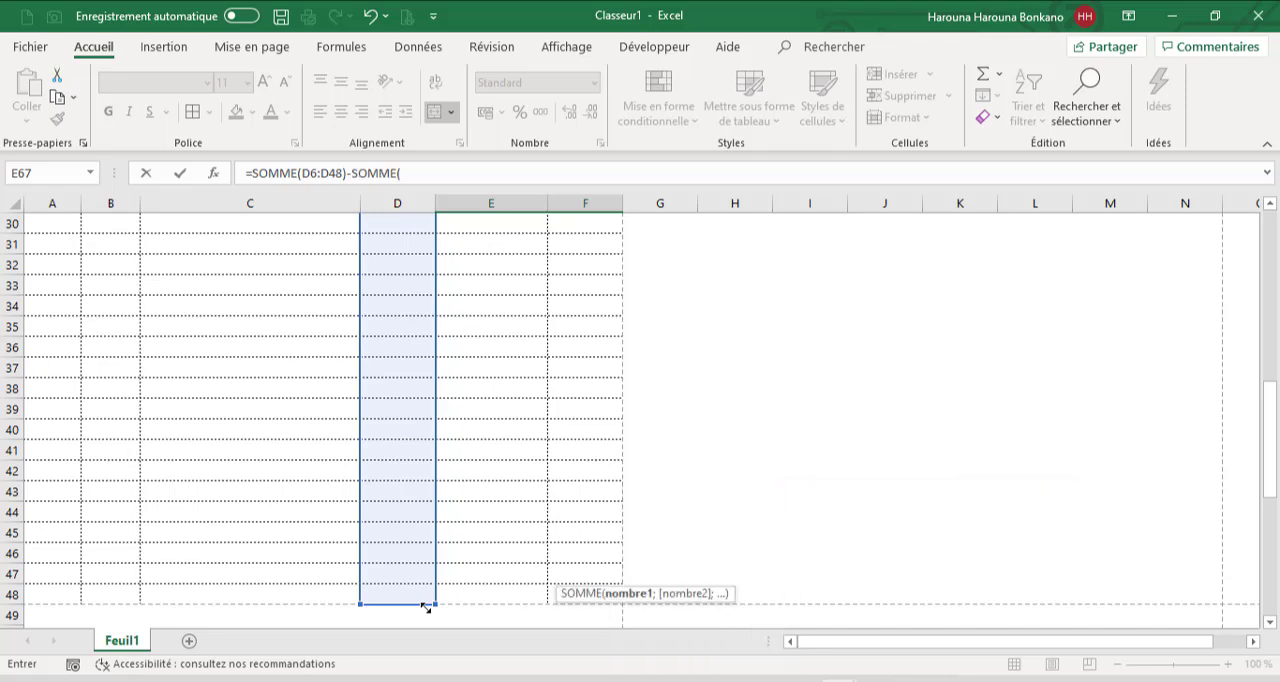
click(491, 594)
key(ctrl+shift+Up)
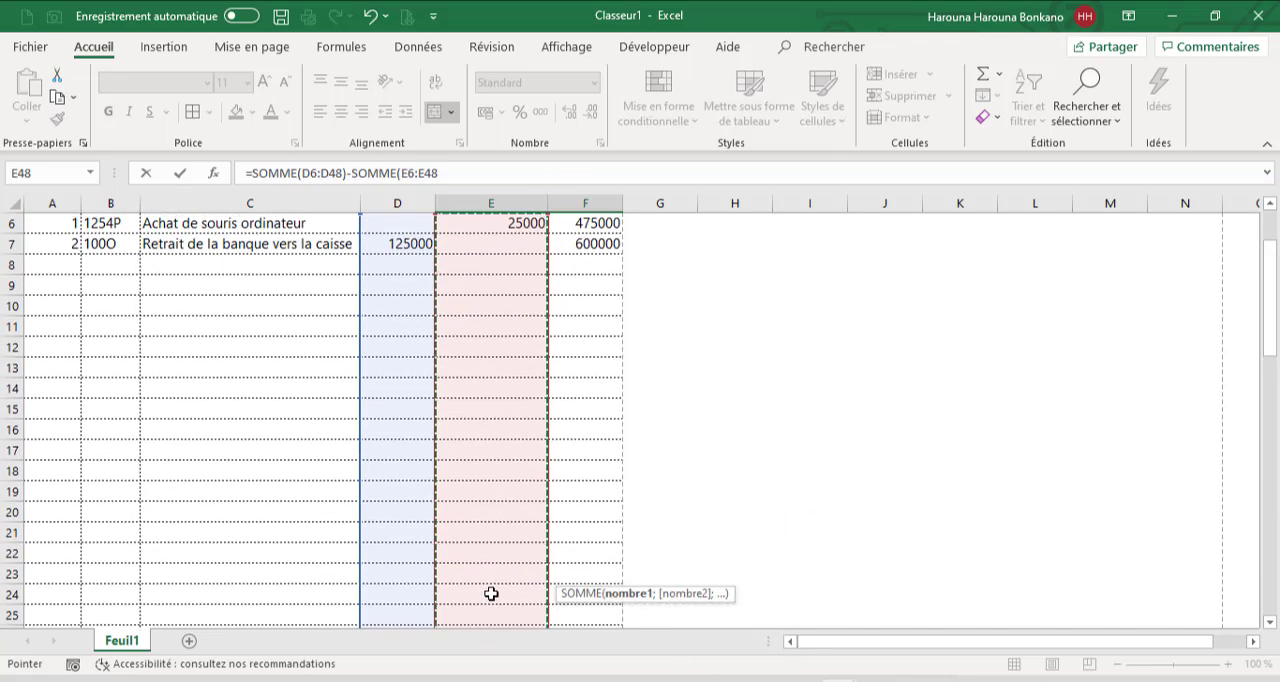
key(shift+Up)
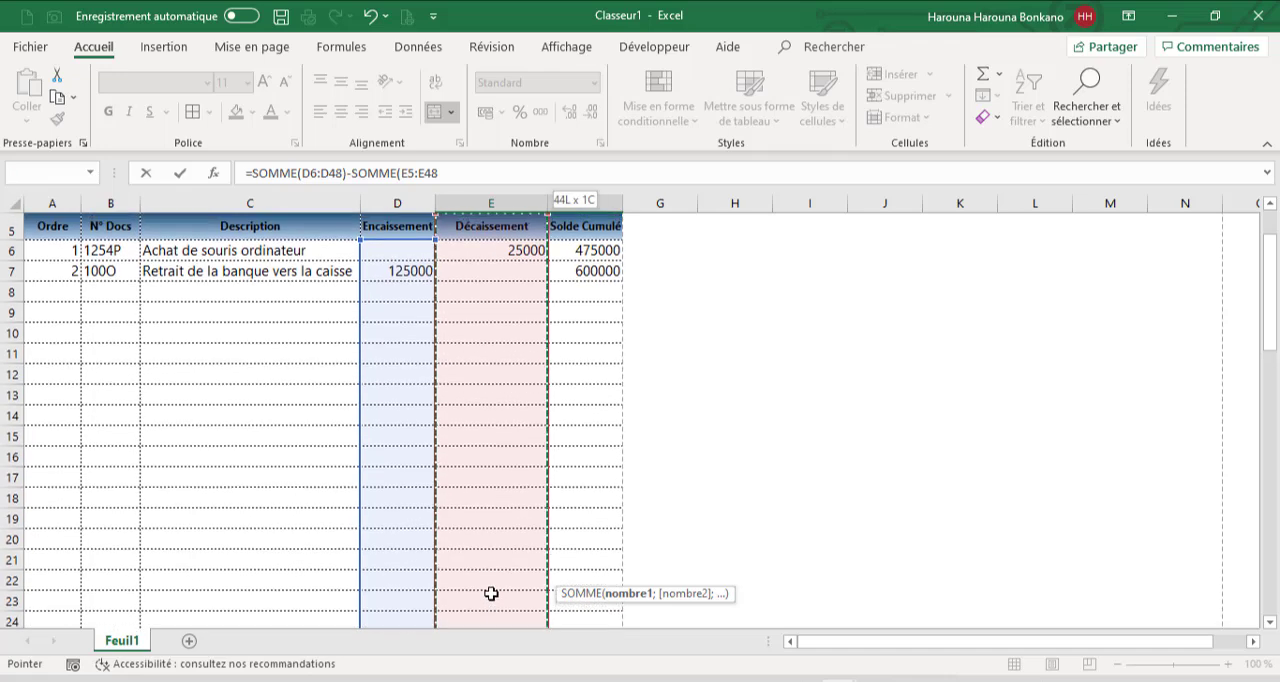
key(shift+Down)
text())
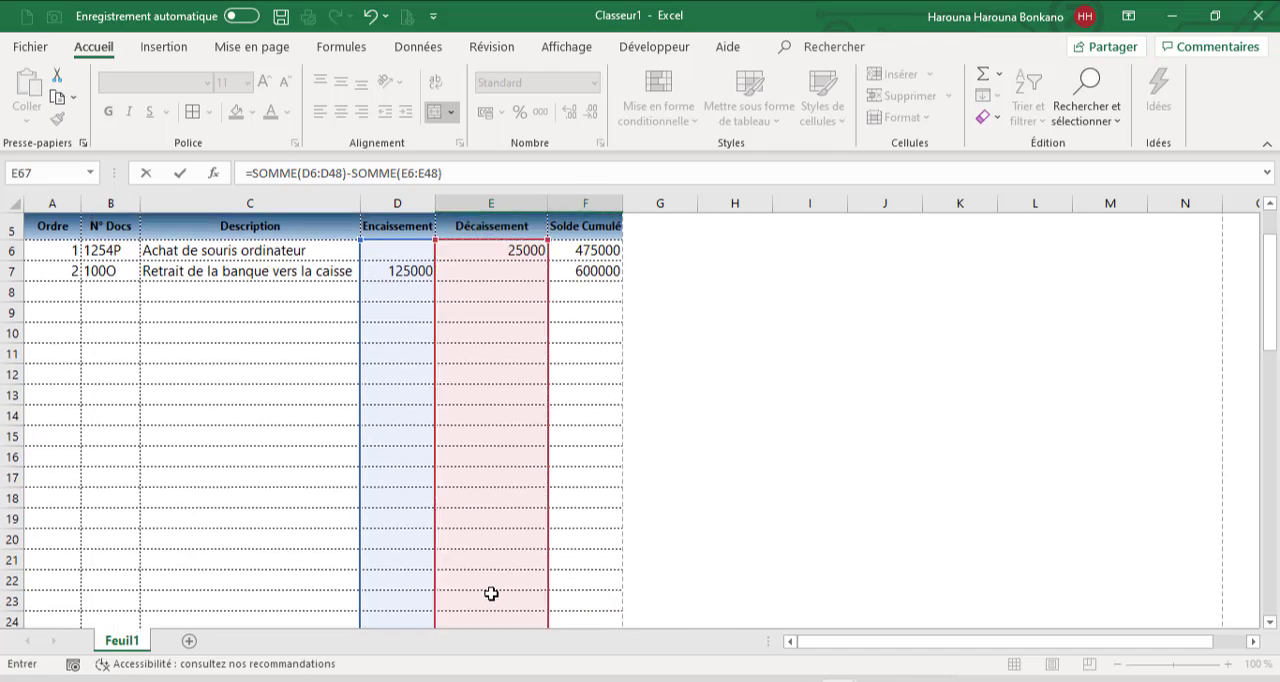
Add the Solde à Reporter cell at the formula's start, giving =F4+SOMME(D6:D48)-SOMME(E6:E48), and enter it
click(256, 177)
scroll(1266, 309, up, 2)
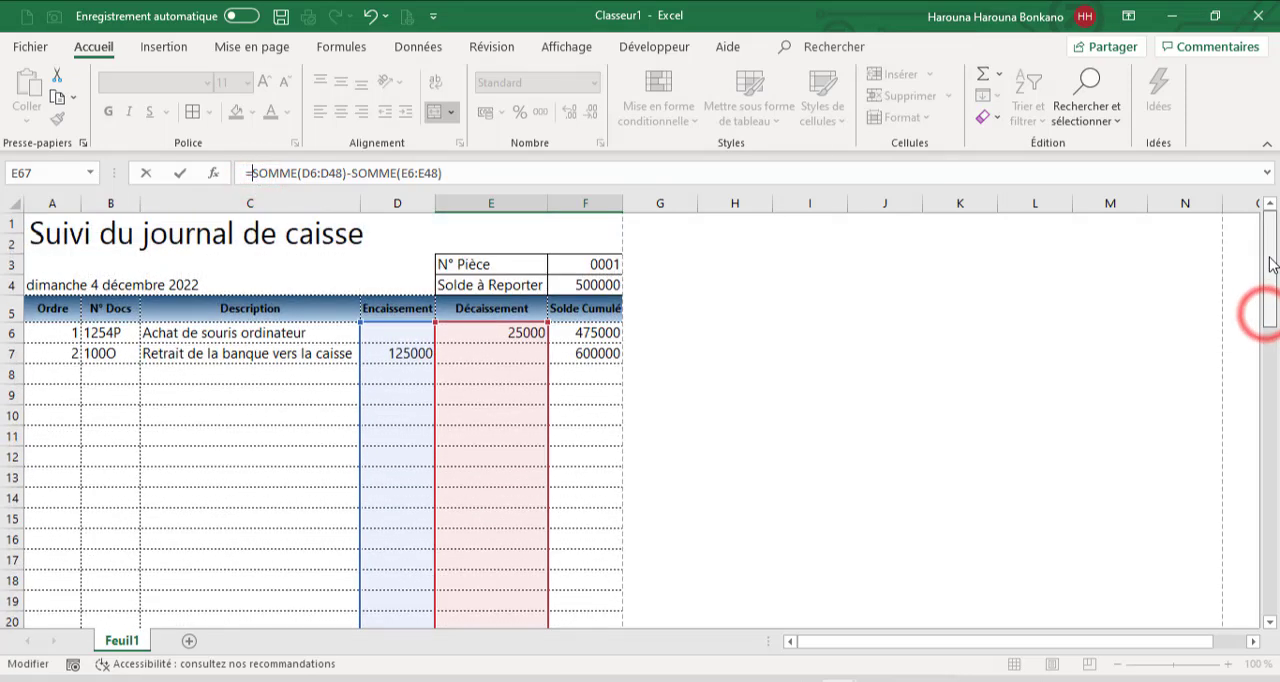
click(581, 287)
text(+)
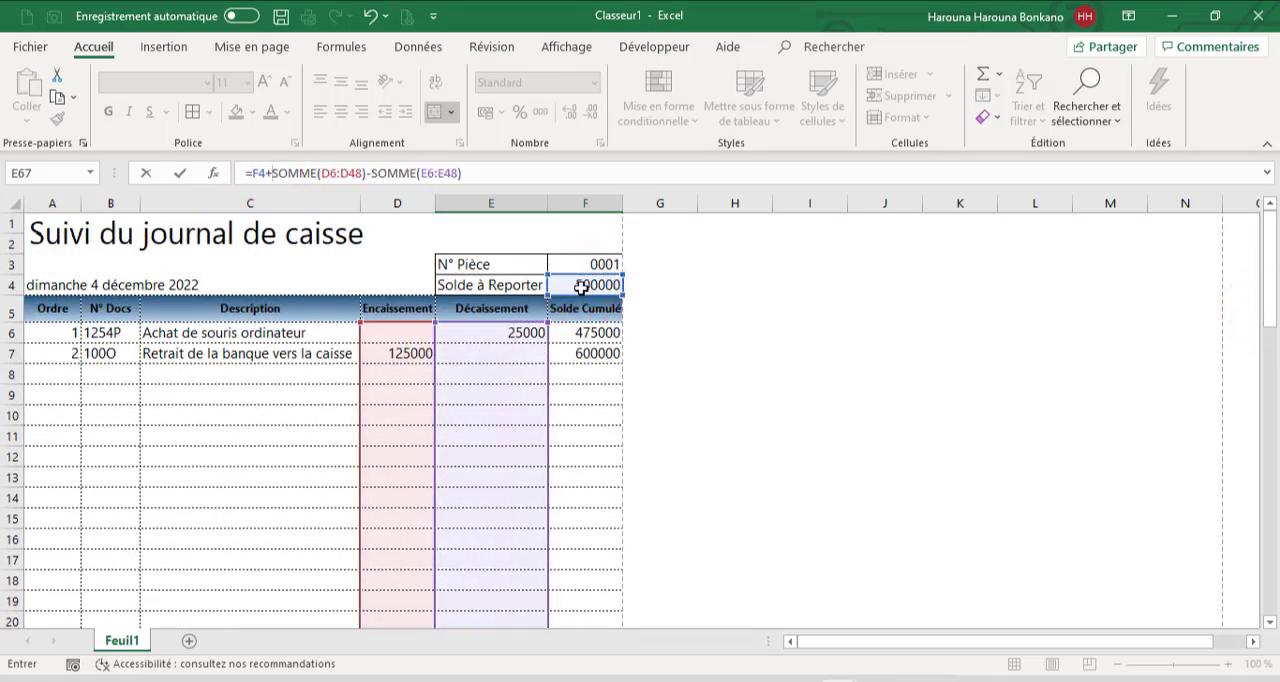
key(Return)
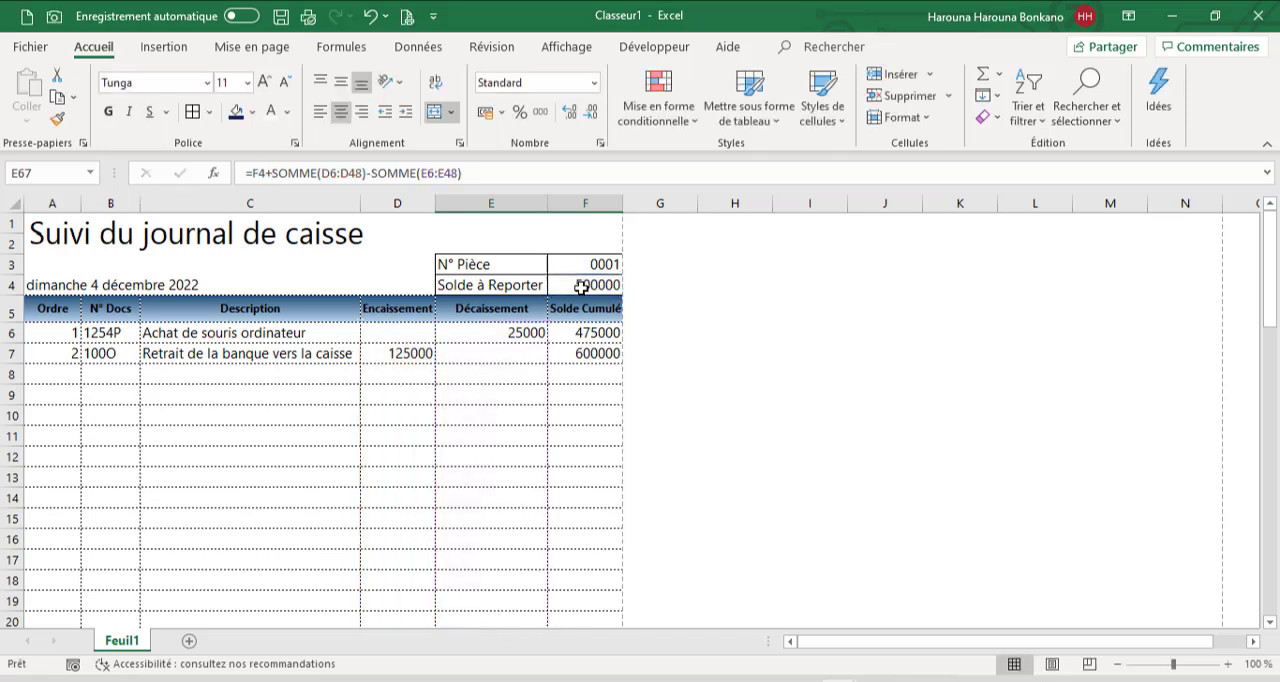
Total the coin and banknote amounts in E69 with =SOMME(E52:F59;E61:F65)
drag(1270, 314, 1274, 646)
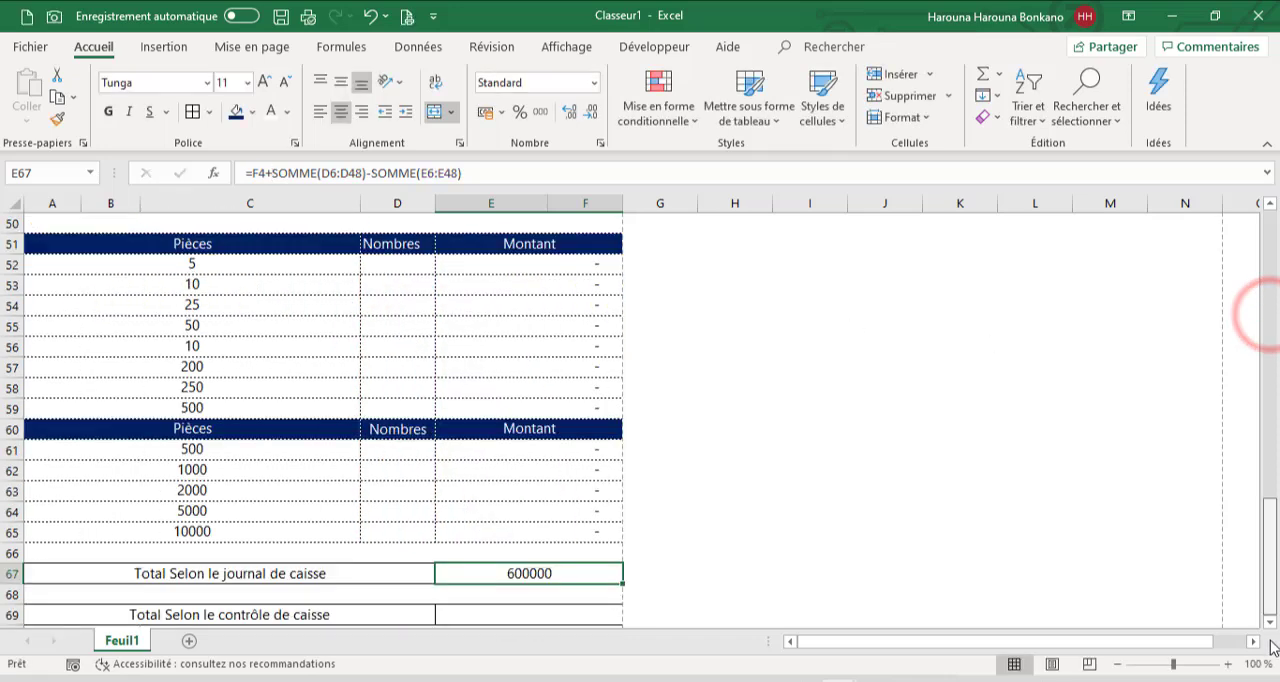
click(526, 621)
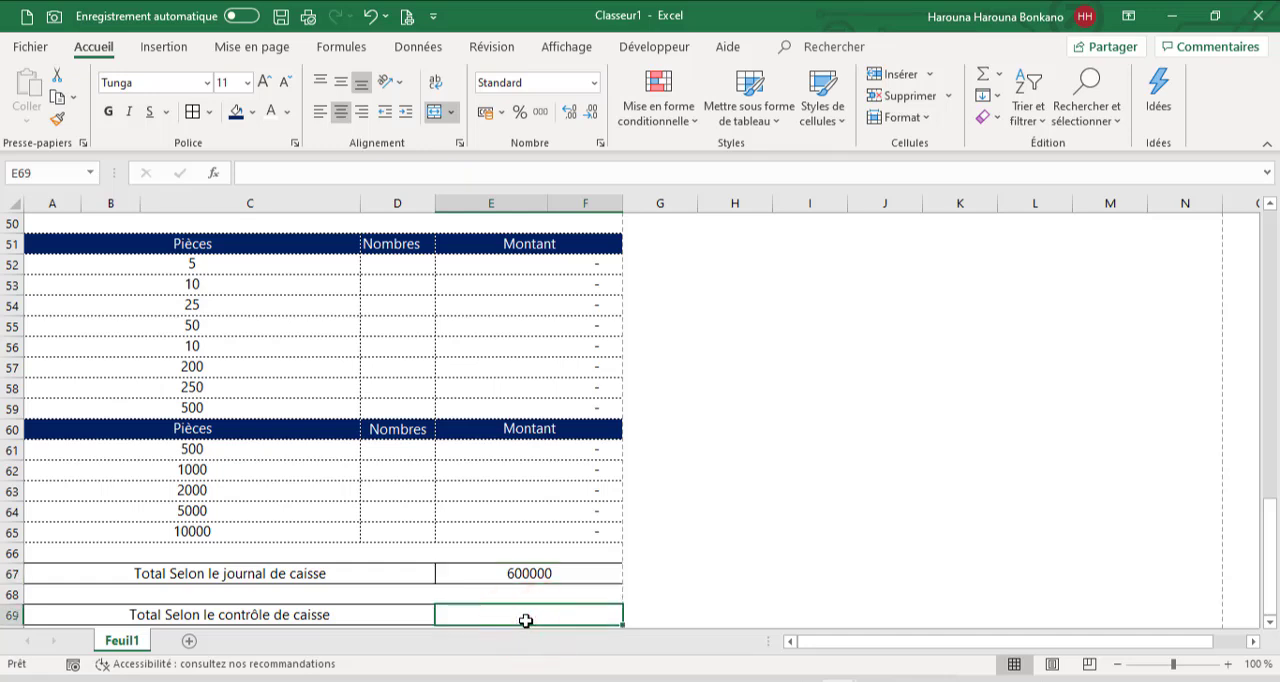
text(=som)
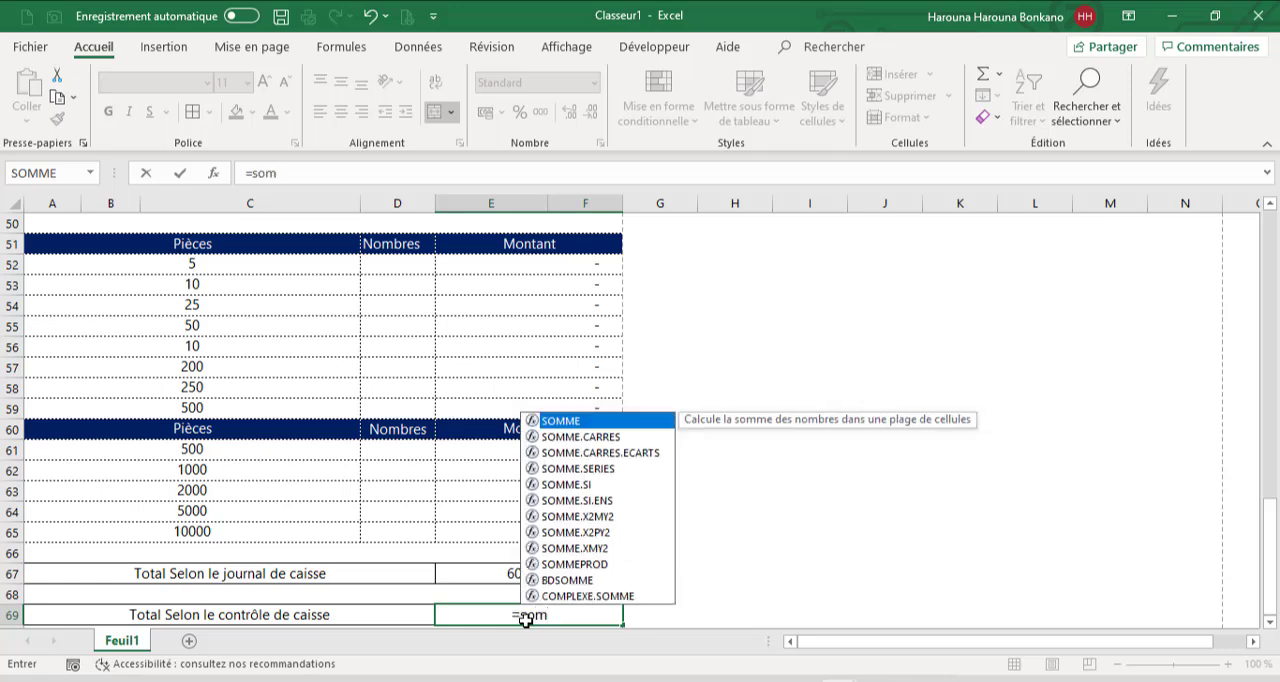
key(Tab)
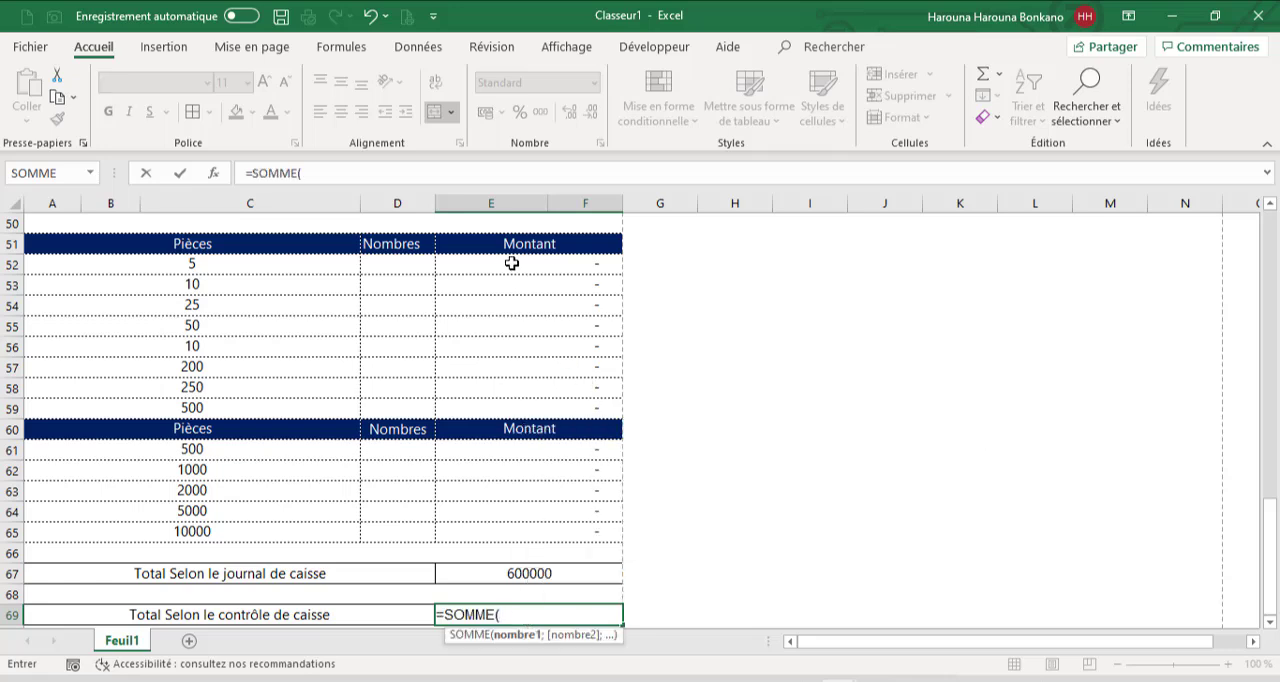
drag(511, 263, 523, 409)
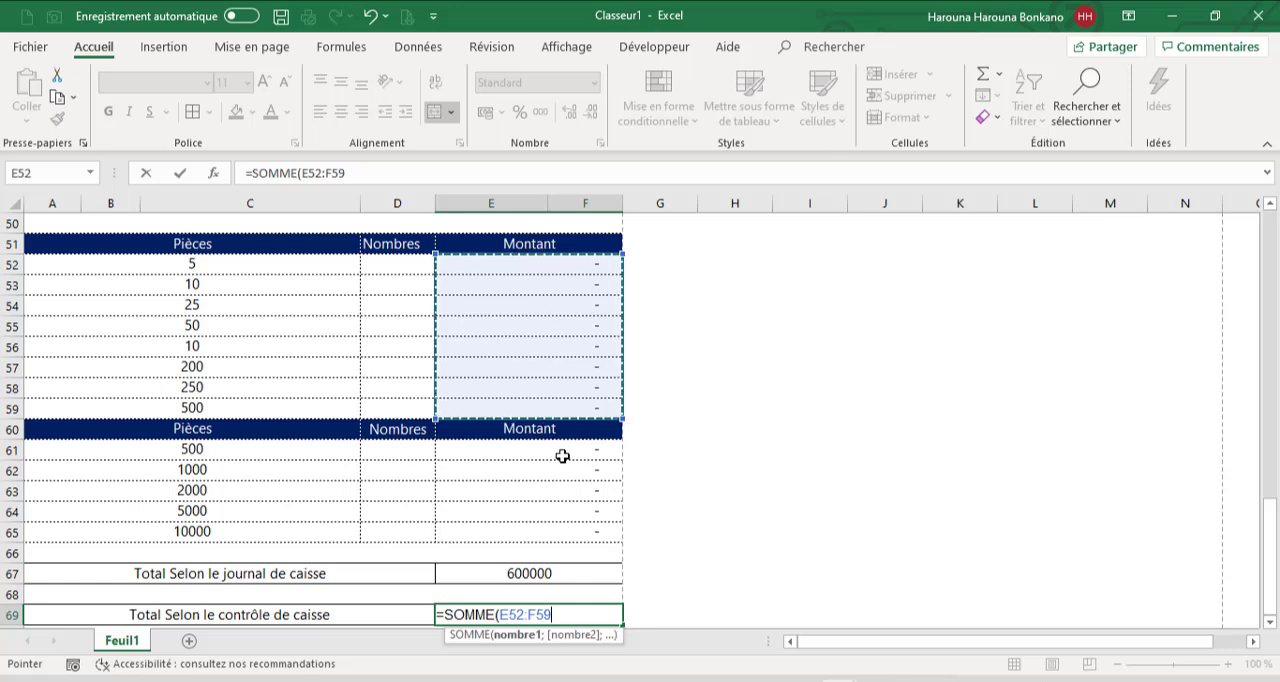
text(;)
drag(562, 456, 551, 528)
text())
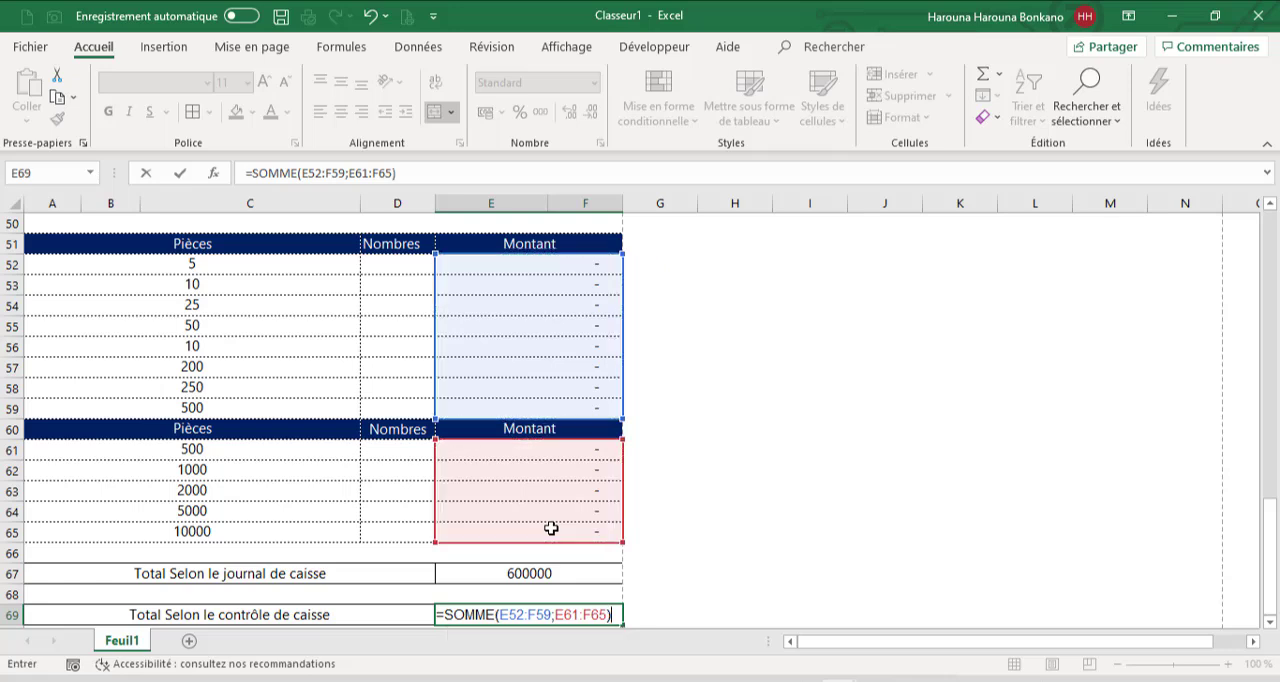
key(ctrl+Return)
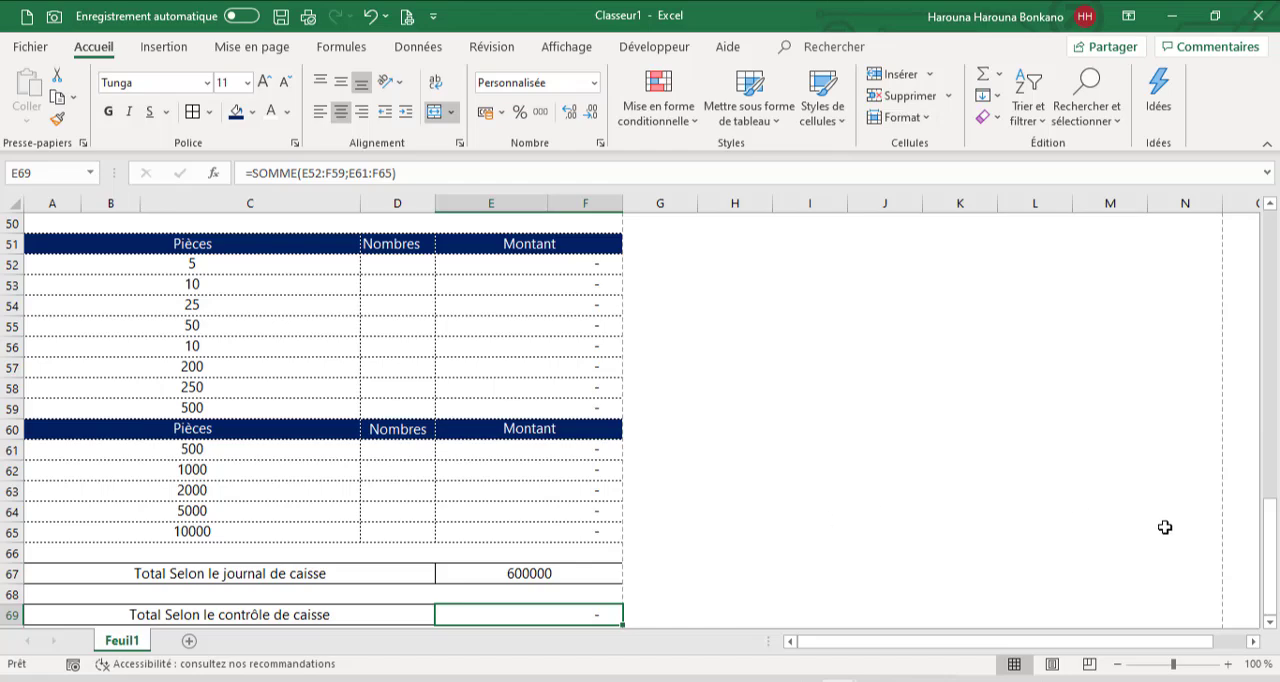
Set up a merged label cell across A72:D72 and give it the text "Difference de caisse"
click(1254, 547)
drag(1269, 550, 1275, 598)
click(1270, 621)
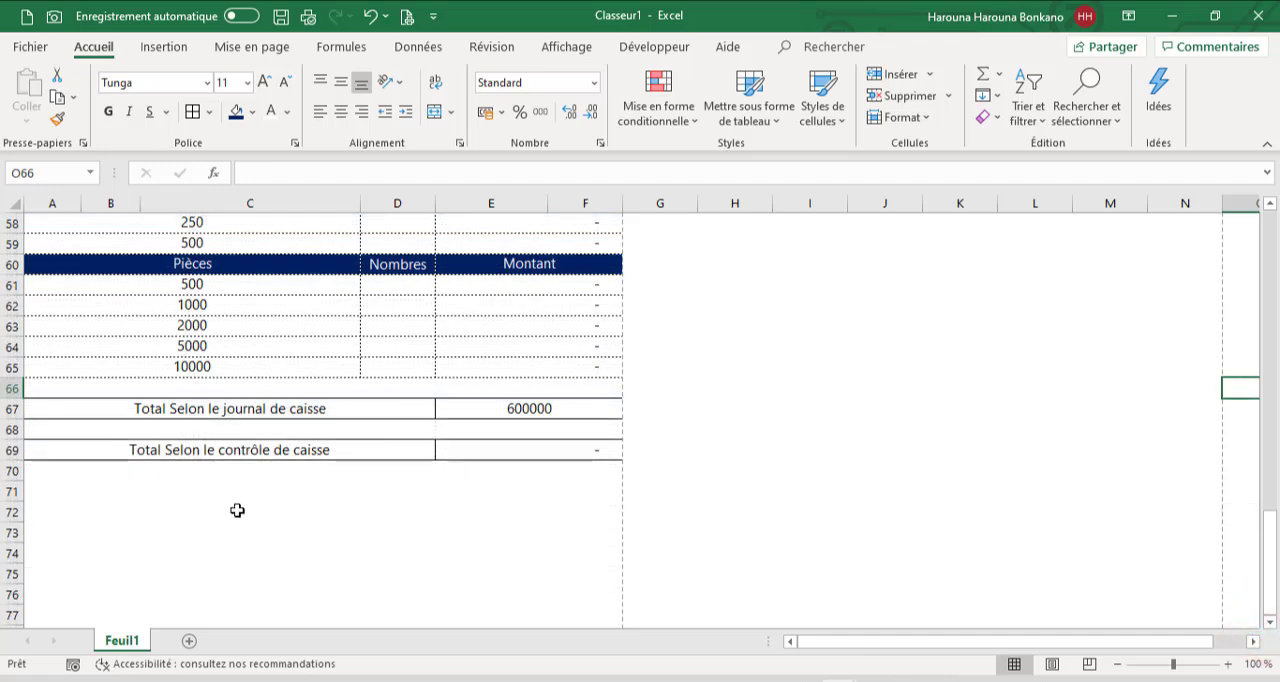
click(242, 510)
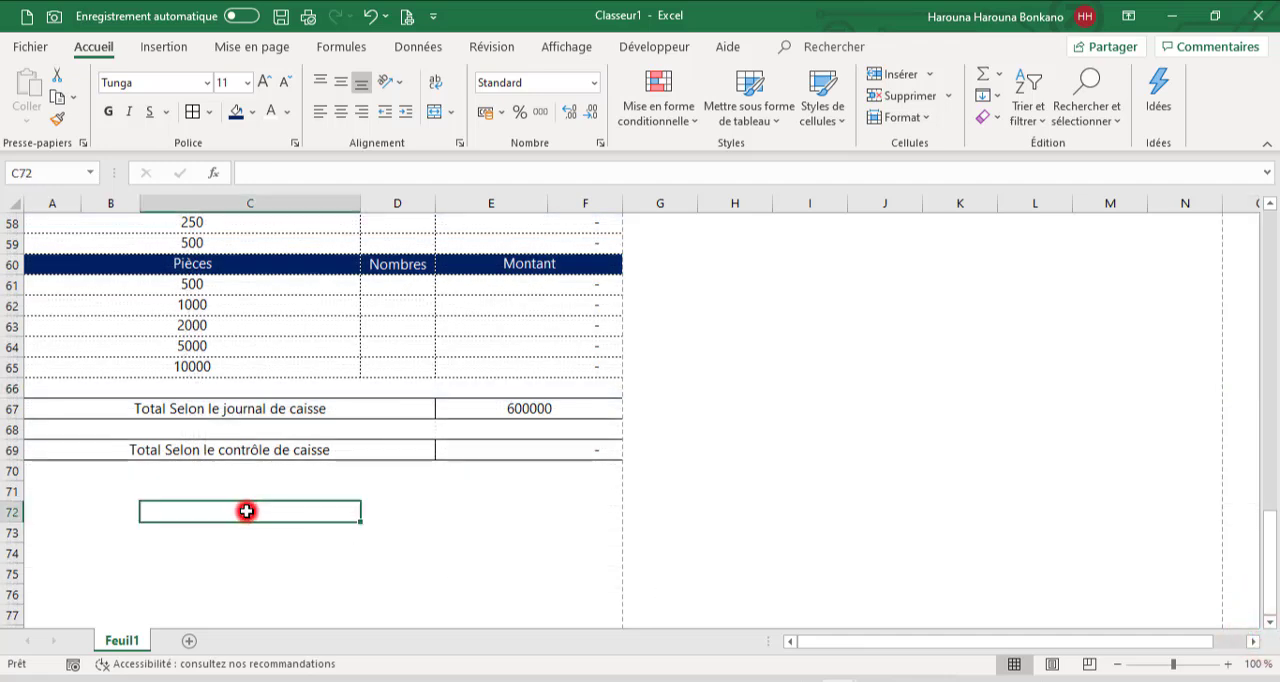
text(Total Selon le contrôle de caisse)
text(Difference)
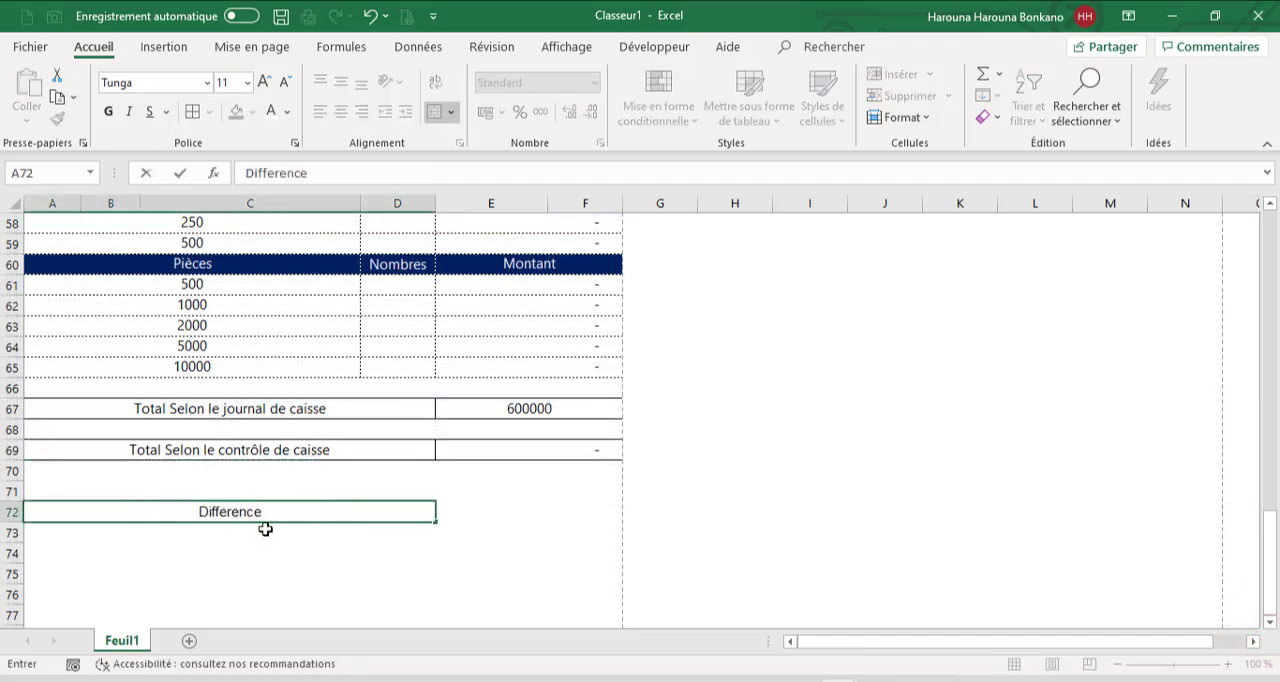
text( de caiusse)
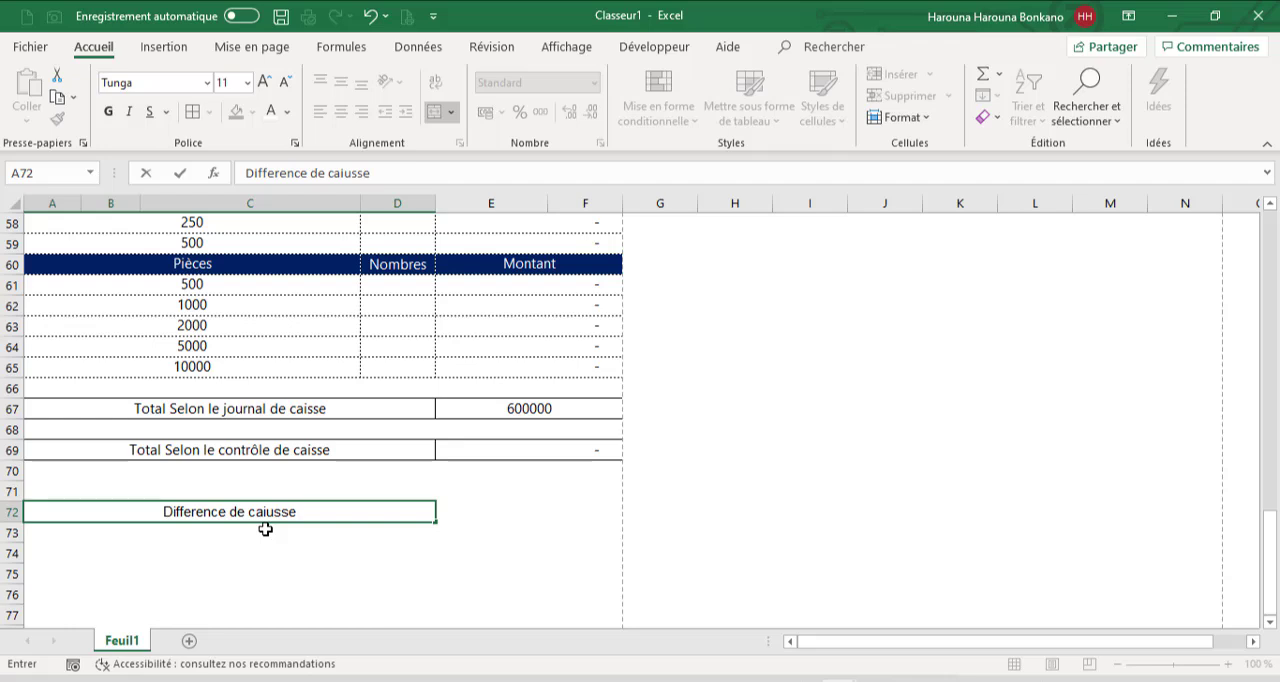
key(BackSpace)
key(BackSpace)
key(BackSpace)
key(BackSpace)
text(sse)
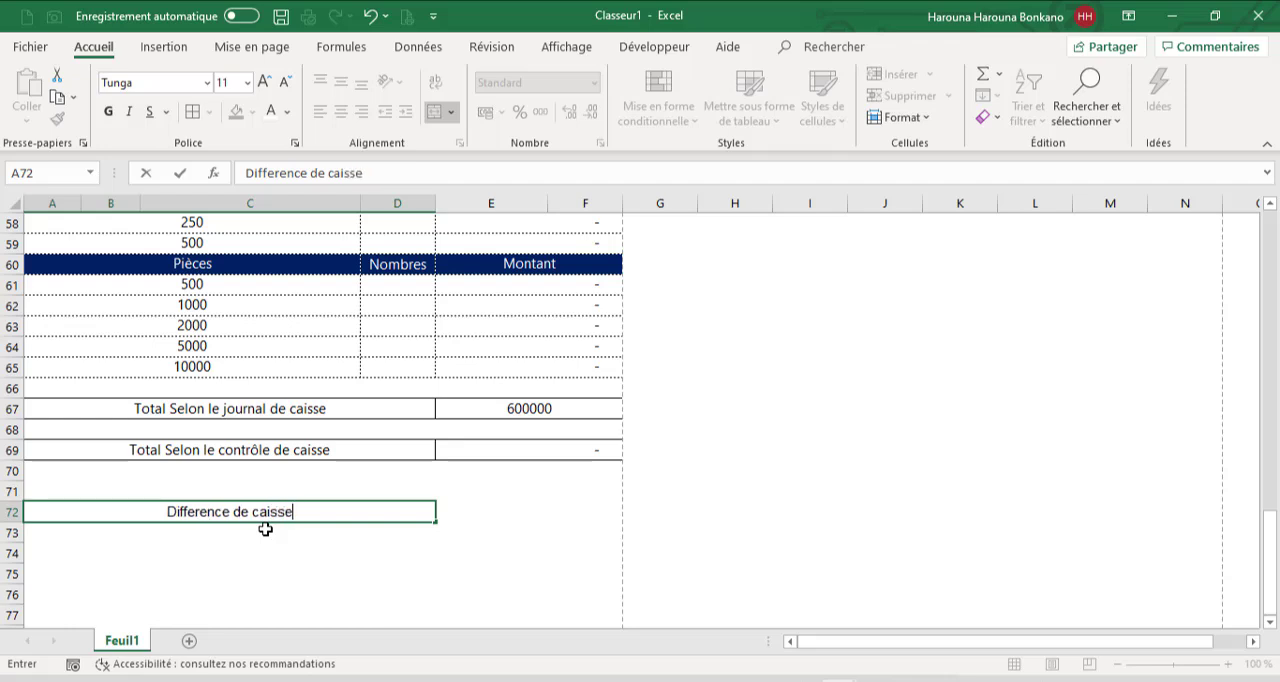
Give the cell beside "Difference de caisse" the format of E69 and enter =E67-E69 in it
key(Tab)
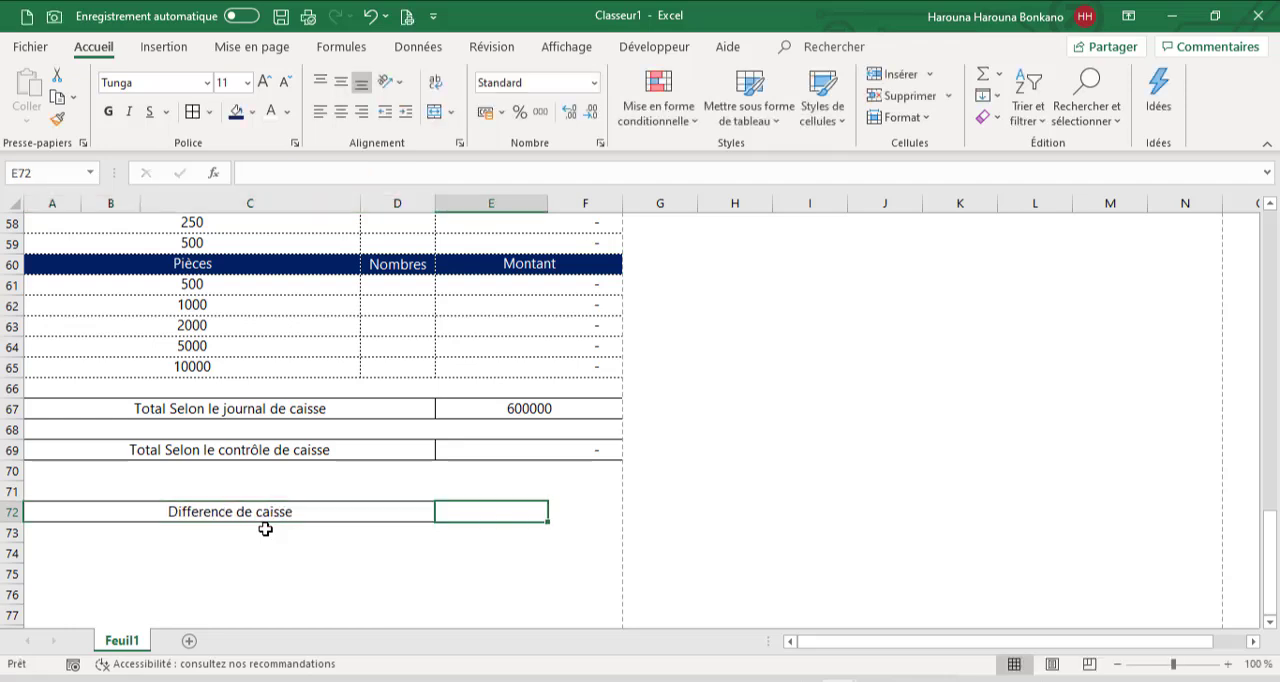
click(486, 453)
text(=)
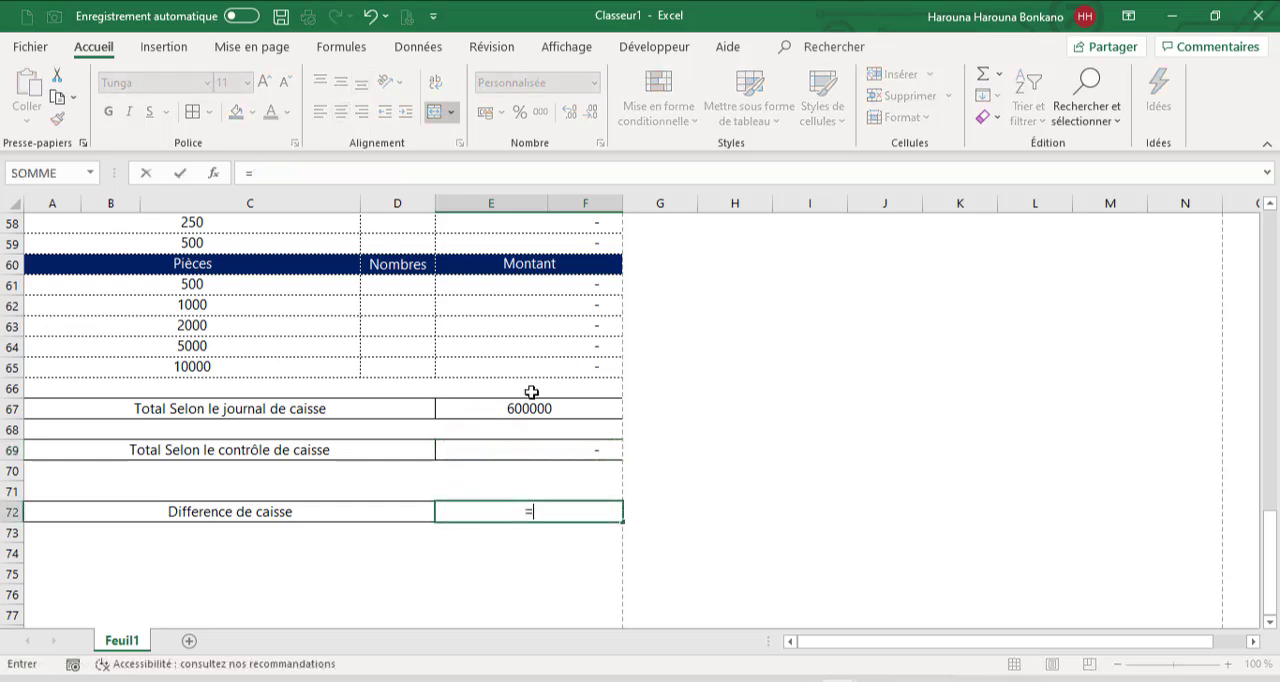
click(536, 408)
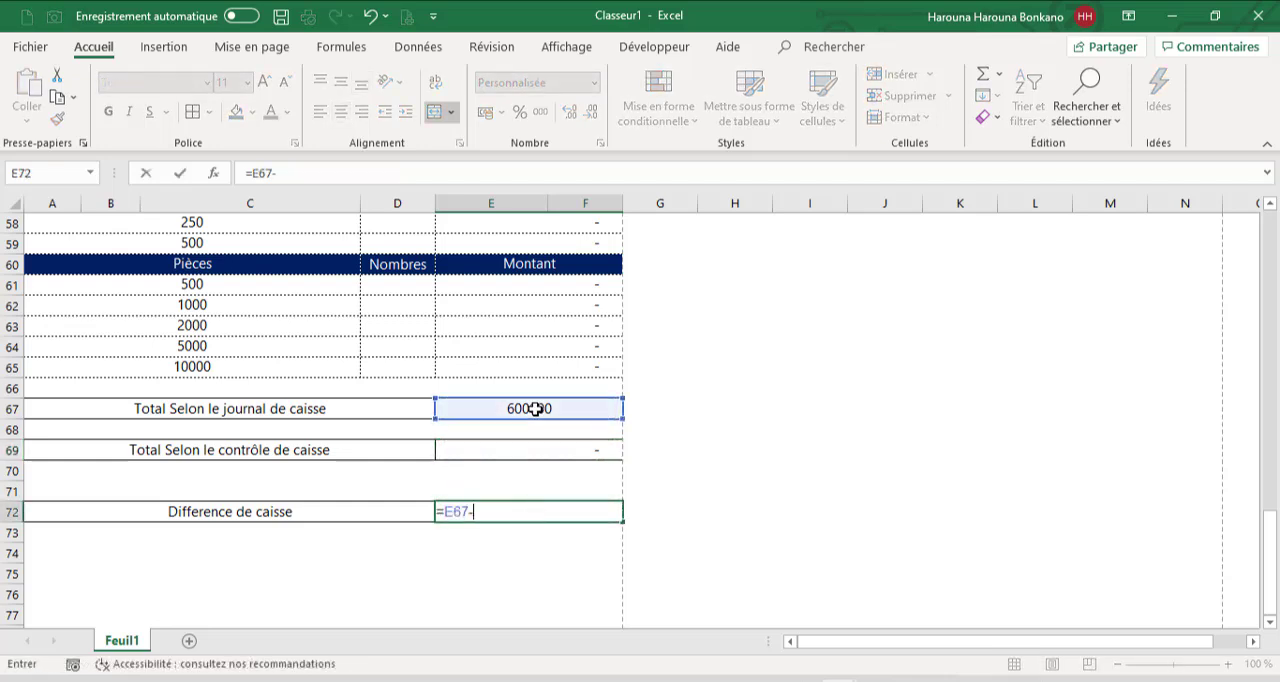
text(-)
click(567, 447)
key(Return)
text(*)
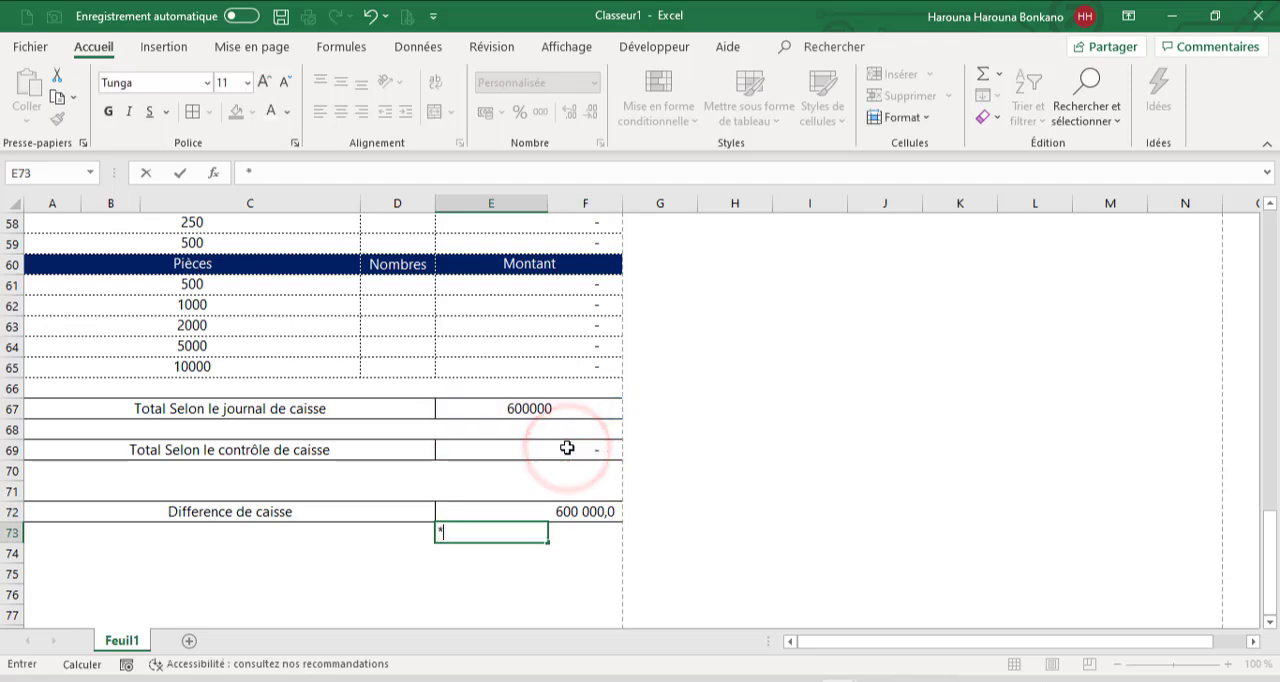
key(Escape)
Copy the format of the journal total in E67 onto the cash difference cell E72
click(536, 402)
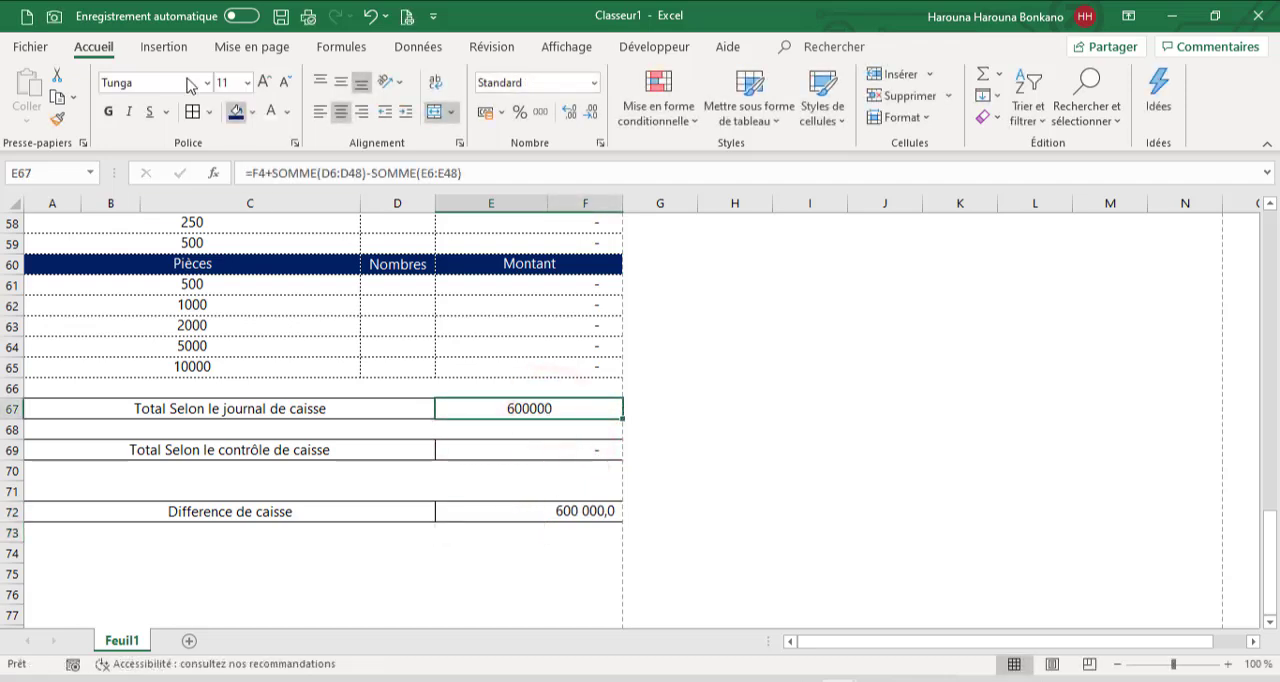
click(56, 124)
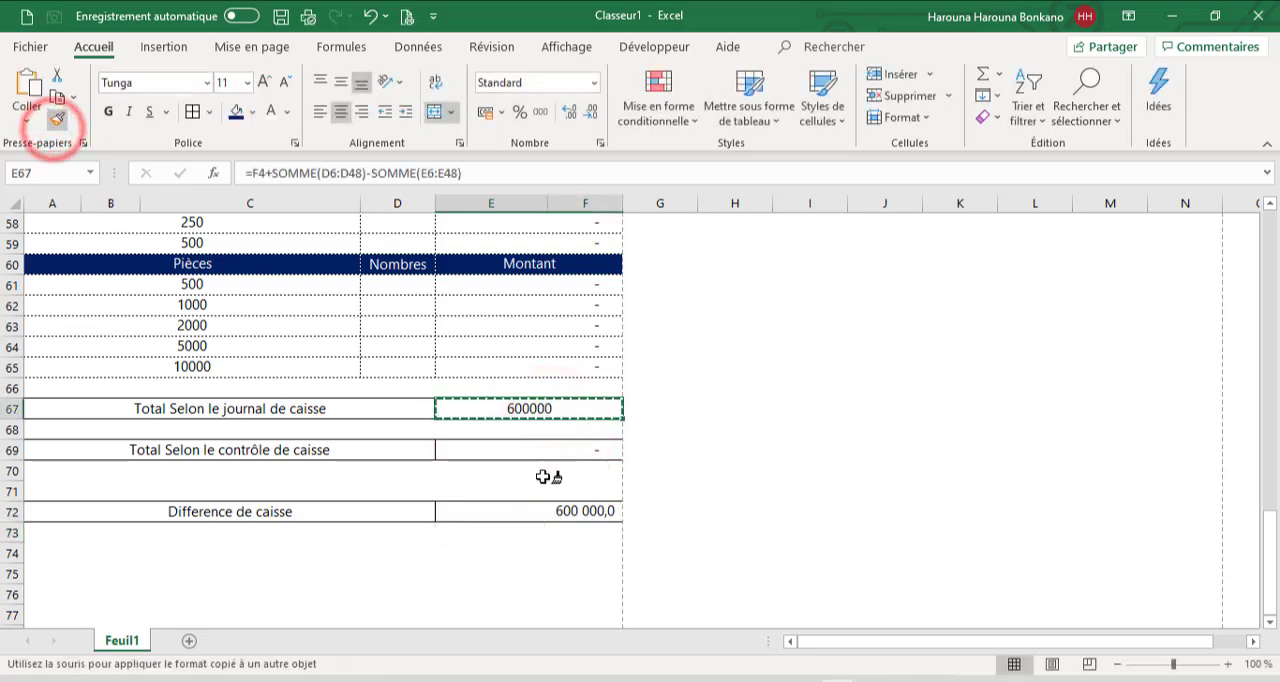
click(518, 511)
click(543, 450)
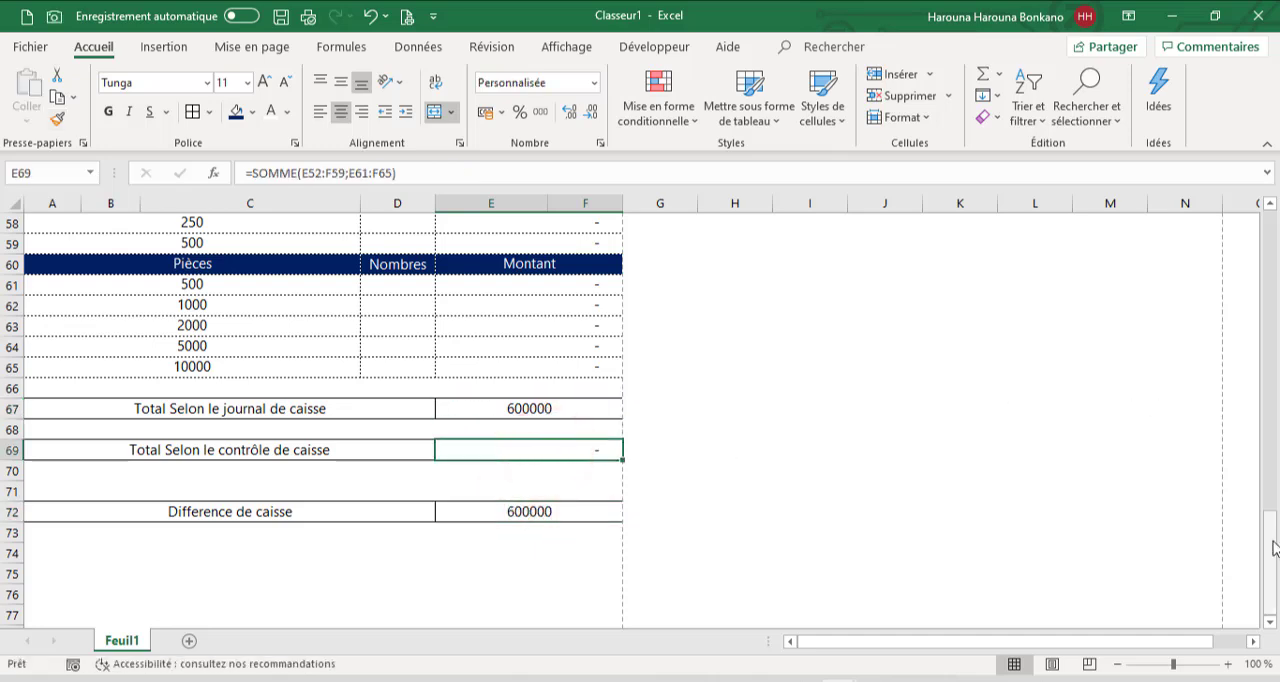
Enter the counts 10, 20 and 30 for the 200, 250 and 500 coins in D57:D59
drag(1270, 540, 1274, 486)
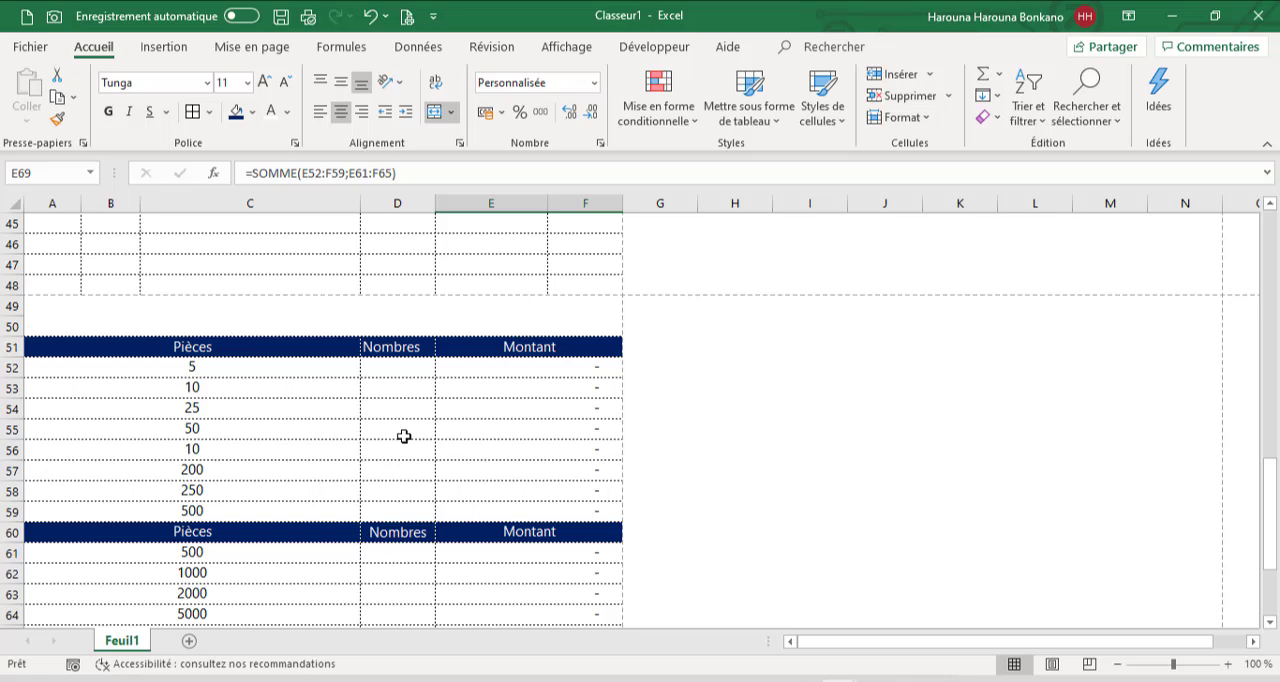
click(387, 472)
text(10)
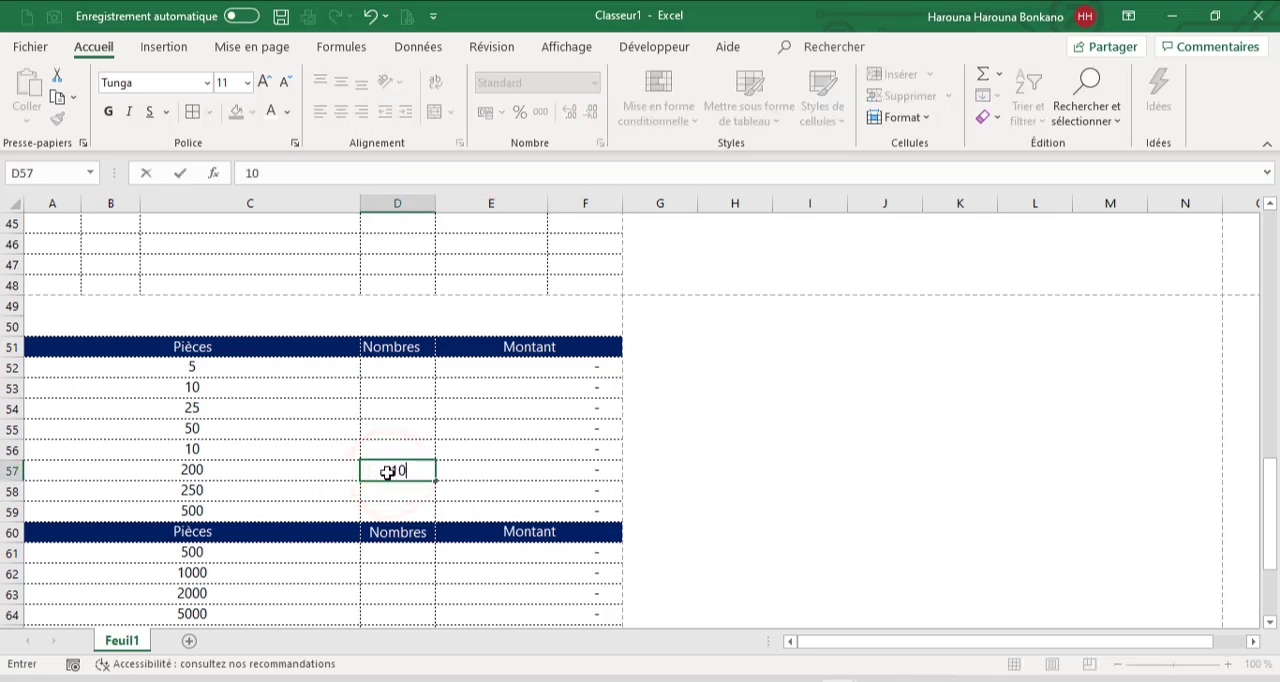
key(Return)
text(20)
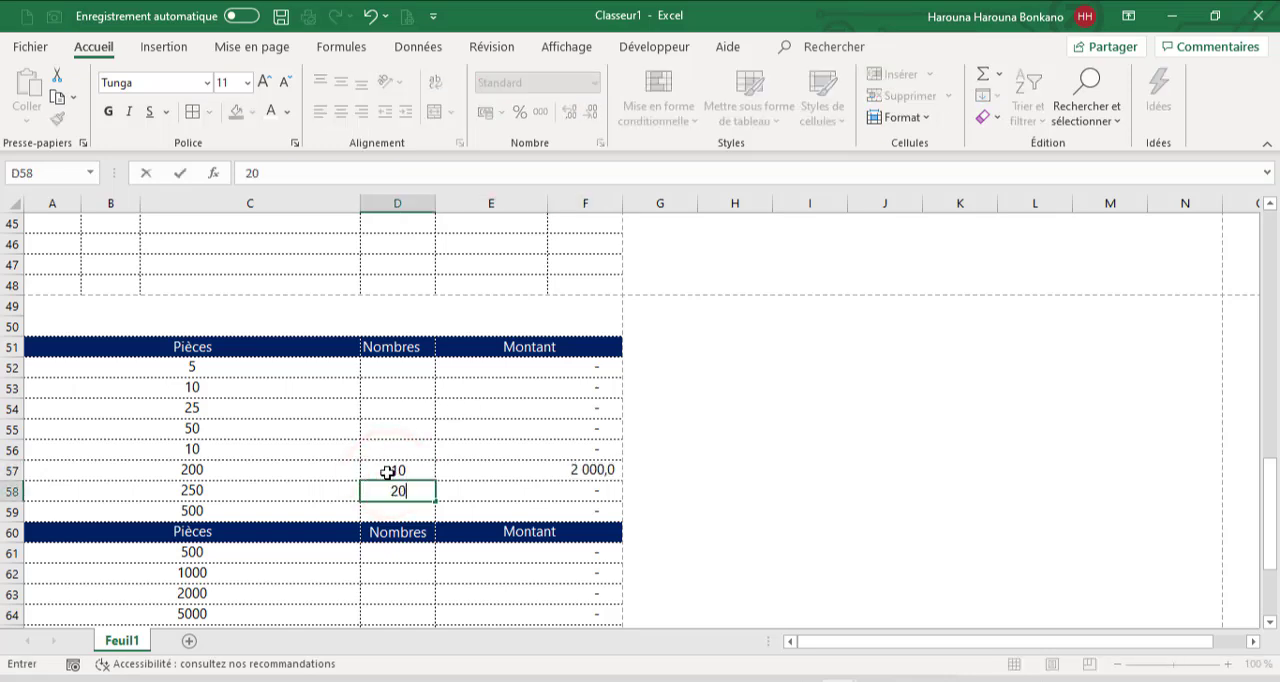
key(Return)
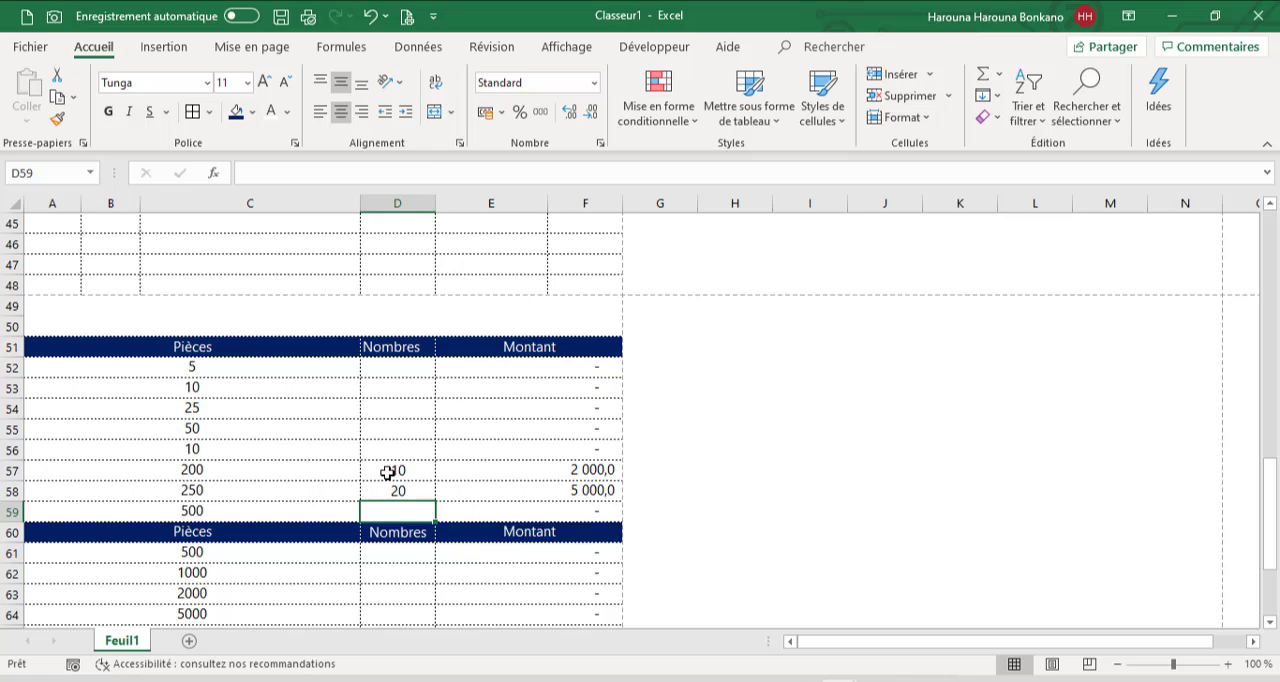
text(30)
key(Return)
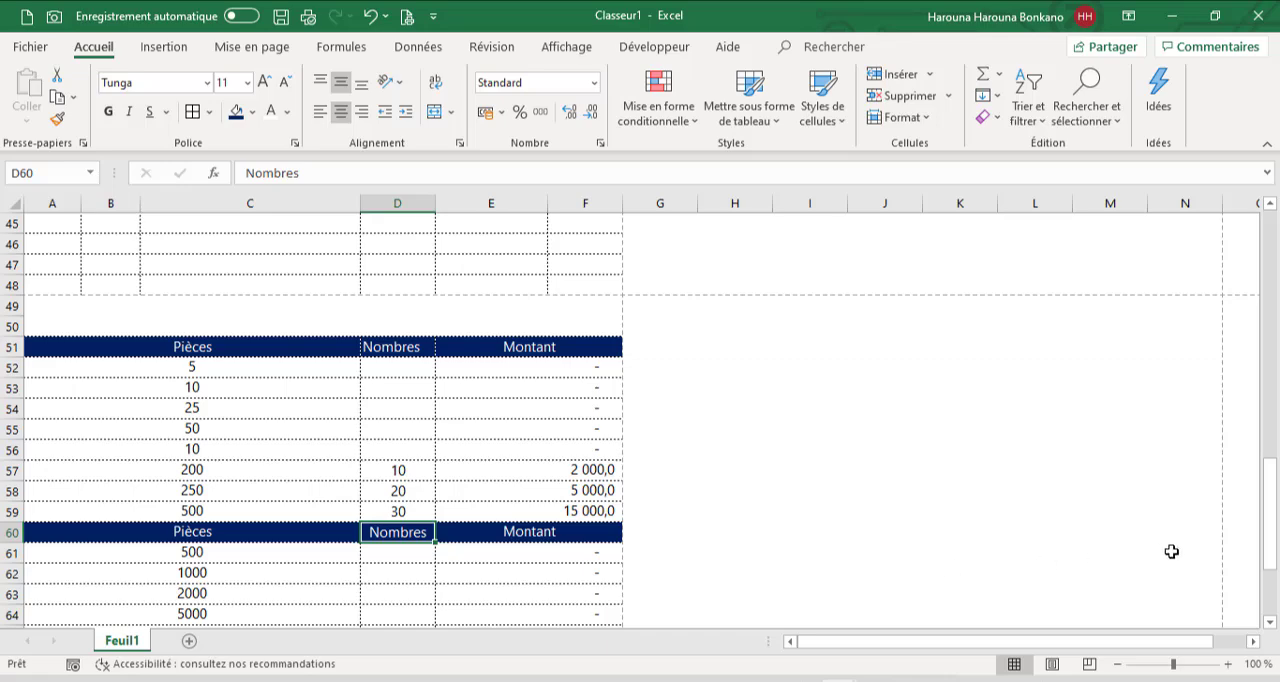
Enter a count of 30 for the 500 denomination in D61 of the second count table
scroll(1266, 543, down, 3)
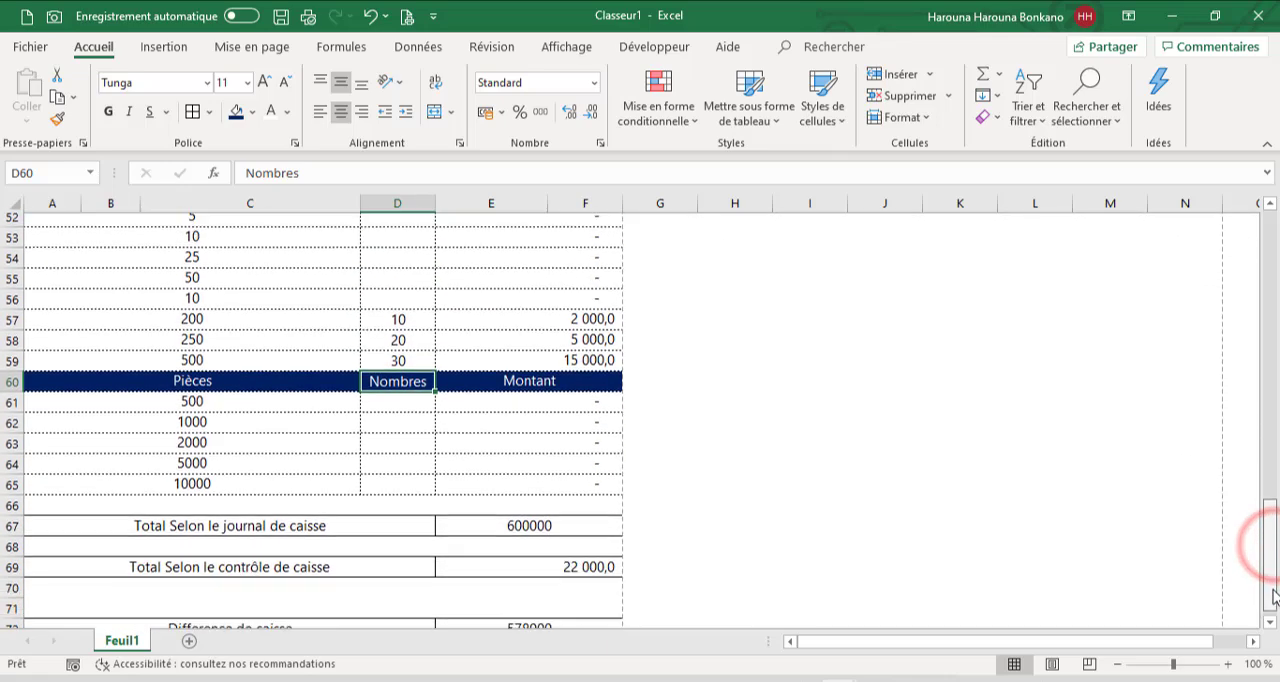
click(410, 392)
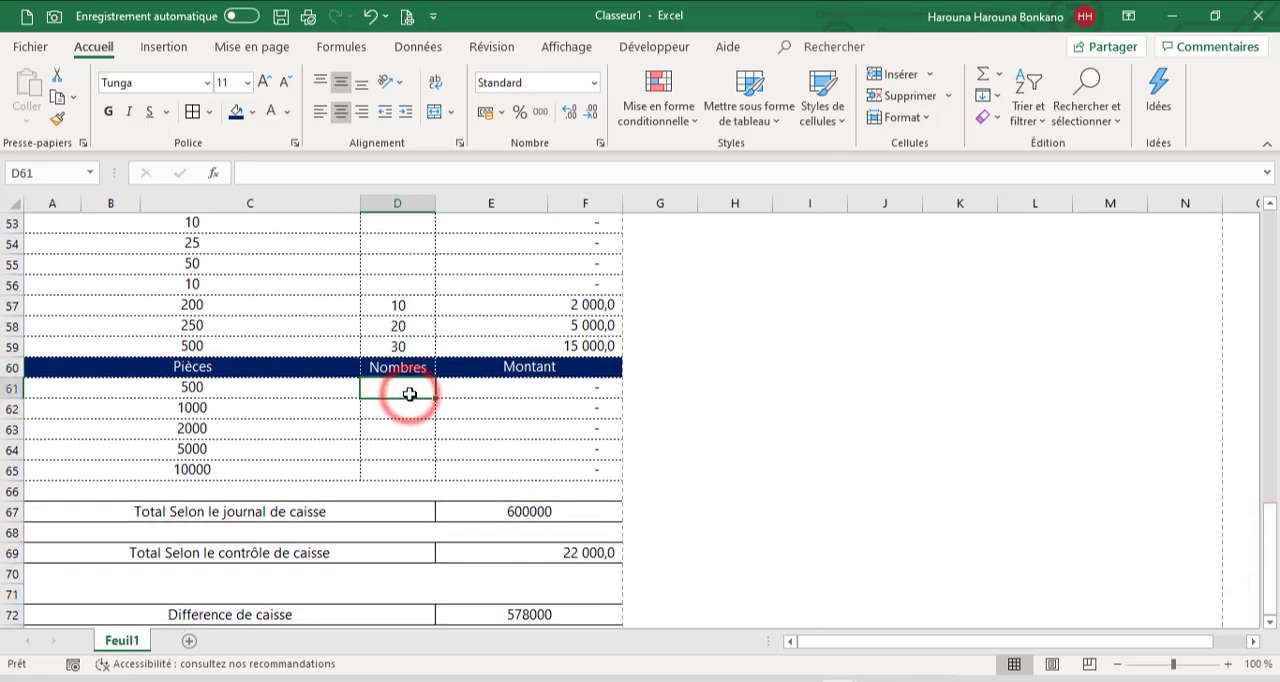
text(30)
key(Return)
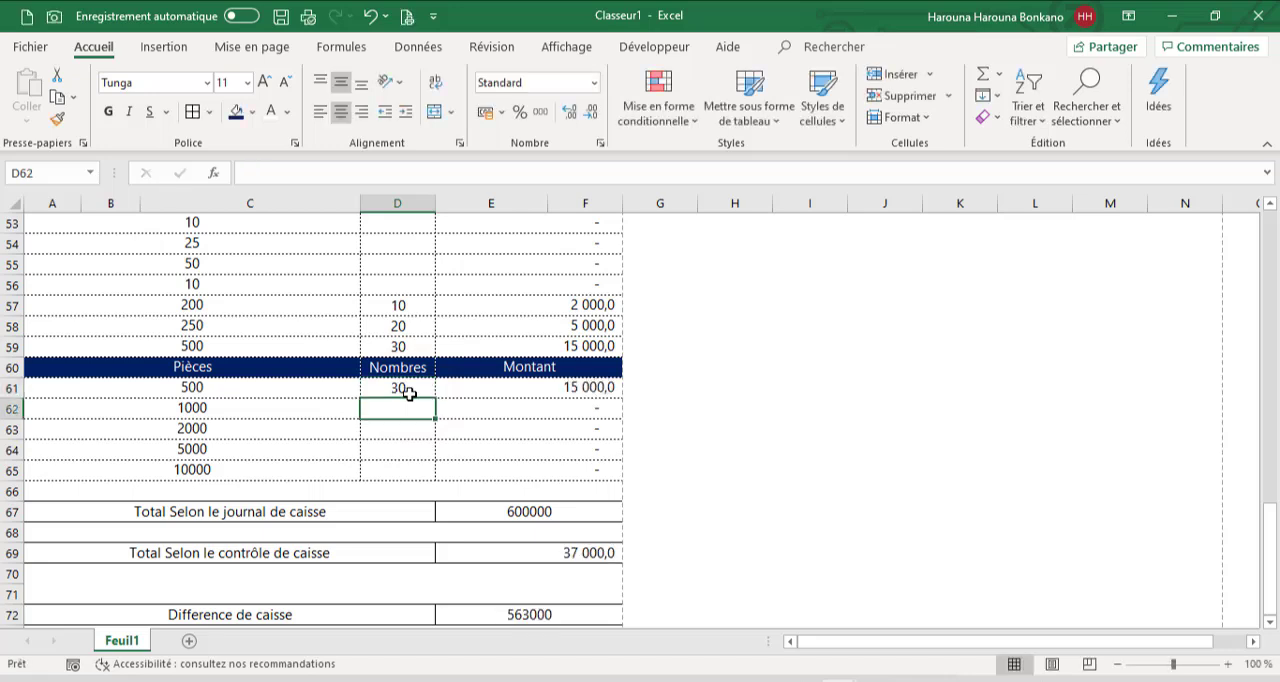
Copy the format of the journal total in E67 onto the control total in E69
click(549, 507)
click(58, 120)
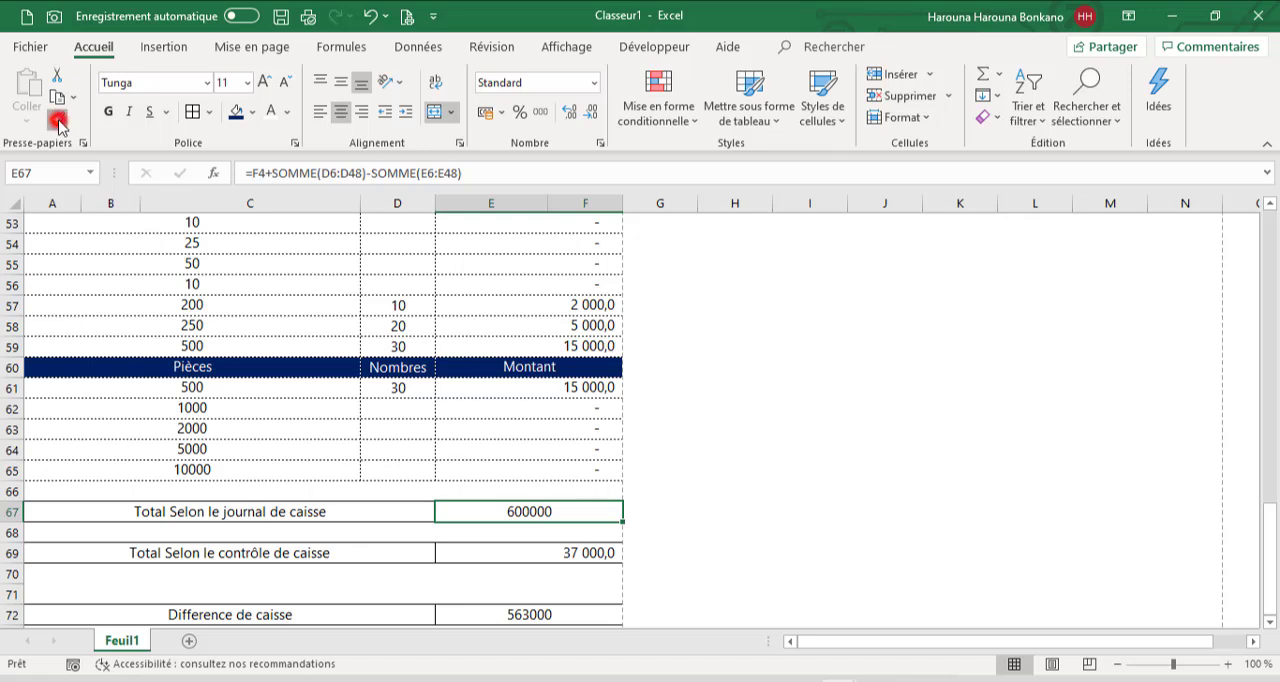
click(522, 556)
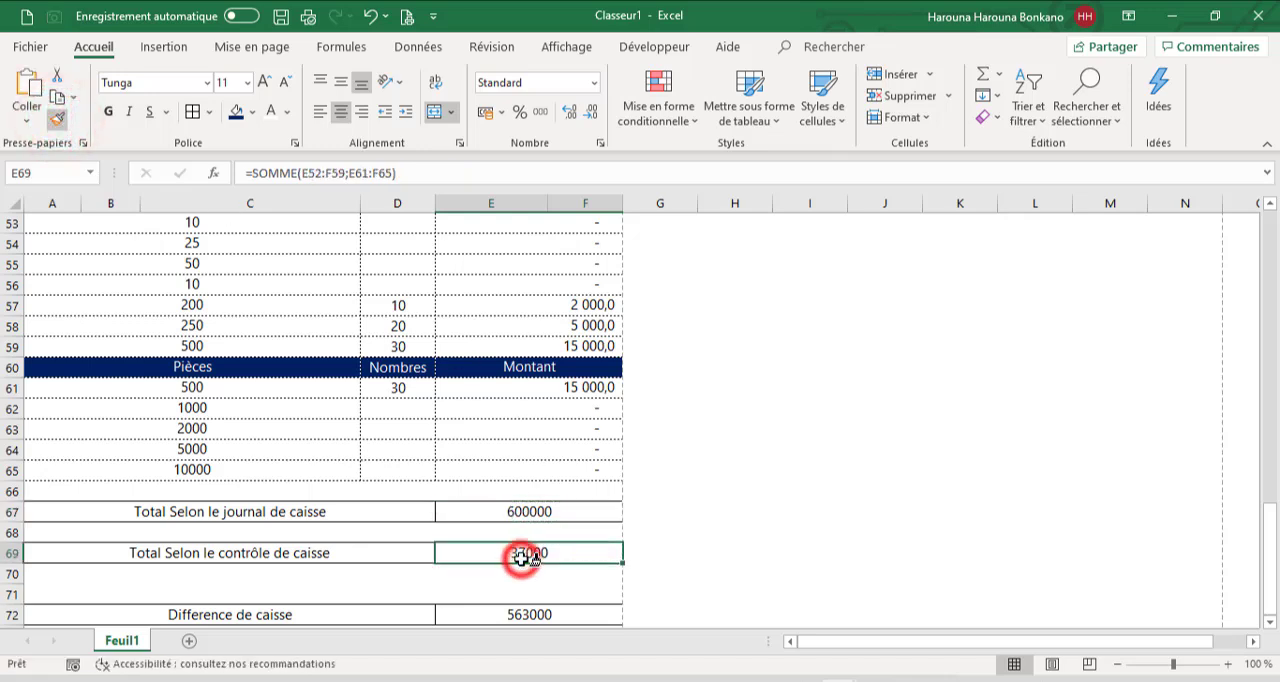
Enter the counts 50, 20 and 10 for the 1000, 2000 and 5000 denominations in D62:D64
click(403, 428)
click(379, 411)
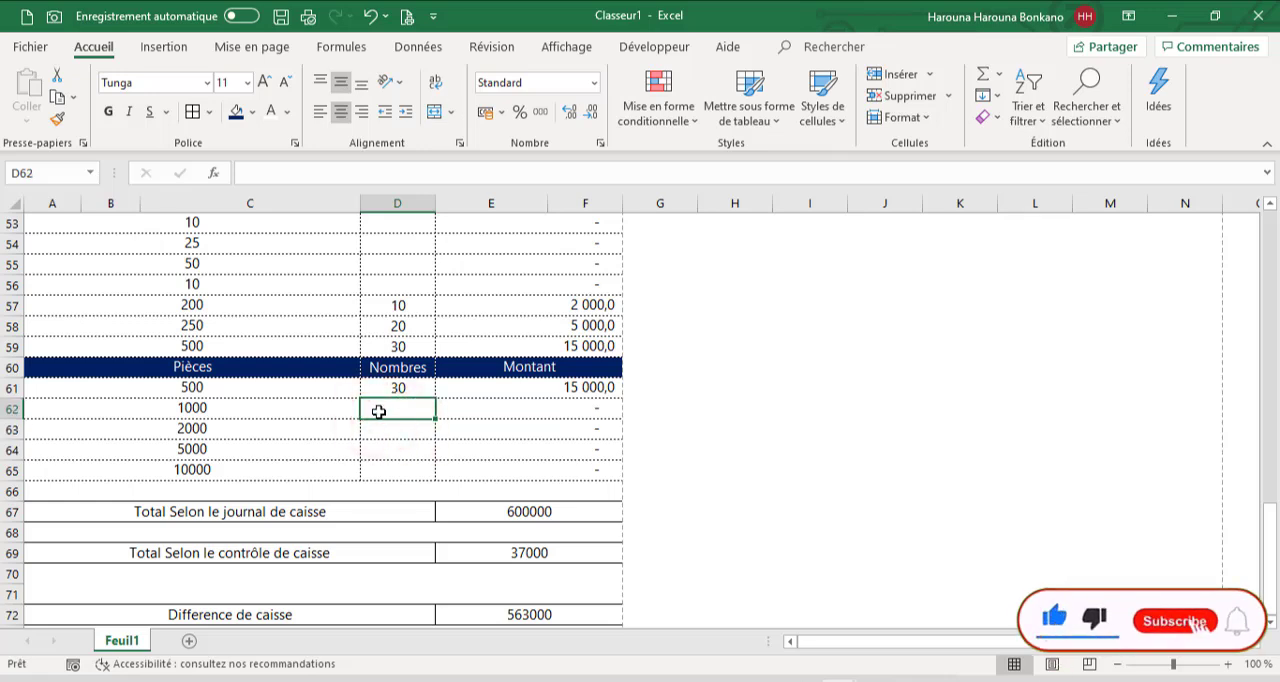
text(50)
key(Return)
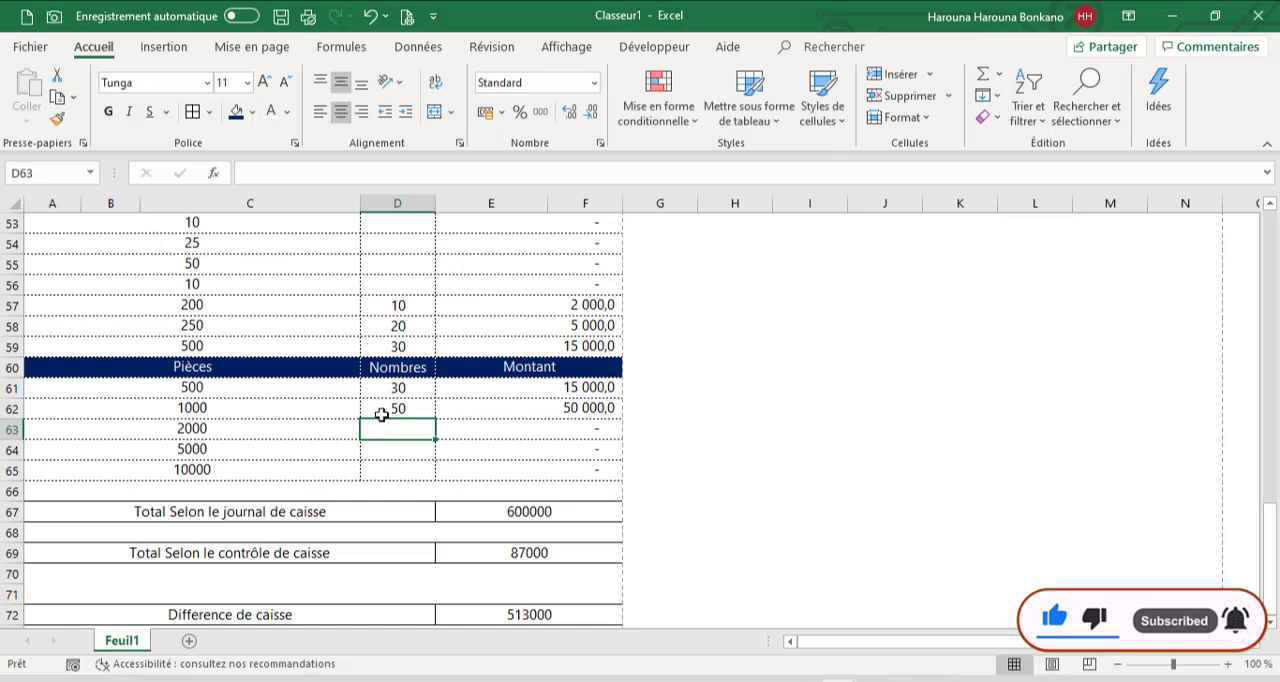
text(20)
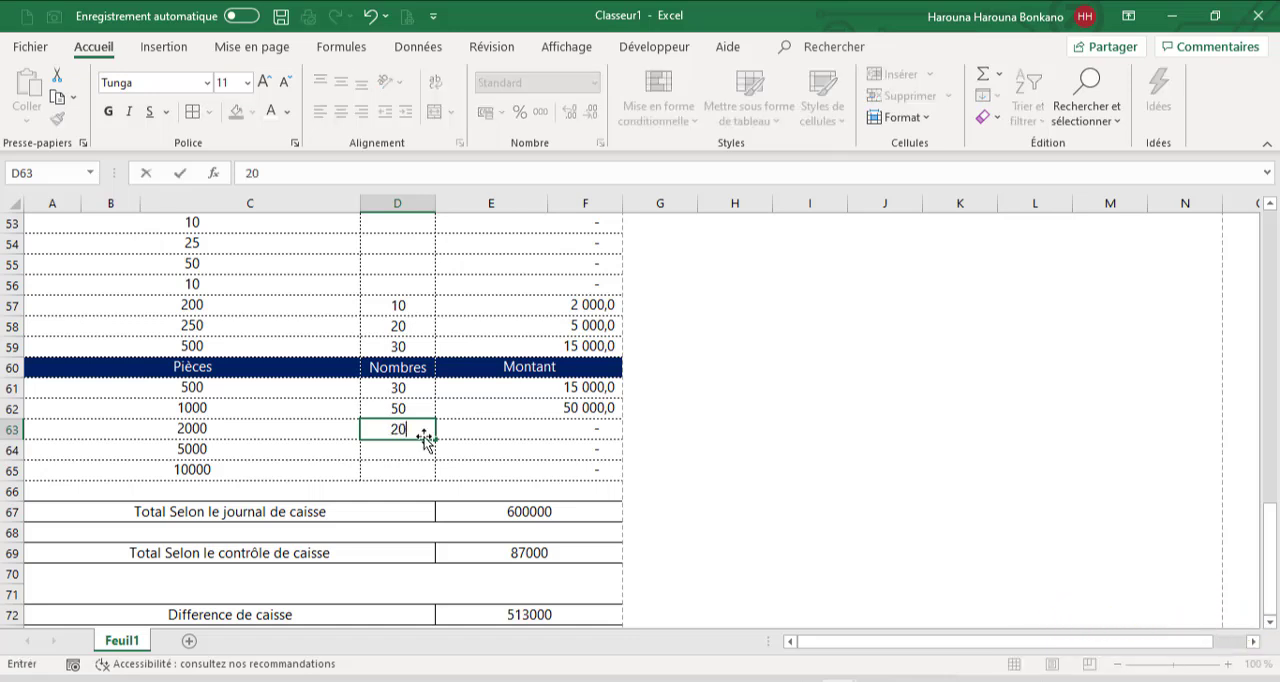
key(Return)
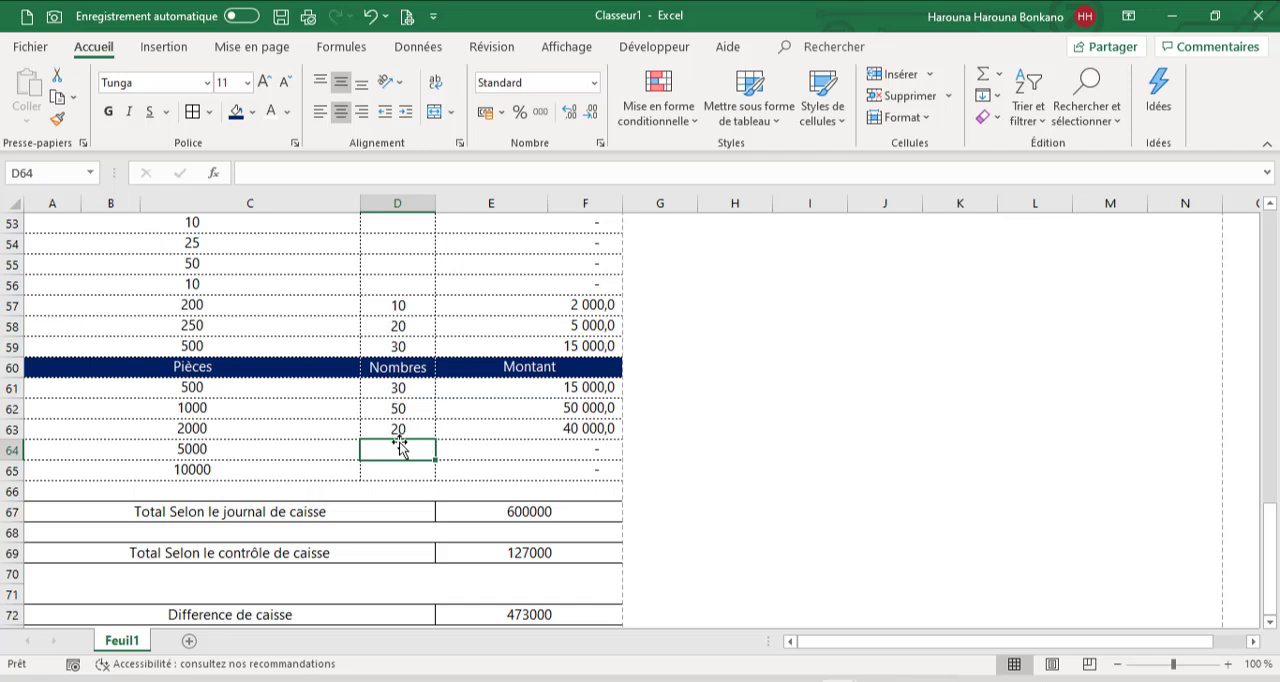
text(10)
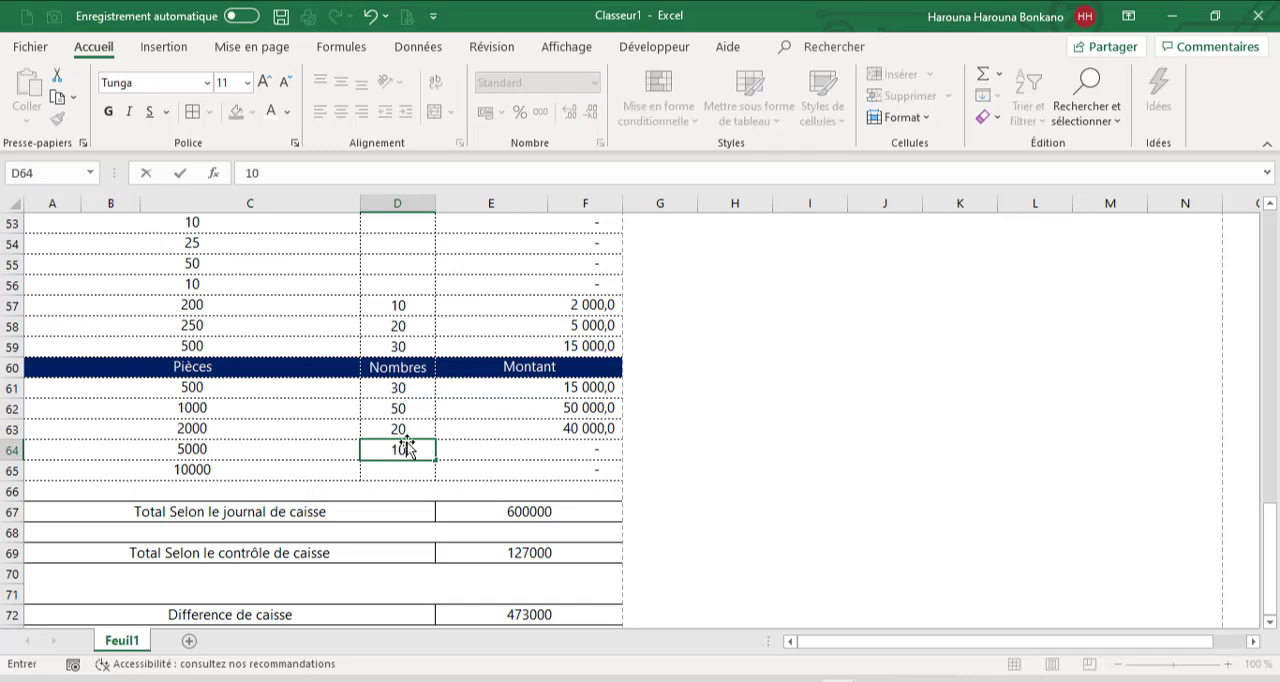
key(Return)
key(Up)
key(Up)
key(Up)
key(Up)
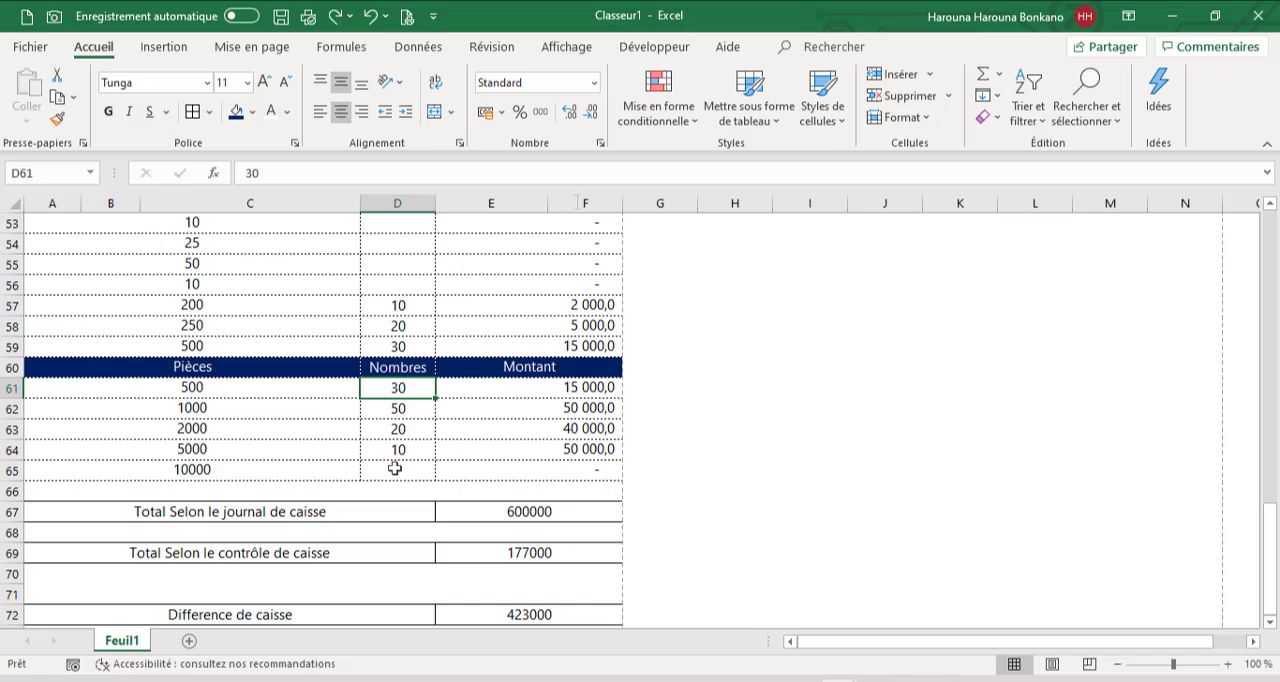
Enter the signature labels "Le Caissier" in A94 and "Directeur Fiancier" in E94
click(356, 484)
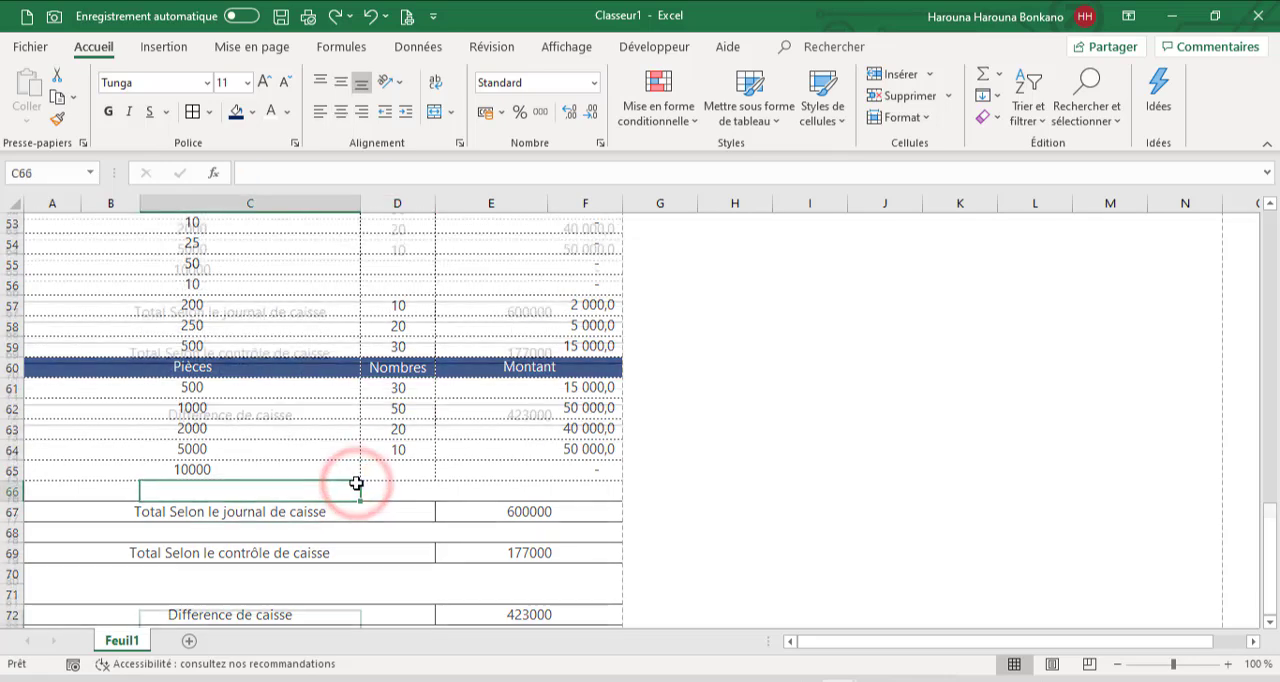
key(Down)
key(Down)
key(Down)
key(Down)
key(Down)
key(Down)
key(Down)
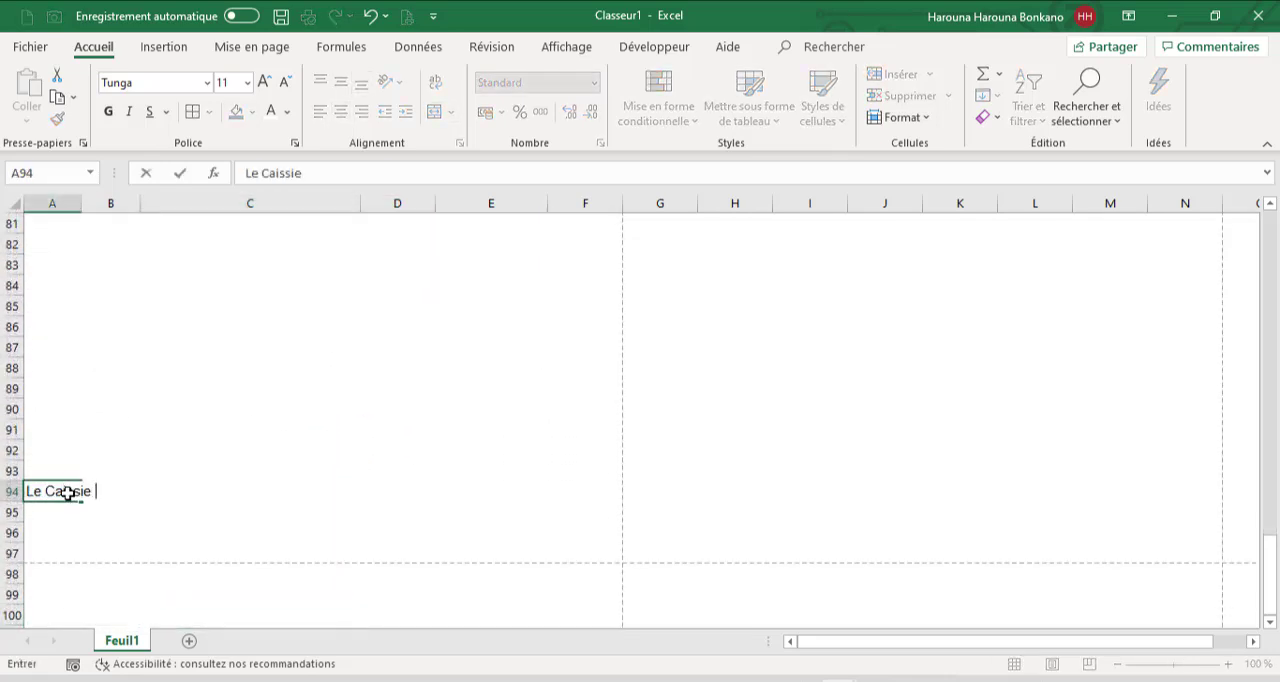
key(Tab)
key(Tab)
key(Tab)
key(Tab)
key(Tab)
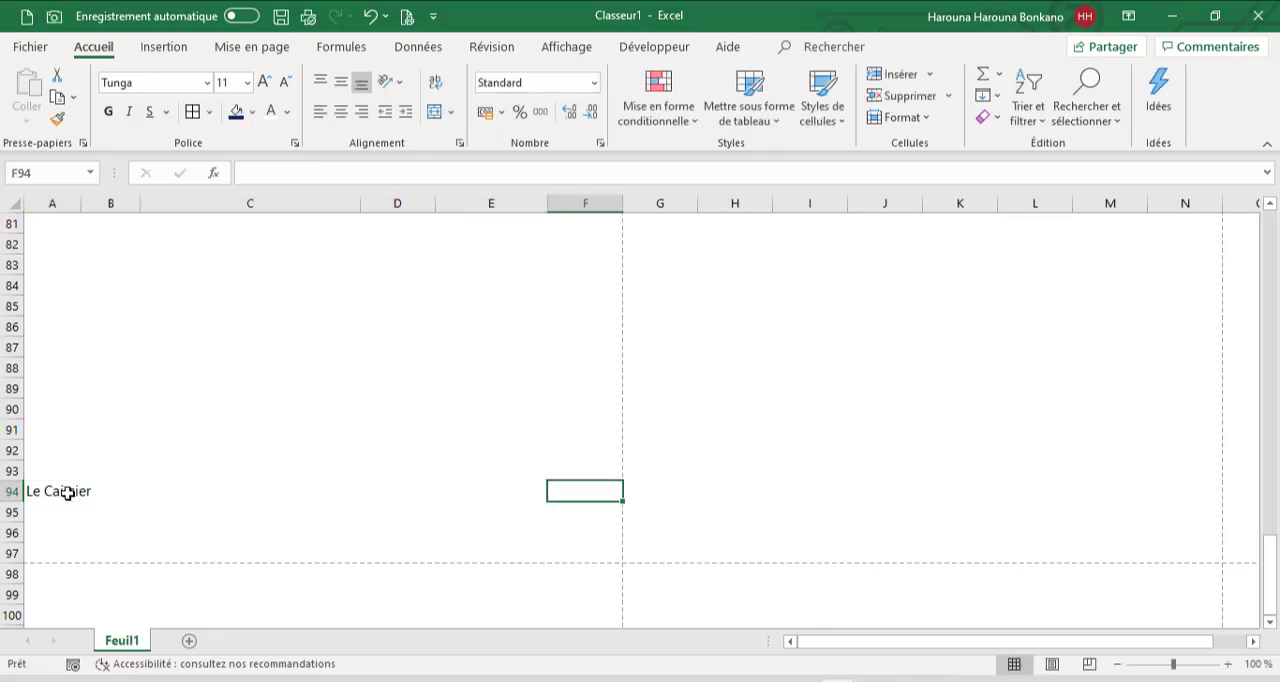
key(Left)
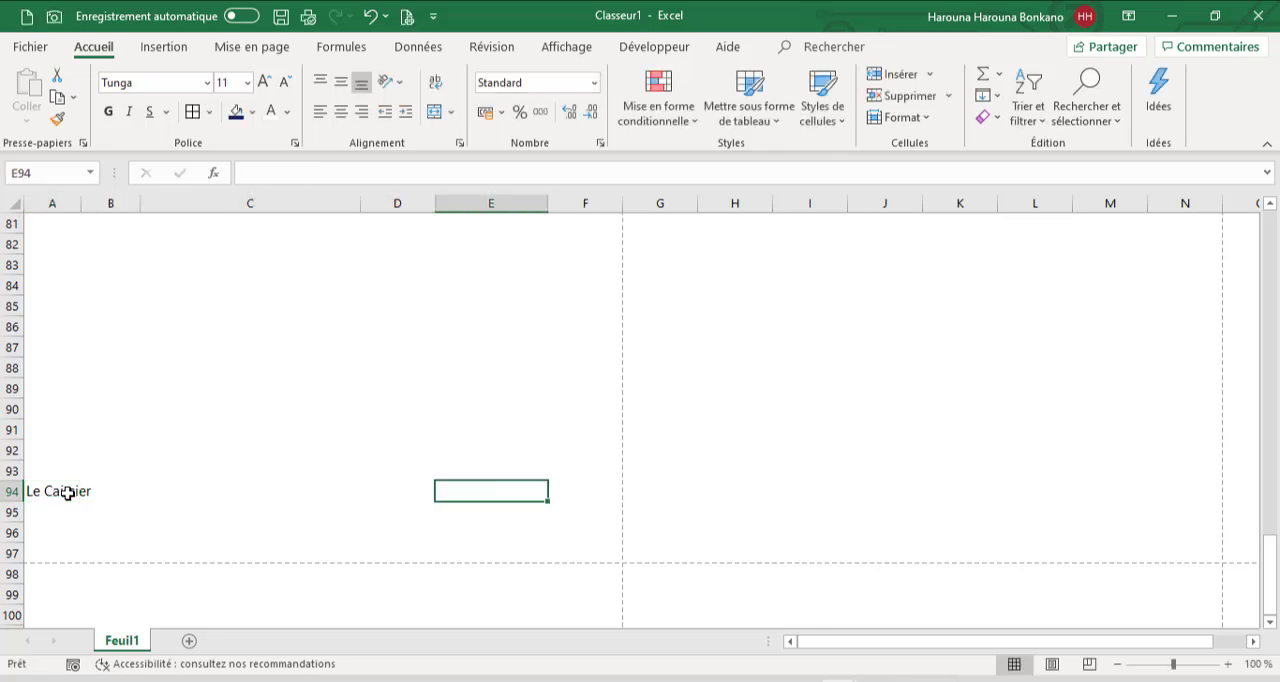
text(Directeur )
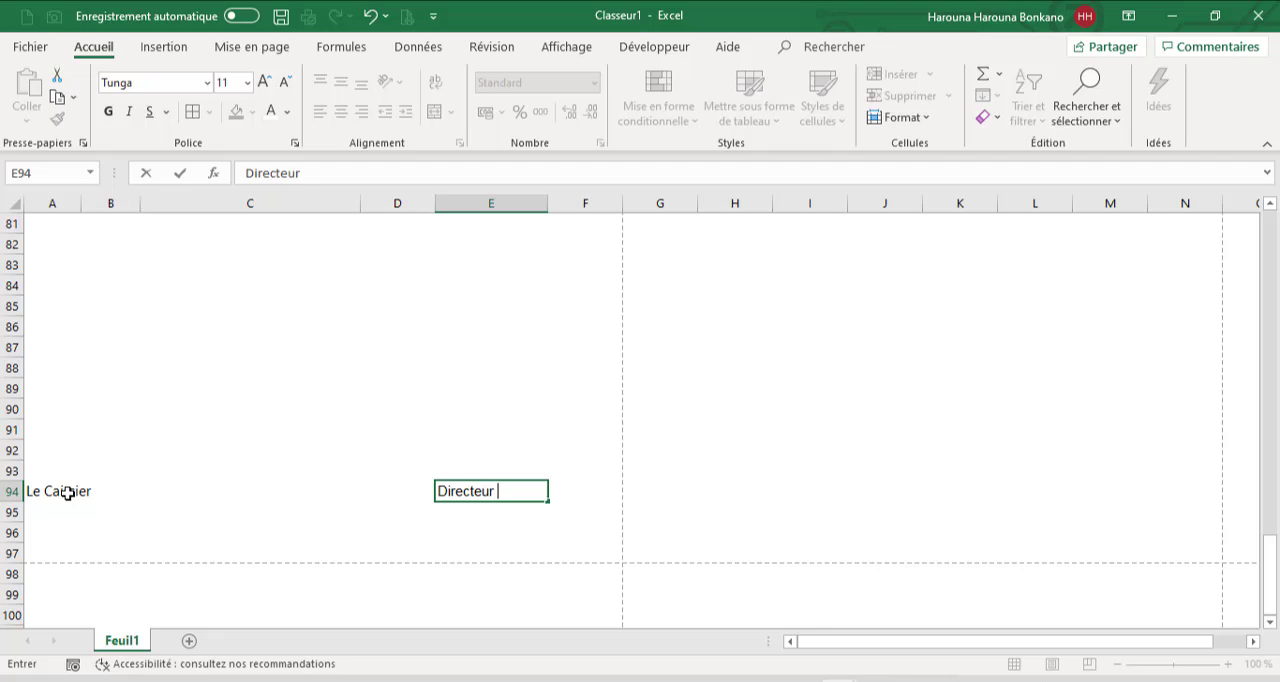
text(Fiancier)
Apply a thick bottom border to the two signature label cells, A94 and E94
click(62, 491)
ctrl+click(467, 494)
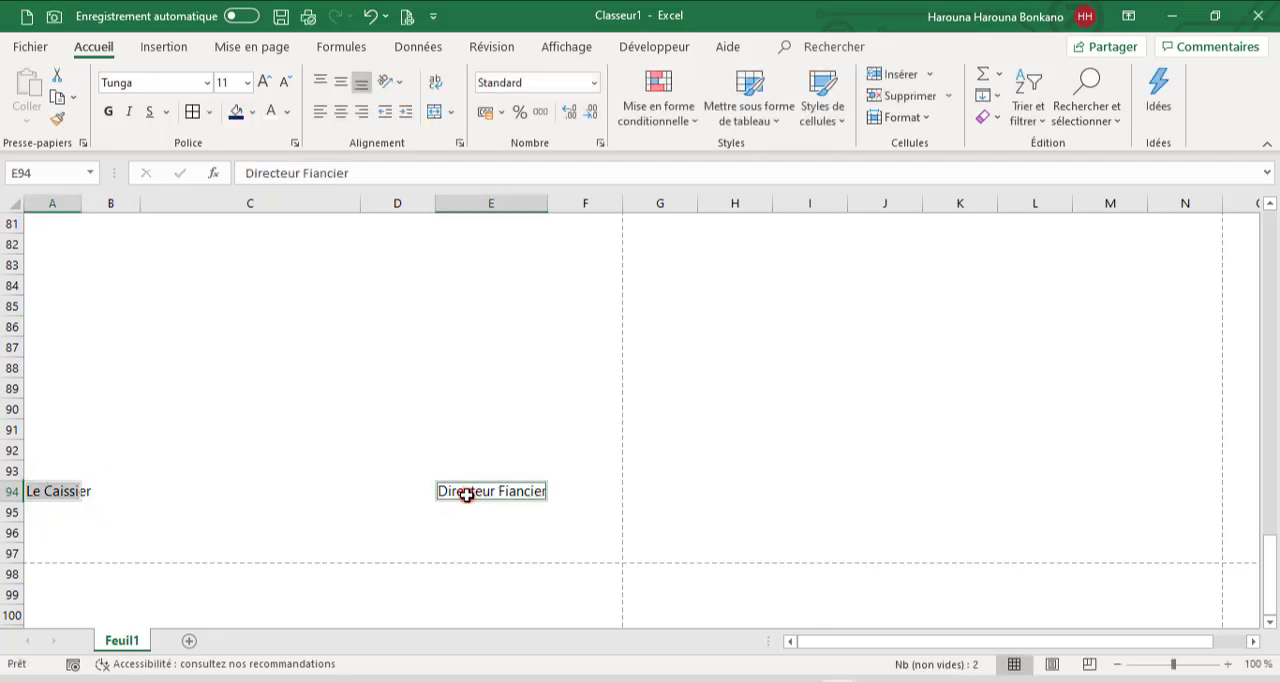
click(209, 114)
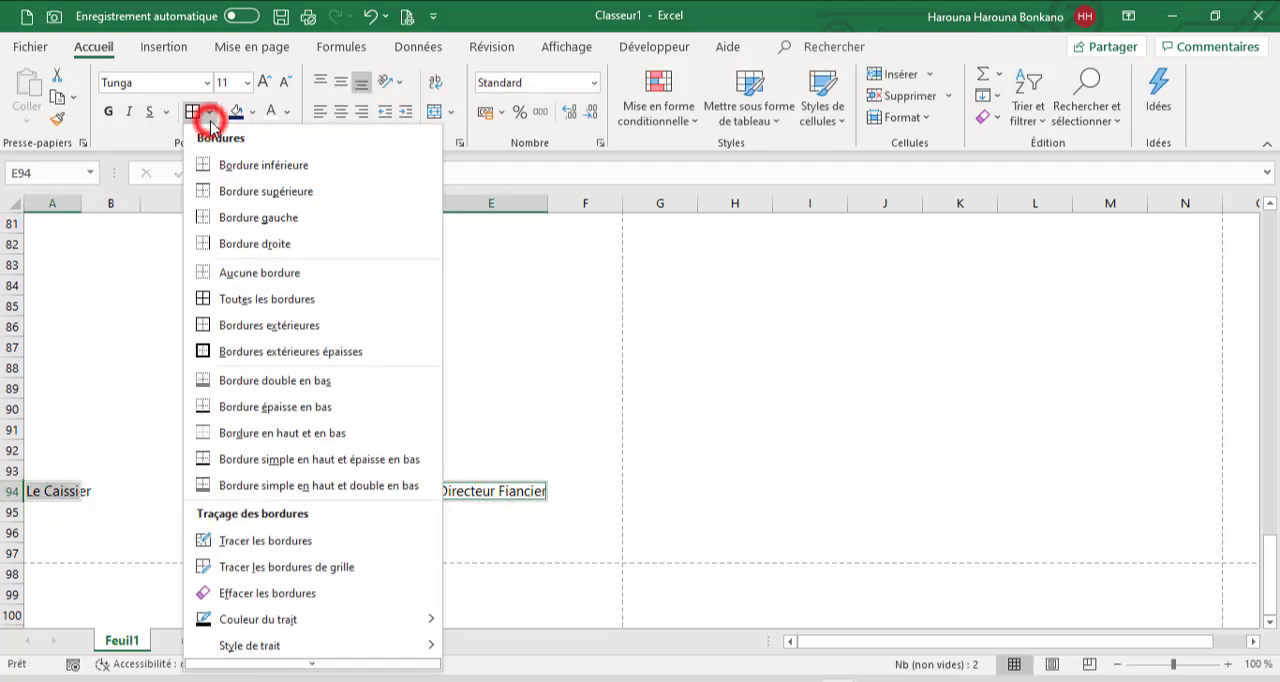
click(230, 406)
click(352, 412)
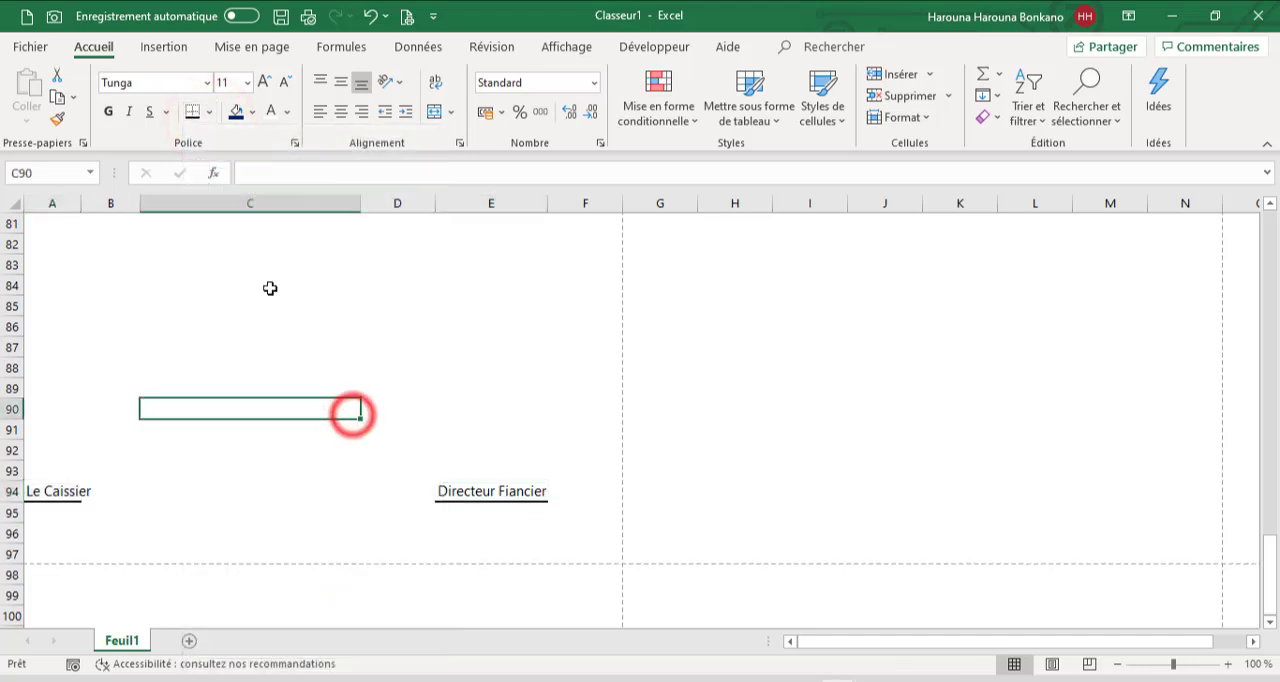
Check both pages of the cash journal in the print preview and return to the sheet
click(408, 18)
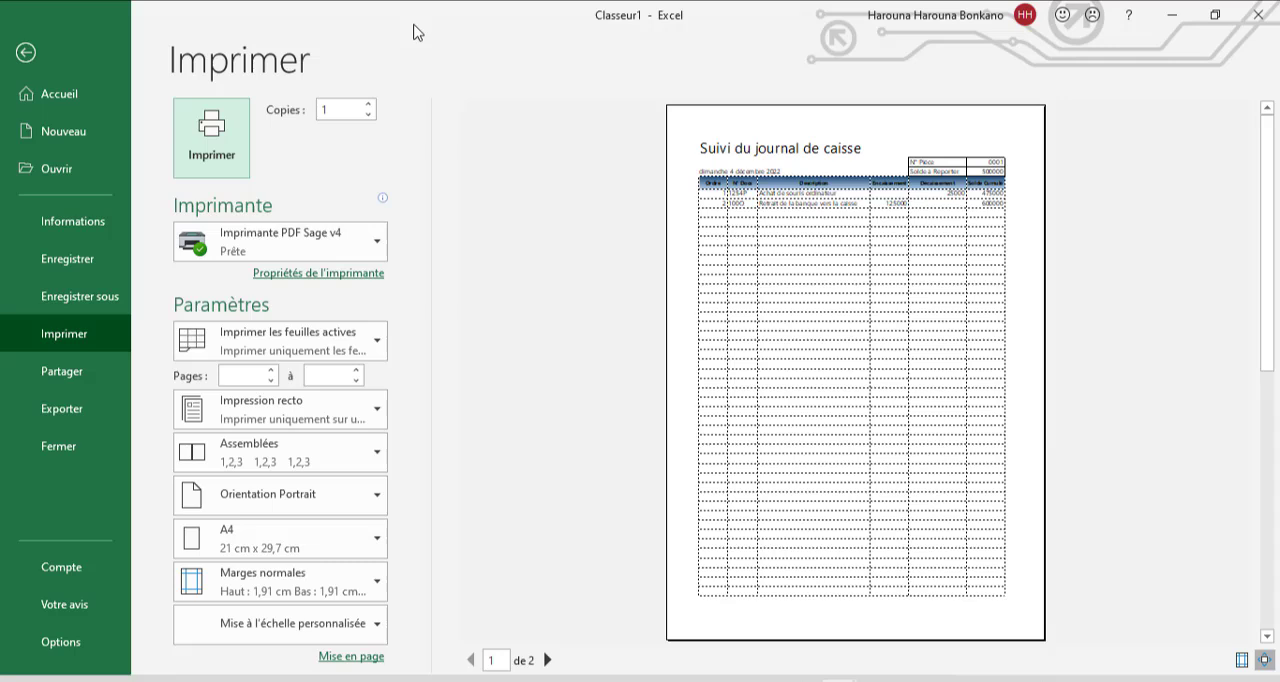
click(1267, 638)
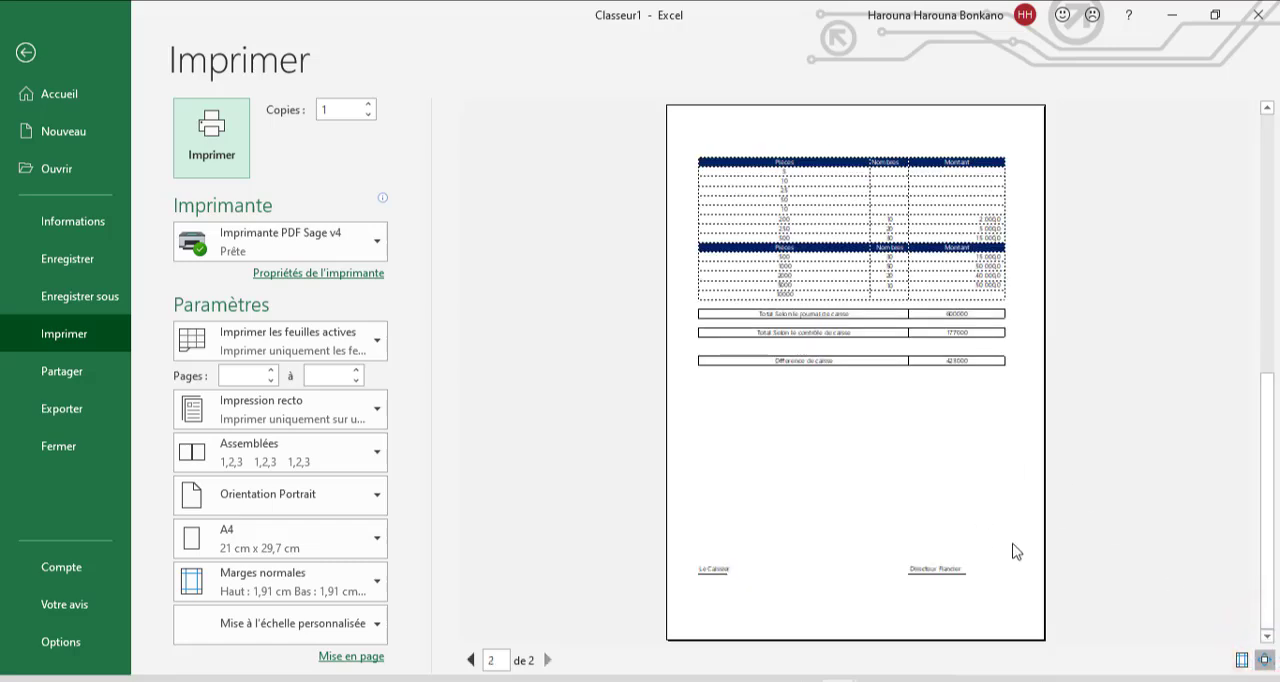
key(Escape)
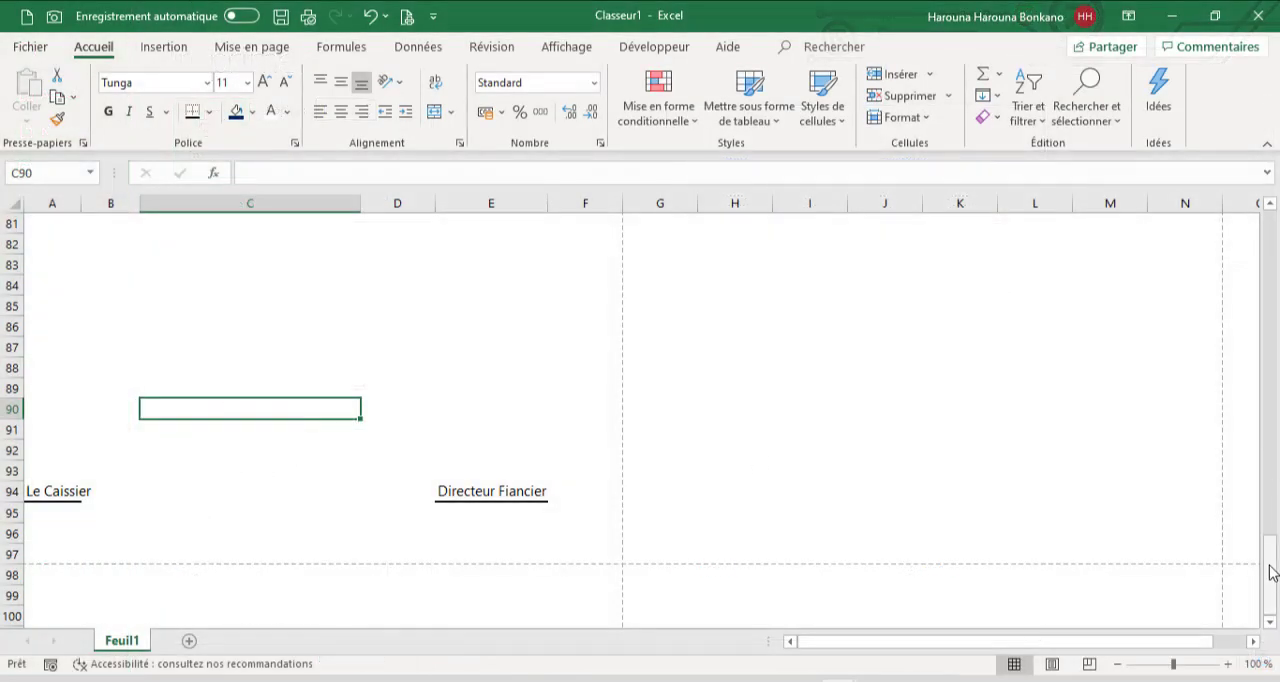
Select A8, the next empty Ordre cell of the cash journal
drag(1268, 570, 1272, 178)
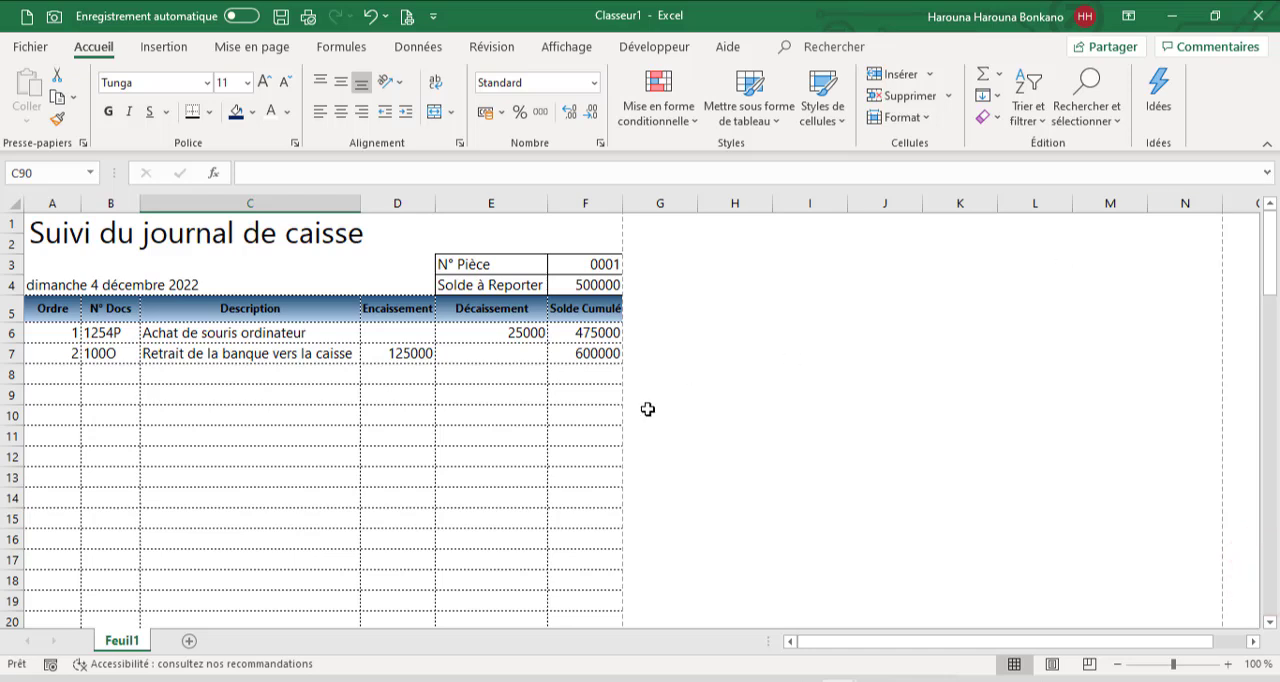
click(78, 375)
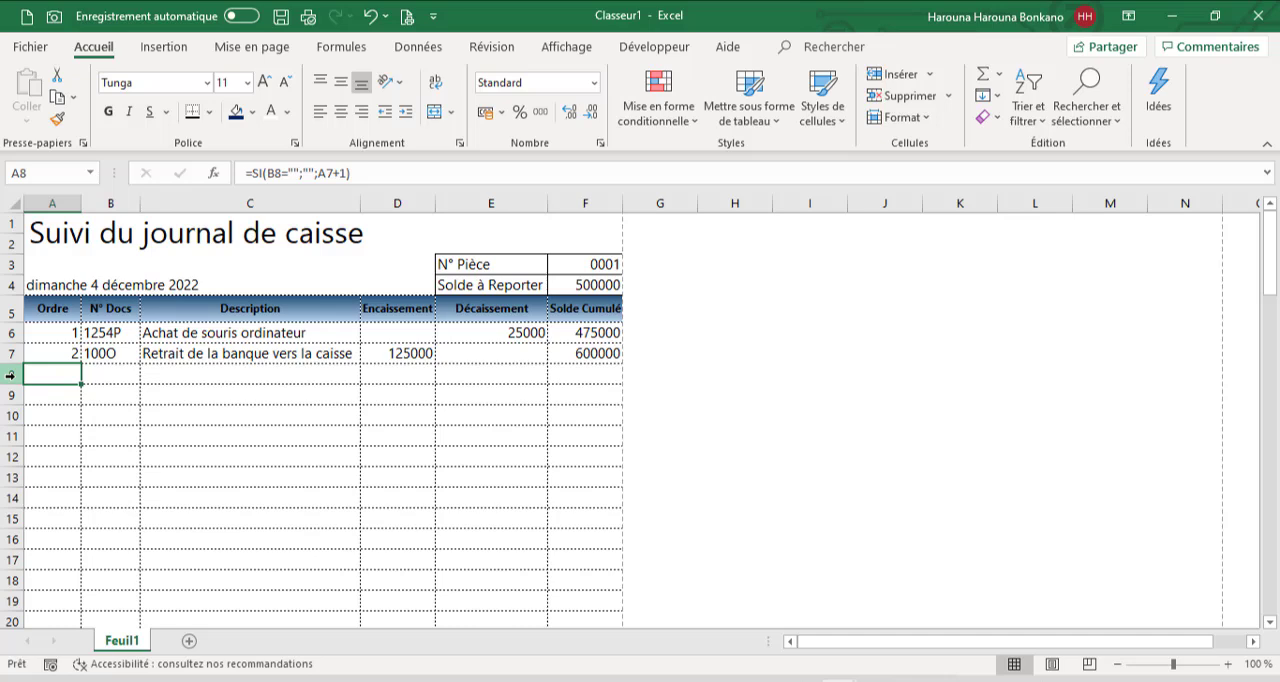
Insert a small ActiveX spin button, reduce its height and place it at the left edge of the Ordre header cell A5
click(654, 47)
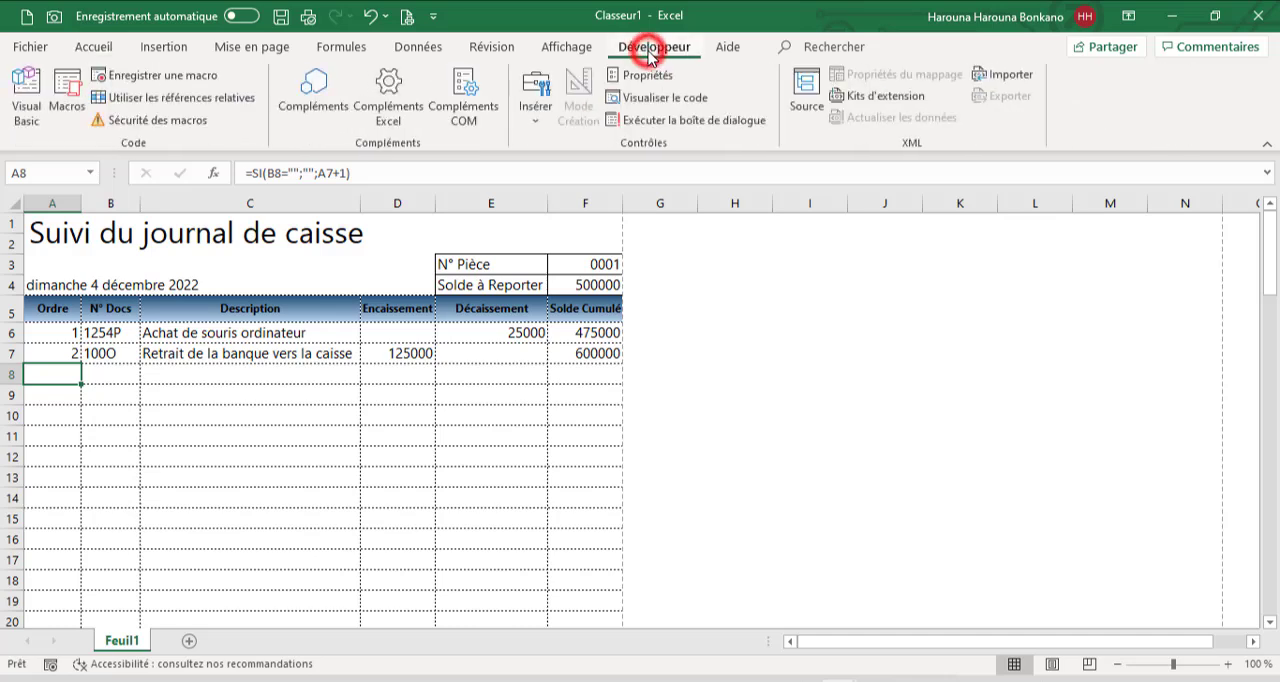
click(536, 124)
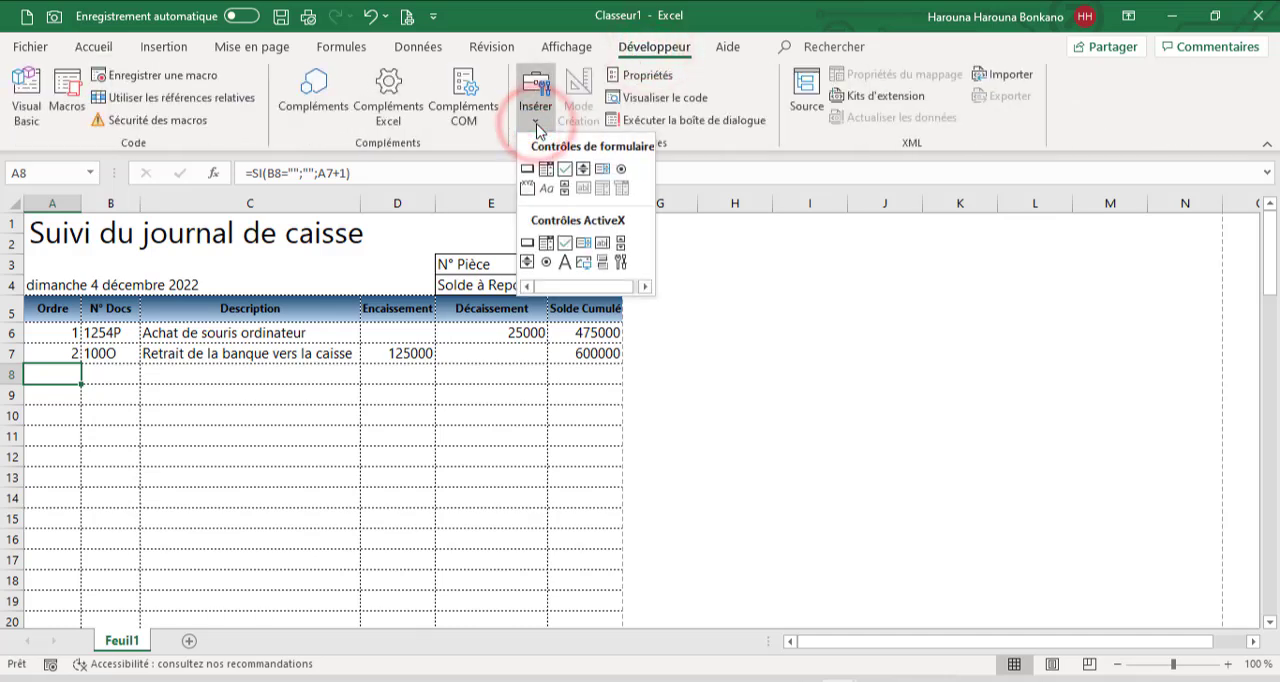
click(527, 262)
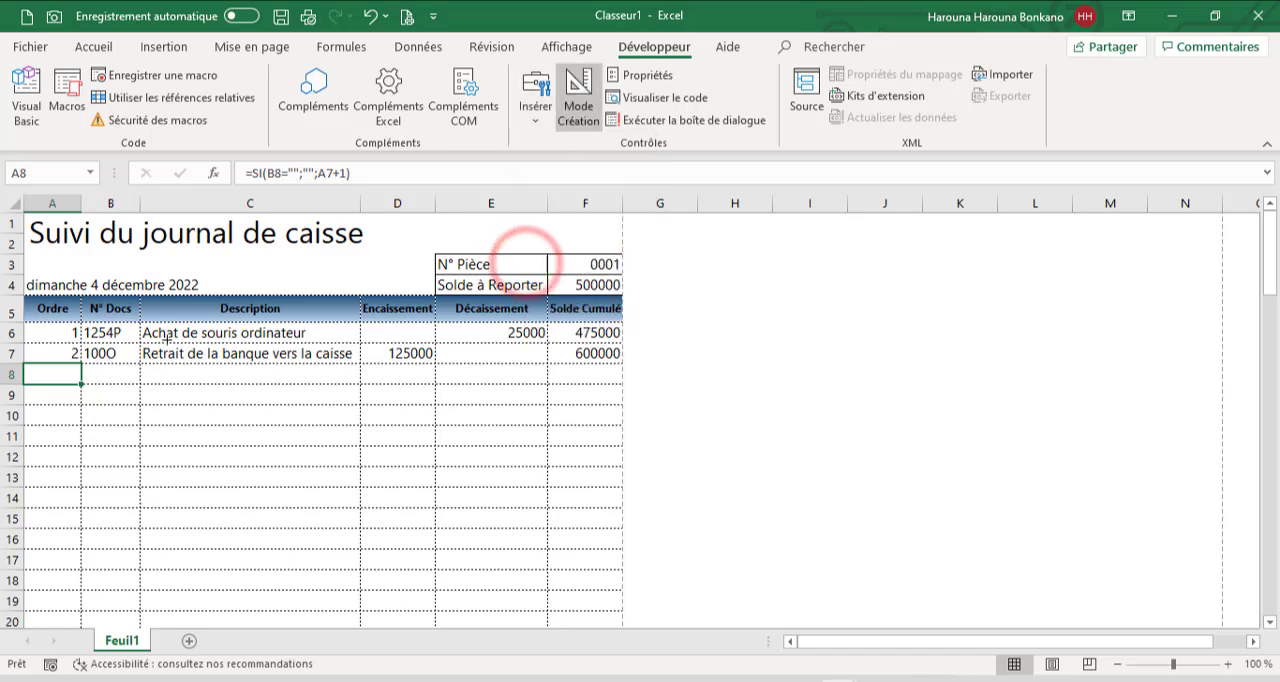
click(251, 383)
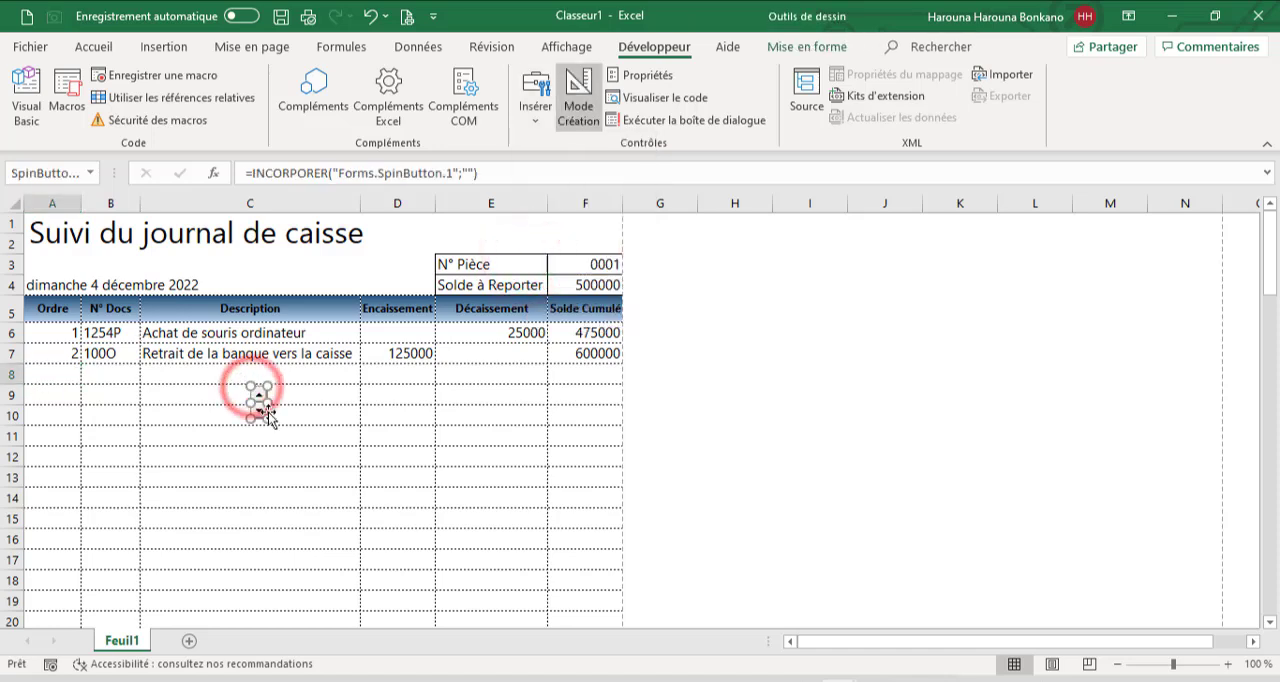
drag(270, 420, 268, 408)
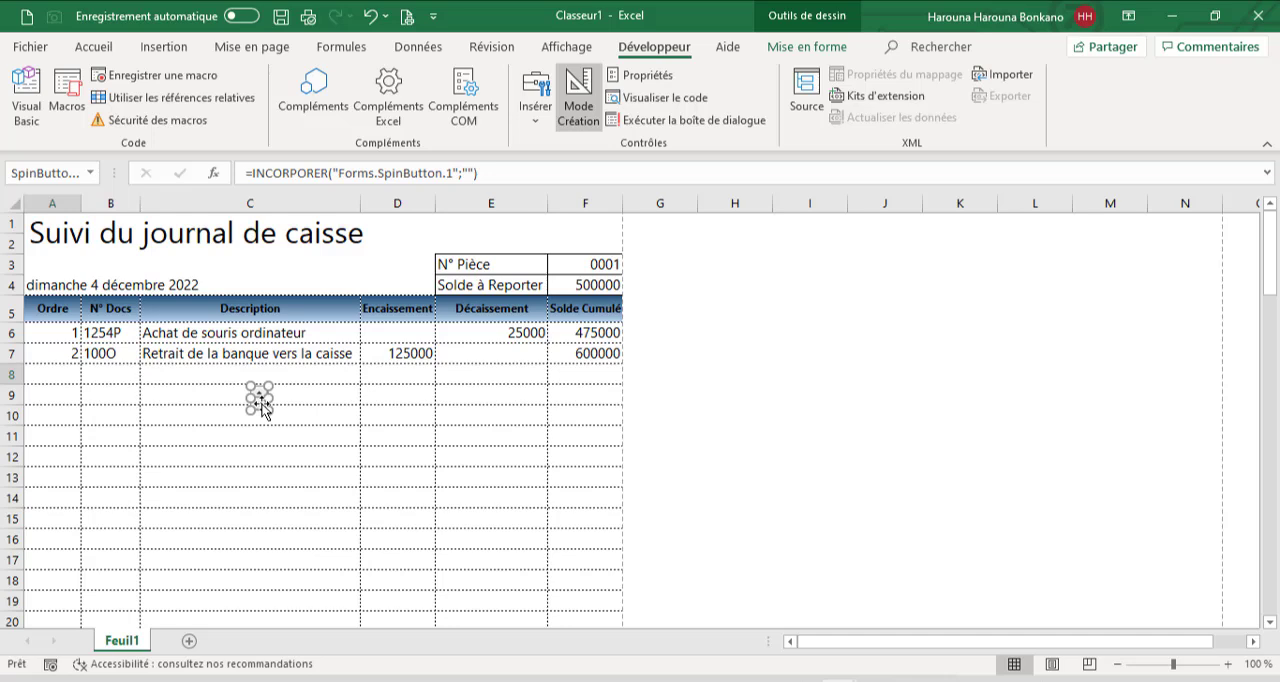
drag(262, 402, 33, 313)
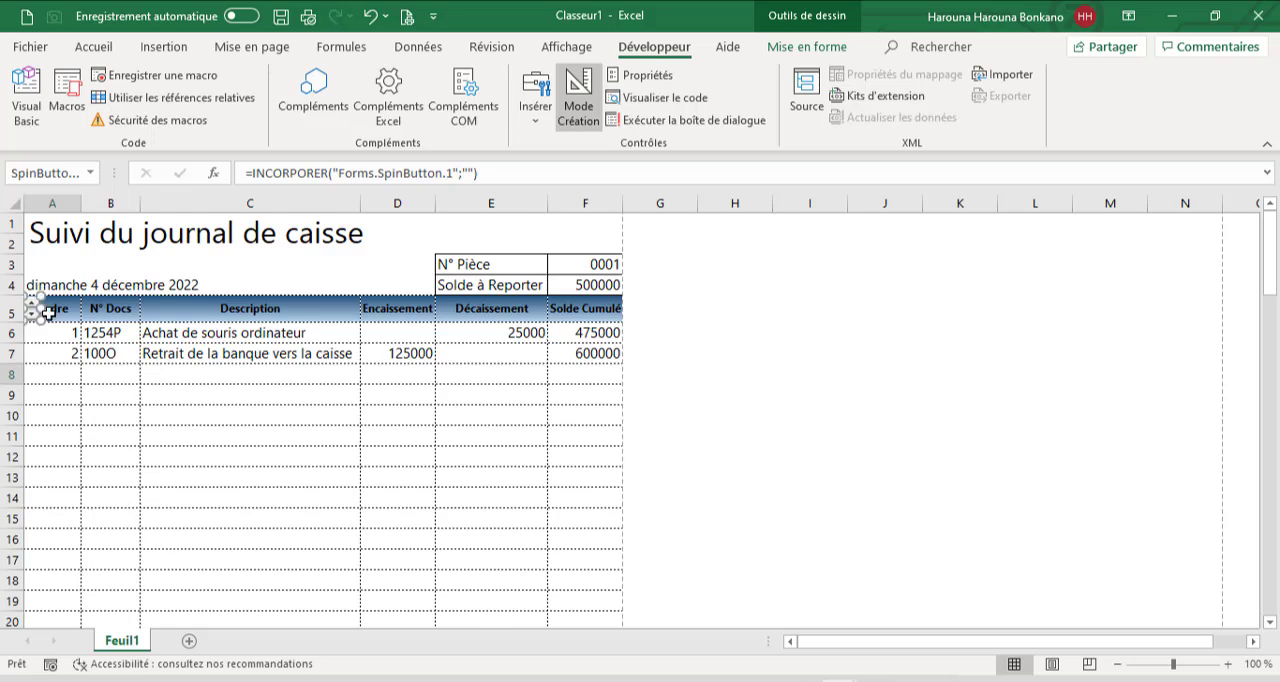
Right-align the Ordre header text in A5
click(54, 311)
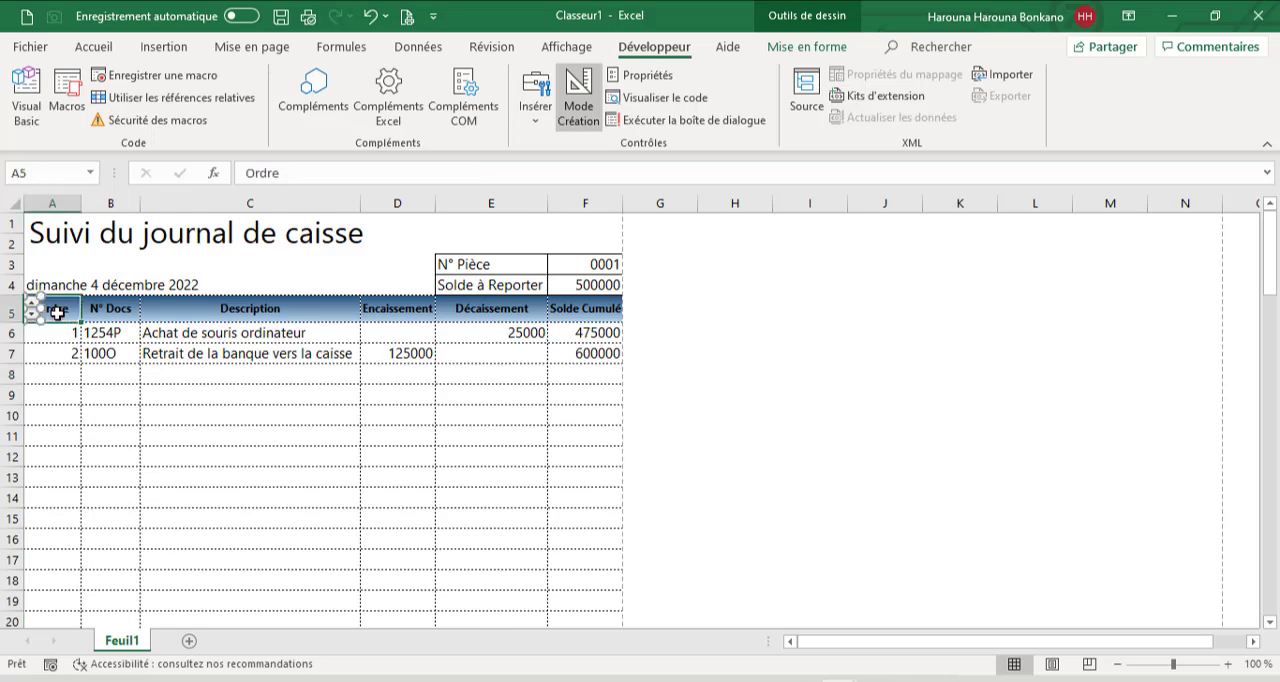
click(102, 46)
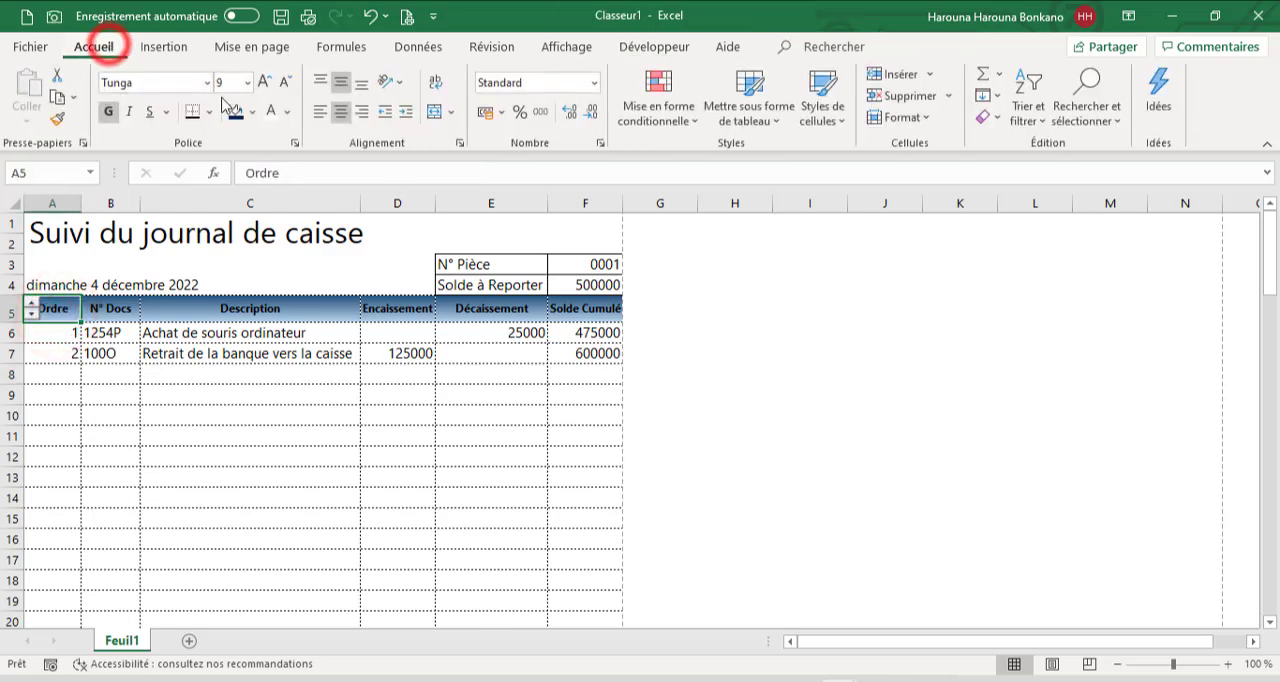
click(362, 113)
click(63, 373)
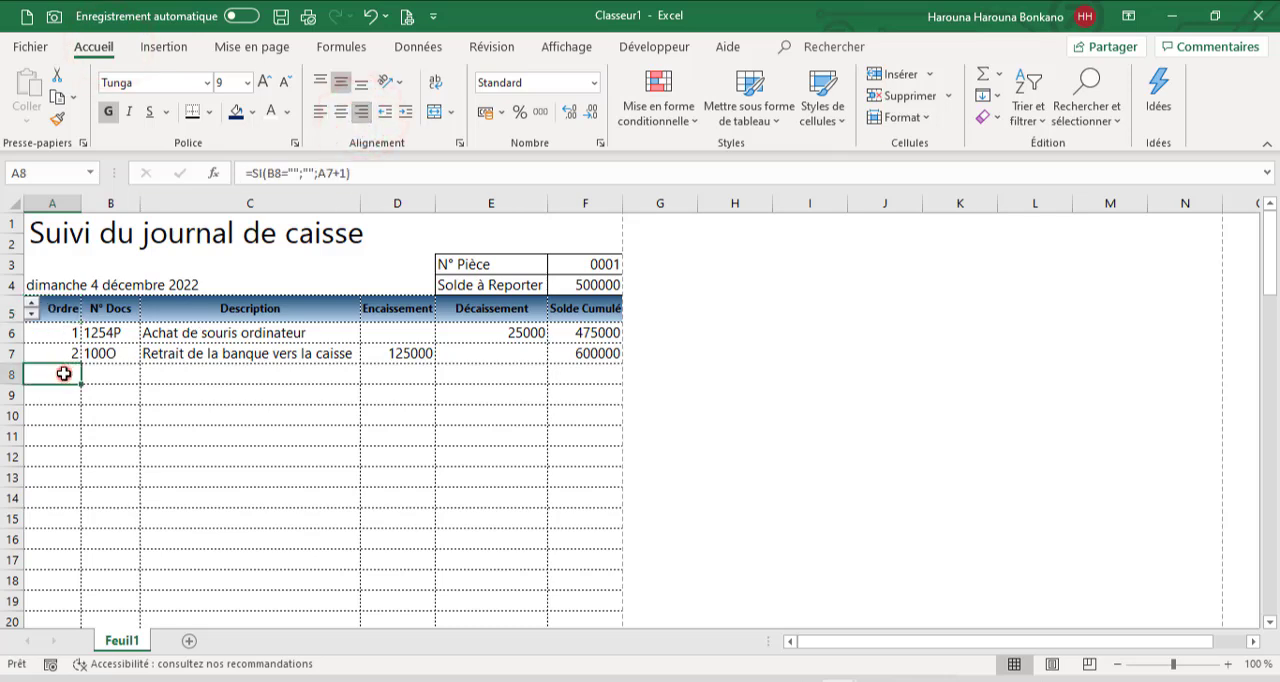
Open the code of the spin button in the Ordre header
click(652, 47)
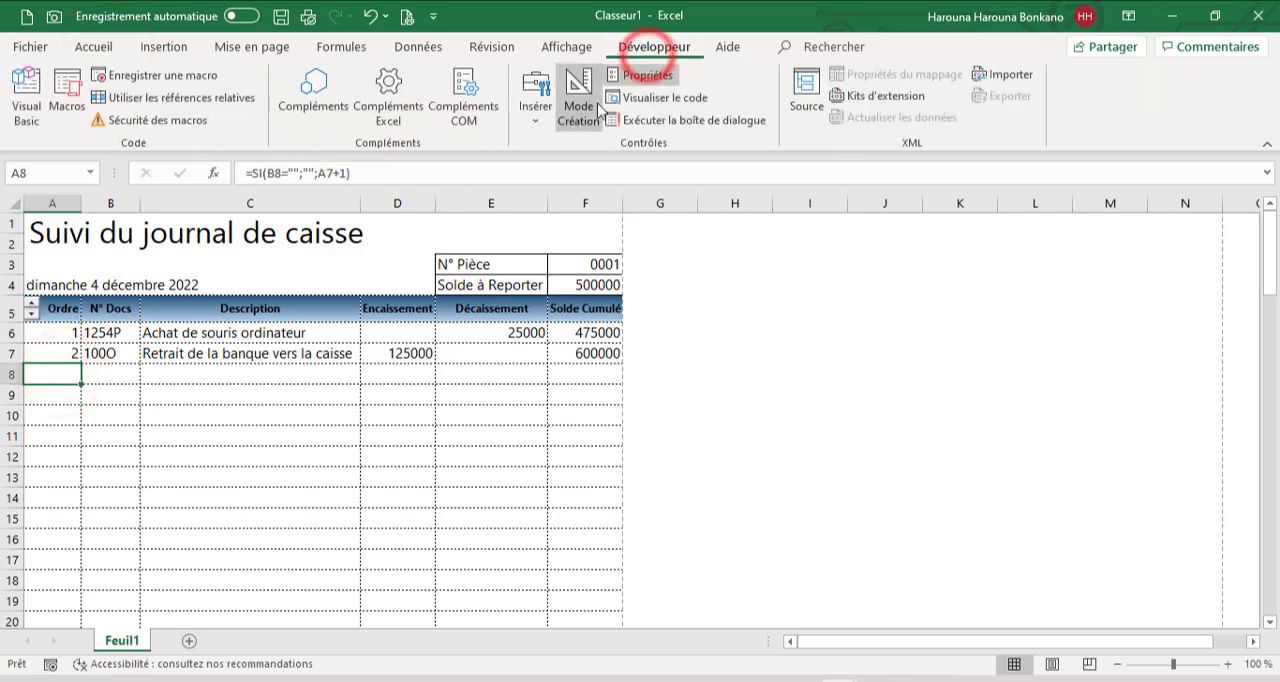
click(592, 108)
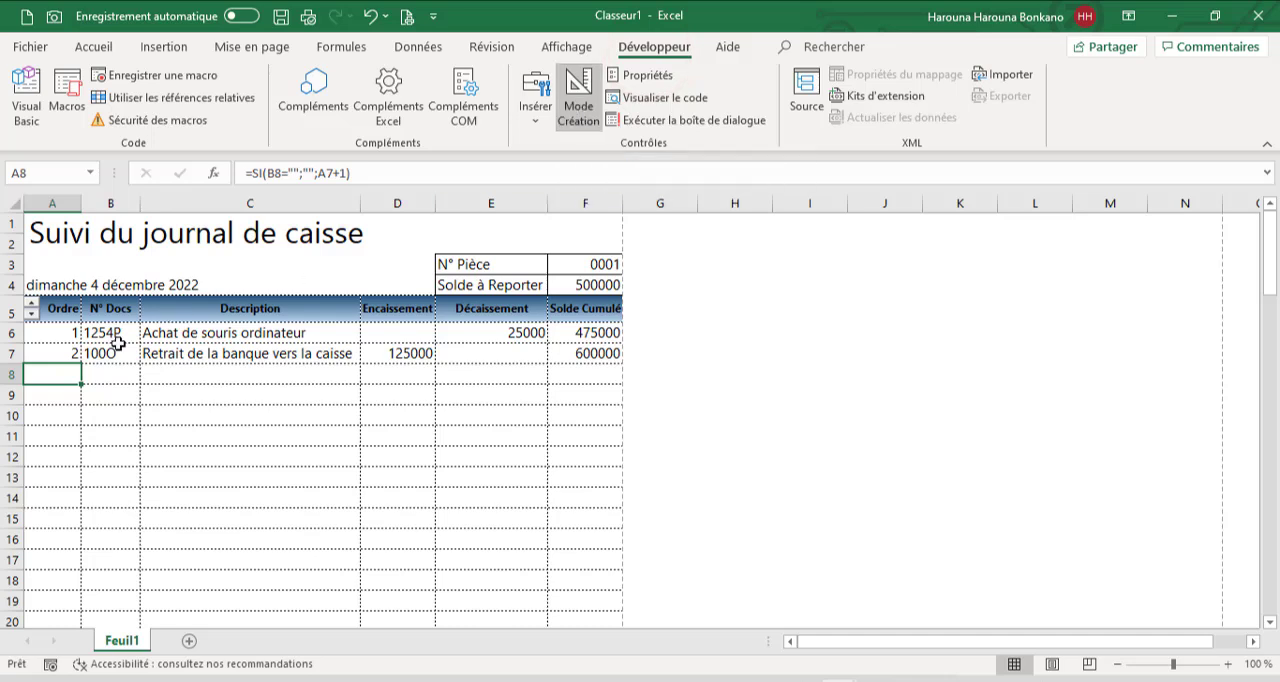
right_click(33, 316)
click(128, 438)
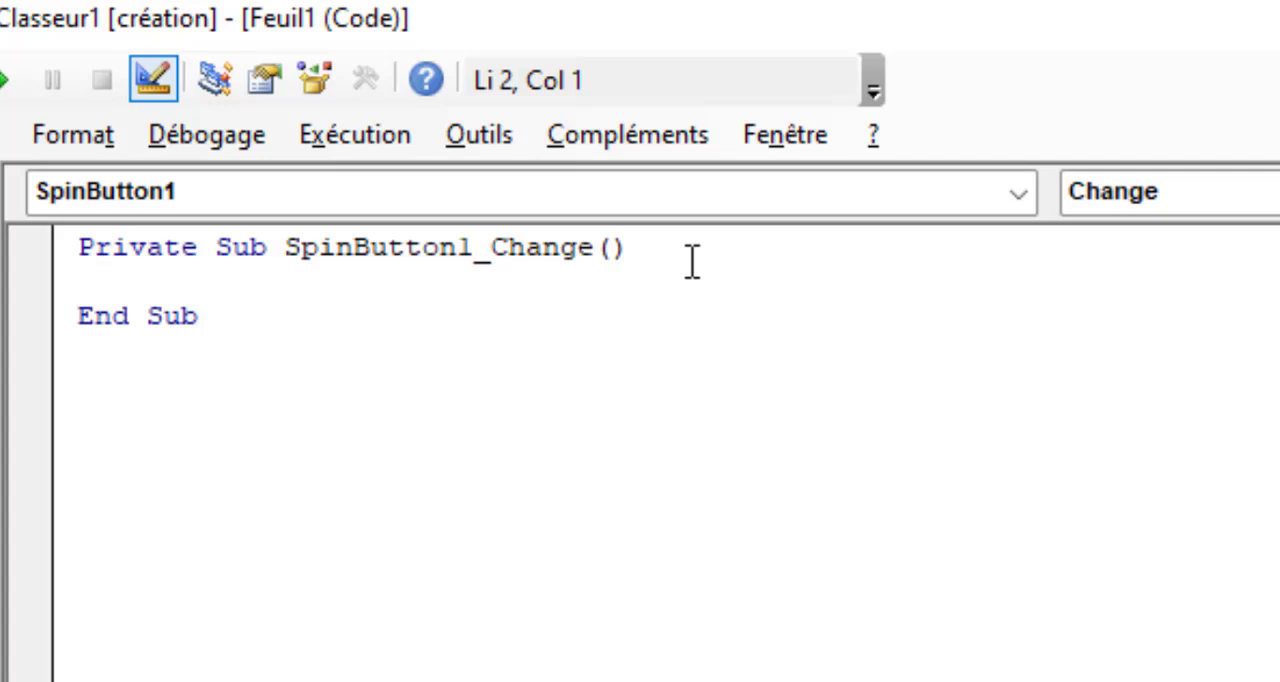
Add a SpinDown event procedure for SpinButton1 with blank lines in its body, and delete the empty Change procedure
click(1253, 250)
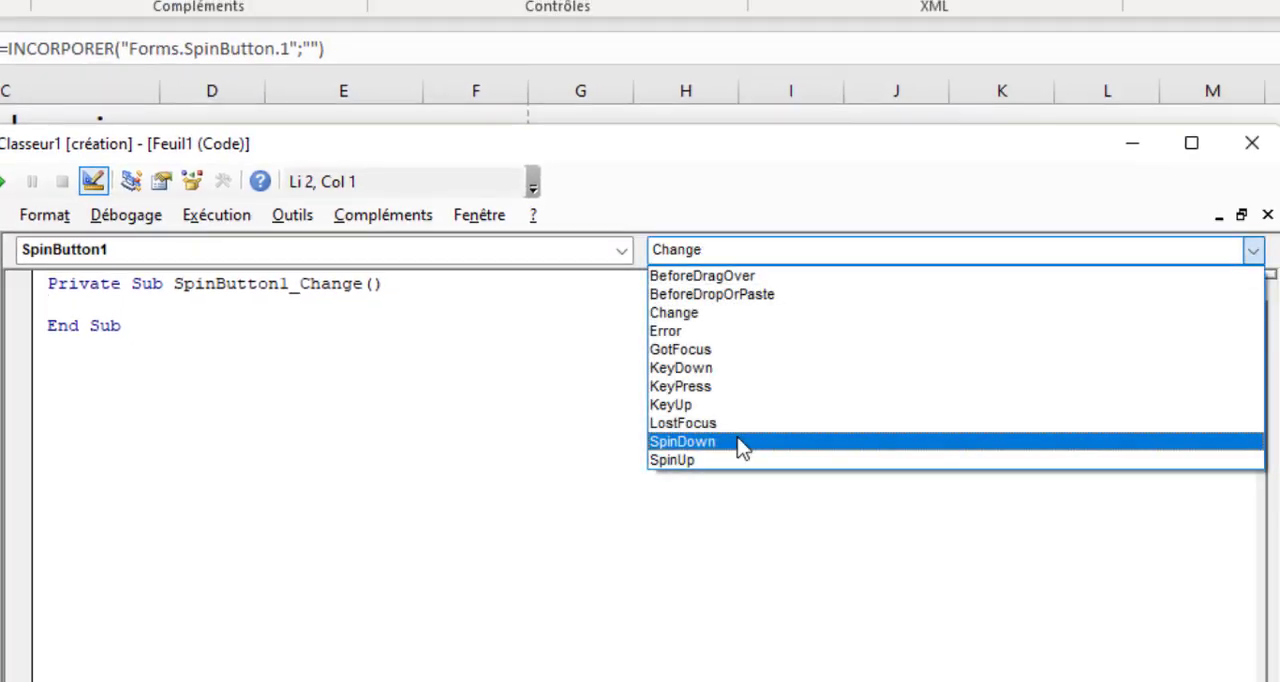
click(738, 441)
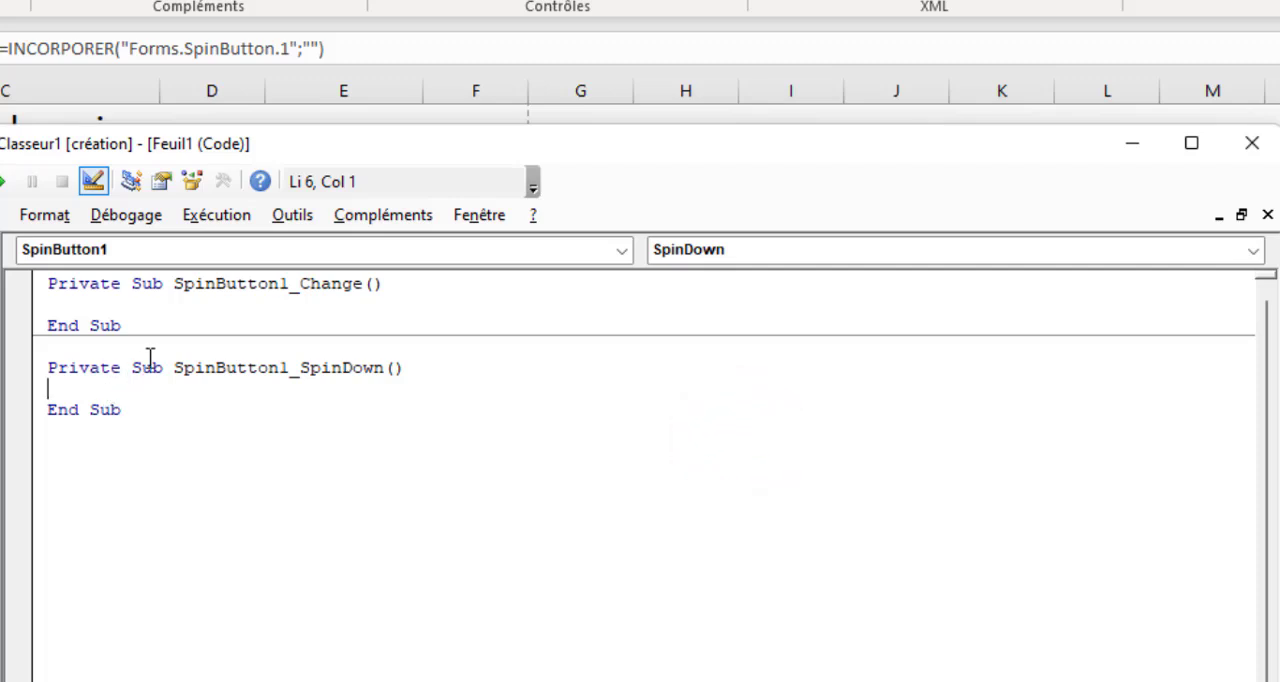
drag(141, 335, 23, 289)
key(Delete)
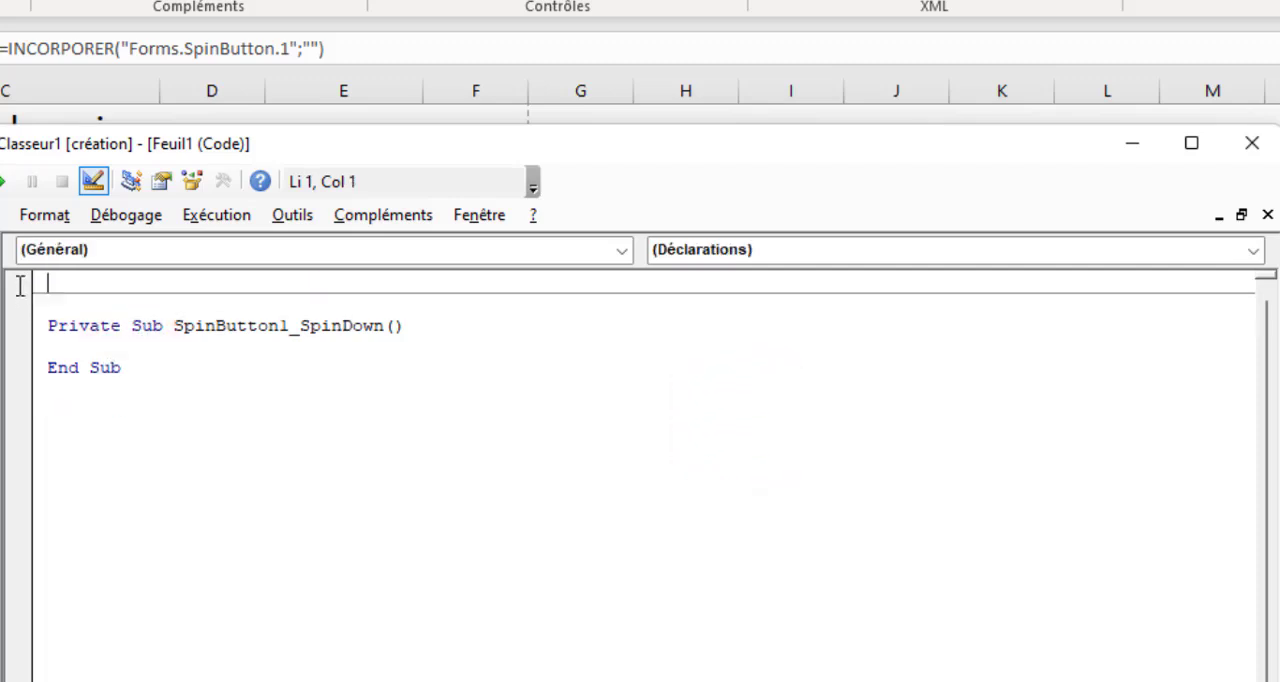
click(95, 350)
key(Return)
key(Return)
key(Return)
key(Return)
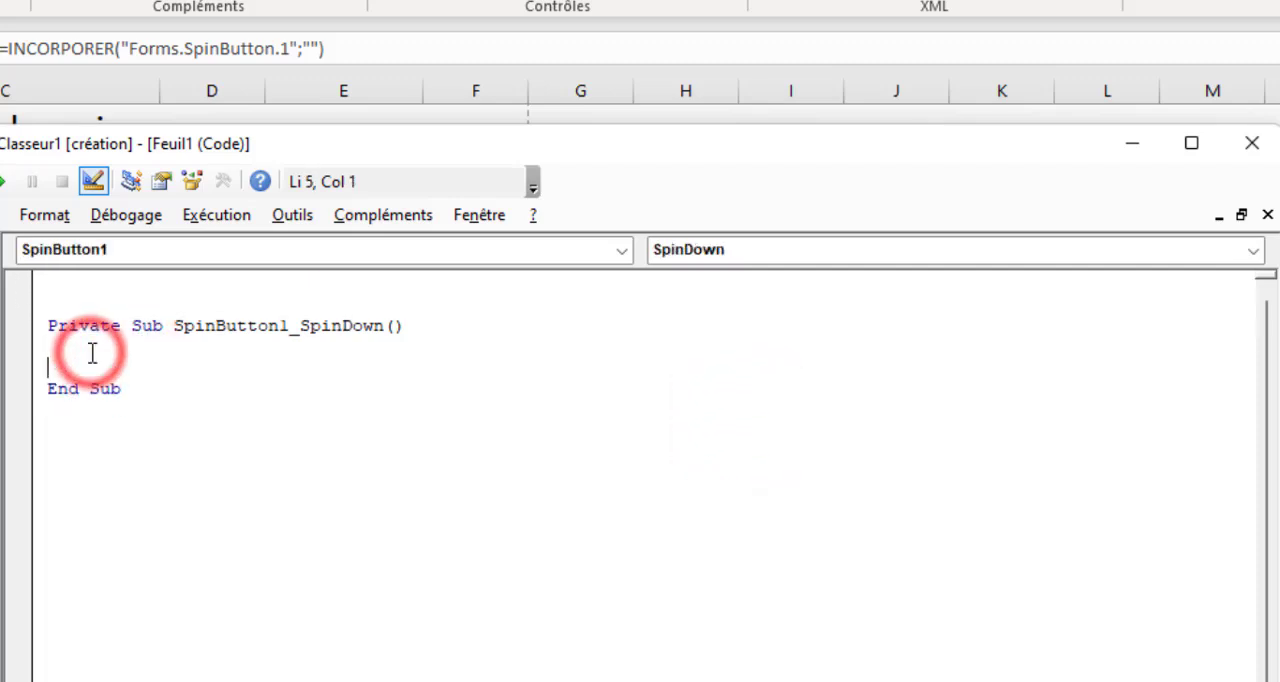
click(90, 352)
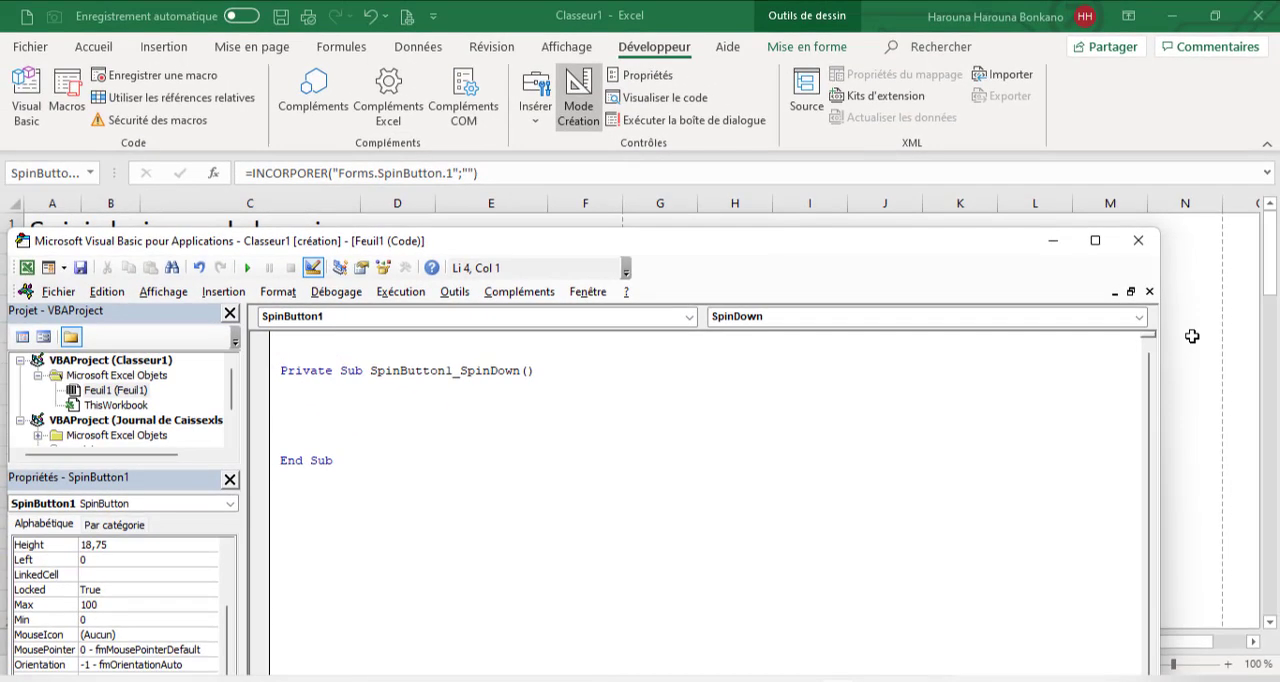
Check on the sheet which row ends the journal table, following the Ordre column down from A9
click(1192, 336)
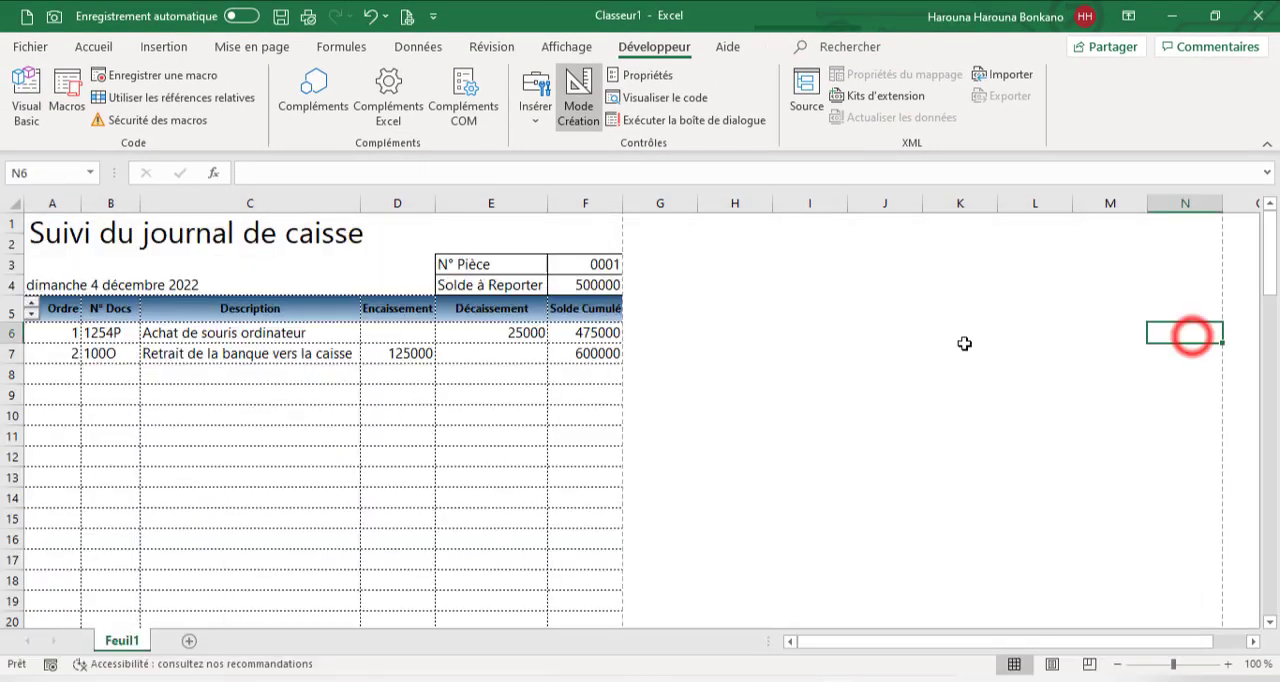
click(80, 390)
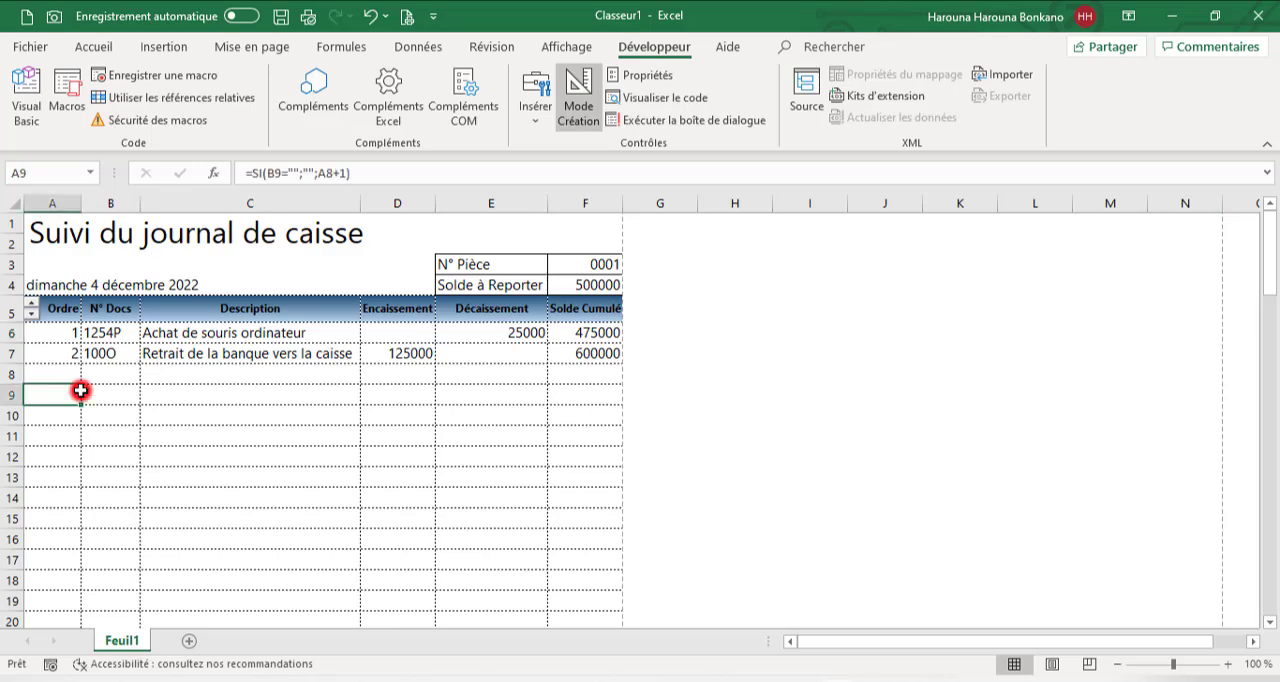
key(ctrl+shift+Down)
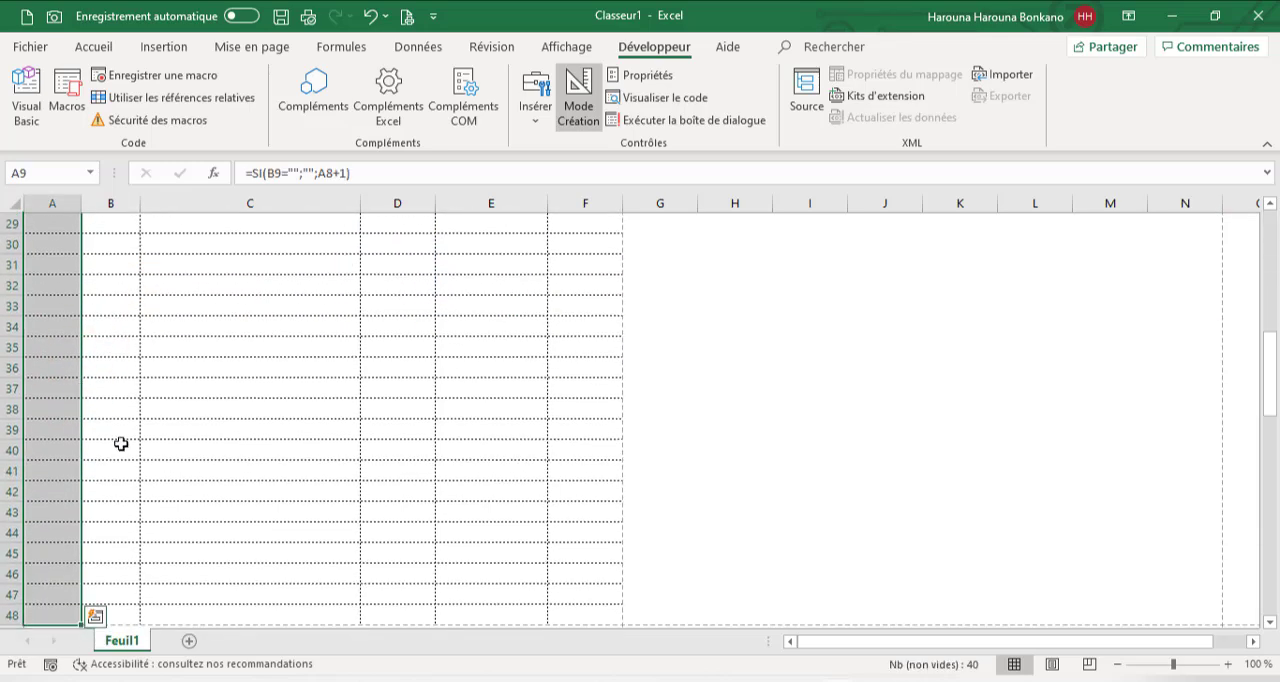
scroll(120, 443, down, 2)
click(5, 511)
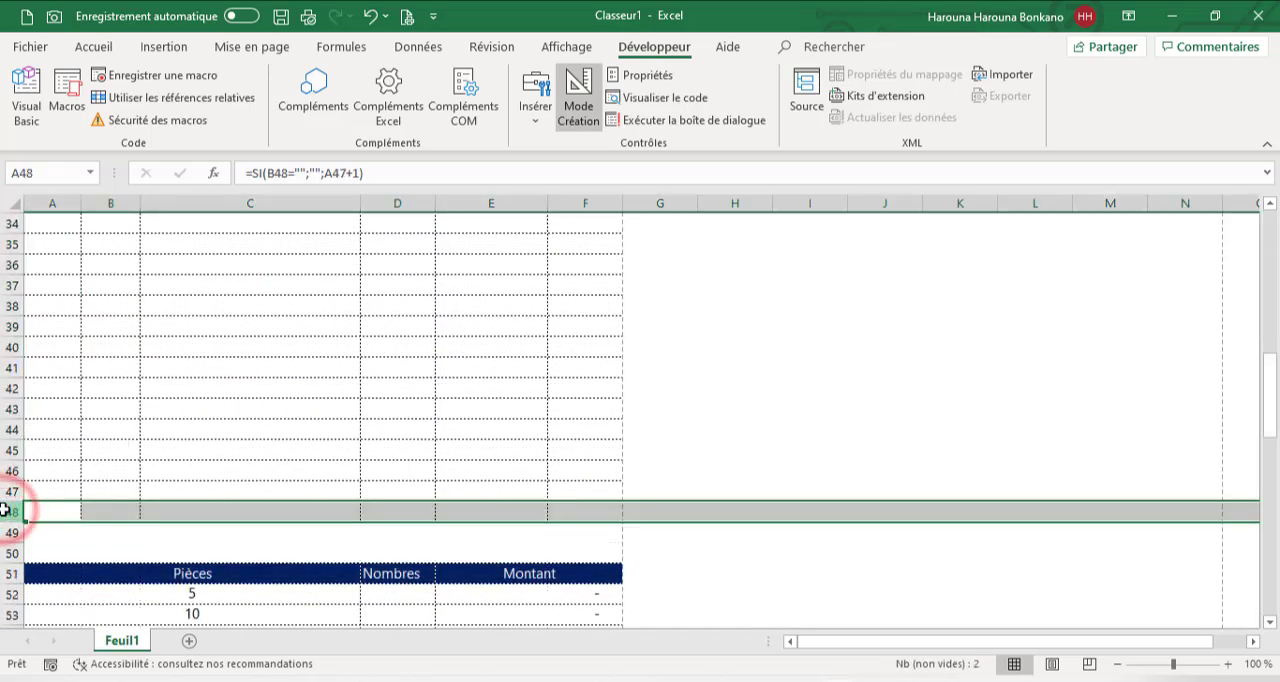
click(6, 491)
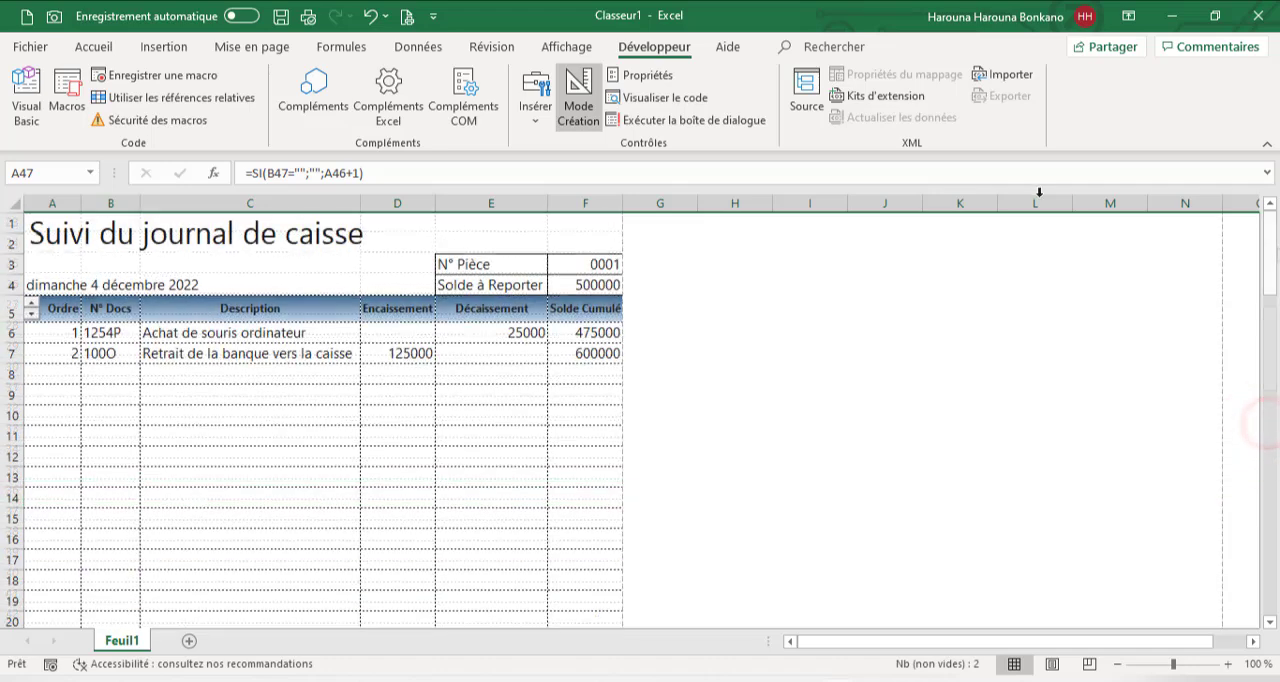
Write the loop "For ligne = 48 To 6 Step -1" closed by "Next" in the SpinButton1_SpinDown procedure
click(26, 100)
text(for lign)
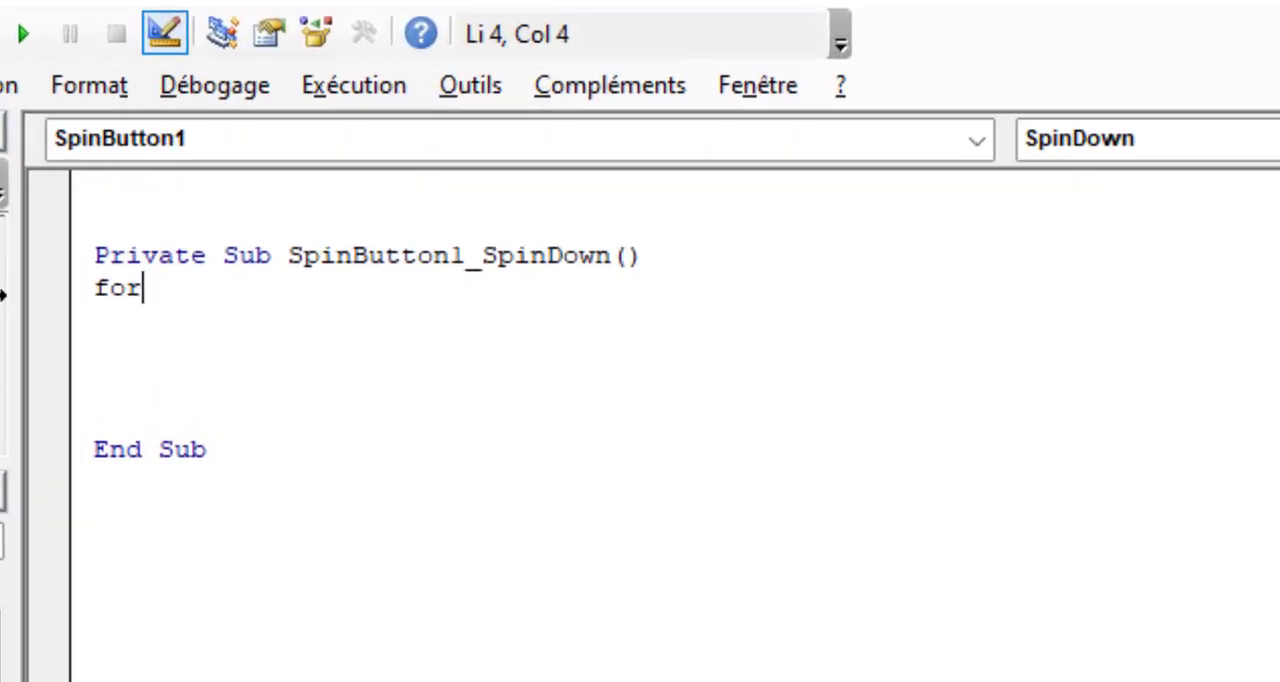
text(e )
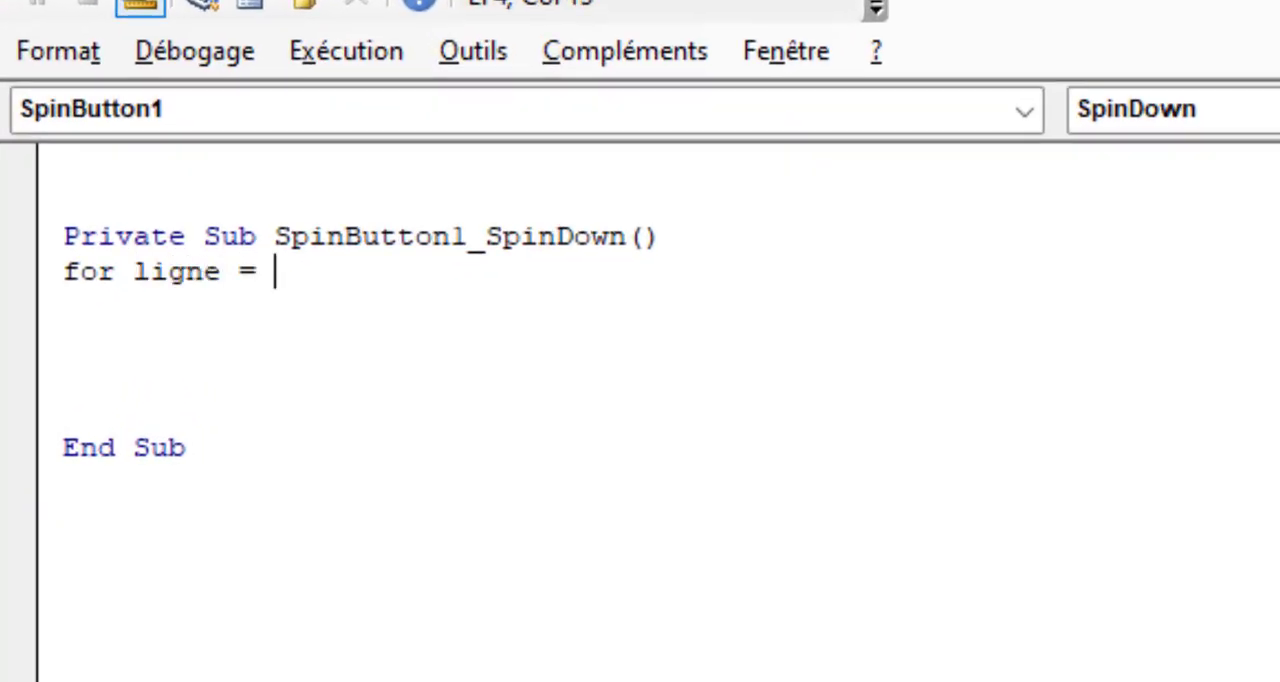
text(= 4)
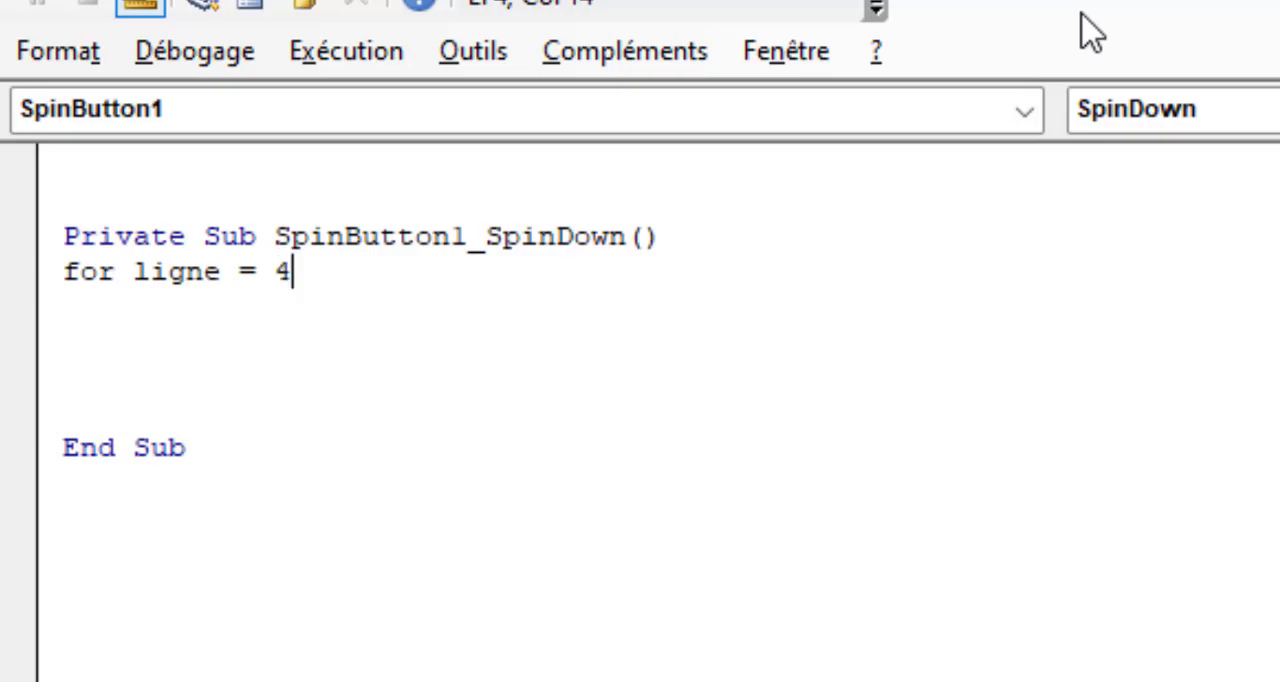
text(8 to)
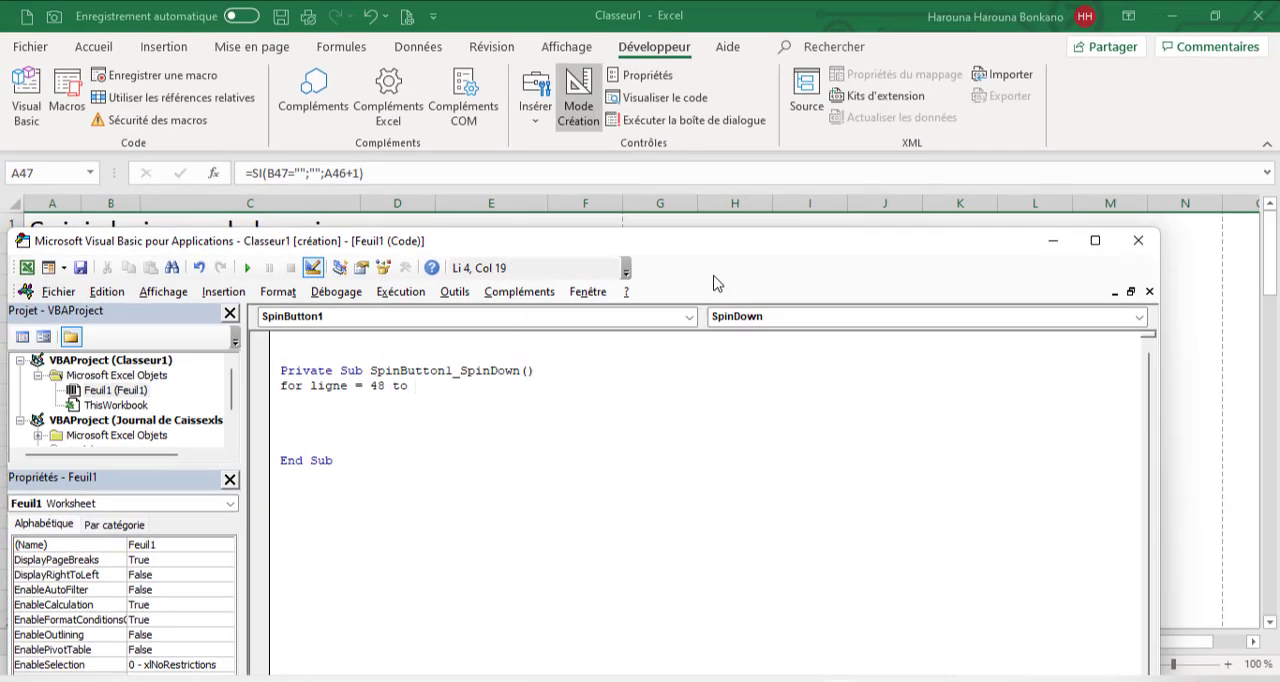
drag(980, 247, 960, 280)
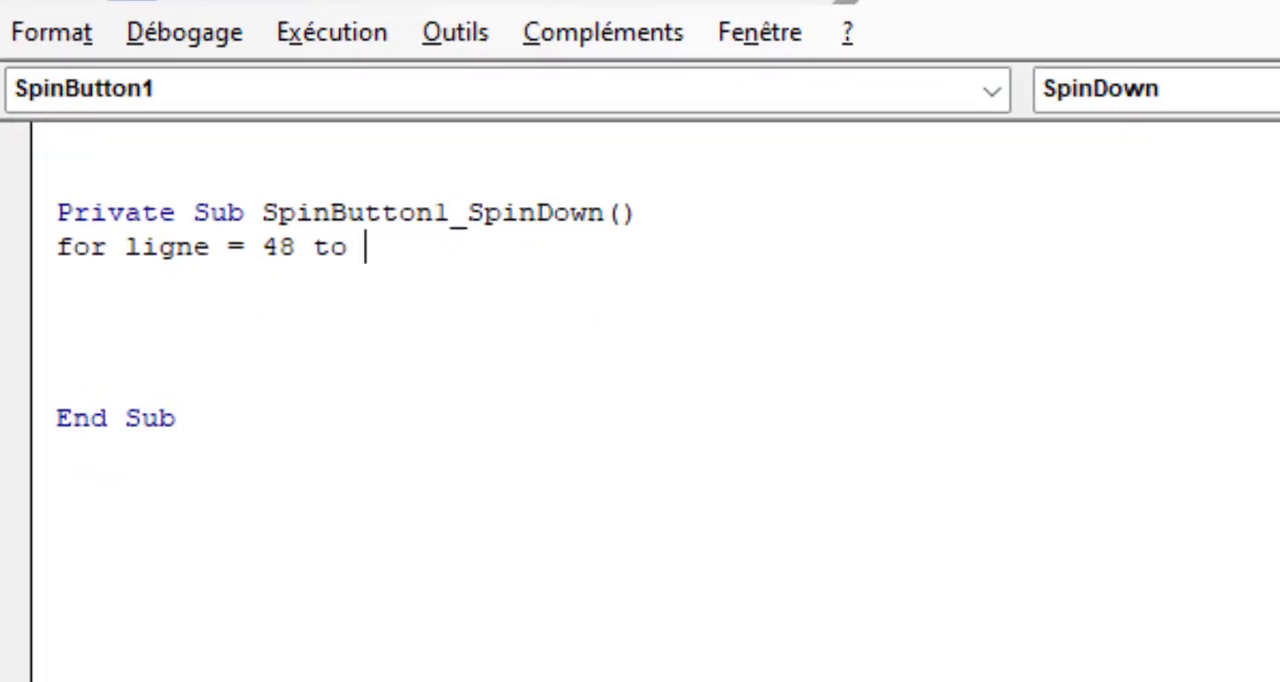
text(6 s)
text(tep -1)
key(Return)
key(Return)
key(Return)
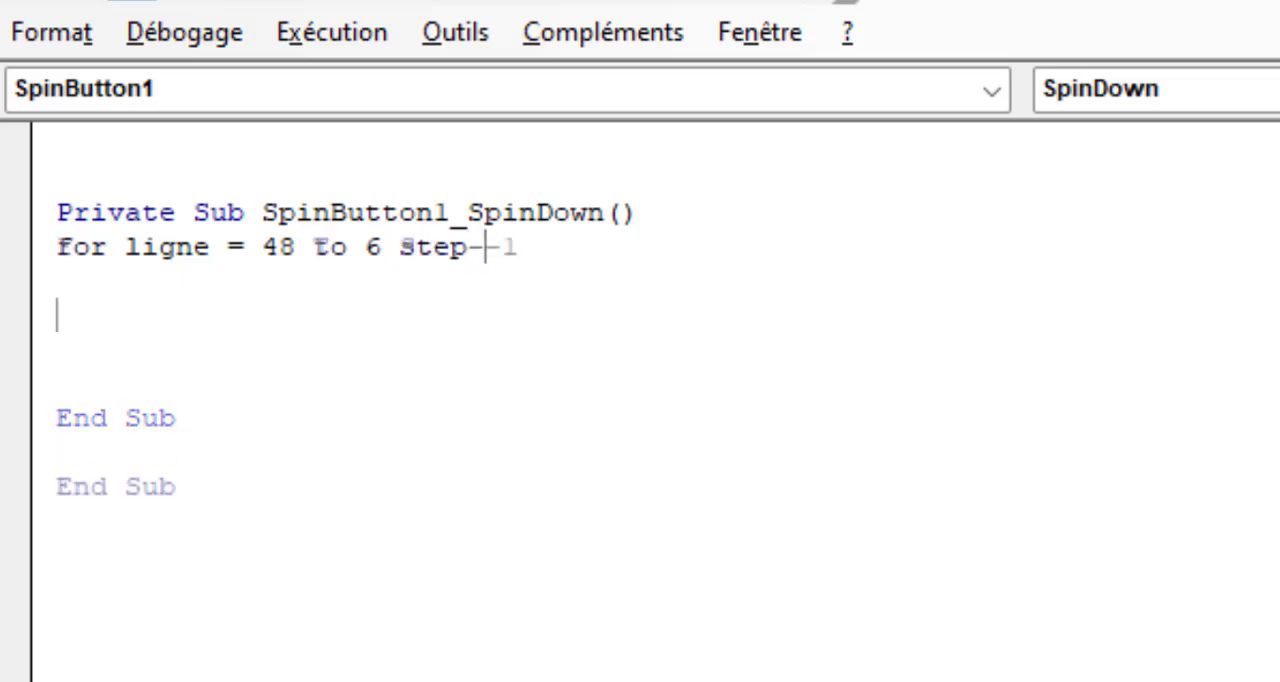
text(next)
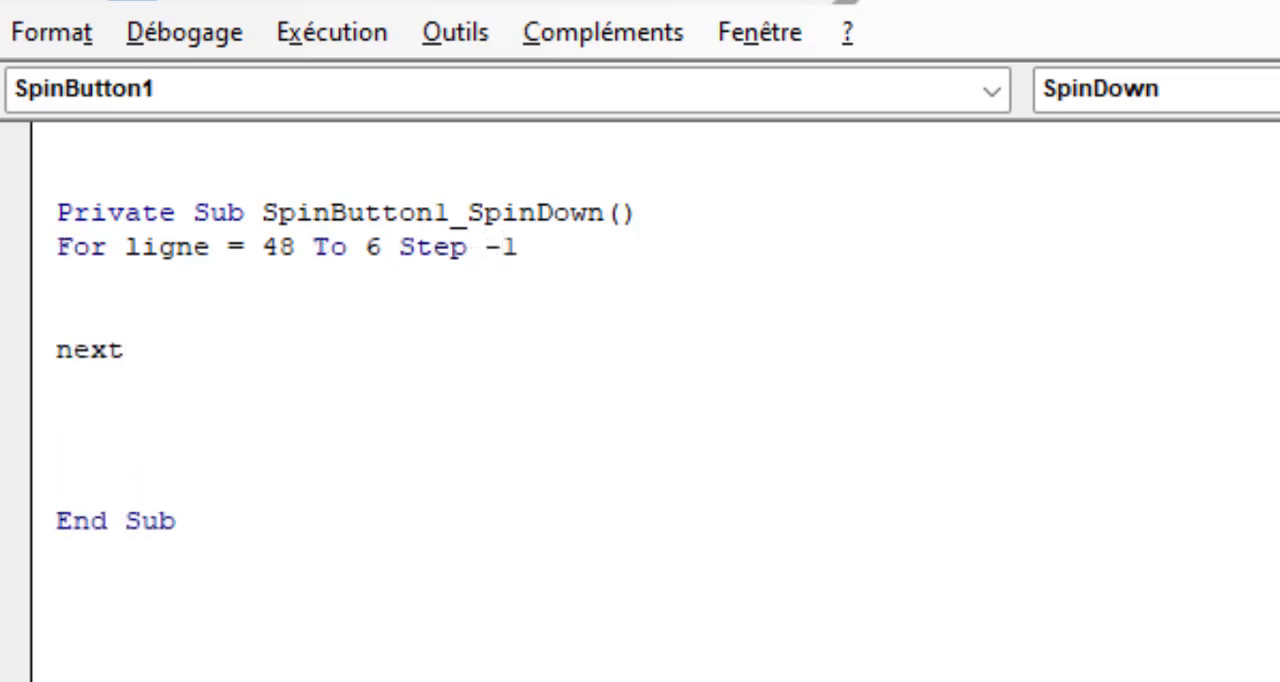
Inside the loop, write "If Cells(ligne, 1).EntireRow.Hidden = False Then" and close the block with "End If"
click(298, 311)
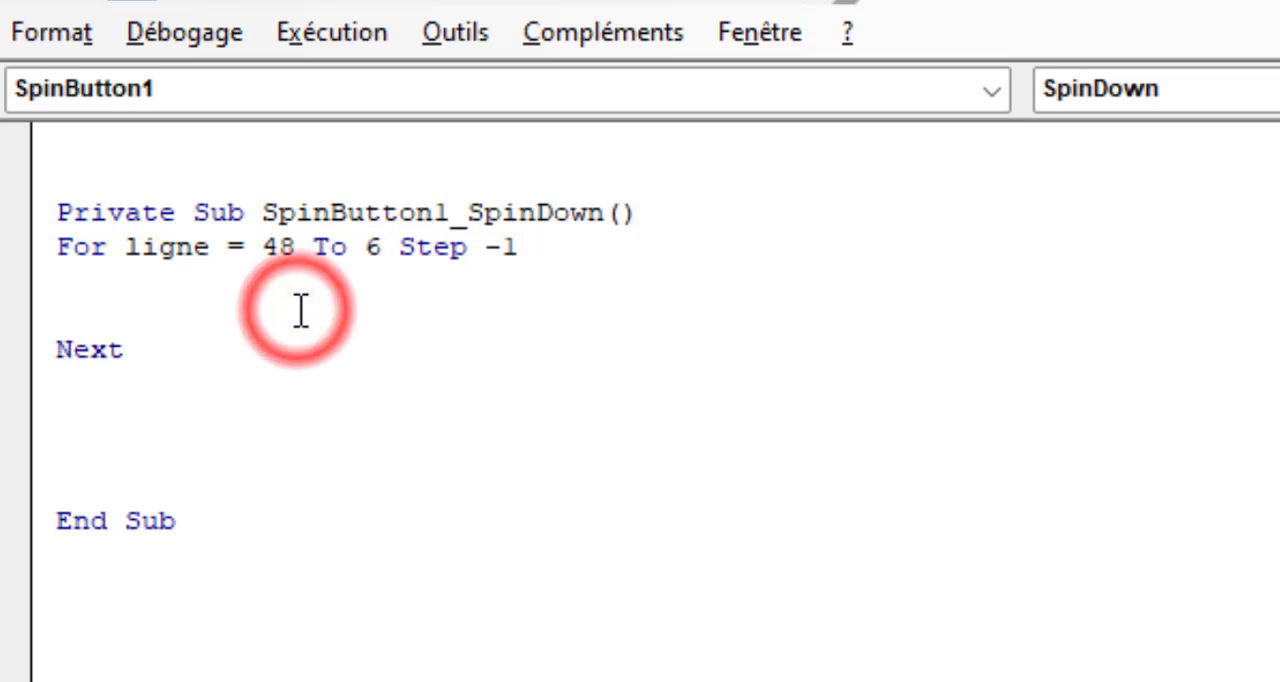
click(196, 280)
text(if ce)
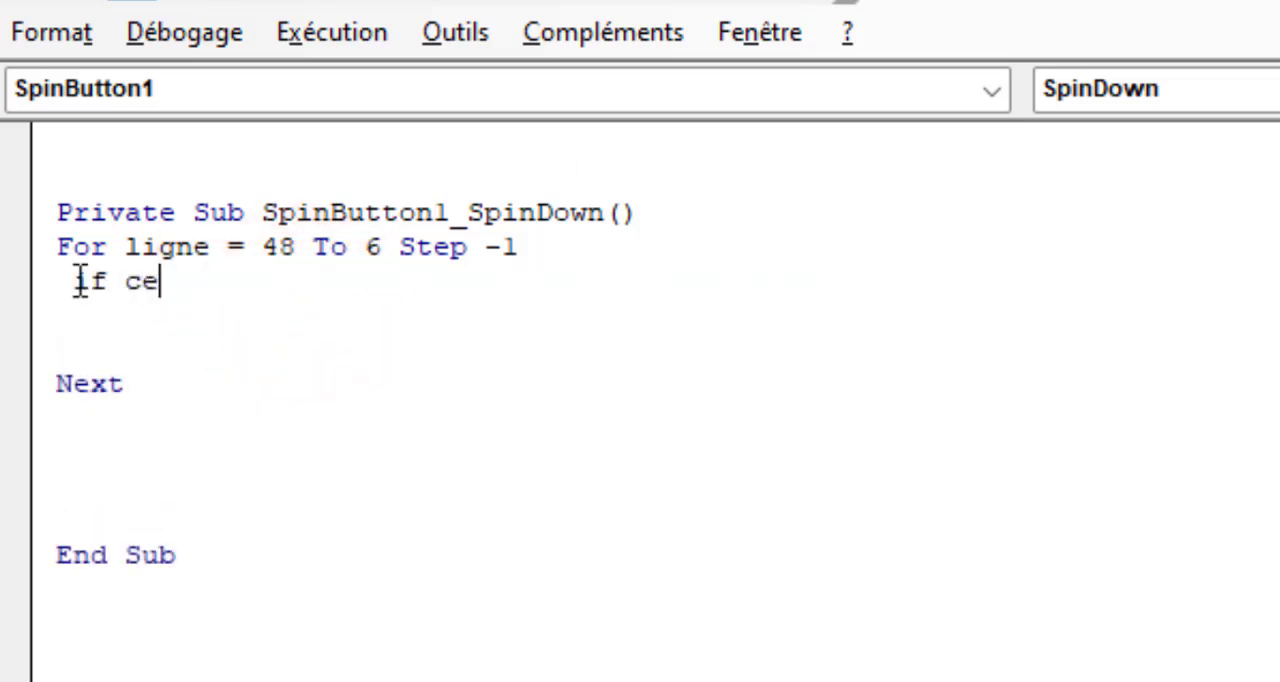
text(lls(lig)
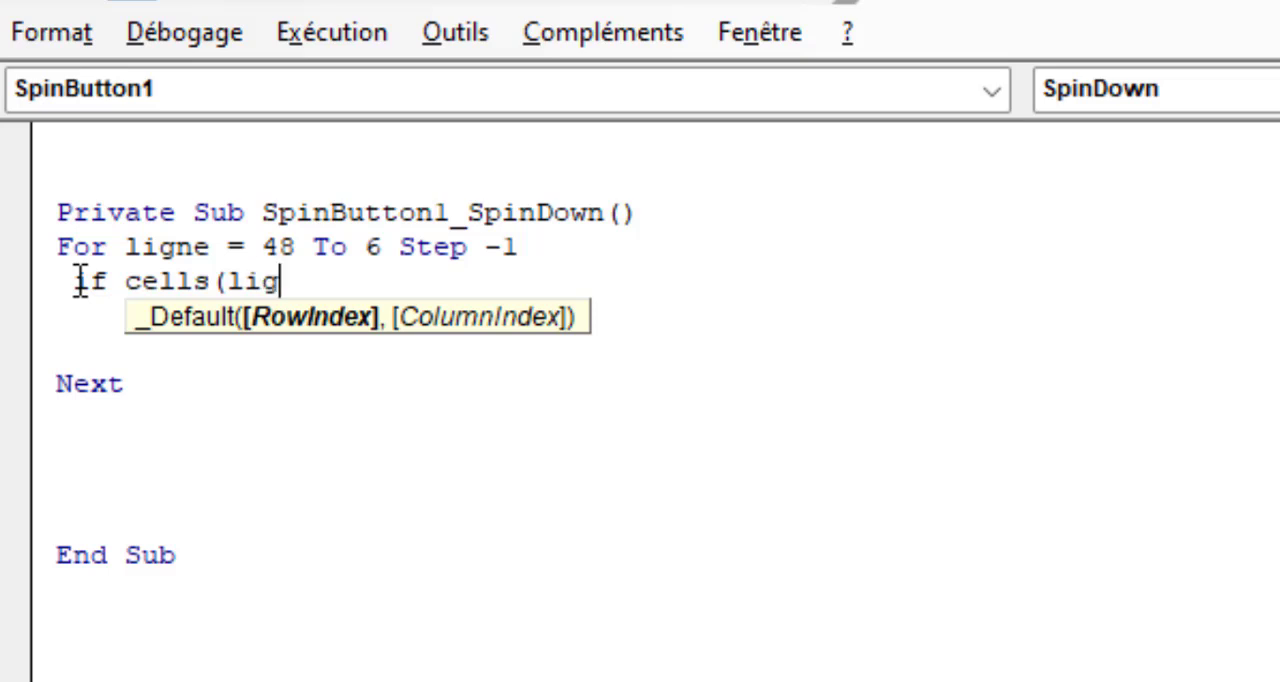
text(ne,1)
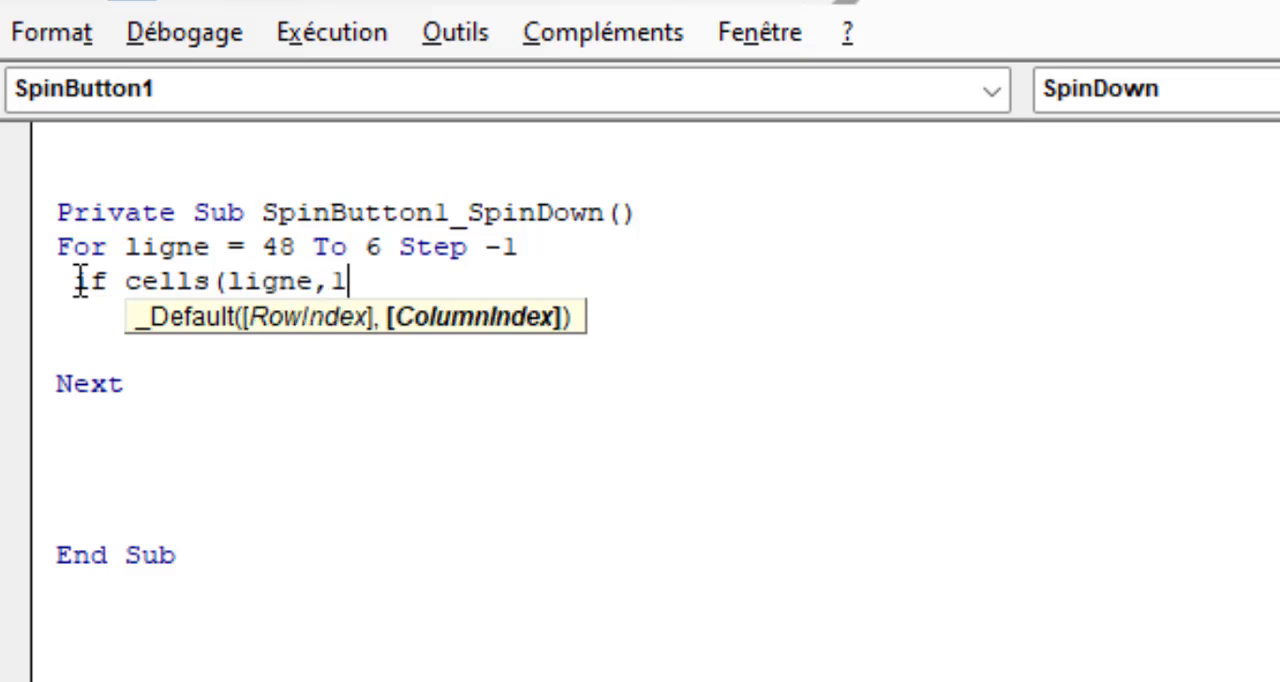
text().enti)
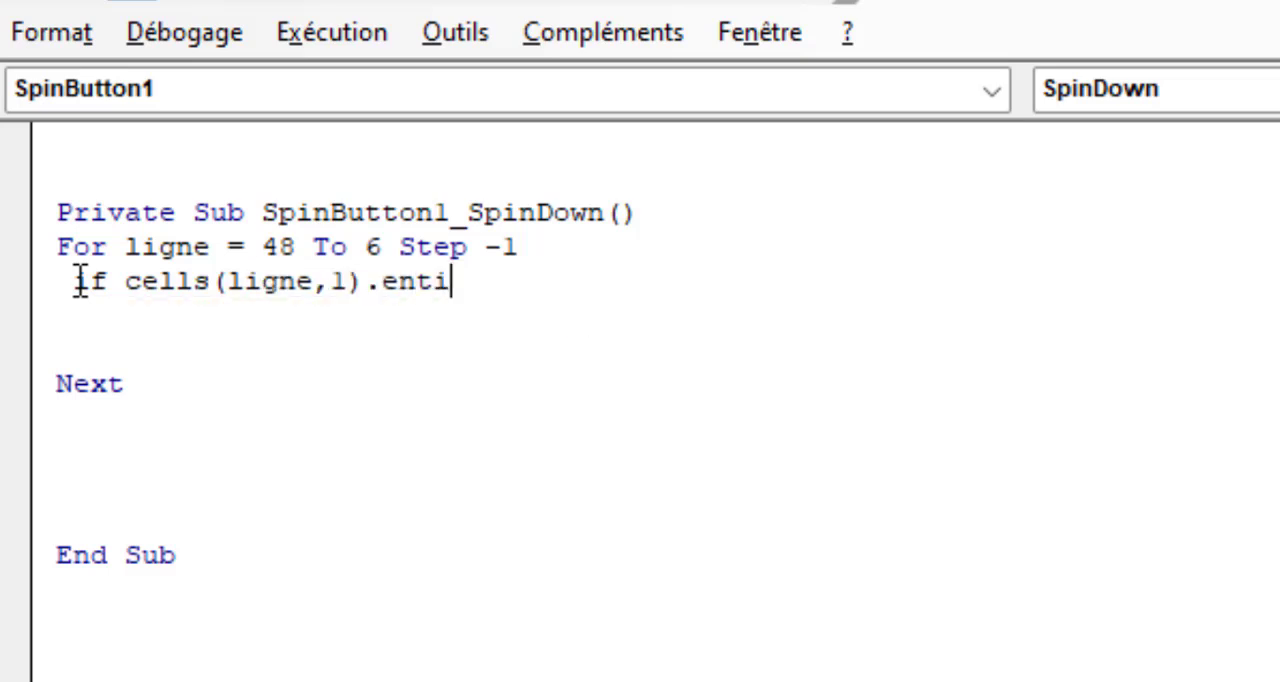
text(rerow)
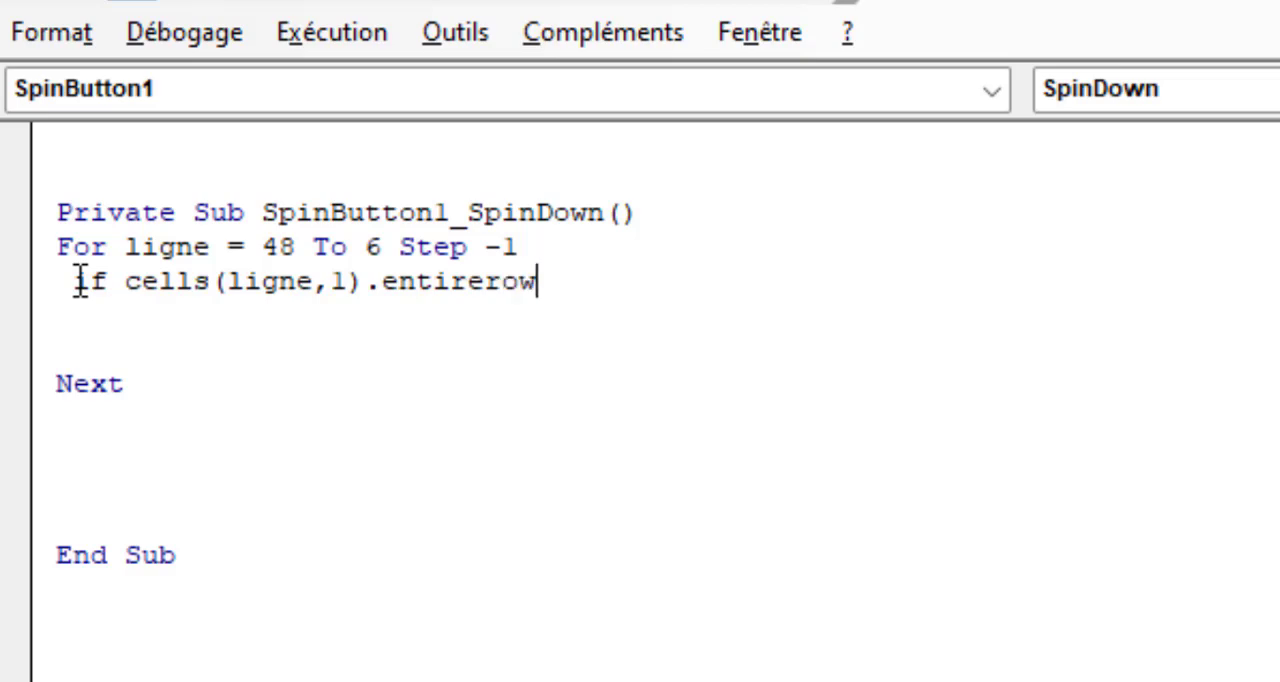
text(.hi)
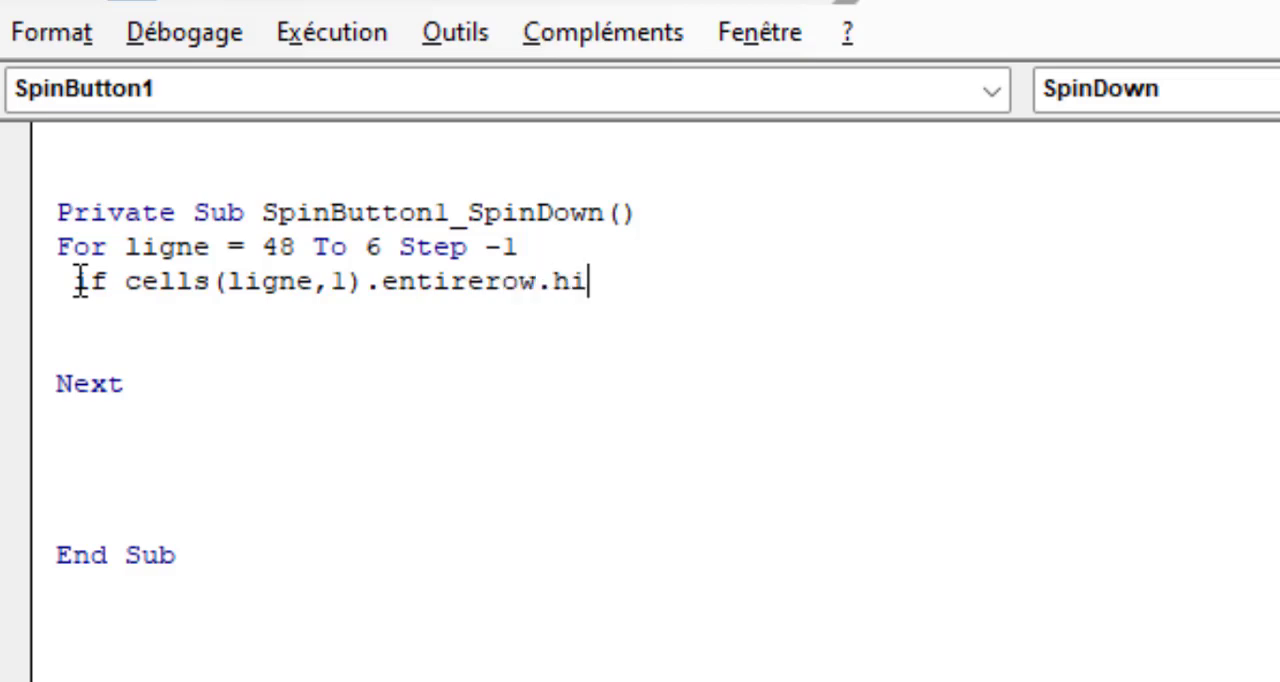
text(dden= false then)
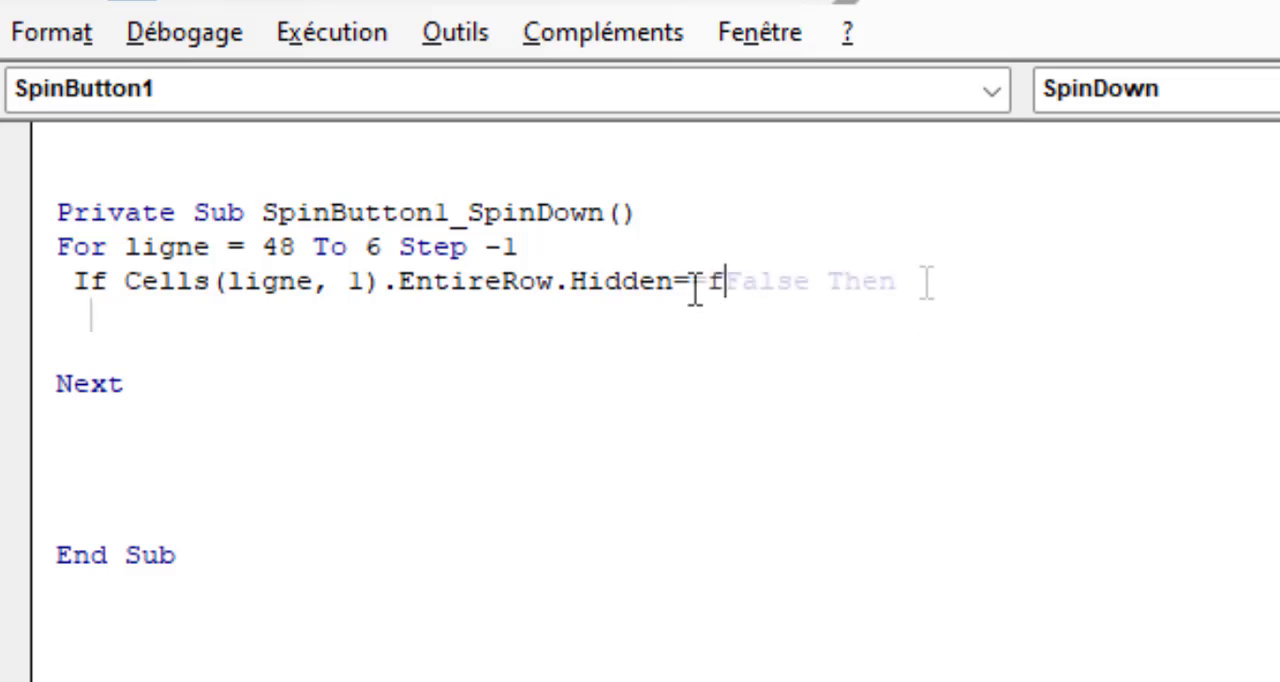
click(920, 275)
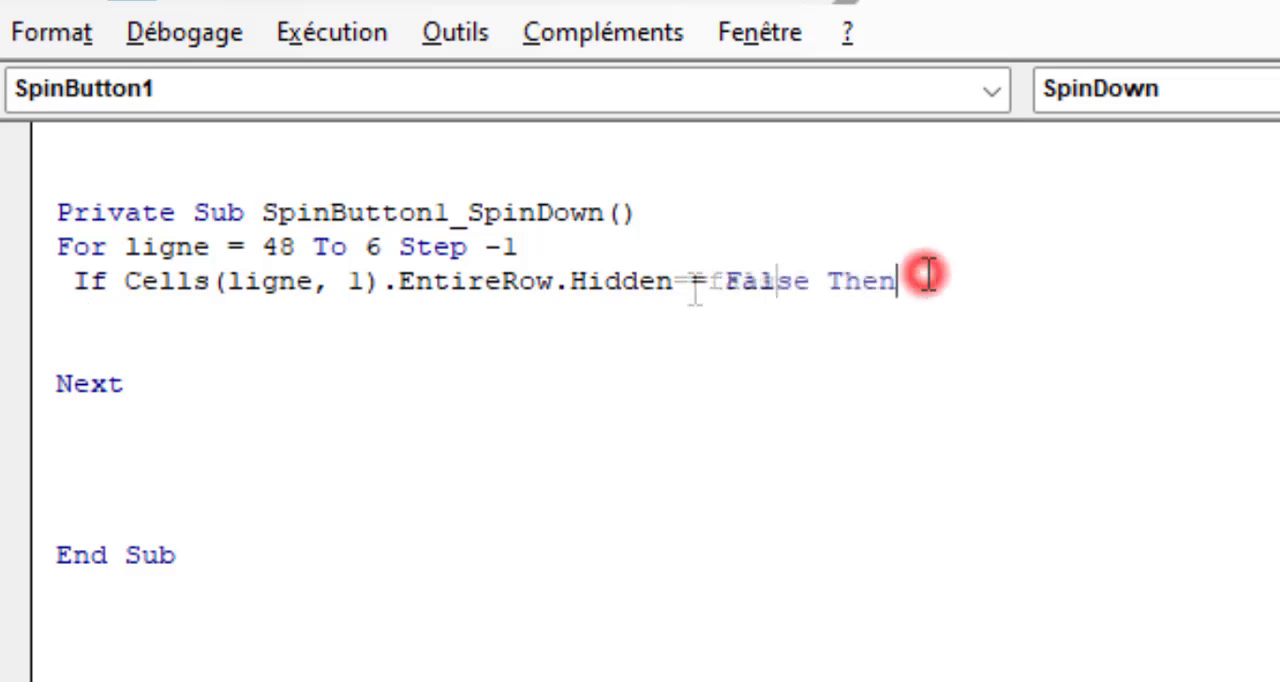
click(124, 347)
text(end )
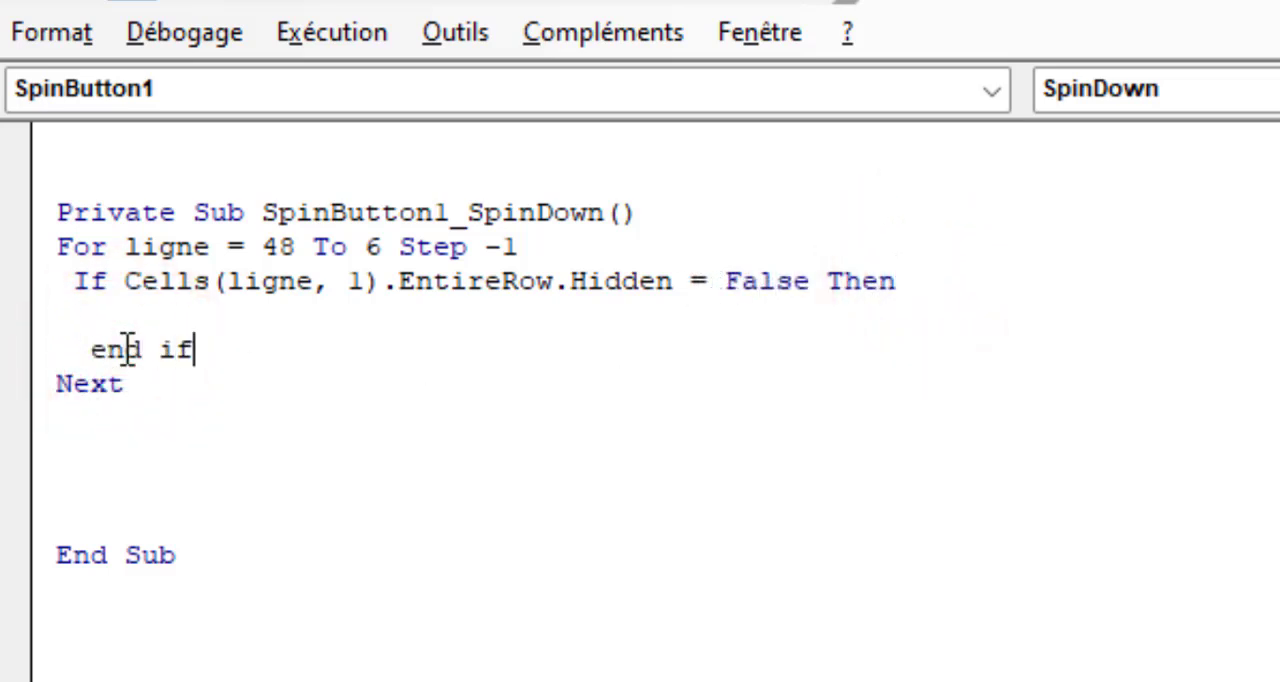
text(if)
Fill the If block with "Cells(ligne, 1).EntireRow.Hidden = True" followed by "Exit Sub", reusing the expression from the condition
drag(110, 281, 686, 297)
key(ctrl+c)
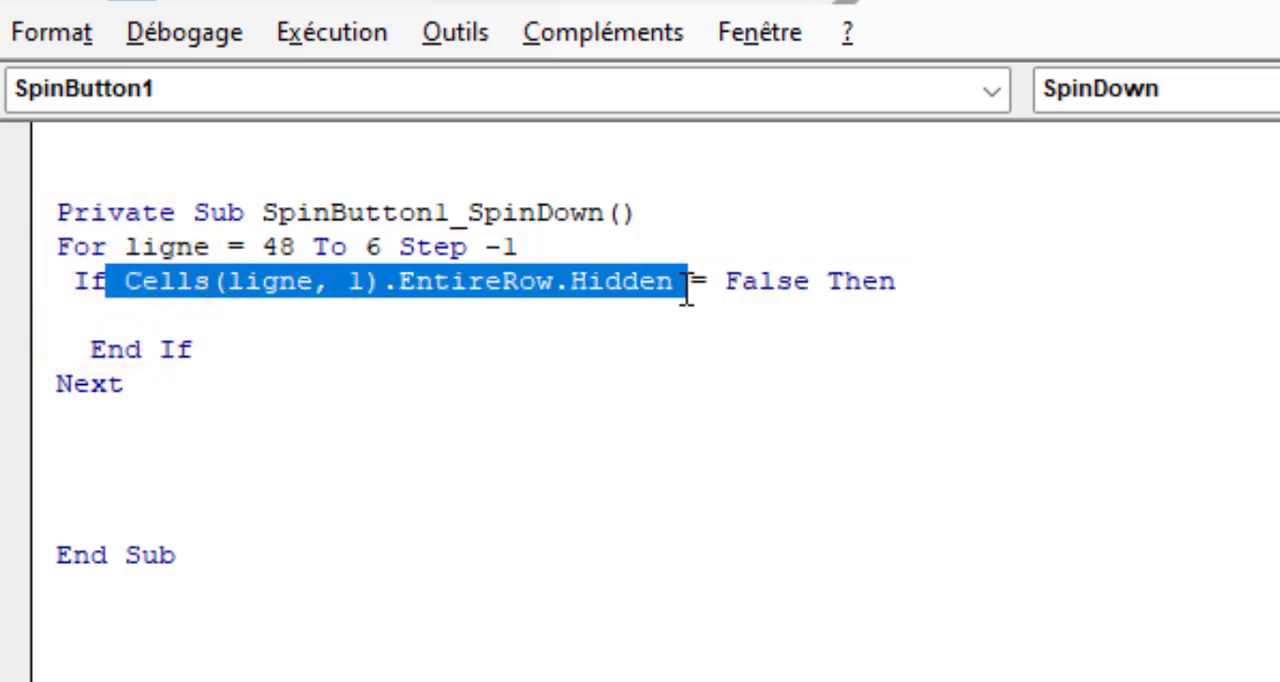
click(140, 314)
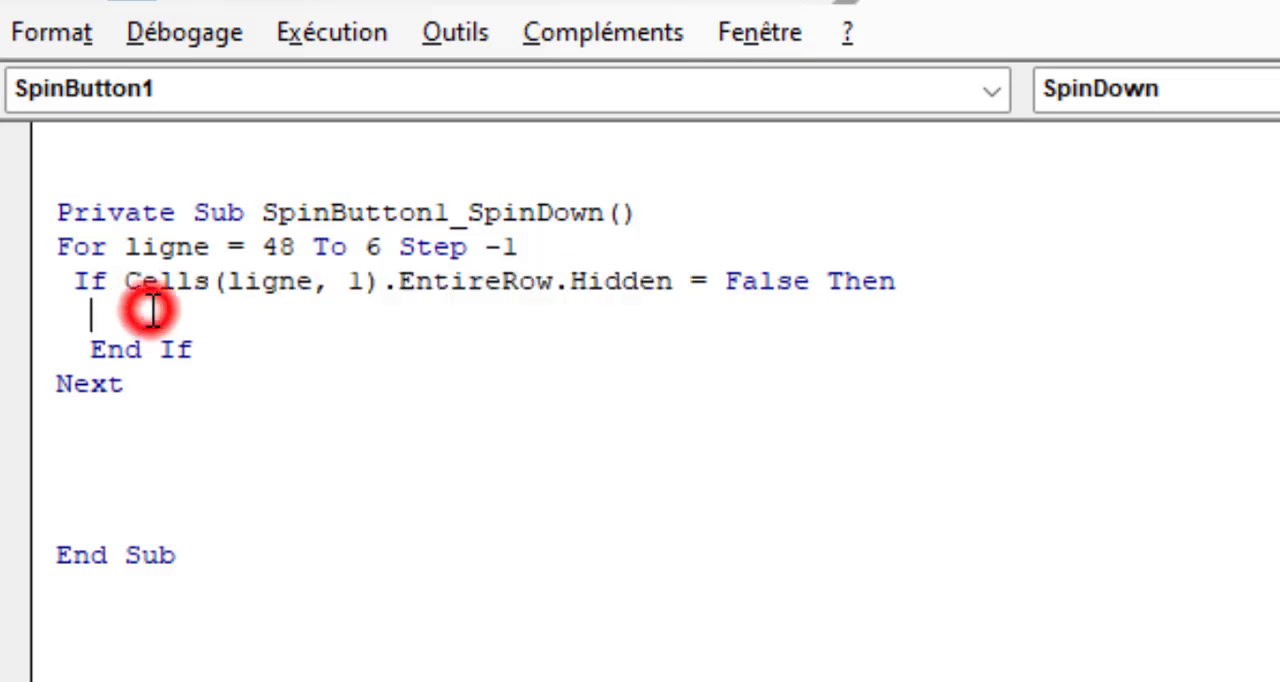
key(ctrl+v)
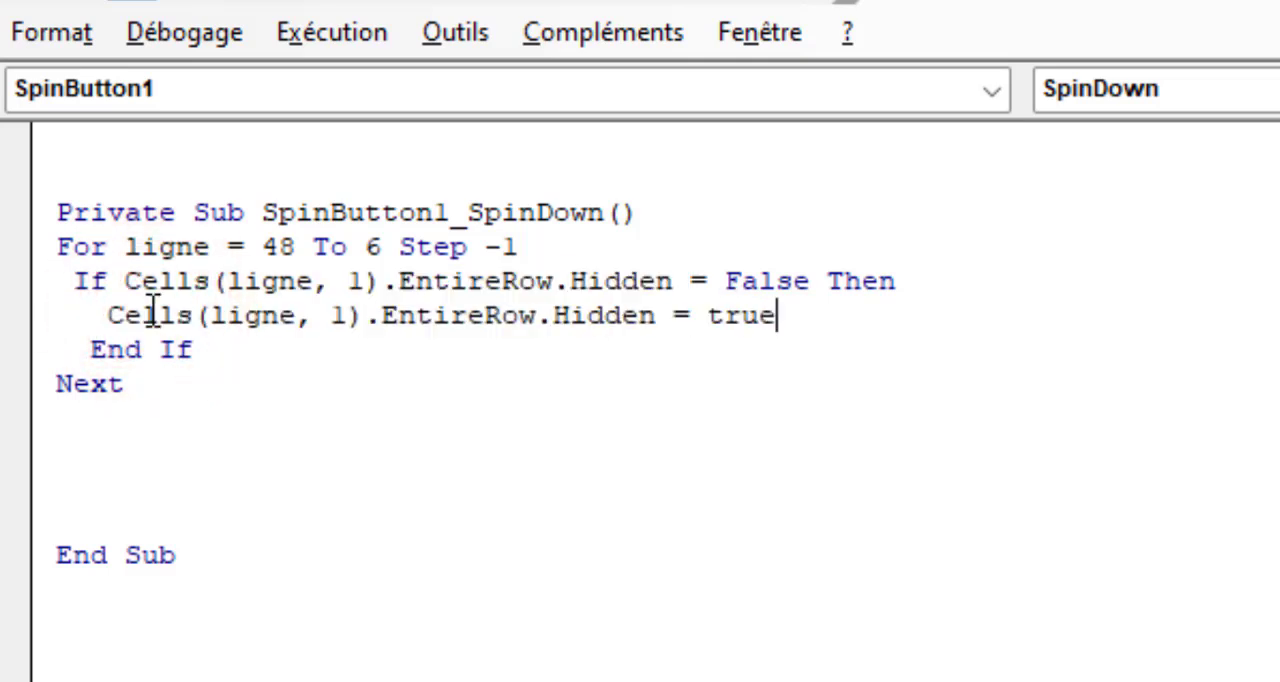
key(Return)
text(e)
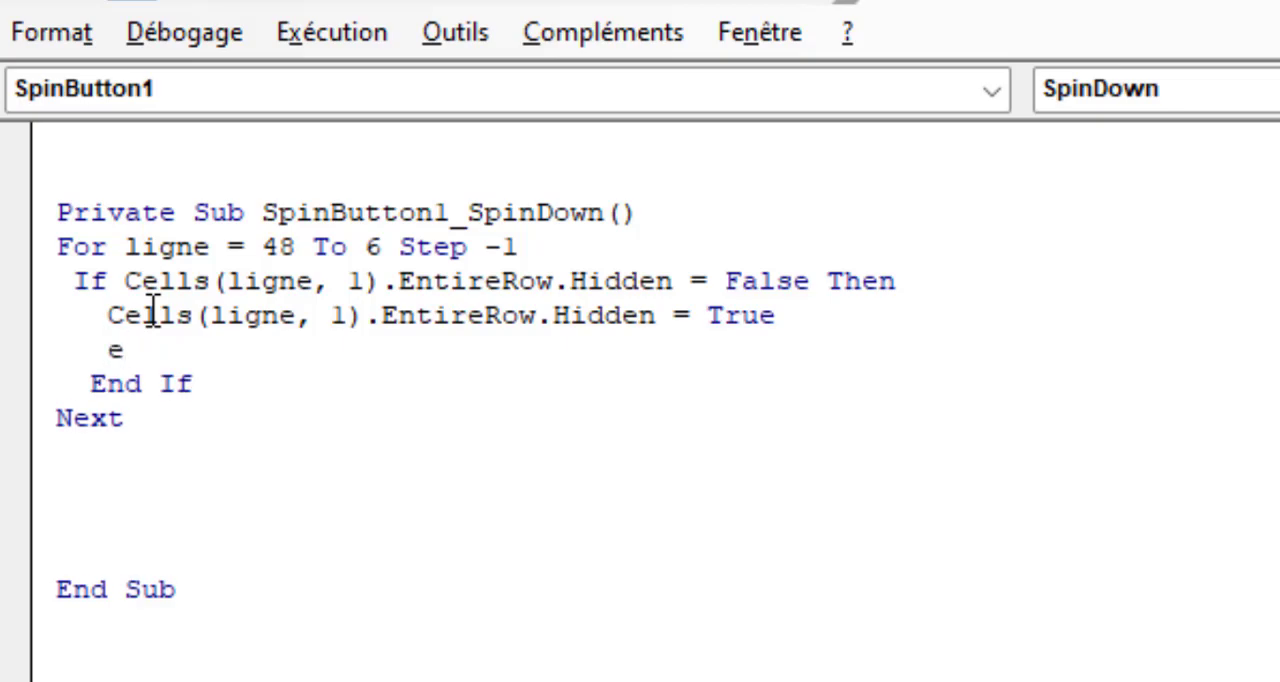
text(xit sub)
click(577, 420)
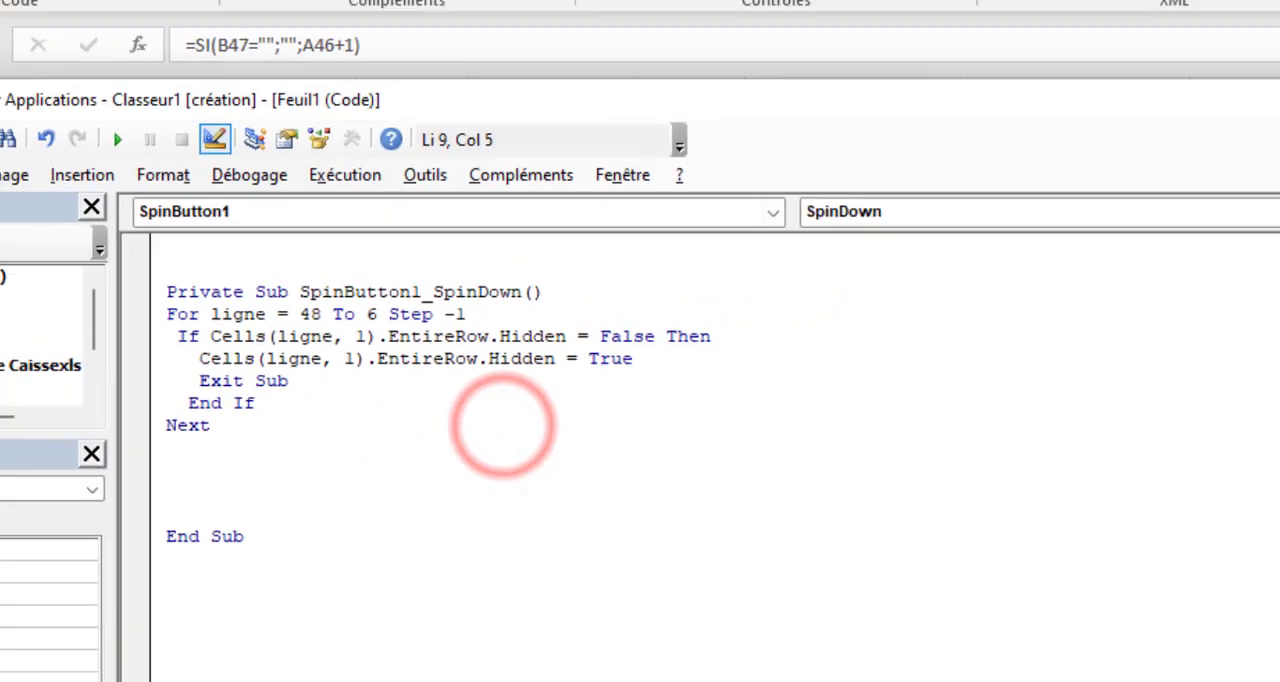
Return to the sheet, leave design mode and run the spin button downward until journal rows 8 to 48 are hidden
click(1137, 314)
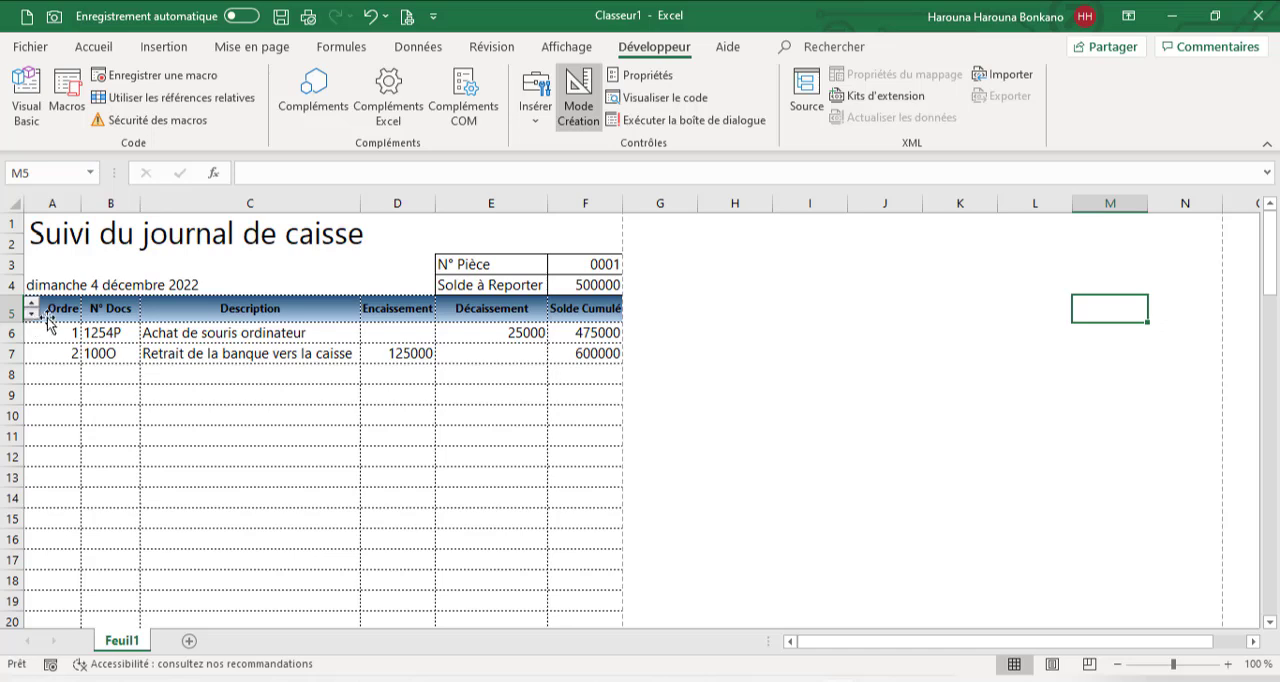
click(579, 108)
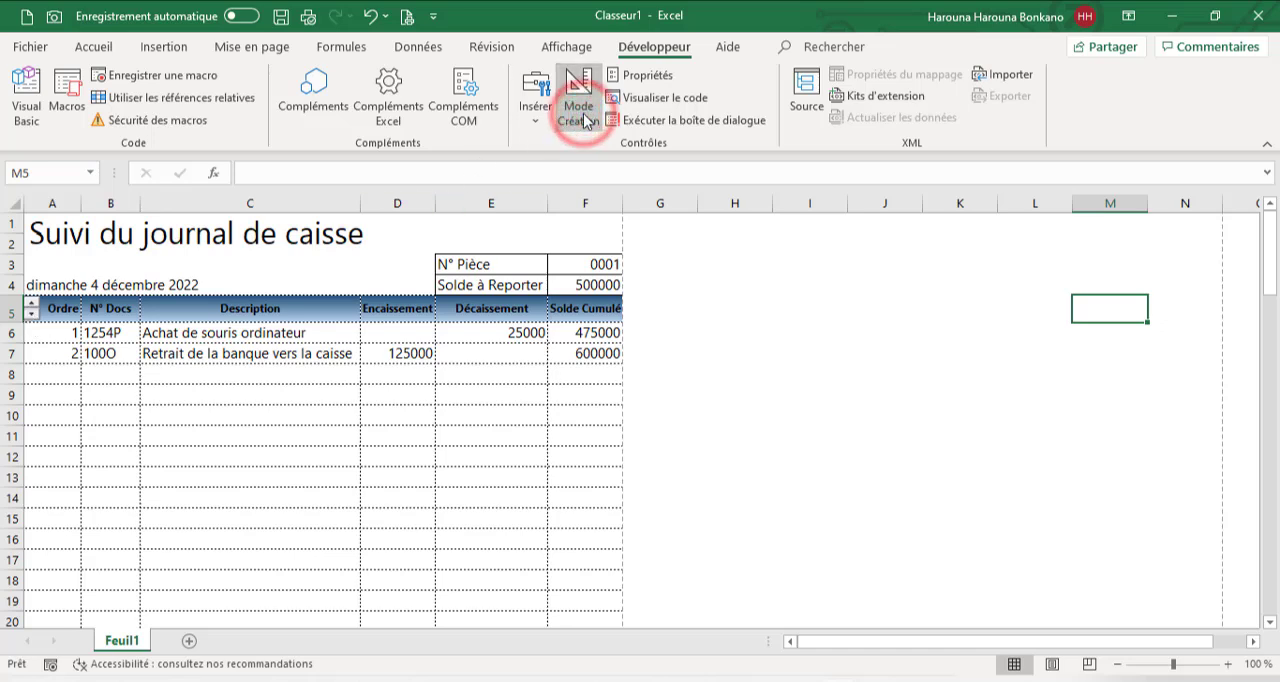
click(31, 315)
click(31, 315)
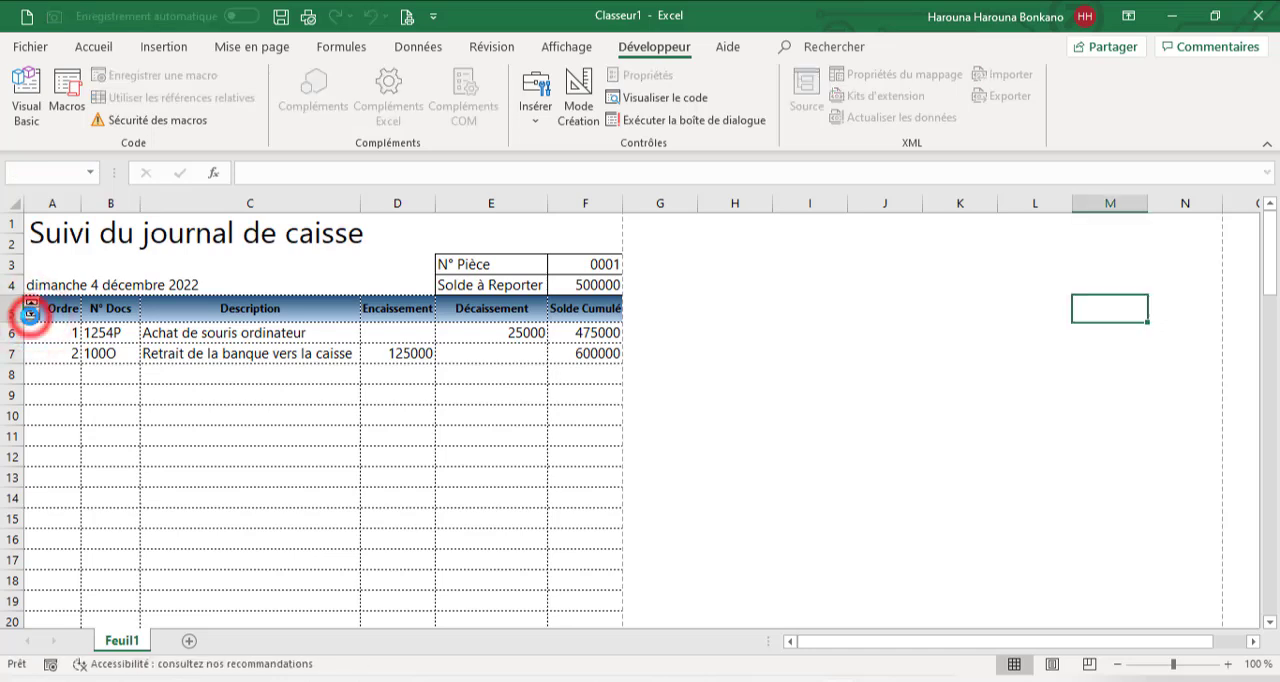
click(31, 317)
click(31, 317)
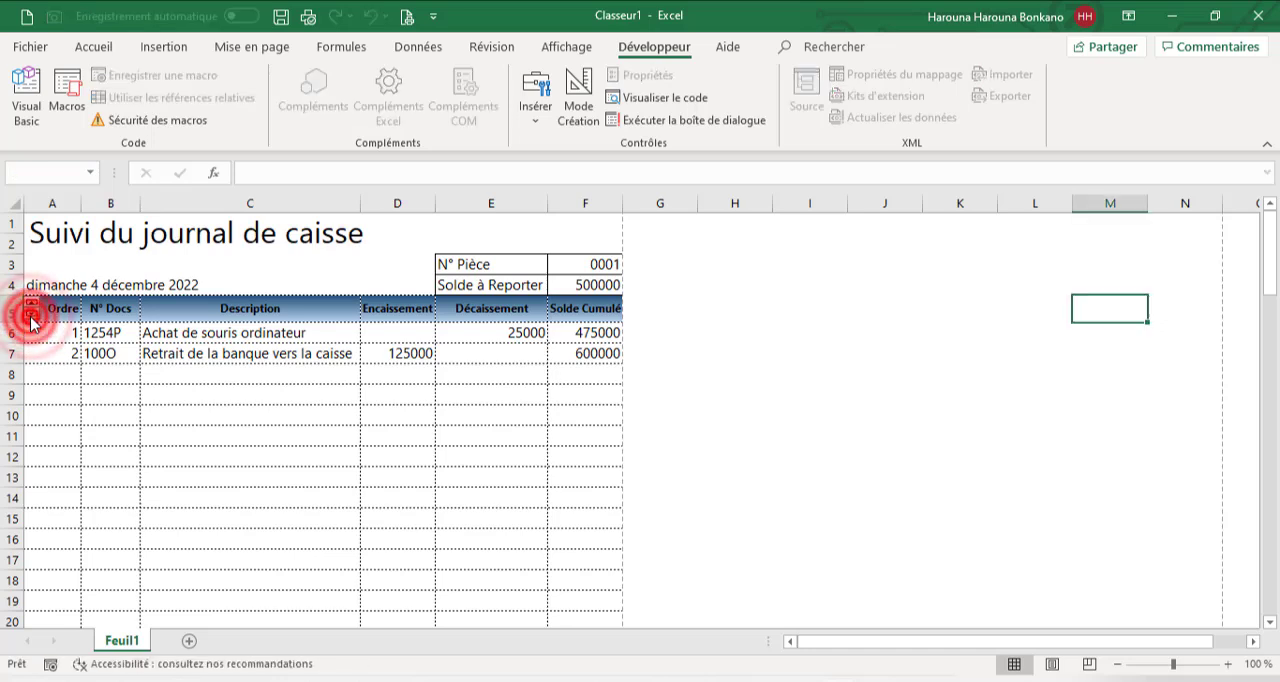
click(31, 317)
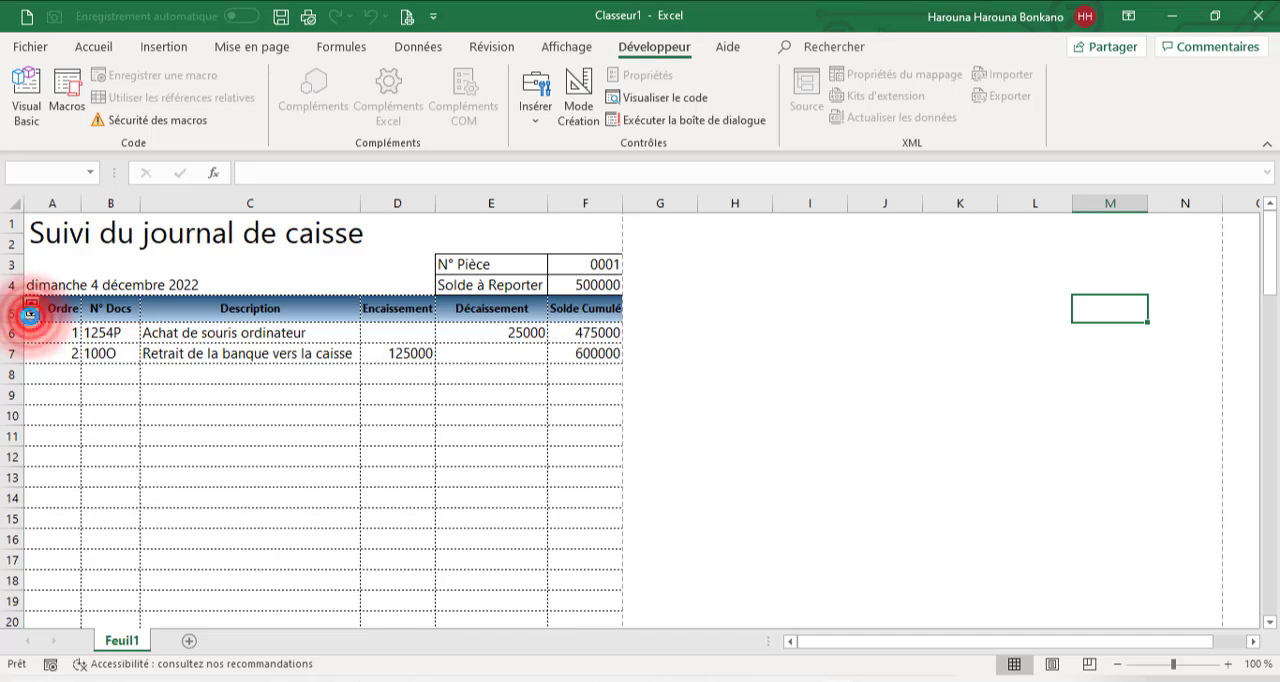
click(31, 317)
click(31, 317)
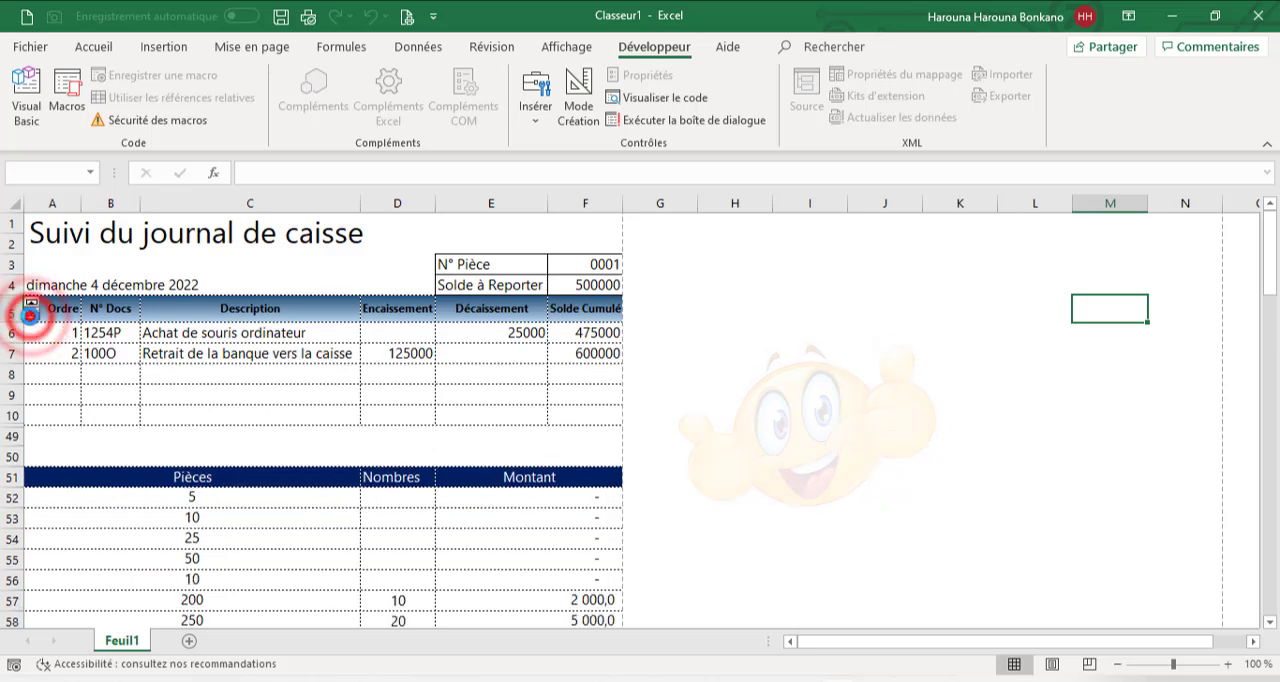
click(31, 316)
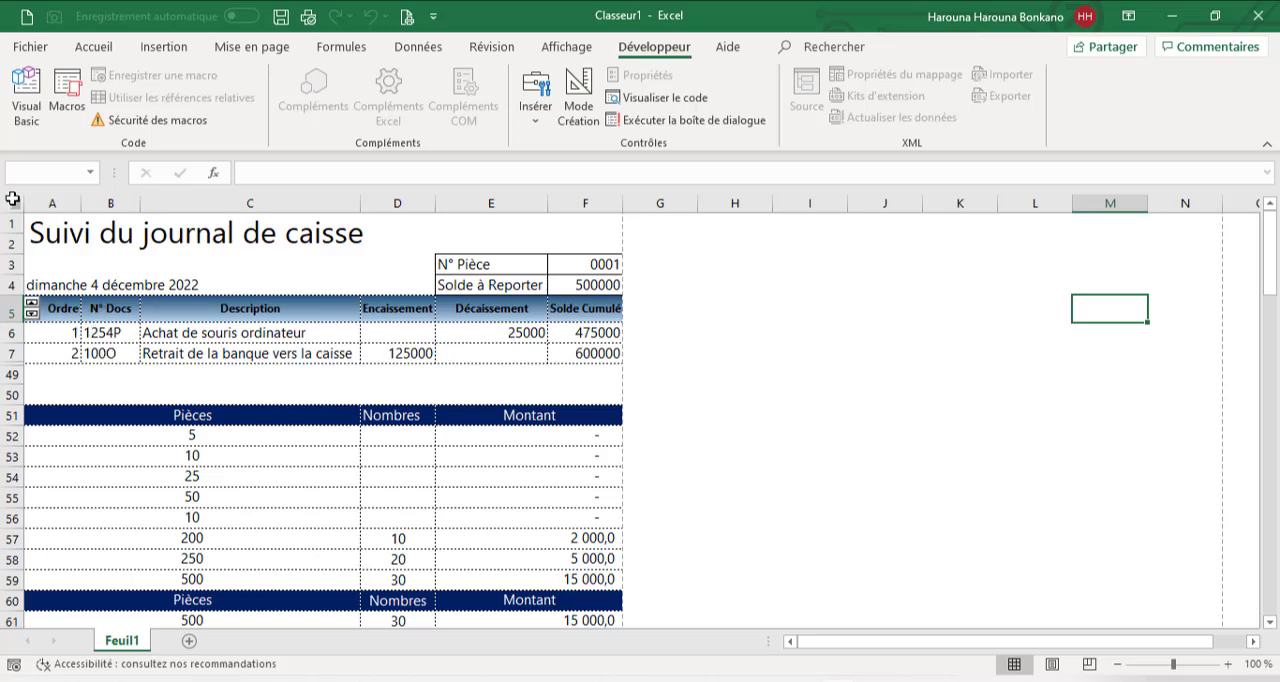
Reopen the Visual Basic editor and duplicate the whole SpinButton1_SpinDown procedure below its End Sub
click(30, 110)
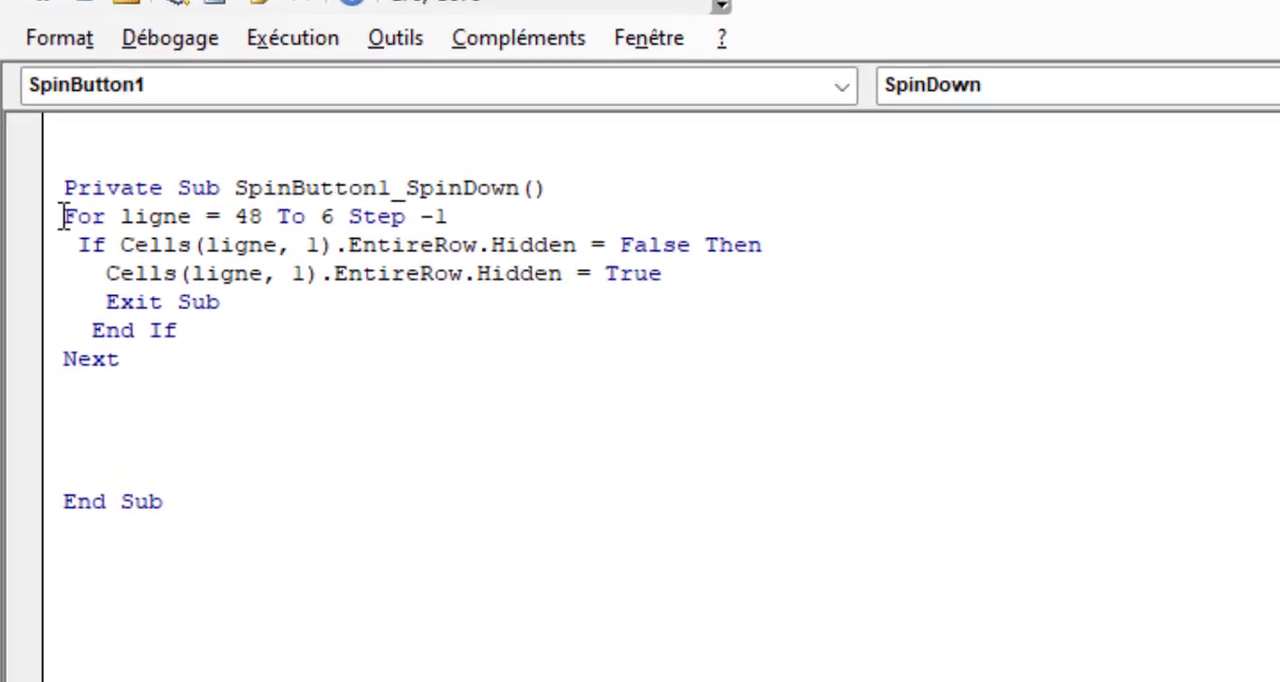
drag(63, 187, 240, 522)
key(ctrl+c)
click(131, 575)
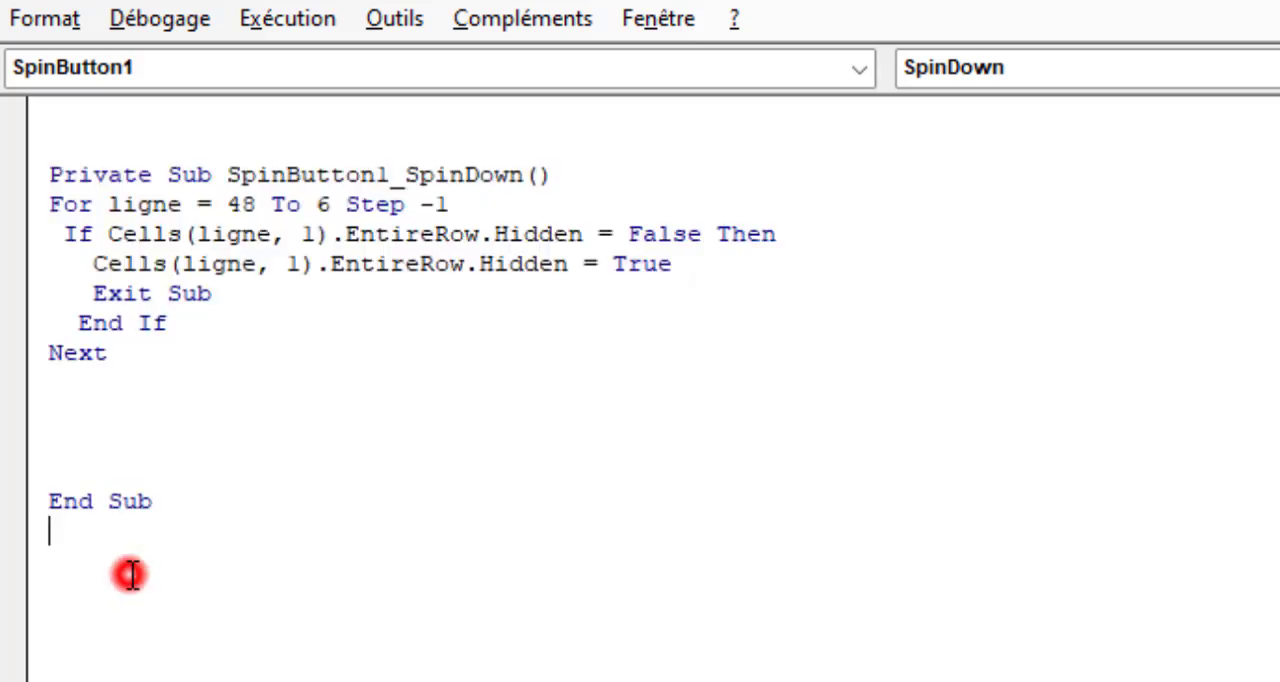
key(Return)
key(ctrl+v)
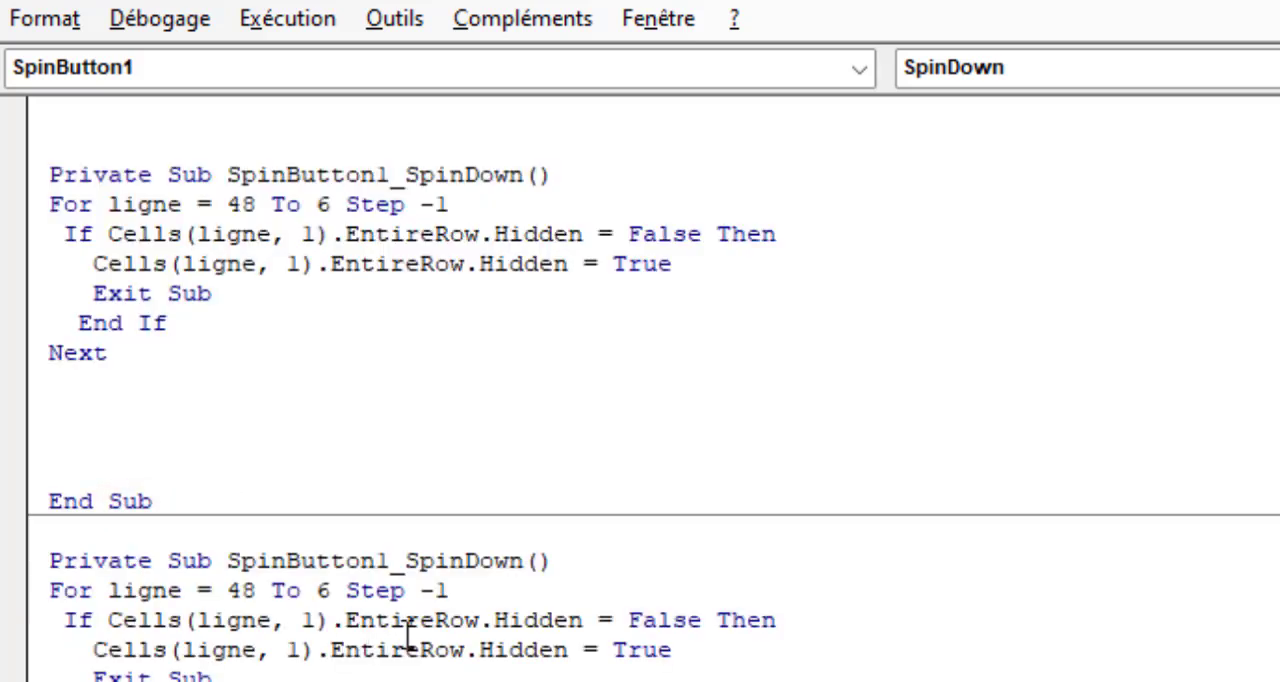
Rename the duplicated procedure SpinButton1_SpinUp and change its loop to "For ligne = 6 To 48"
click(468, 563)
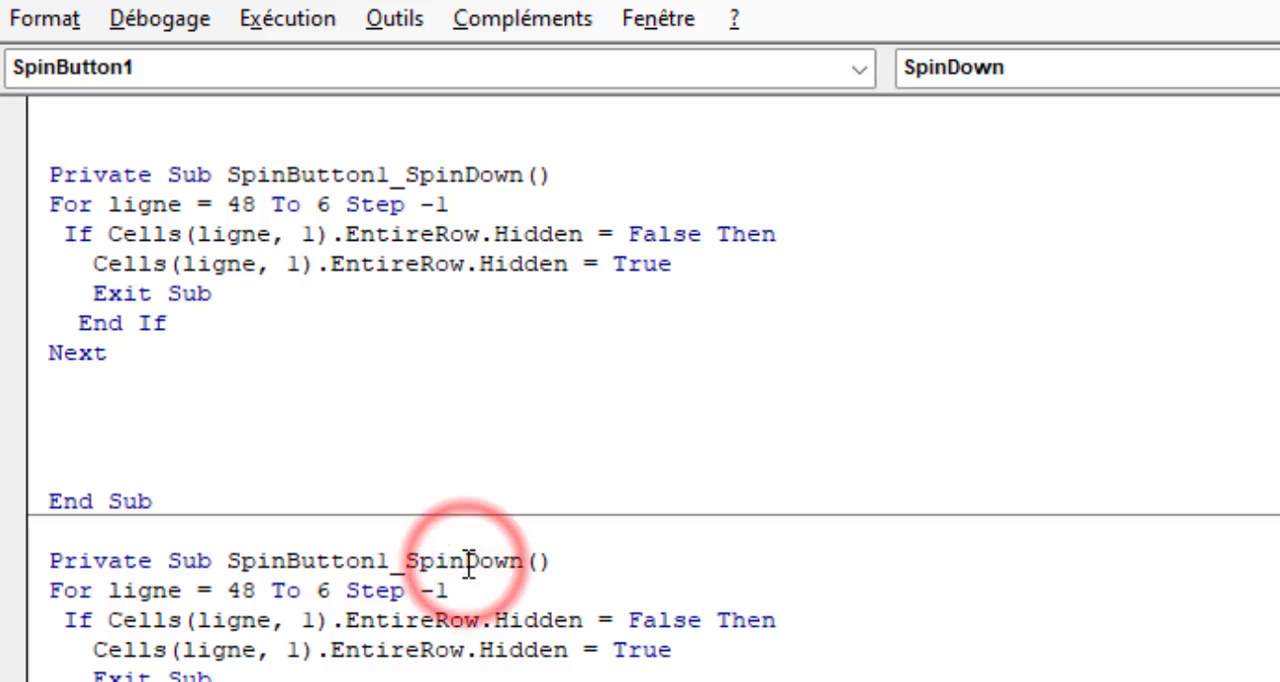
key(Delete)
key(Delete)
key(Delete)
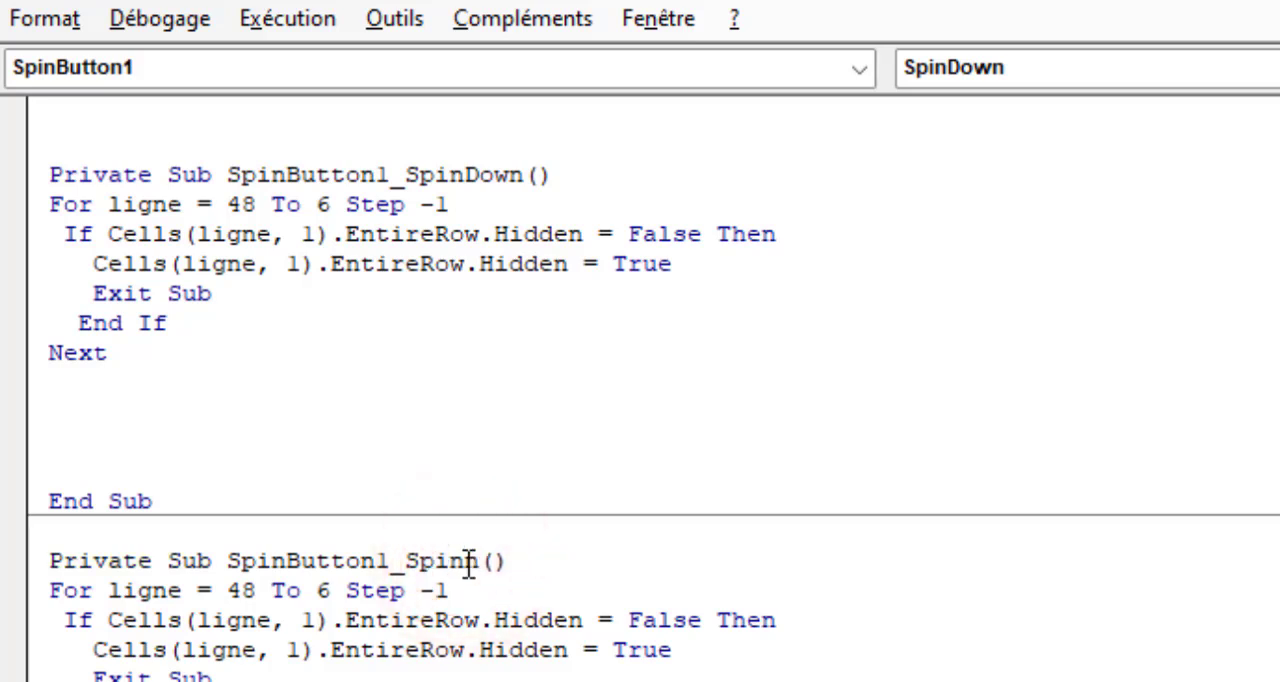
key(Delete)
text(Up)
drag(449, 591, 237, 591)
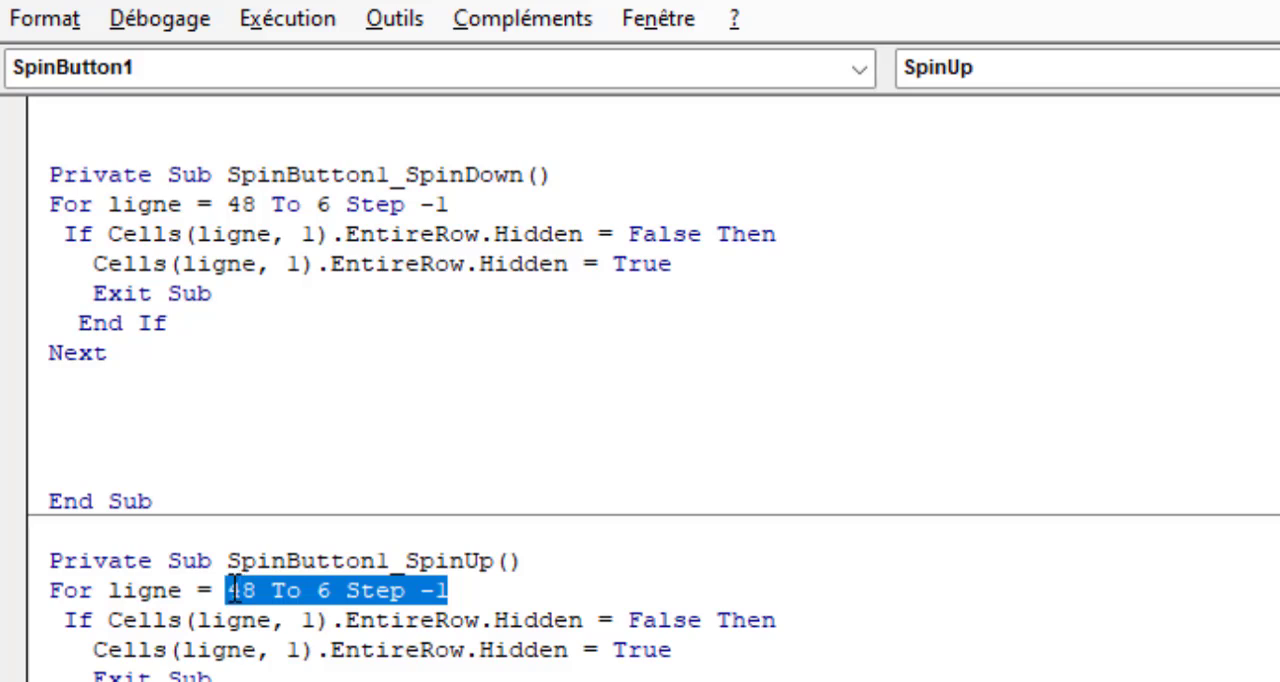
text(6 to)
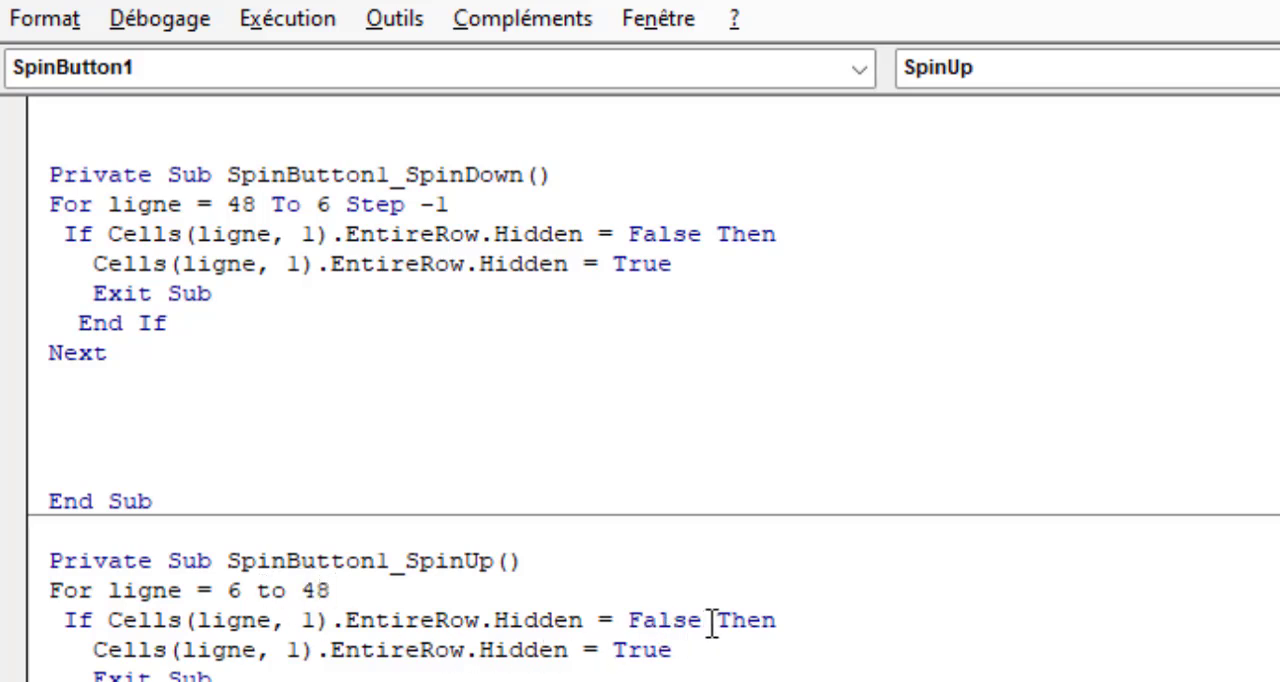
In the SpinUp procedure, make the condition test Hidden = True and the assignment set Hidden = False
drag(703, 620, 636, 612)
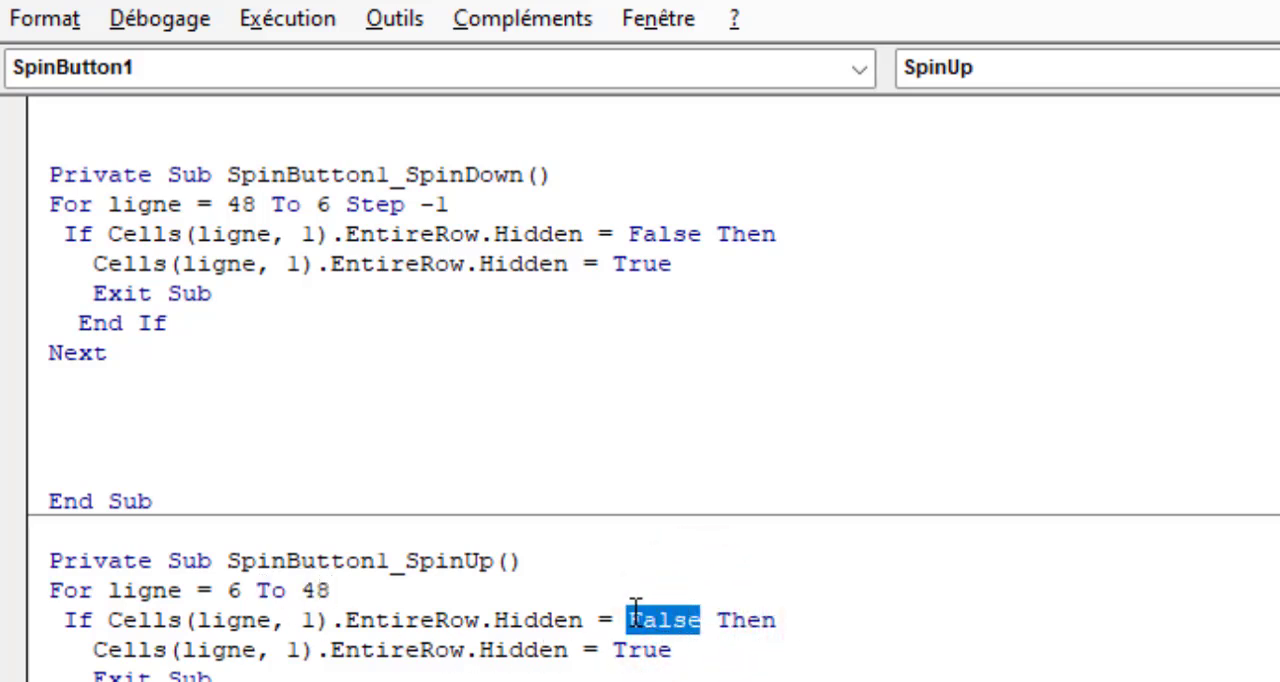
text(true)
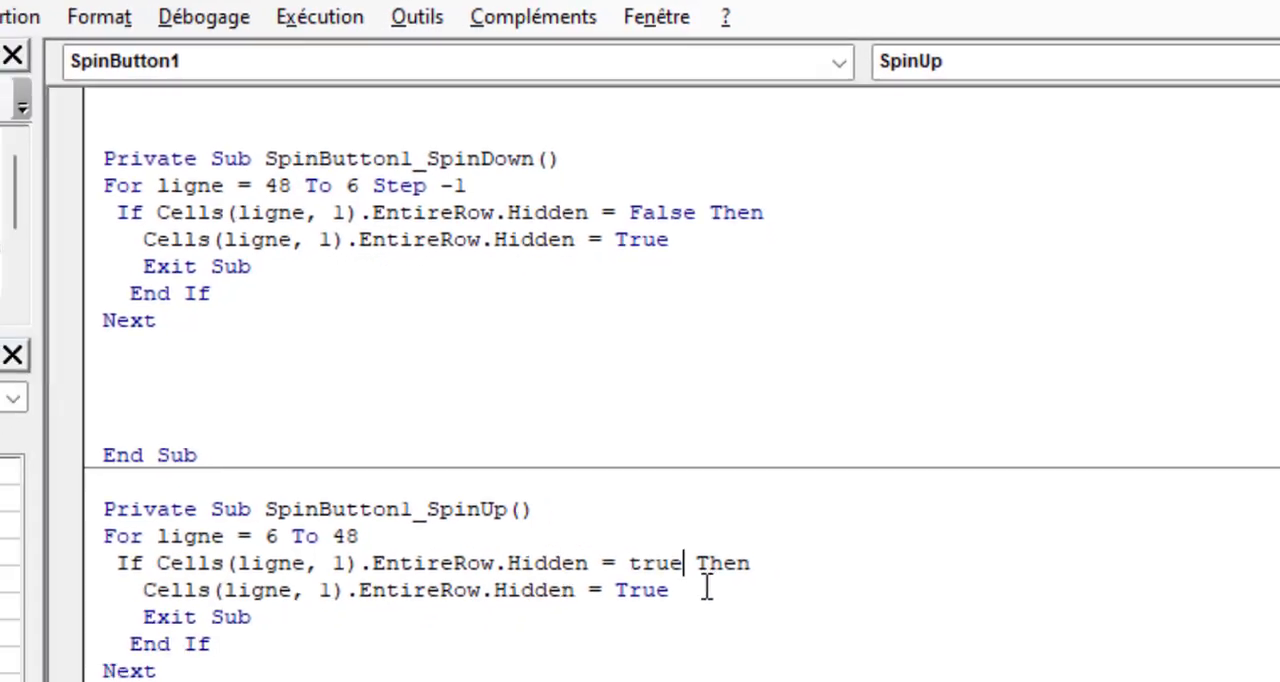
drag(706, 588, 621, 587)
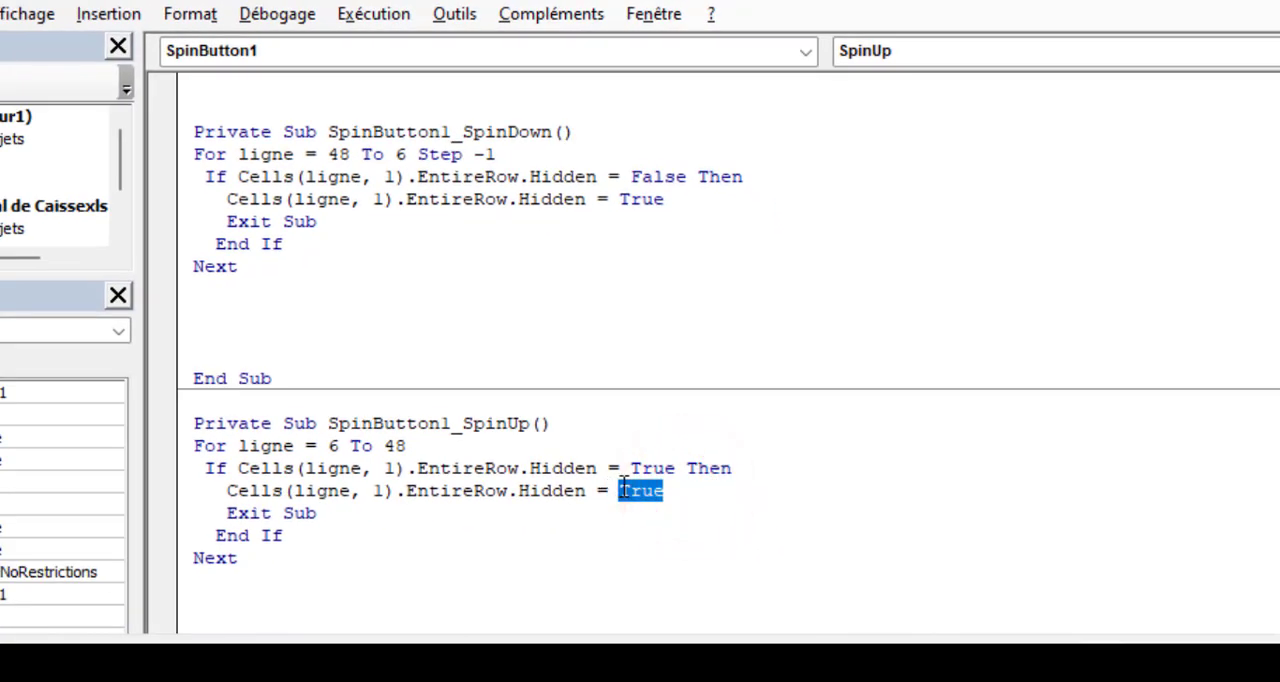
text(fals)
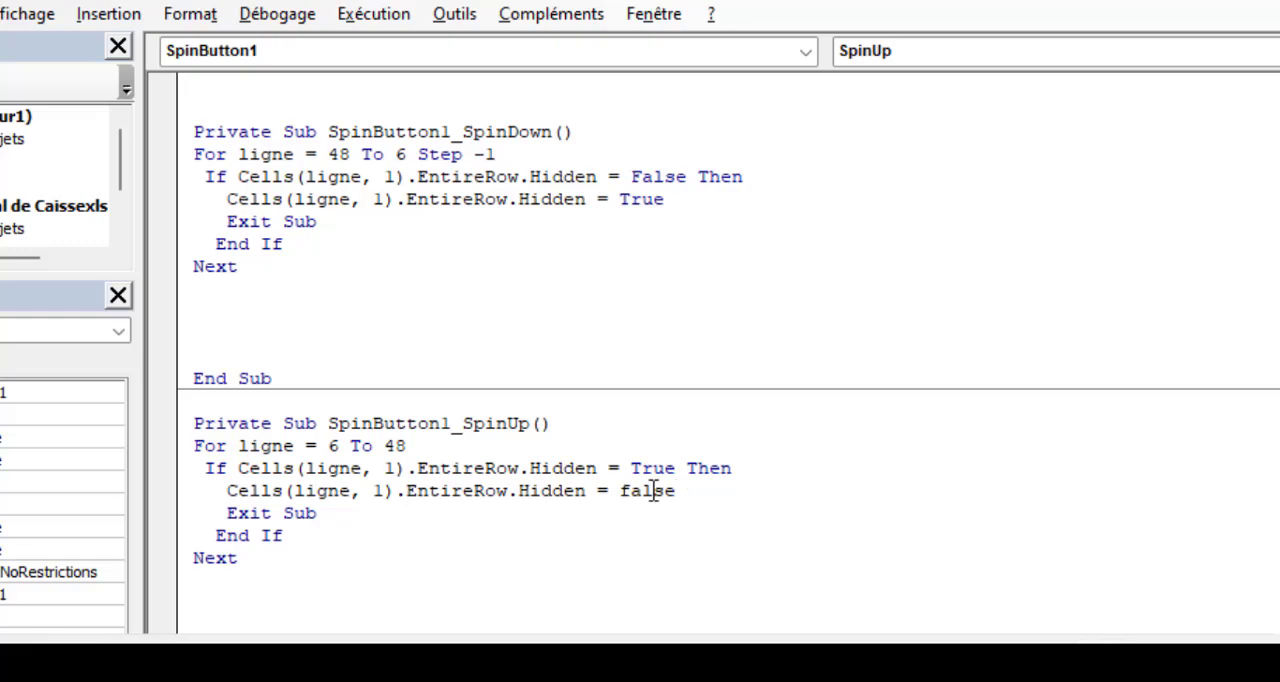
click(731, 531)
Return to the sheet and run the spin button upward once to unhide journal row 8
key(alt+F11)
click(1164, 394)
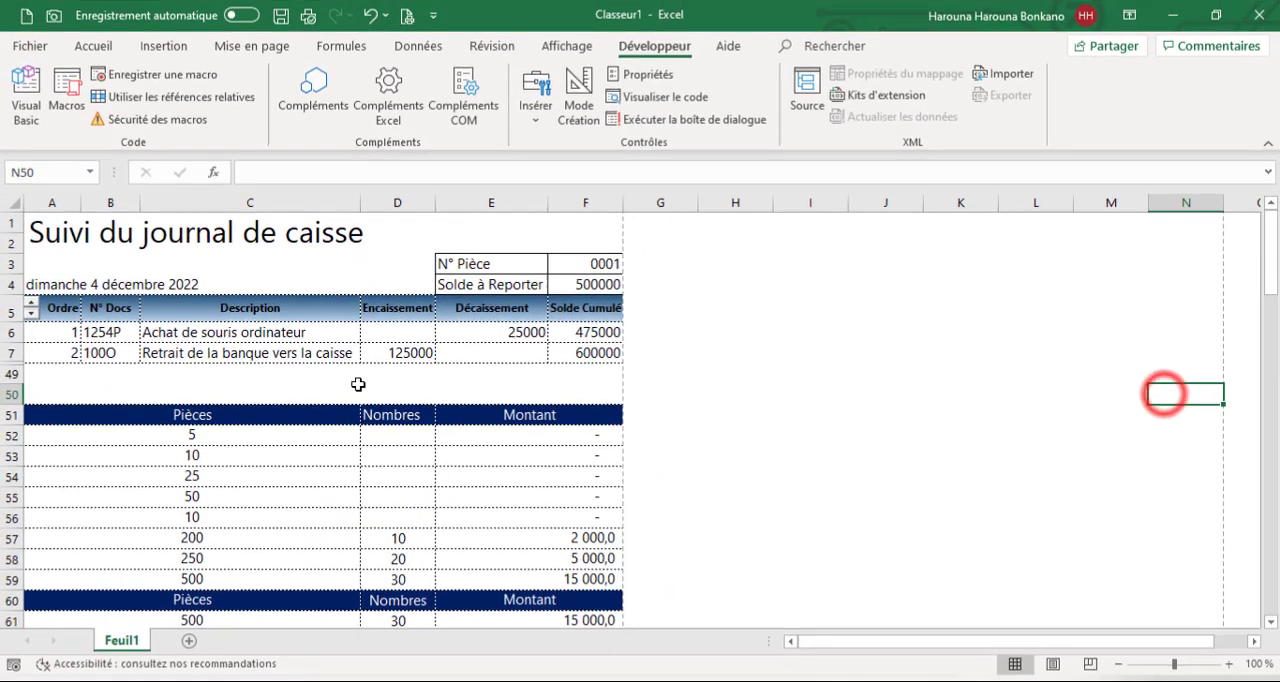
click(32, 306)
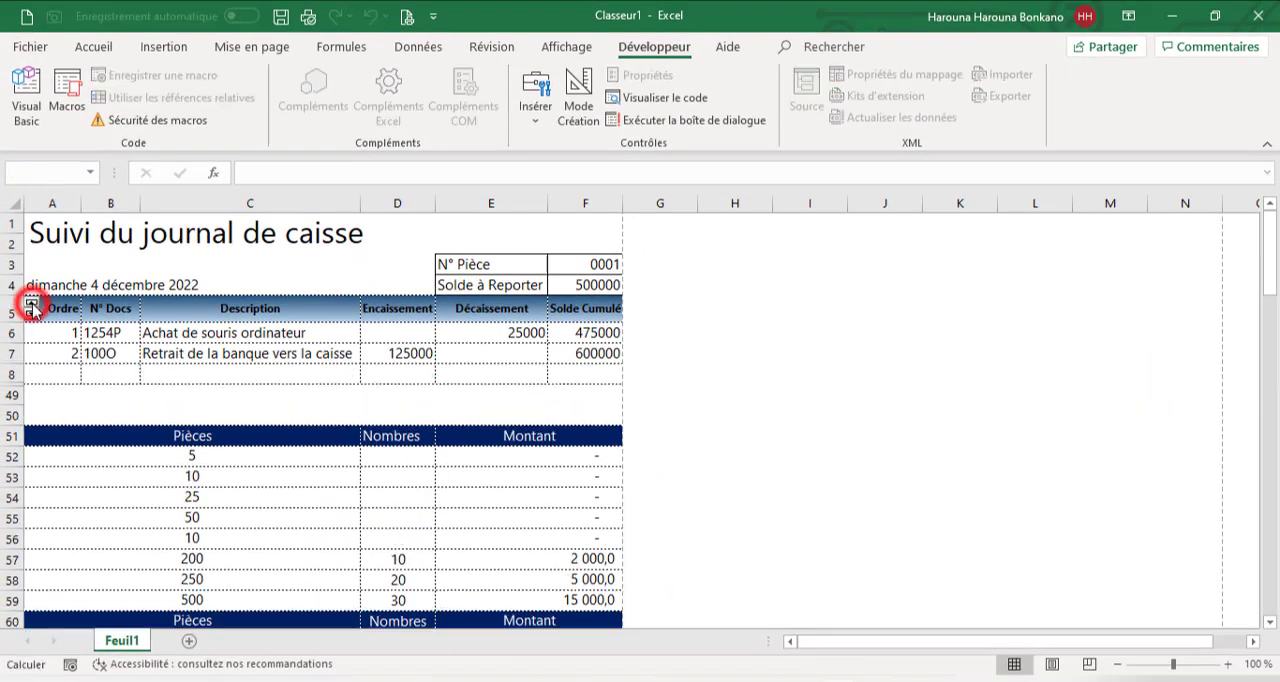
Run the header spin button upward repeatedly to unhide journal rows 9 to 15 one at a time
click(32, 306)
click(32, 306)
click(32, 306)
click(32, 308)
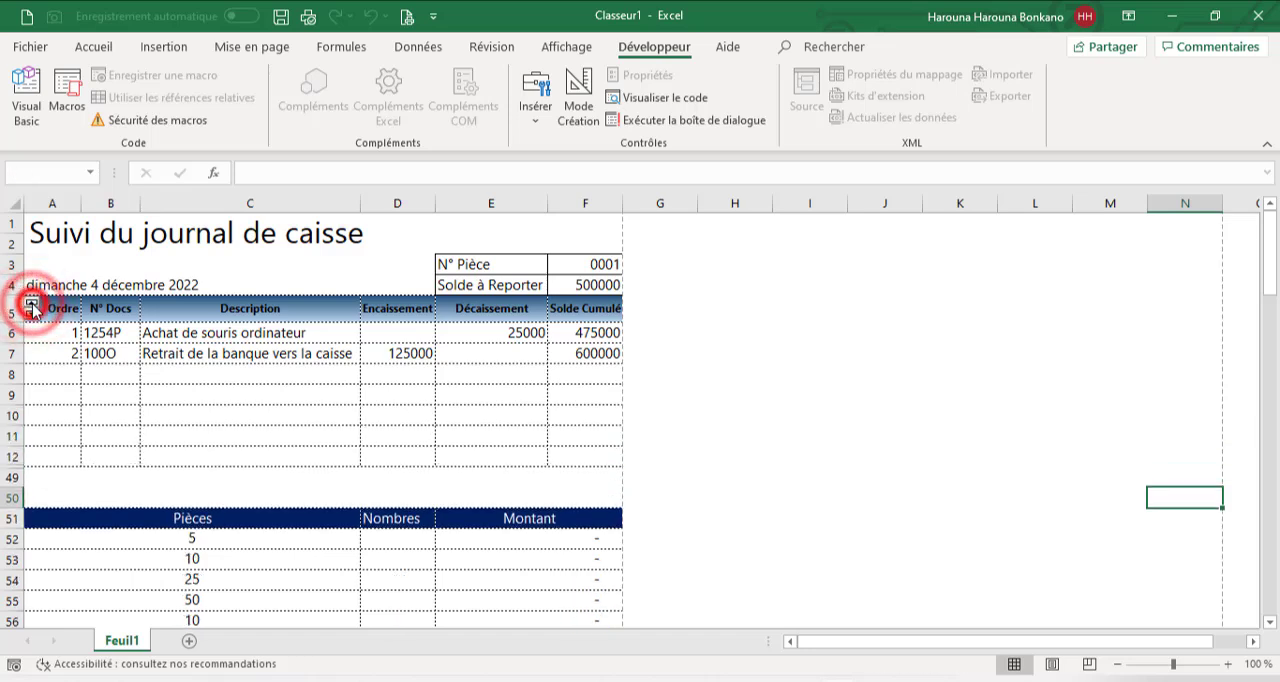
click(32, 308)
click(32, 308)
click(32, 310)
Run the header spin button downward repeatedly to hide the empty journal rows from row 15 back up to row 8
click(31, 316)
click(31, 316)
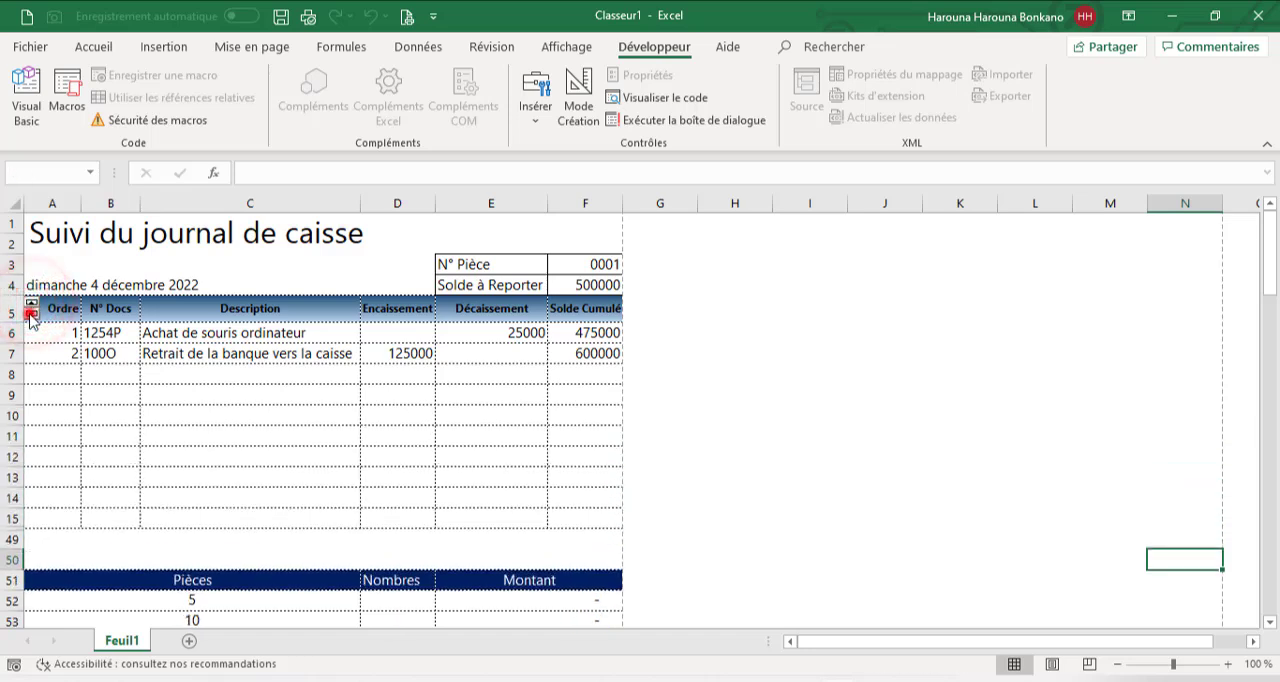
click(31, 316)
click(31, 316)
click(31, 316)
click(31, 316)
click(31, 316)
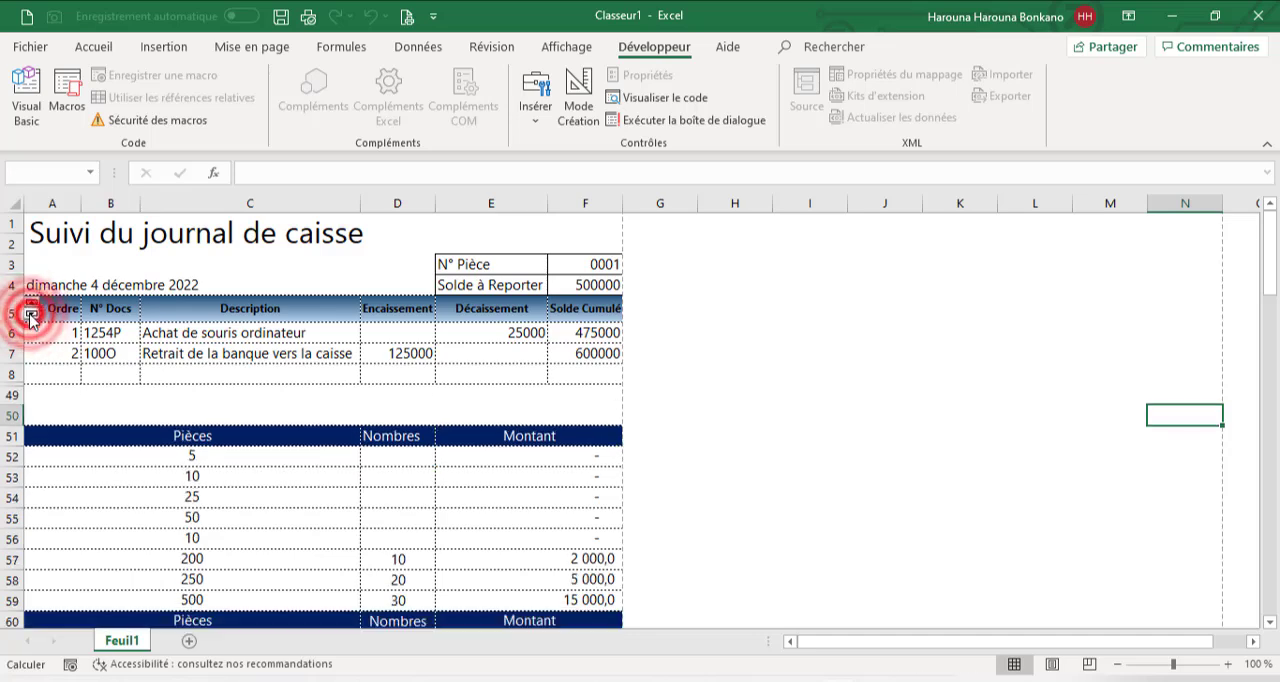
click(31, 316)
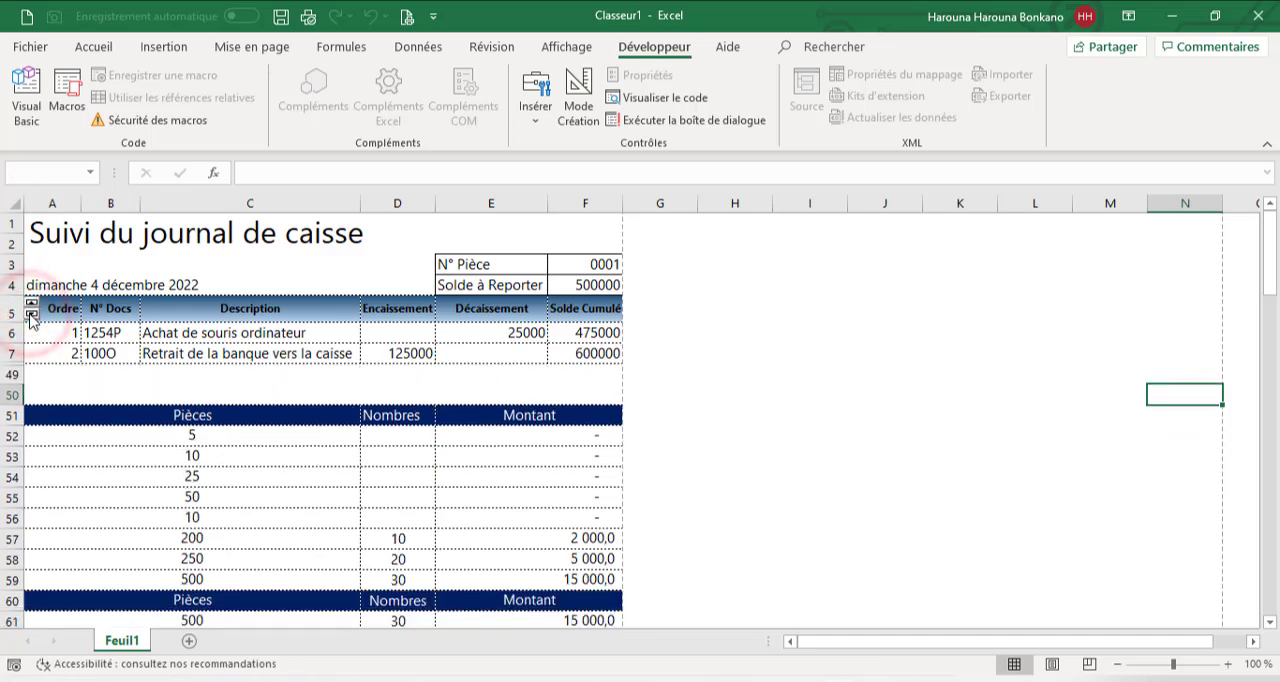
Check the print preview of the cash journal sheet, return to the sheet, and open the preview again
click(405, 18)
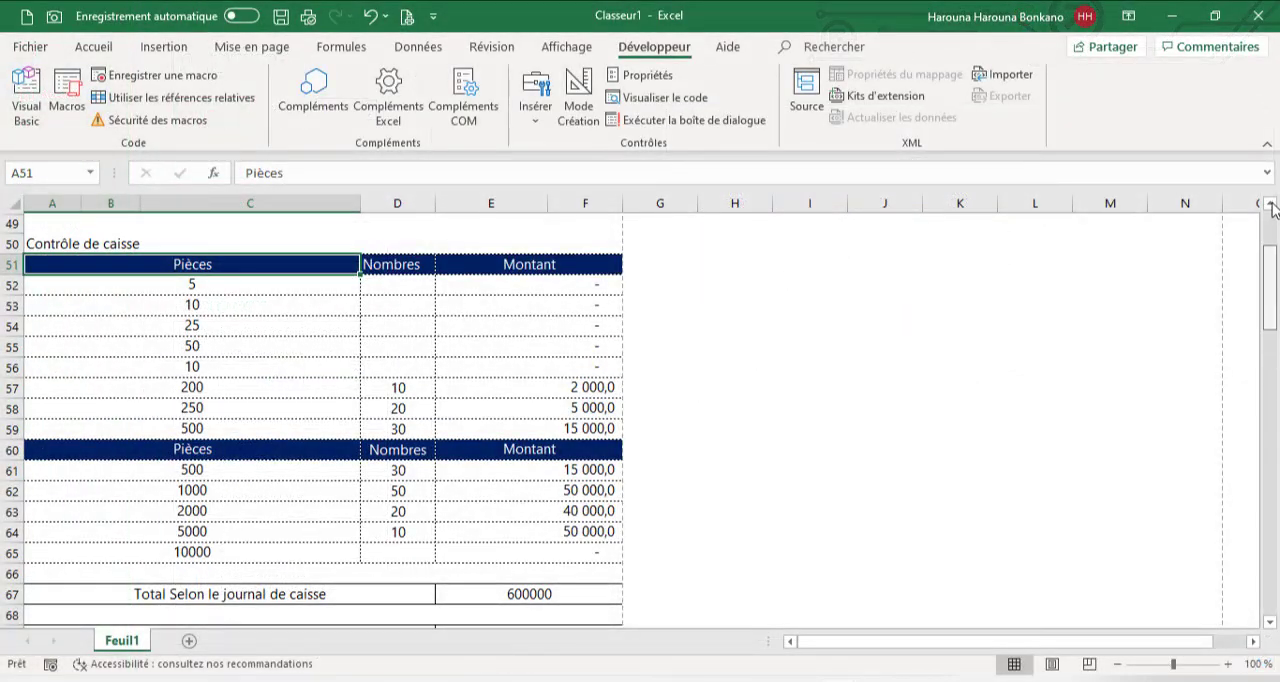
click(1271, 205)
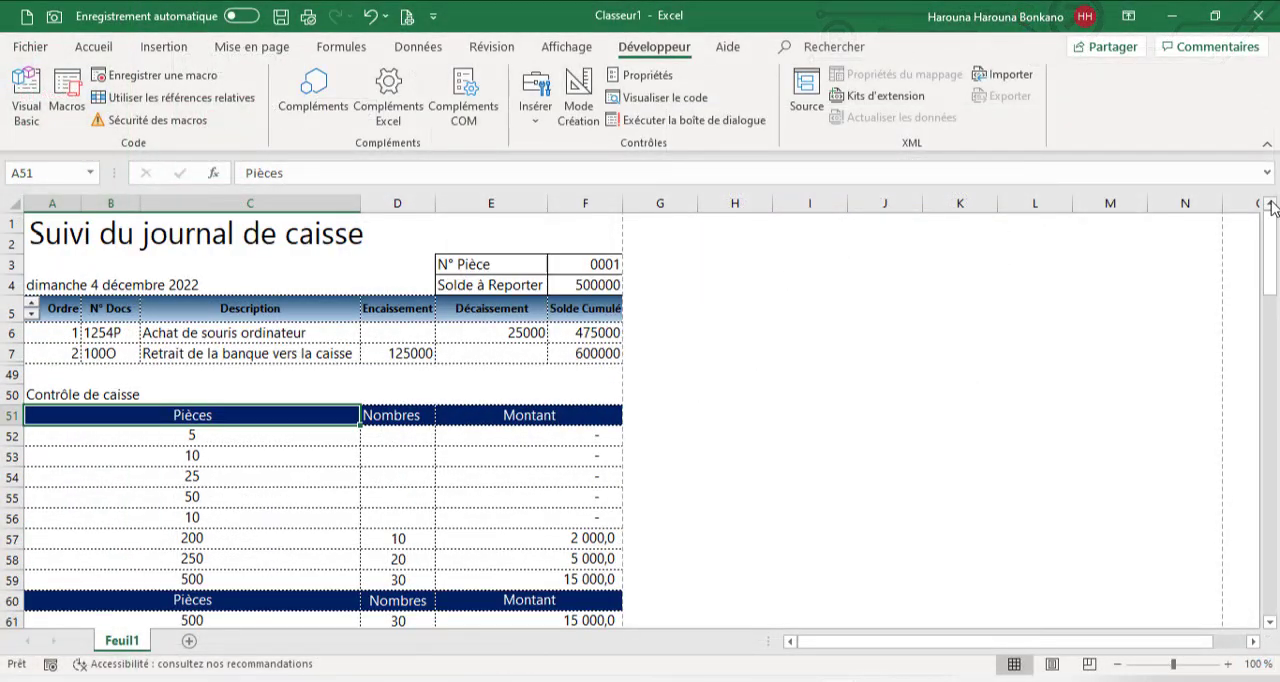
click(408, 17)
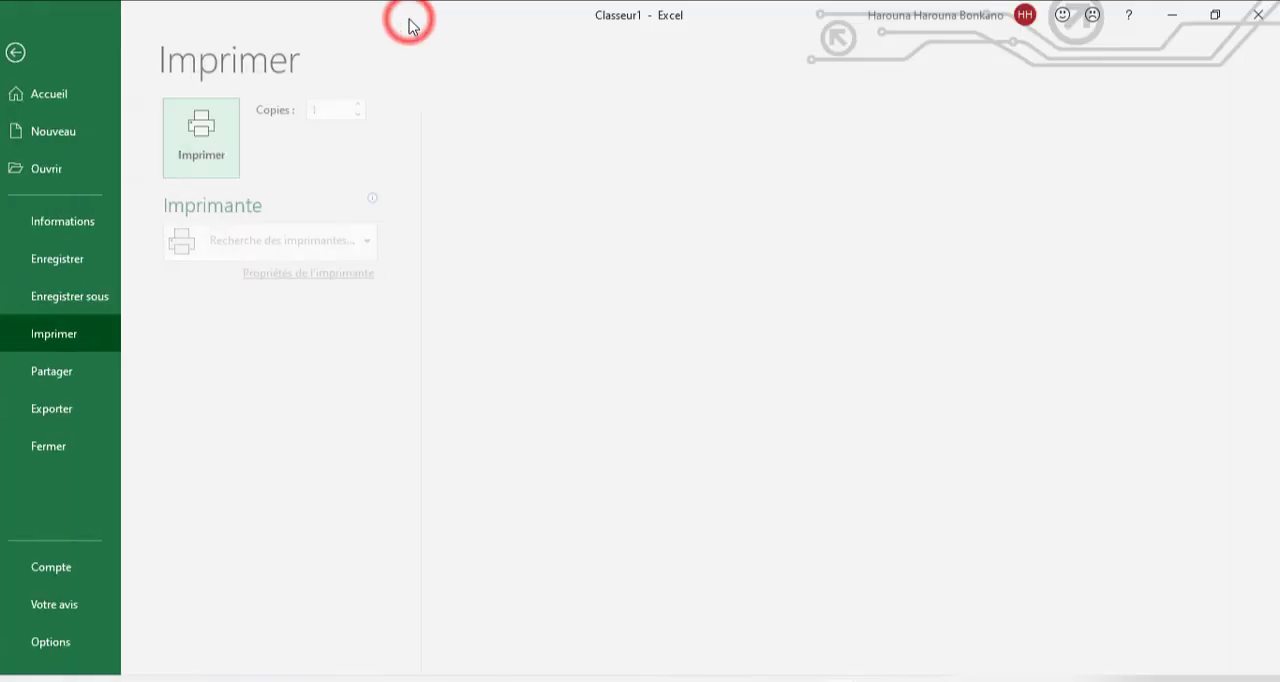